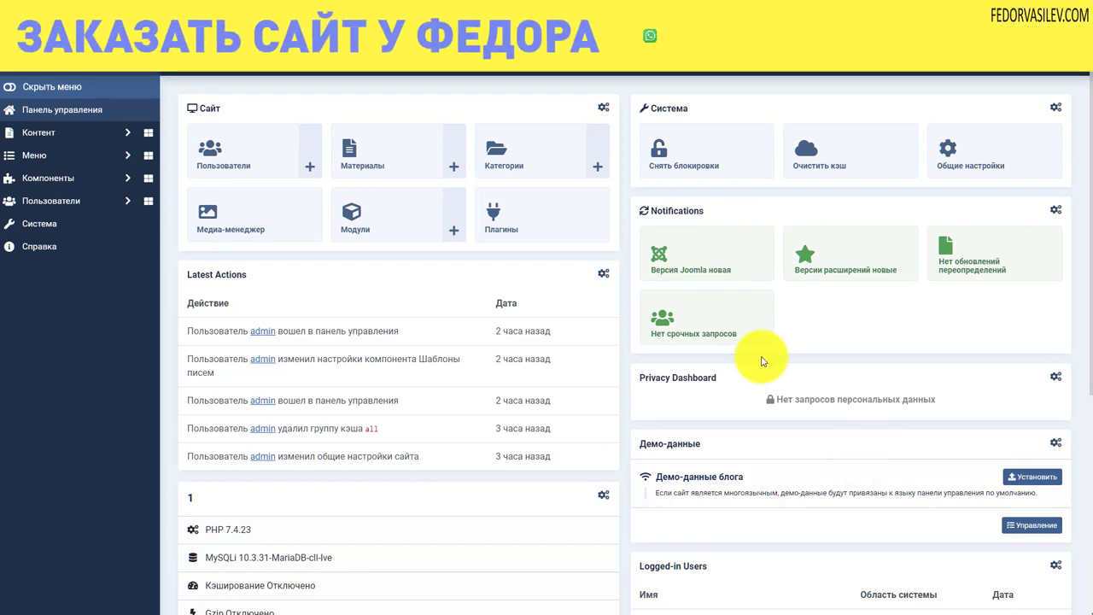
- Open the site settings in the global configuration and view the options for the default access level (Уровень доступа)
click(1001, 163)
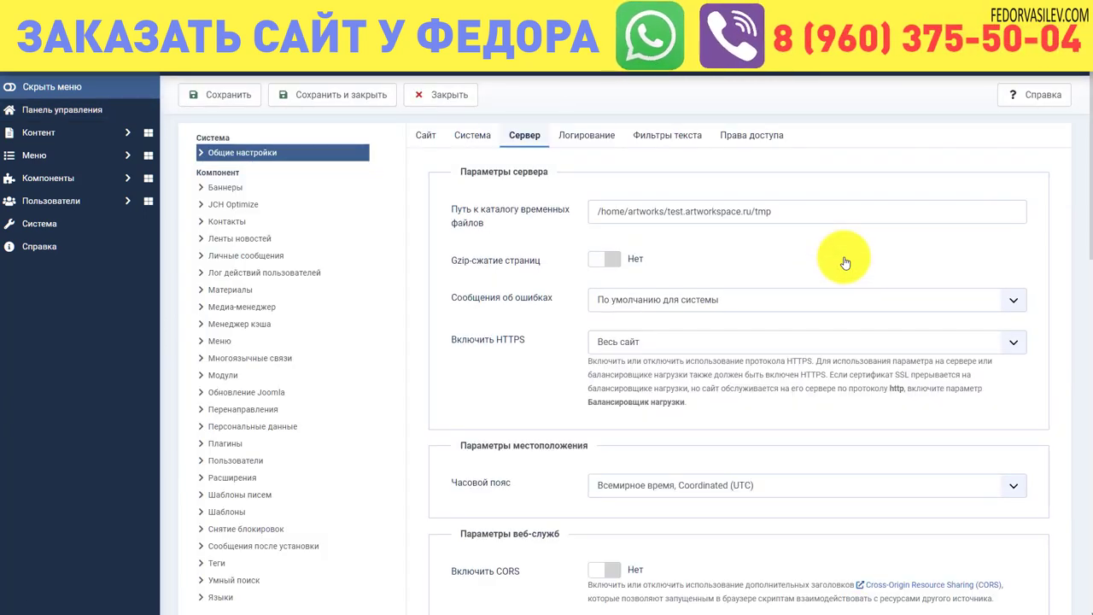
click(443, 139)
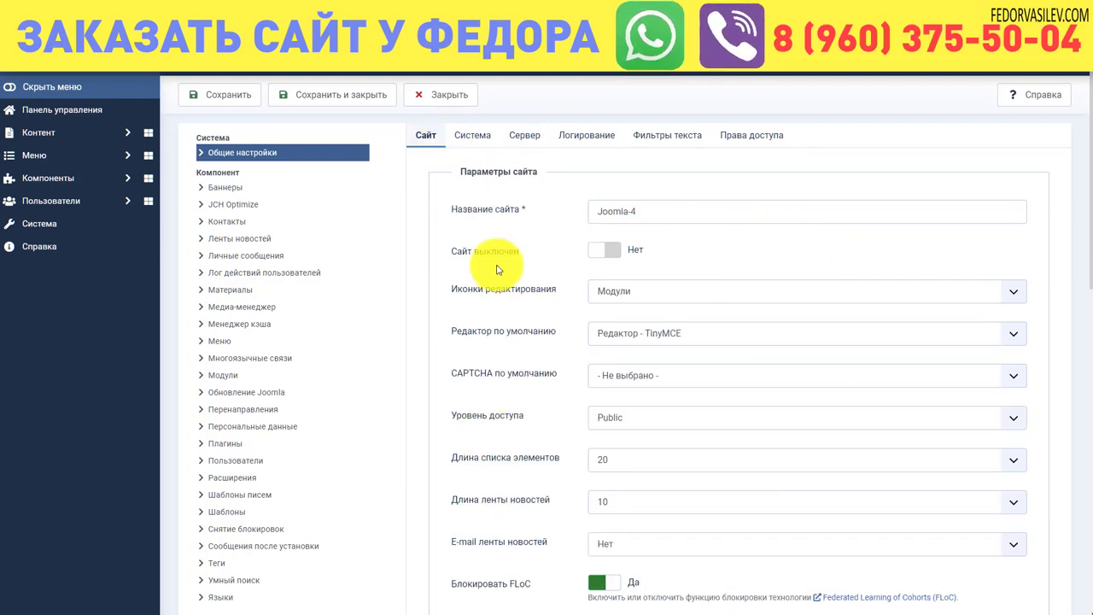
scroll(461, 367, down, 1)
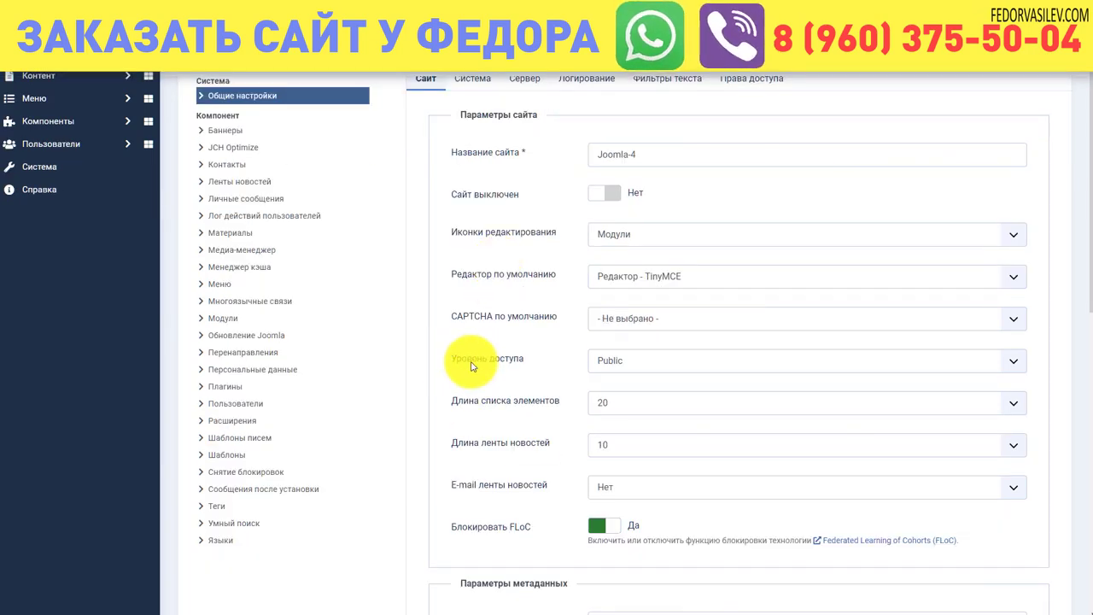
click(638, 370)
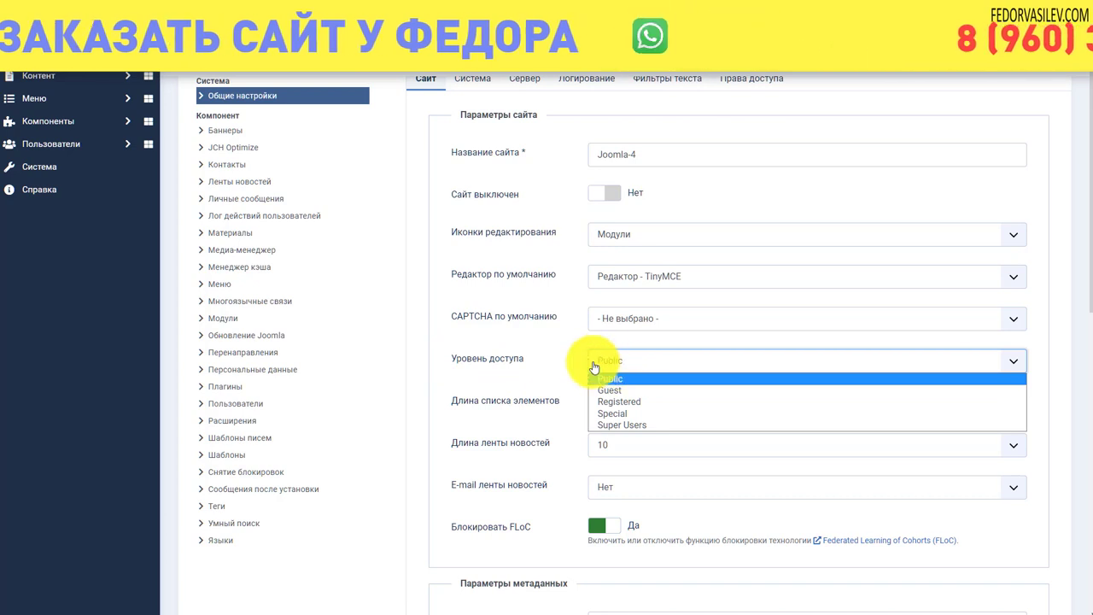
click(534, 359)
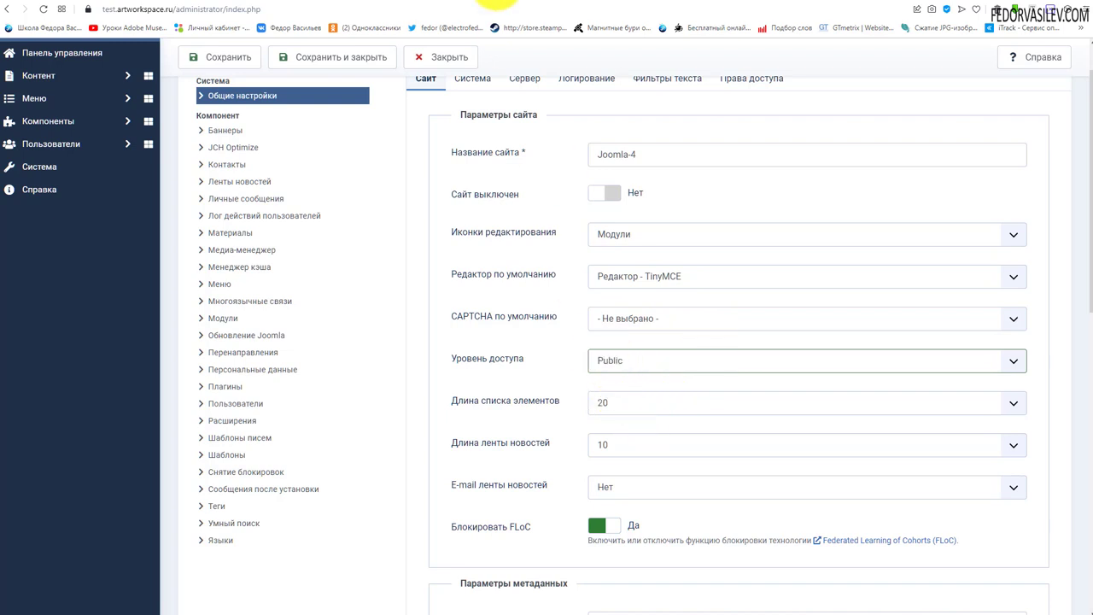
- Switch to the site's public home page and examine its banner, article cards, blog articles and login form
click(501, 2)
scroll(524, 288, down, 5)
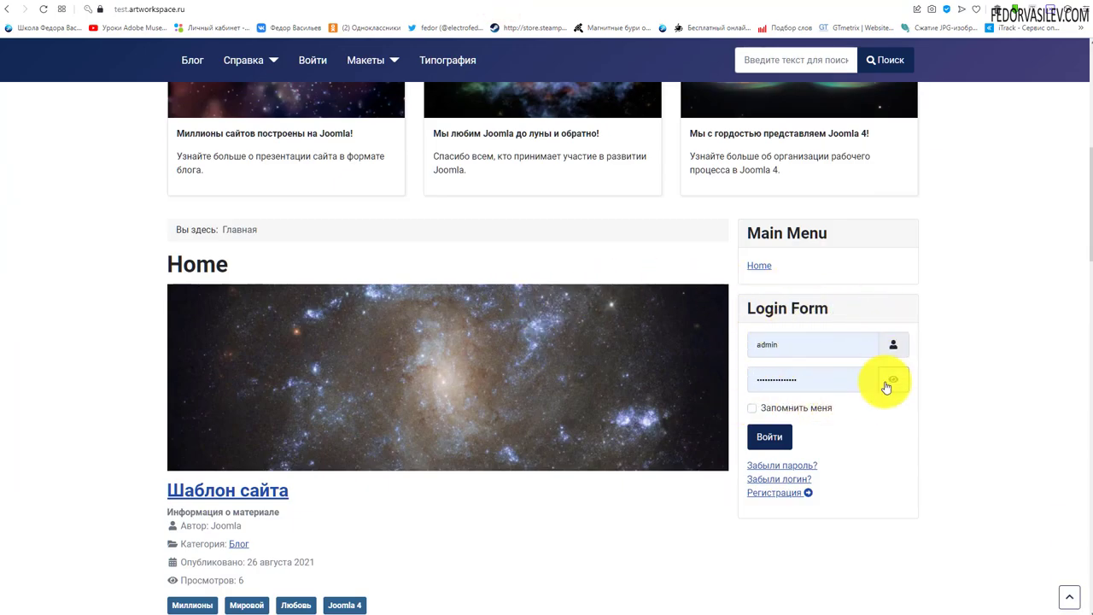
scroll(385, 312, up, 5)
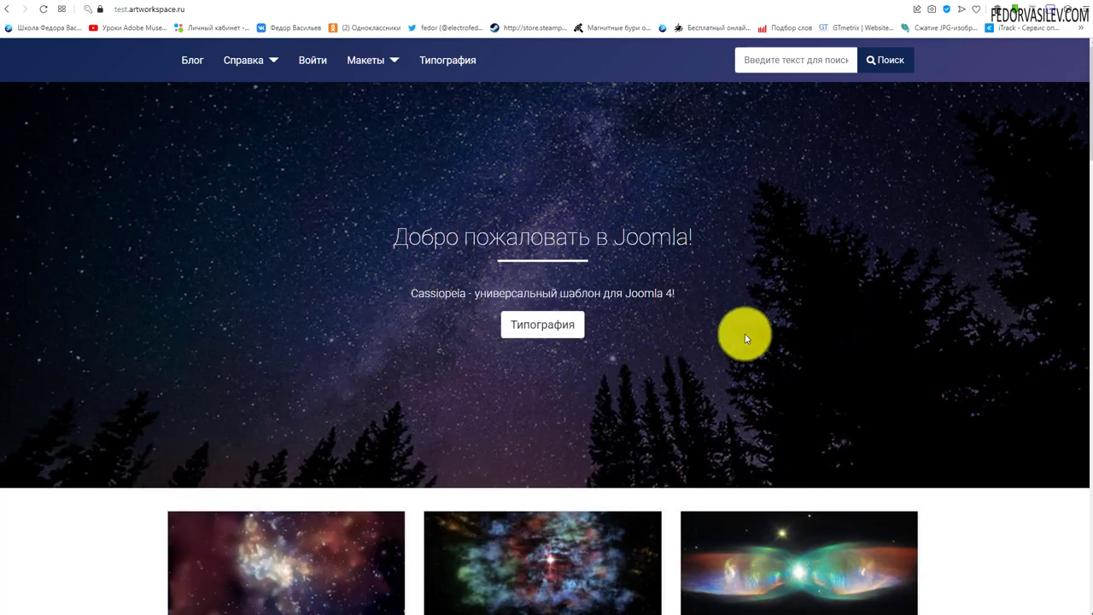
scroll(329, 264, down, 3)
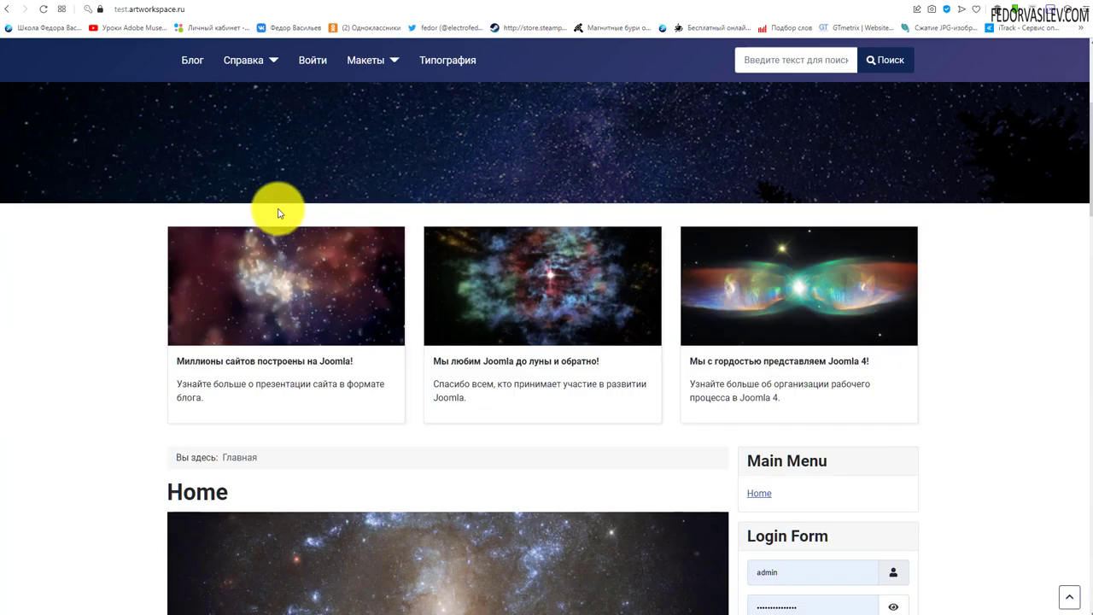
scroll(277, 213, down, 9)
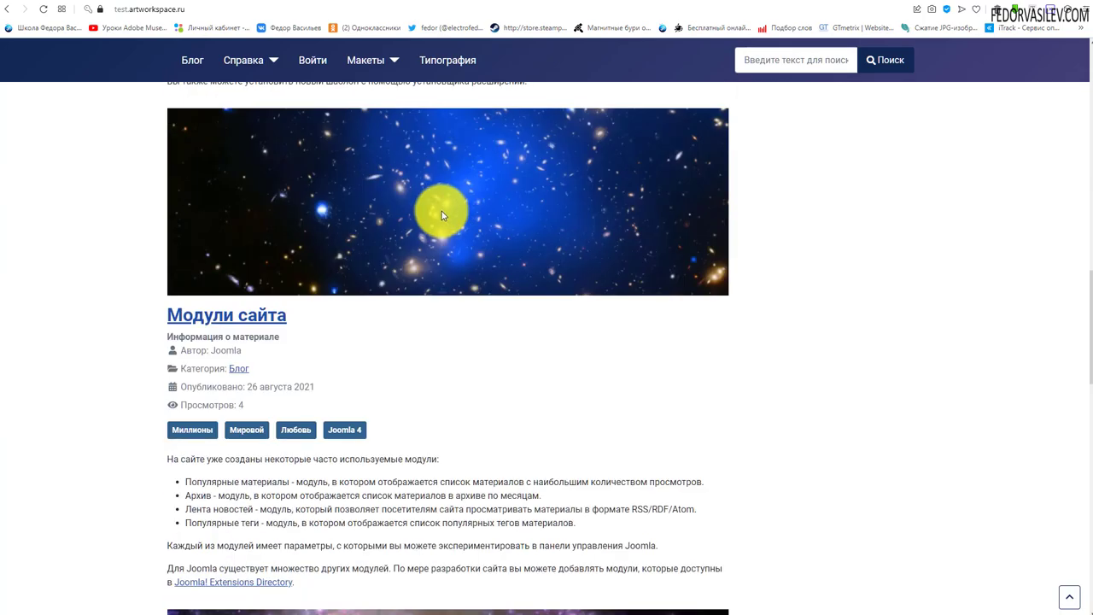
scroll(442, 210, down, 5)
scroll(463, 420, up, 12)
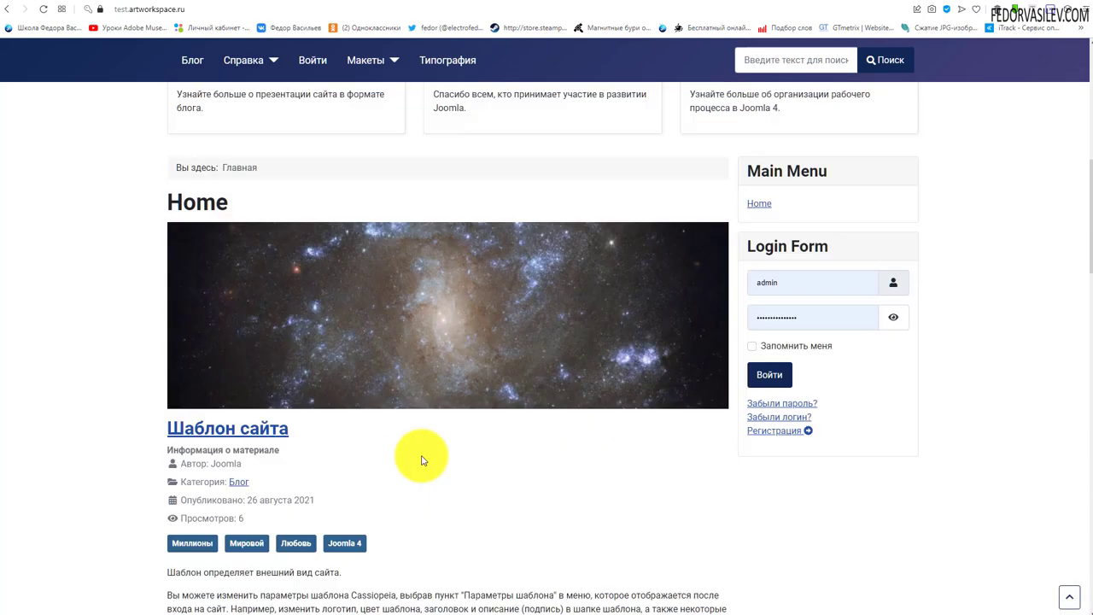
scroll(421, 460, up, 7)
scroll(320, 403, down, 5)
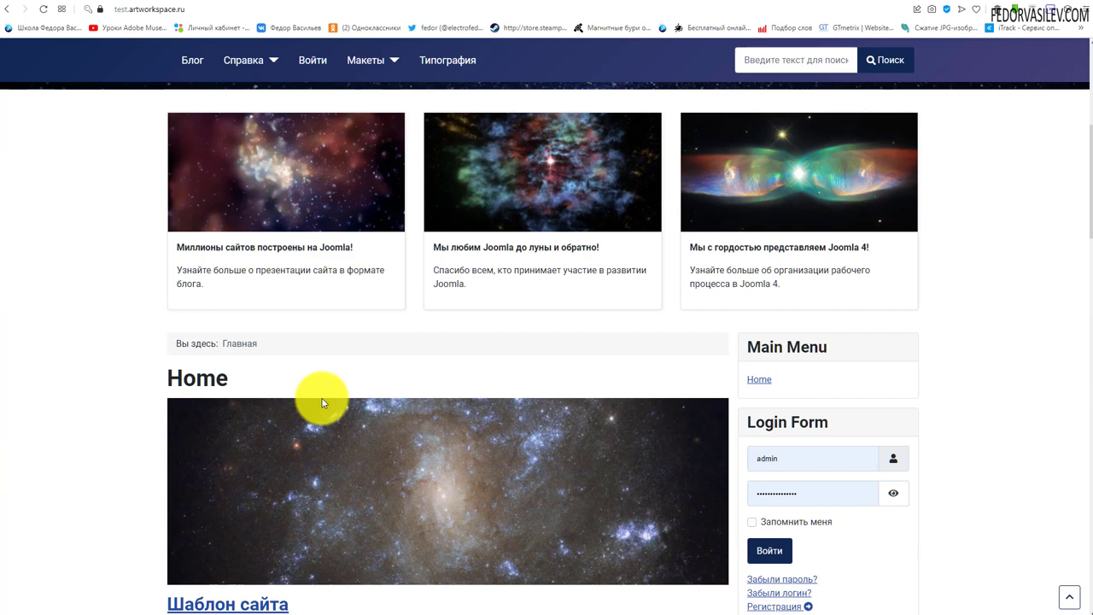
scroll(342, 358, down, 2)
scroll(500, 141, up, 3)
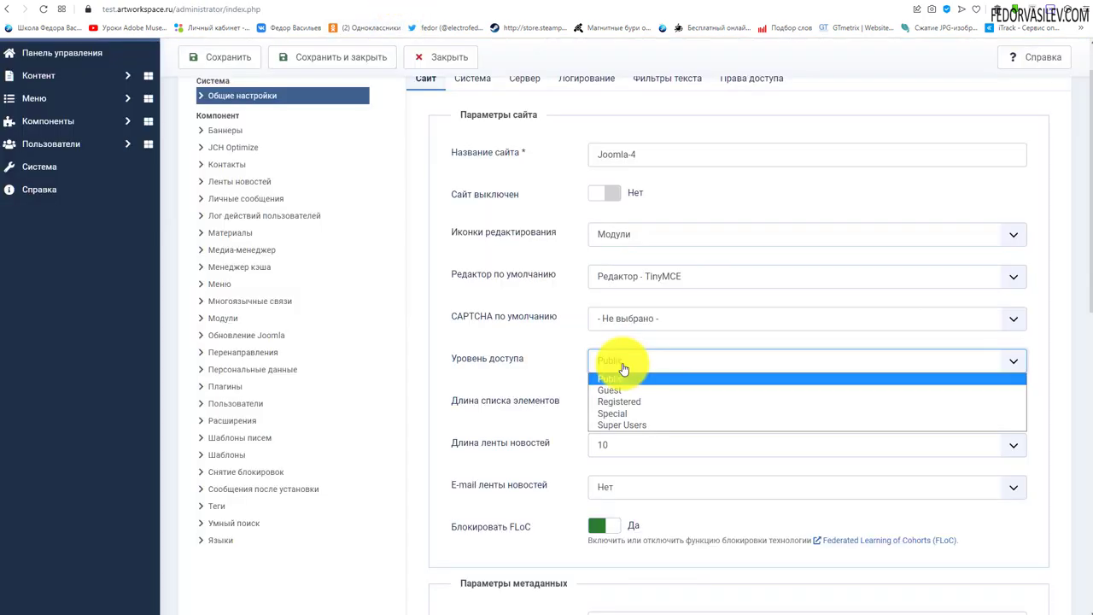
- Set the default access level (Уровень доступа) to Registered and review the public home page again
click(636, 402)
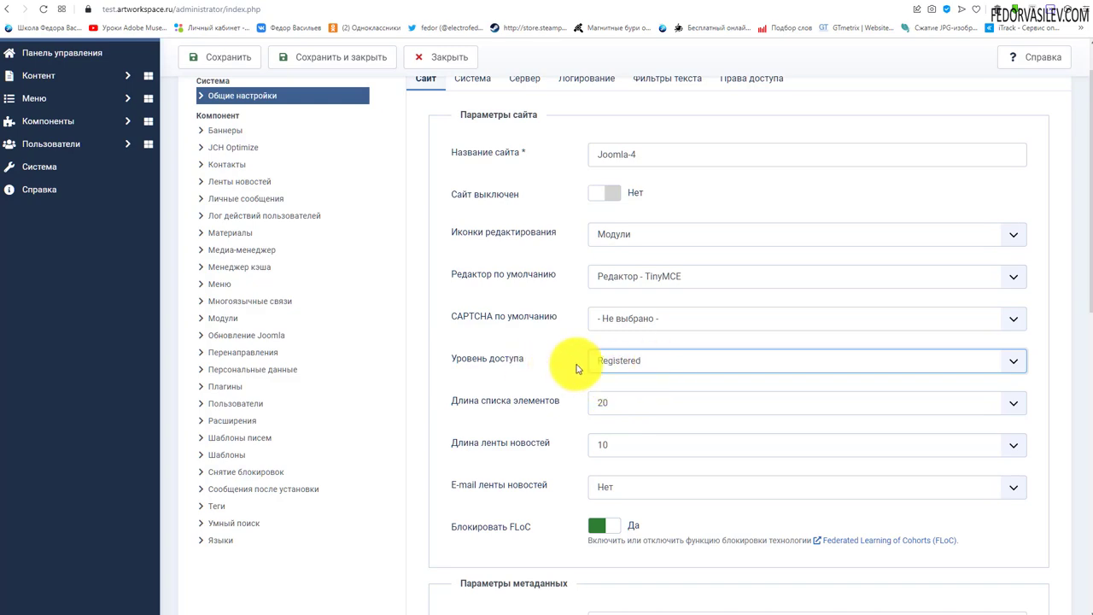
click(484, 2)
scroll(256, 273, up, 4)
scroll(394, 227, down, 5)
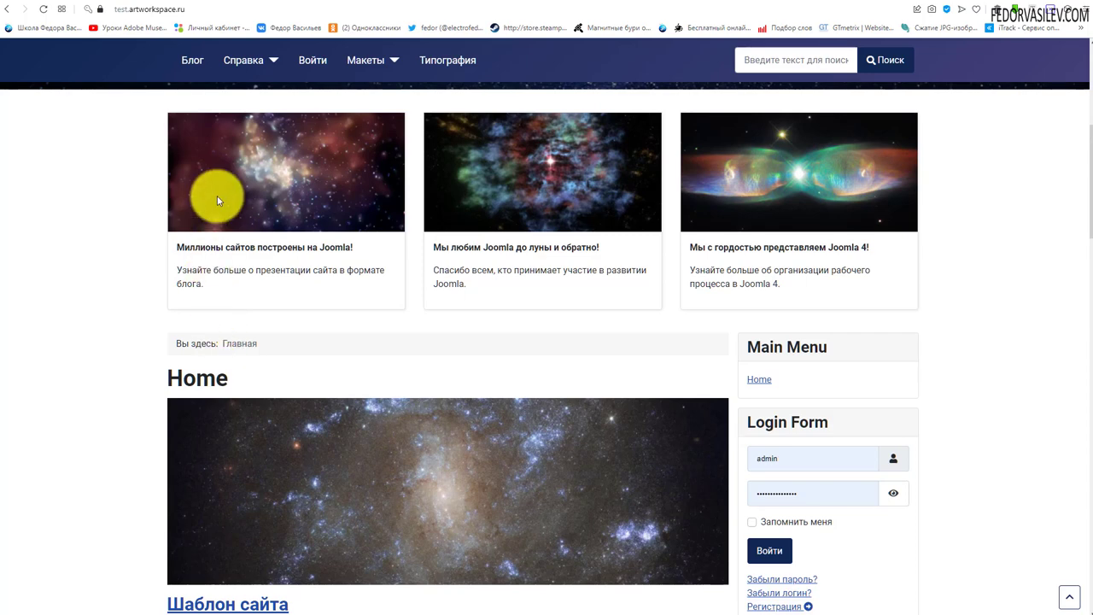
scroll(217, 202, down, 2)
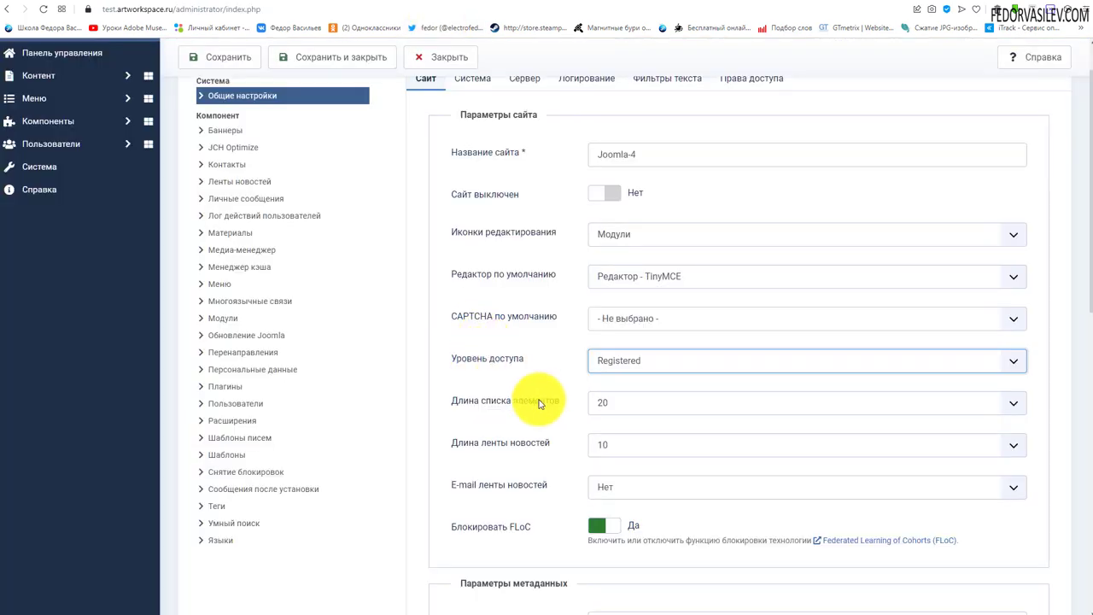
- Set the default access level (Уровень доступа) to Super Users in the site settings
click(616, 354)
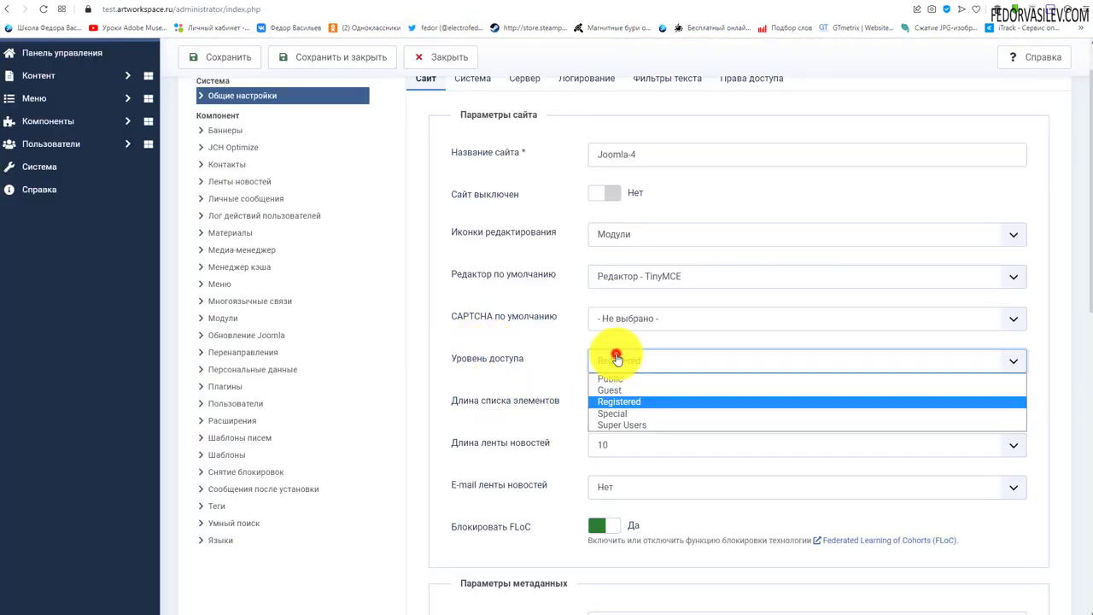
click(639, 426)
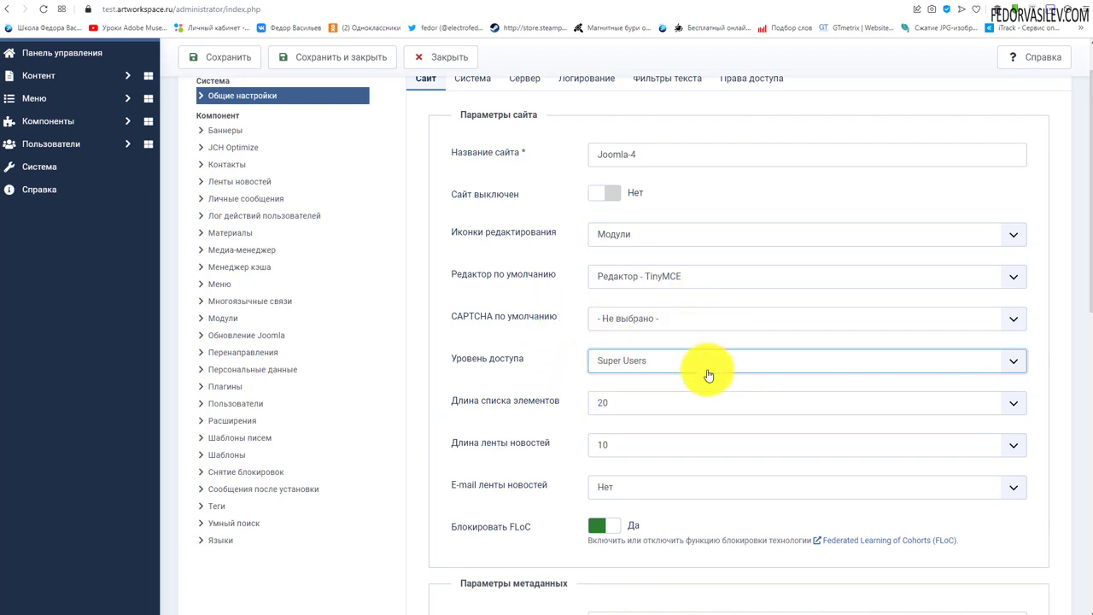
scroll(708, 376, up, 1)
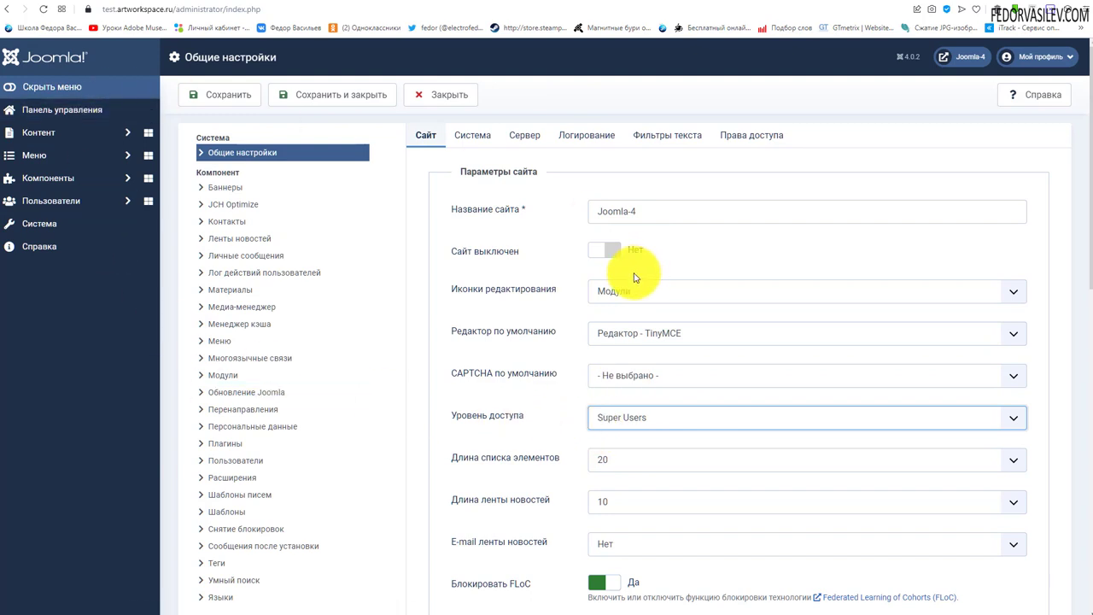
click(615, 426)
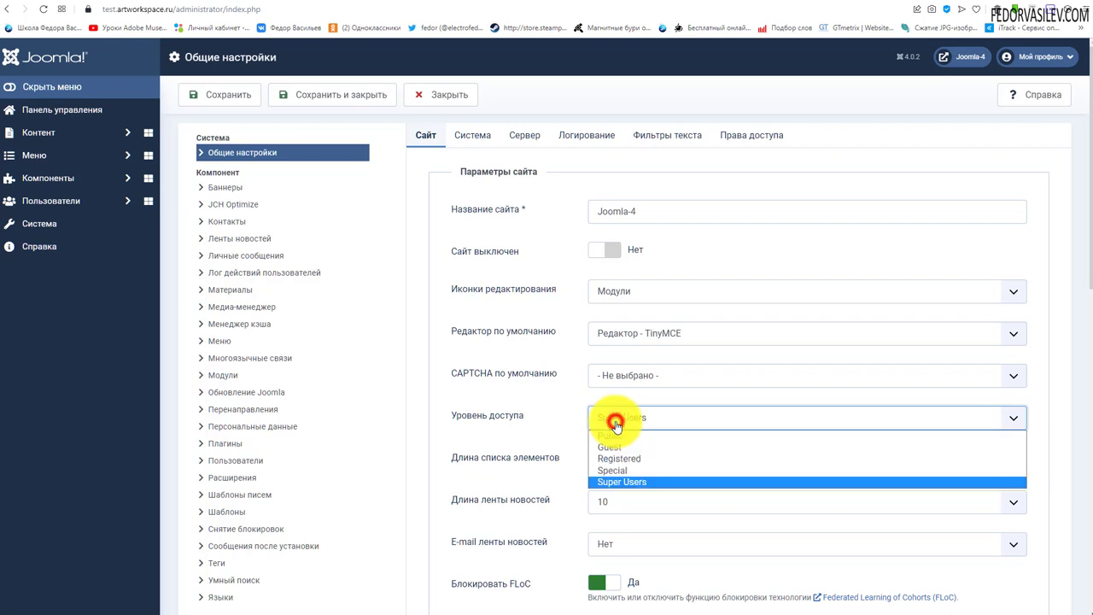
click(616, 483)
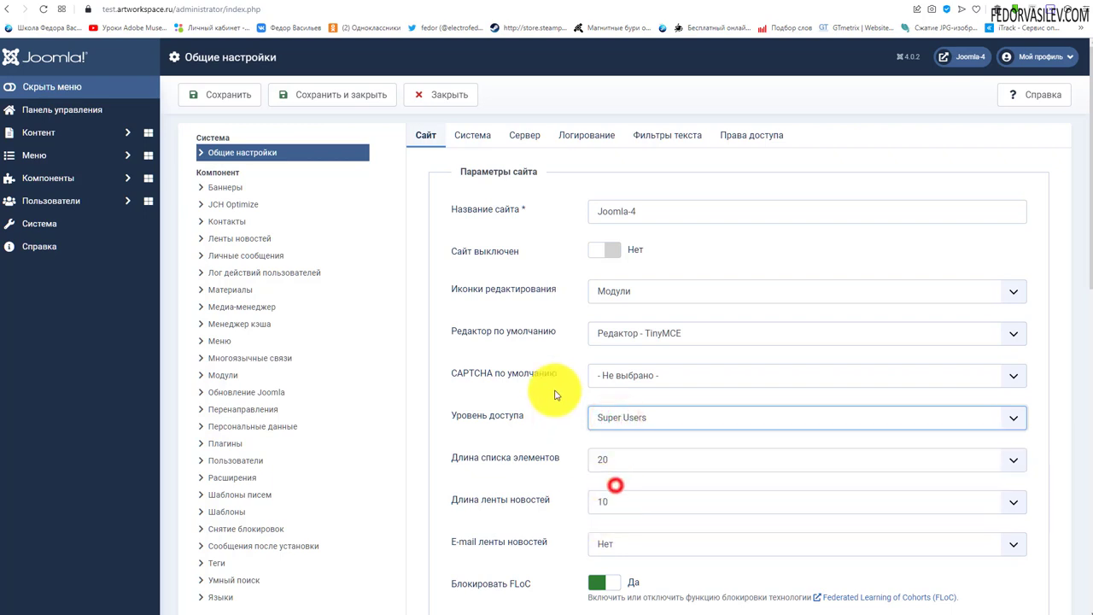
- Set the default access level (Уровень доступа) to Public and review its other options without choosing one
click(613, 416)
click(608, 438)
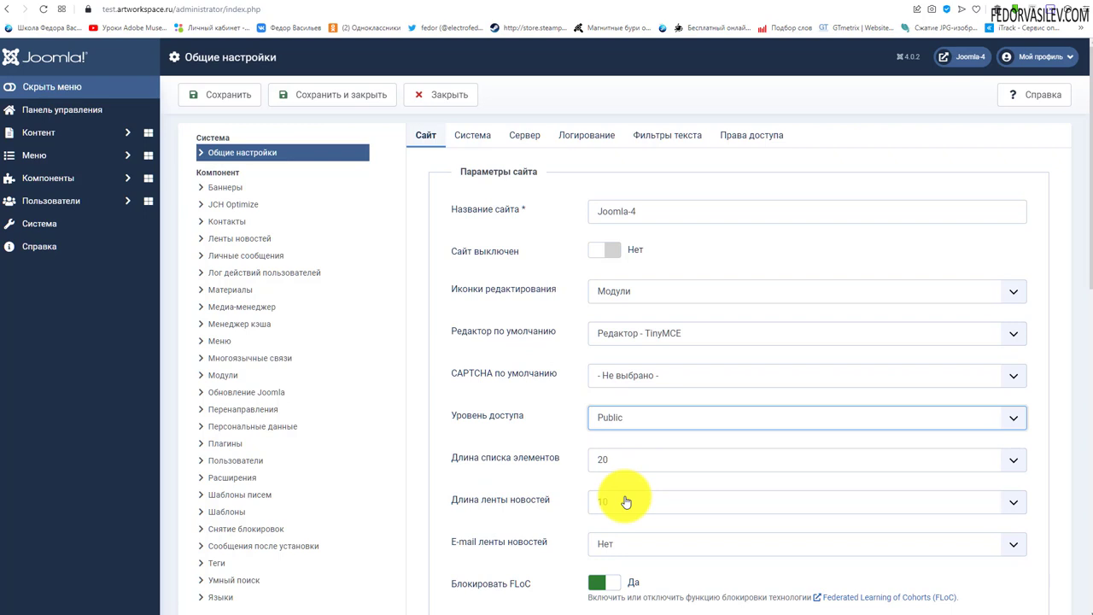
click(642, 418)
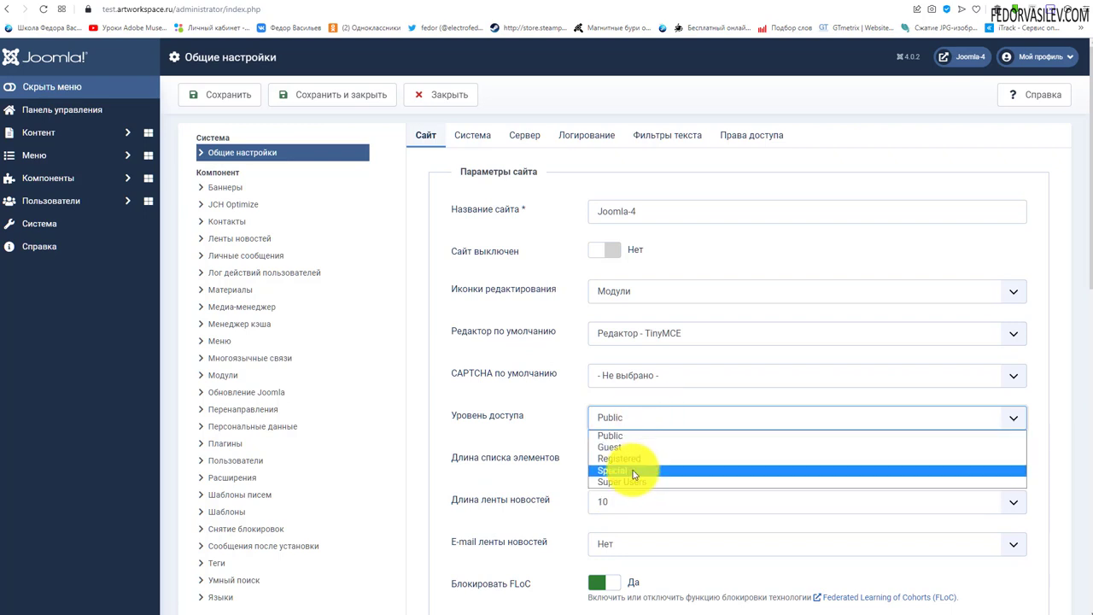
click(563, 424)
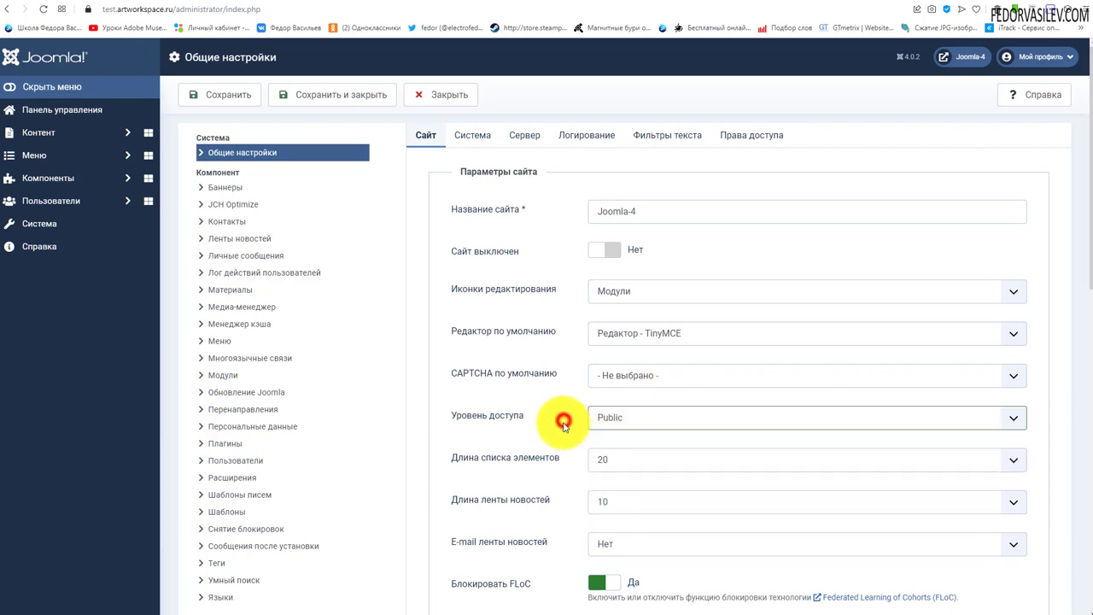
- Start creating a new article (Материал) from the site's content section
click(39, 132)
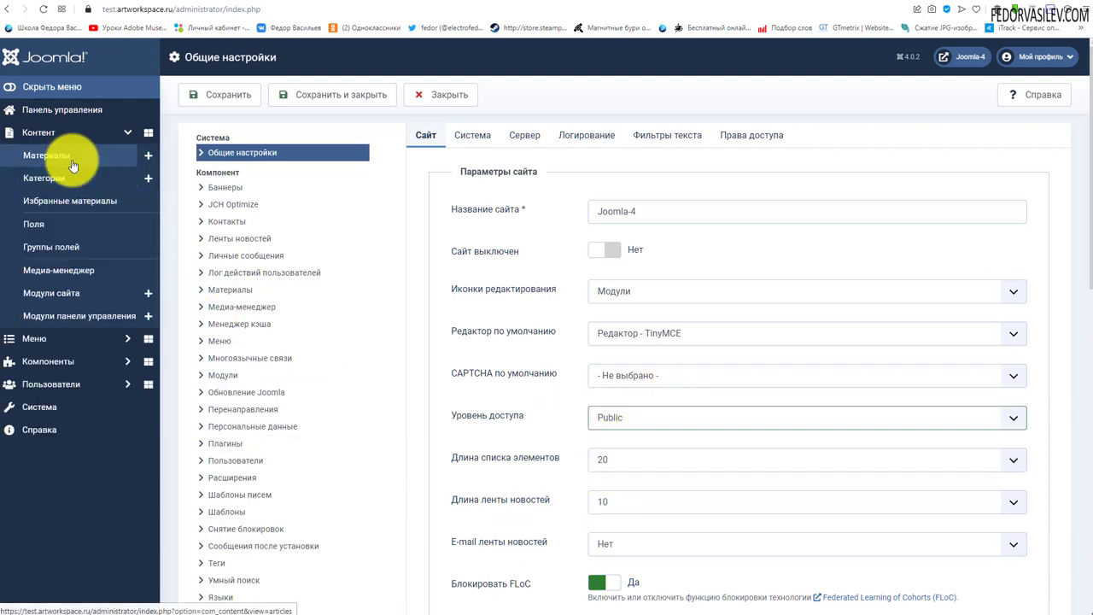
click(142, 158)
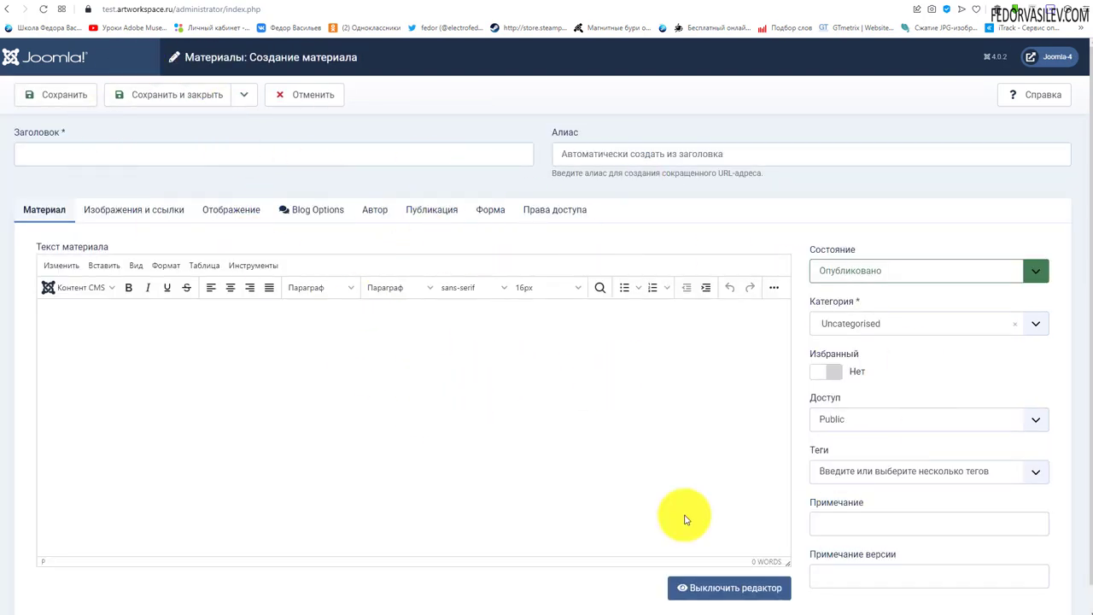
scroll(310, 188, down, 1)
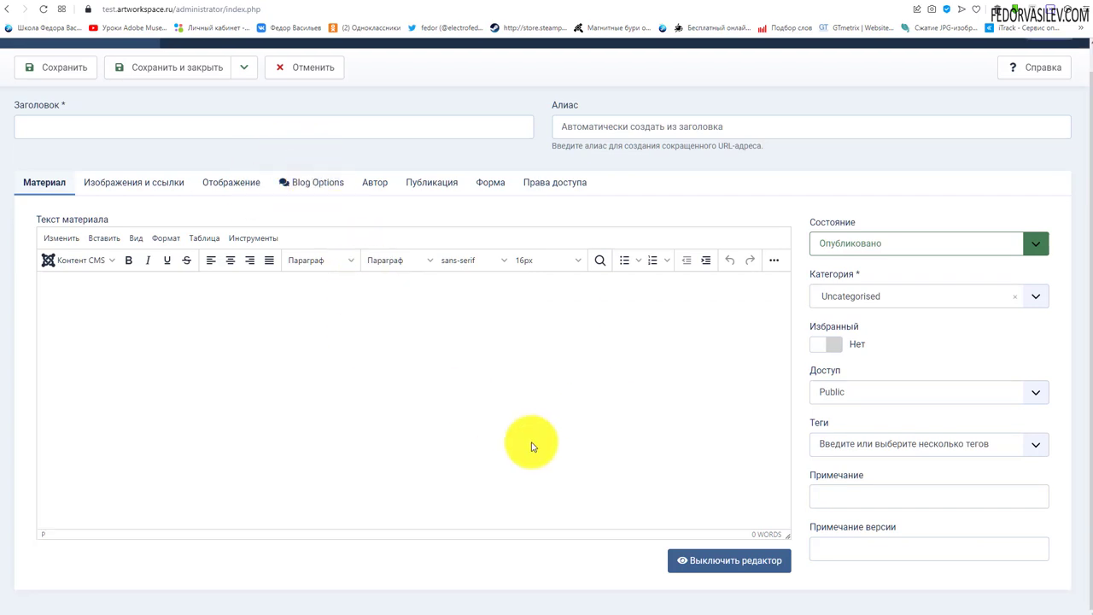
- Set the new article's access (Доступ) to Registered
click(839, 391)
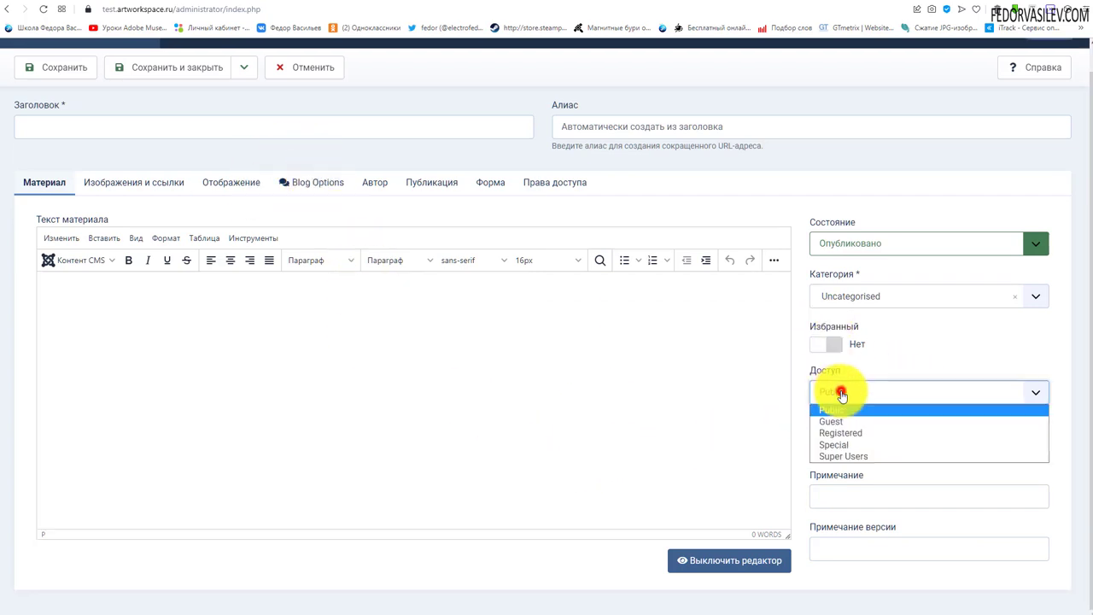
click(862, 433)
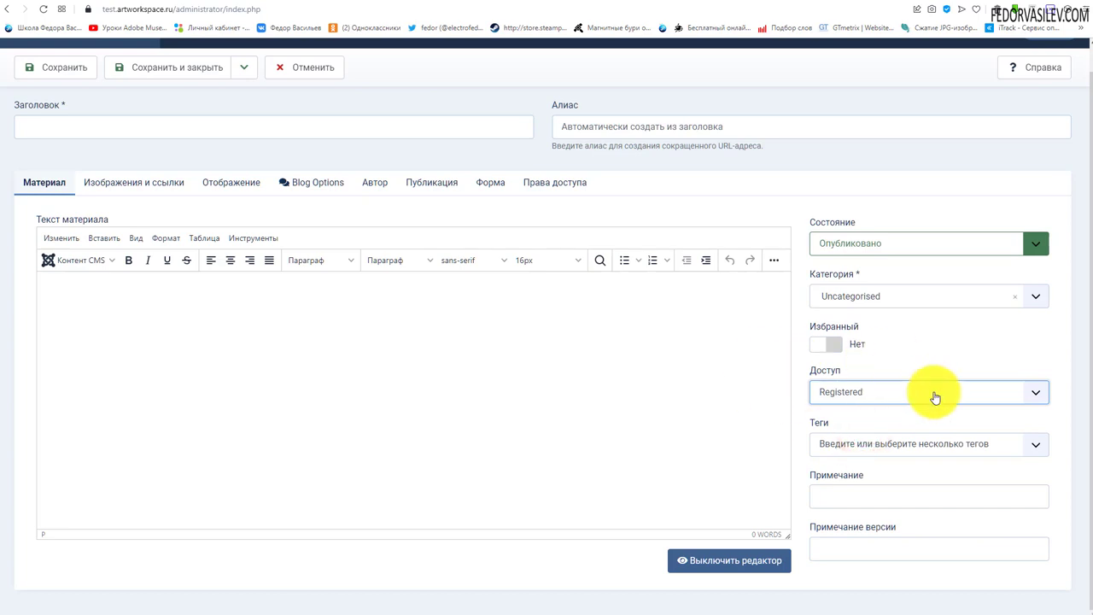
click(858, 389)
click(859, 391)
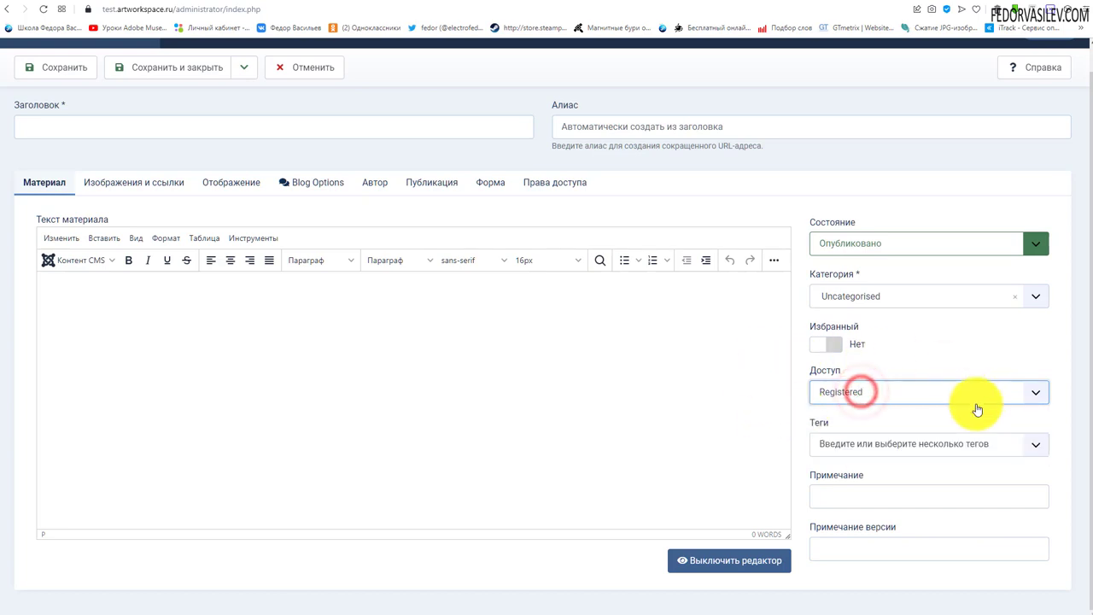
click(380, 365)
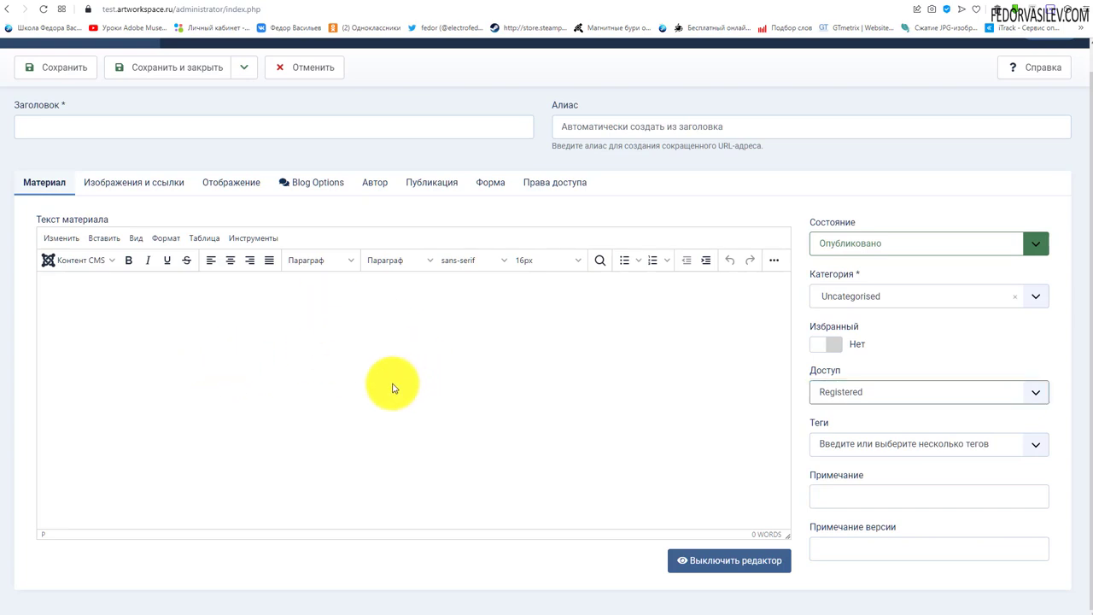
- Switch the new article's access (Доступ) to Public and then to Super Users
click(843, 401)
click(845, 414)
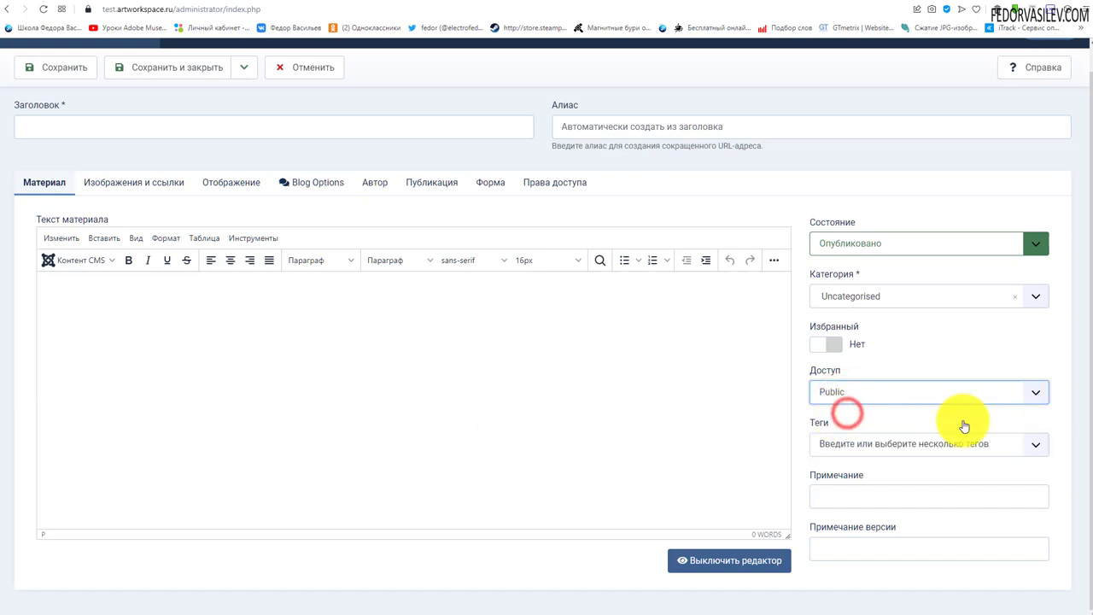
click(865, 390)
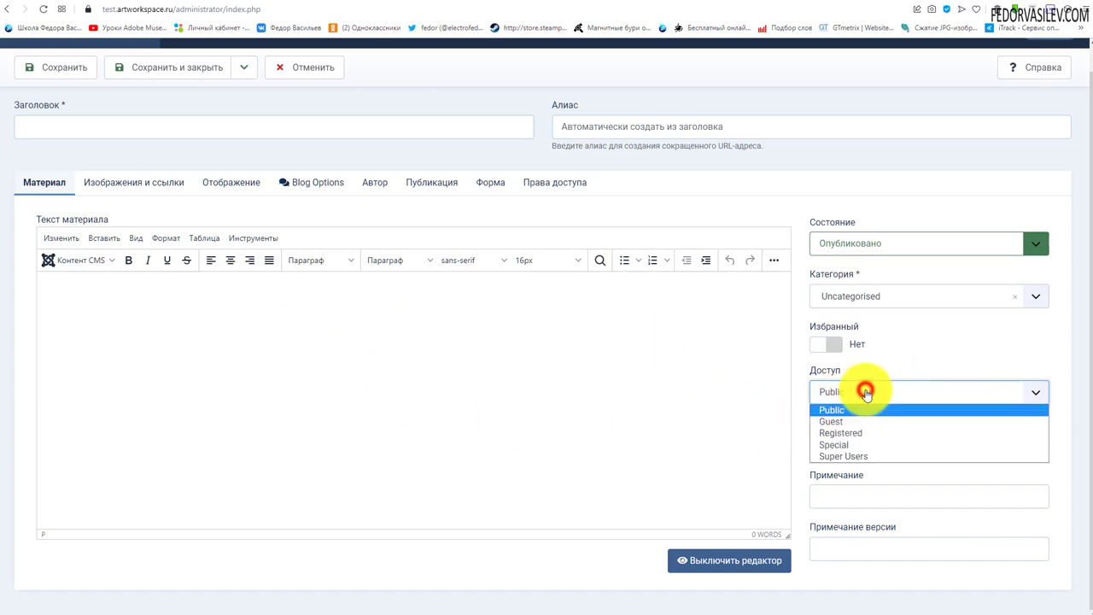
click(837, 459)
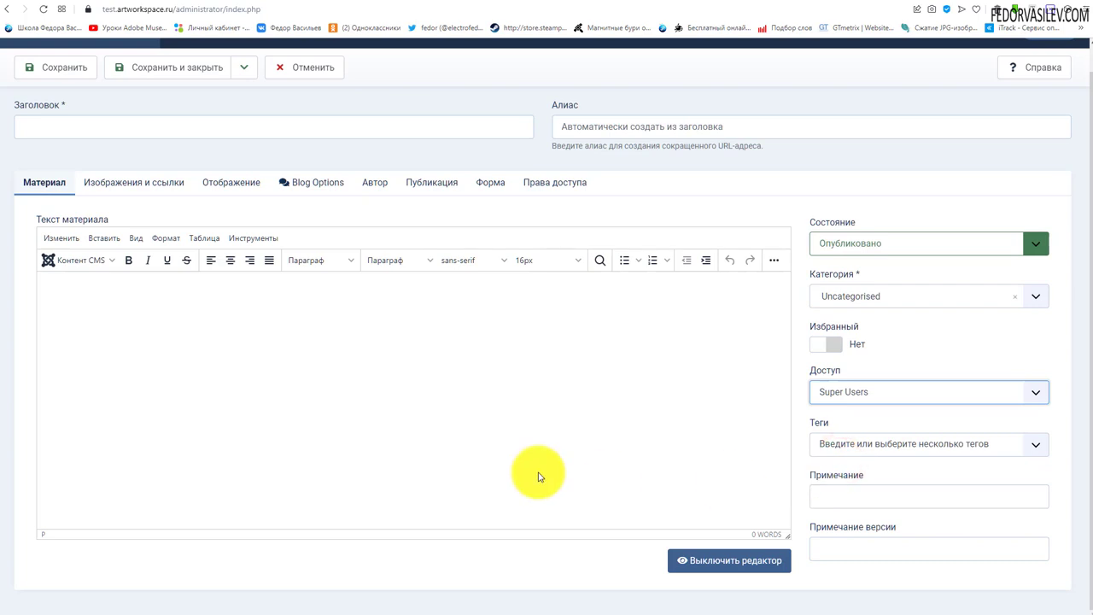
- Set the new article's access (Доступ) to Special
scroll(527, 458, up, 1)
click(948, 420)
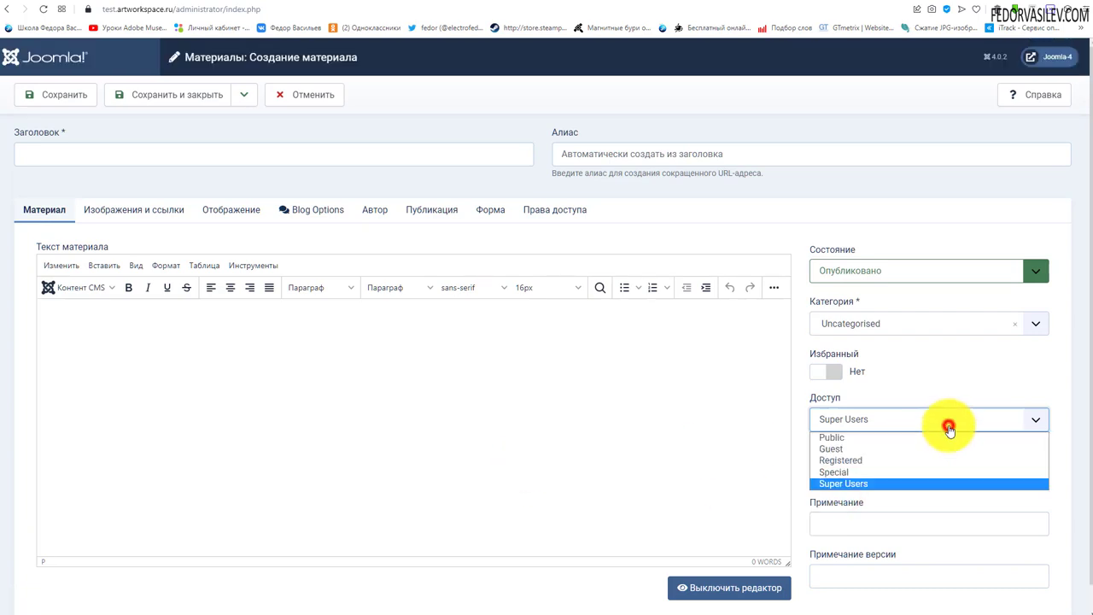
click(843, 471)
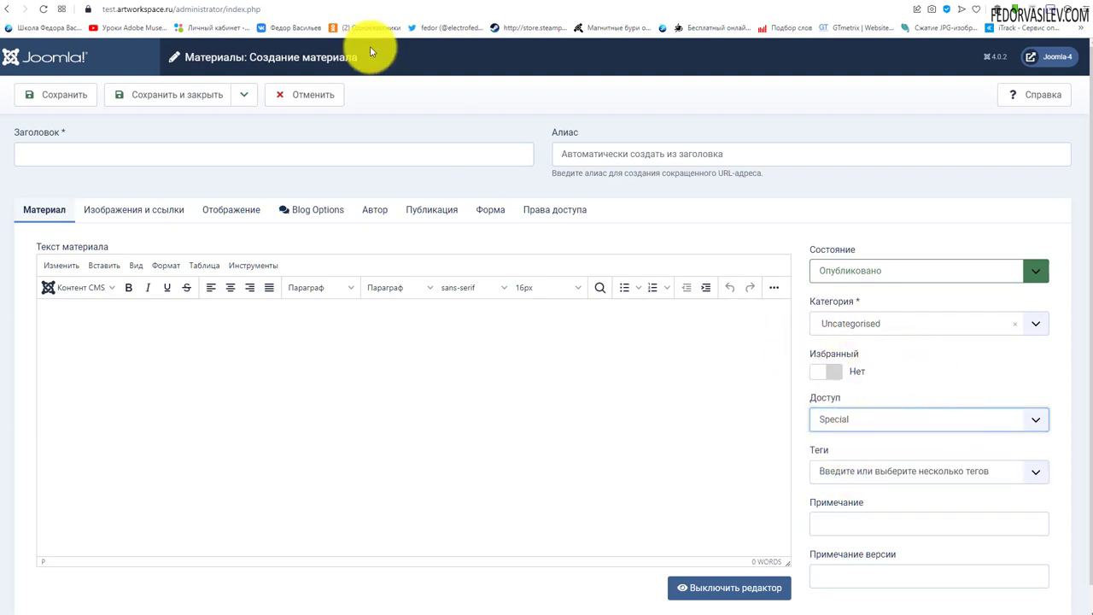
- Switch to the public home page and examine its modules, including Main Menu, Login Form, Популярные теги and Другие материалы
click(491, 4)
scroll(470, 287, up, 3)
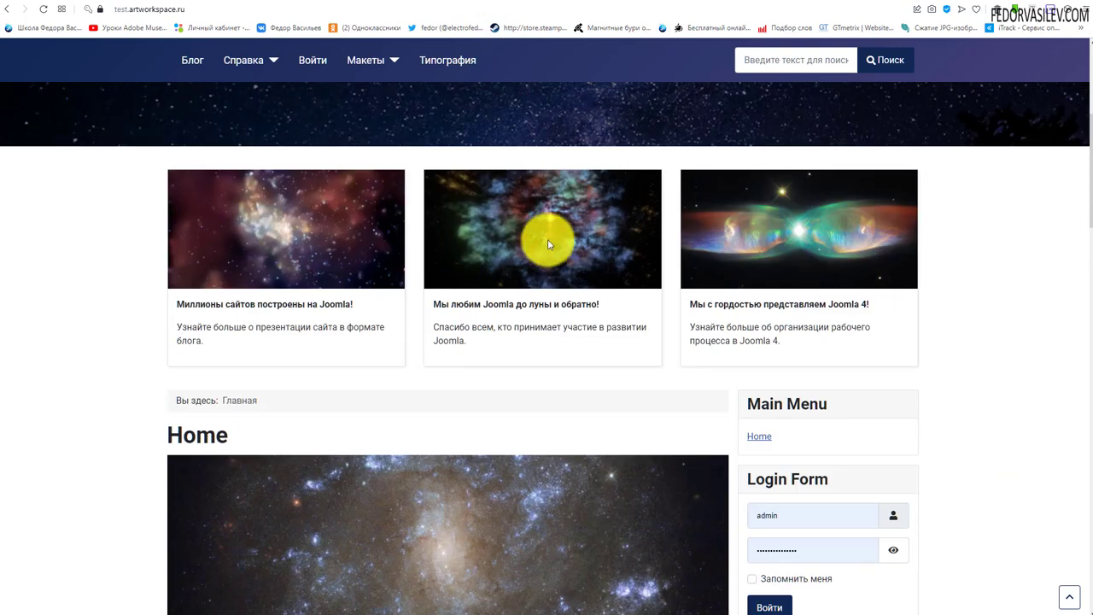
scroll(548, 245, down, 3)
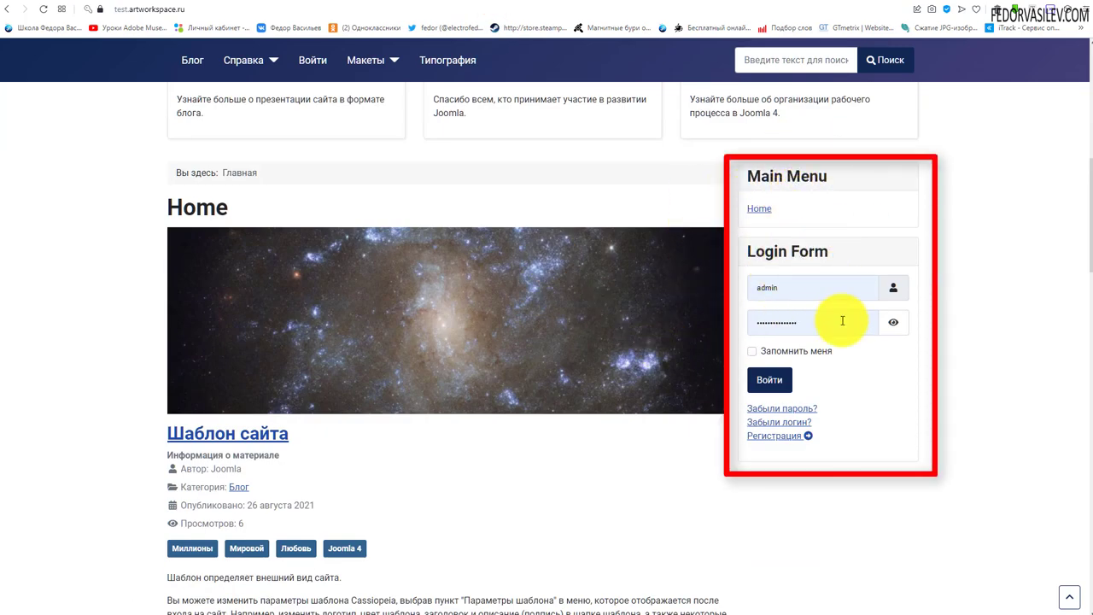
scroll(830, 486, down, 6)
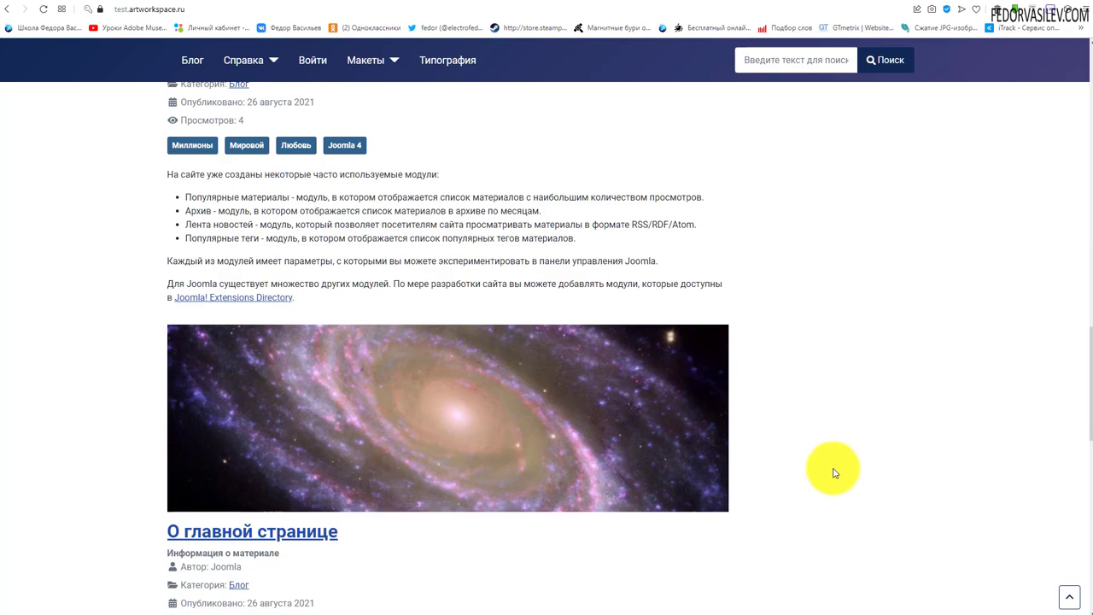
scroll(834, 472, down, 10)
drag(208, 420, 300, 412)
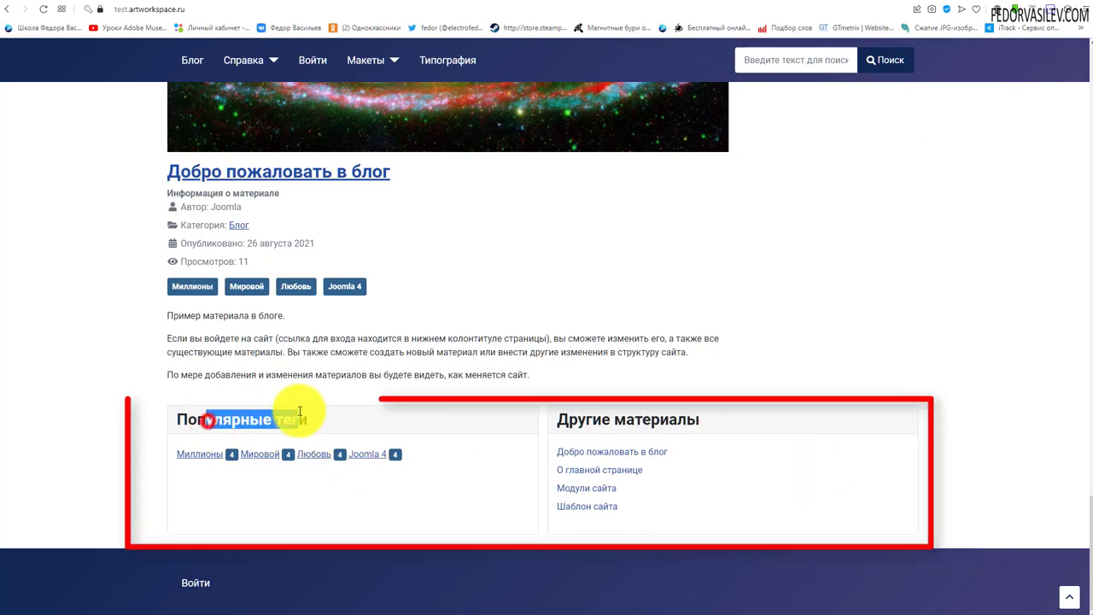
click(398, 507)
drag(577, 420, 677, 414)
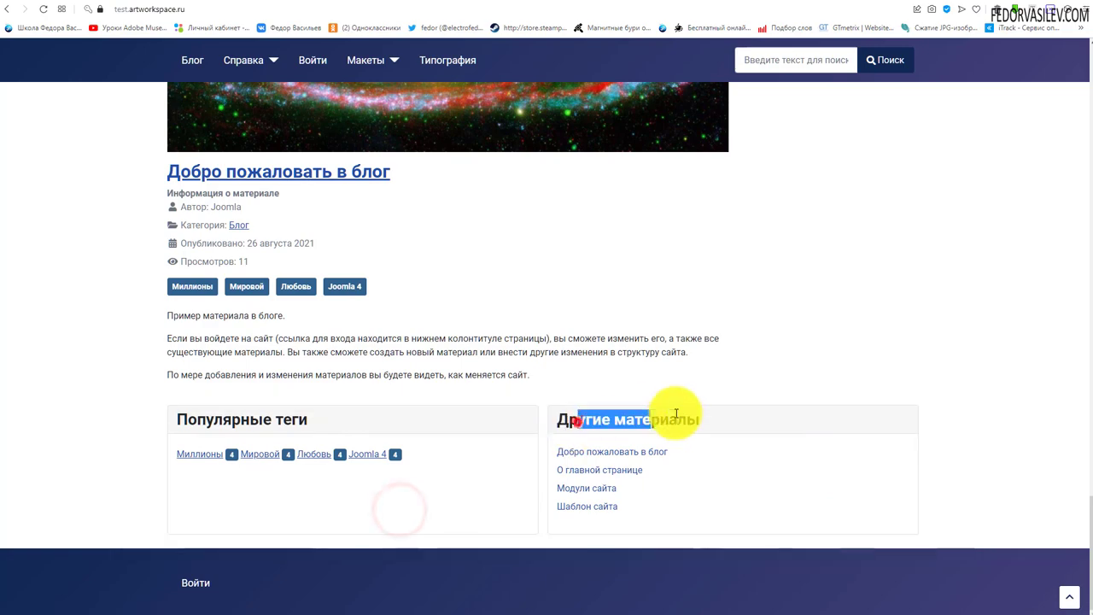
click(722, 444)
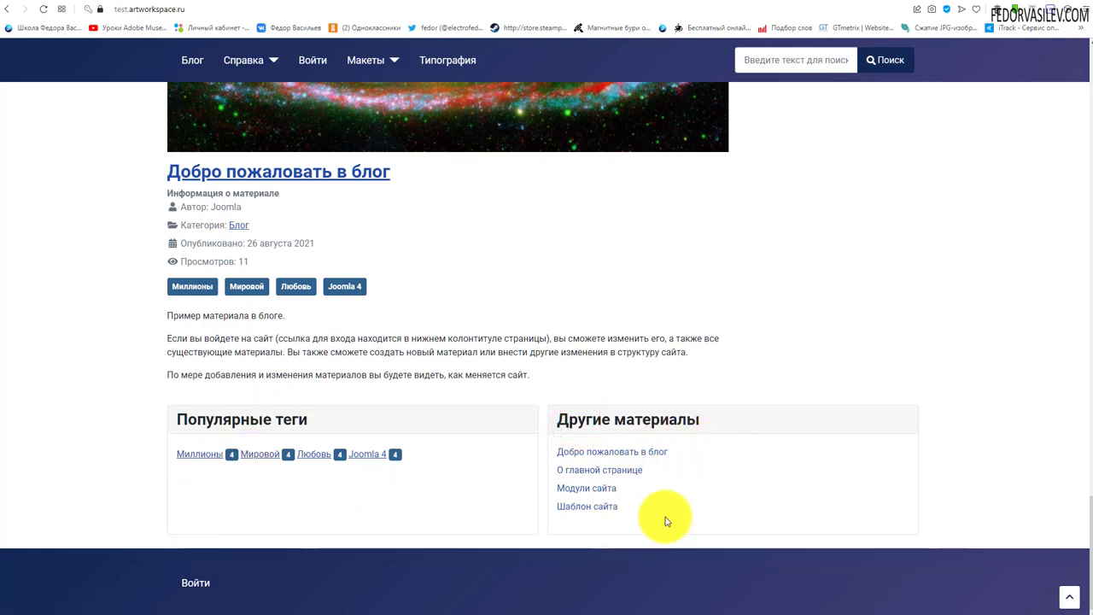
- Examine the home page header, including the Макеты submenu and the site search field
scroll(422, 510, up, 20)
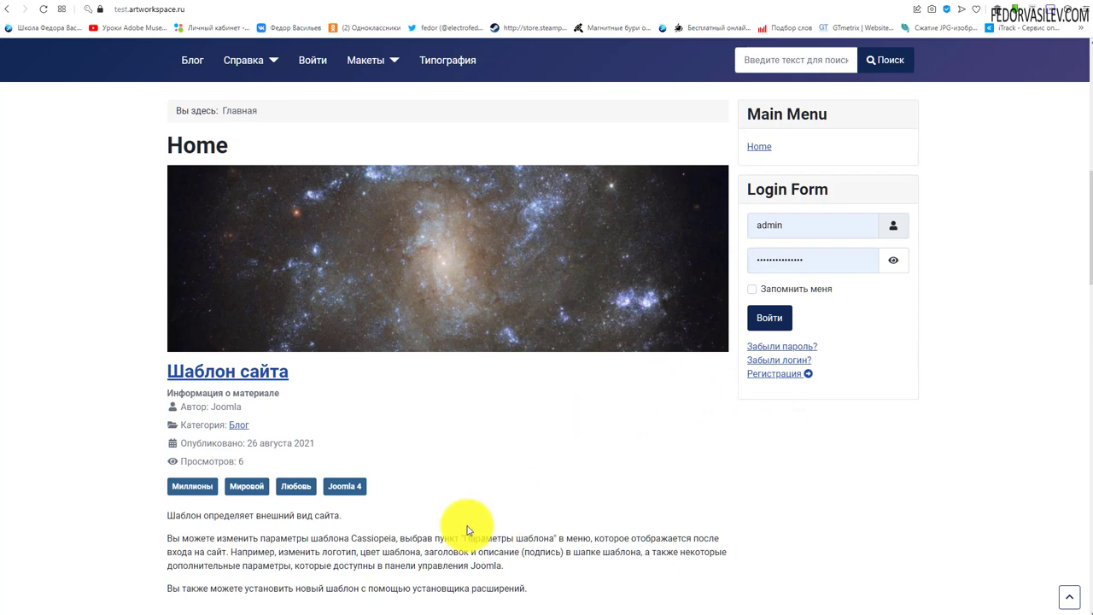
scroll(402, 503, up, 5)
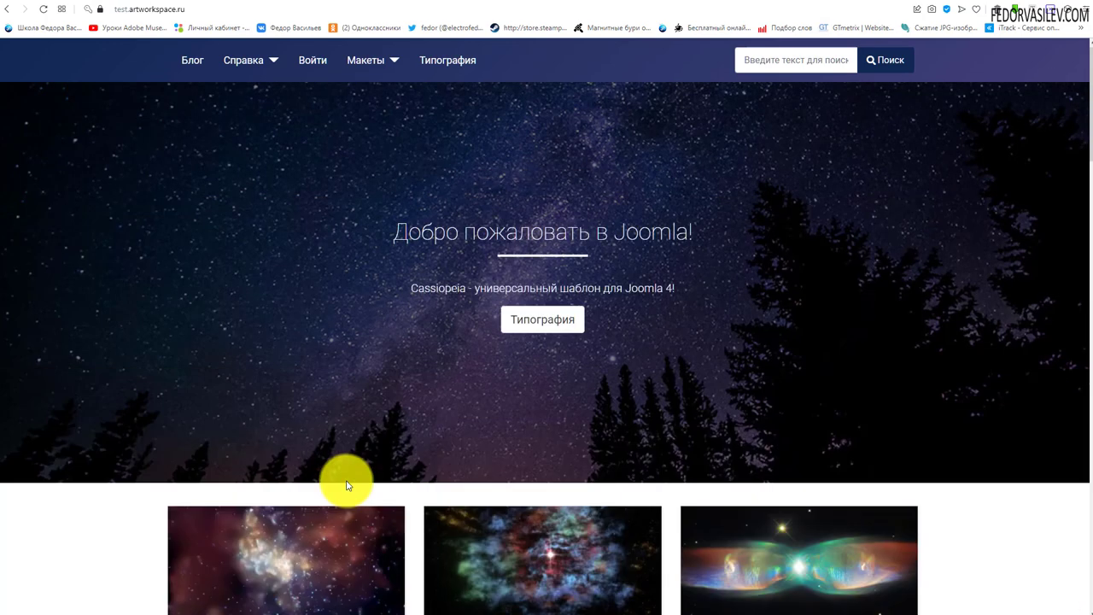
click(381, 61)
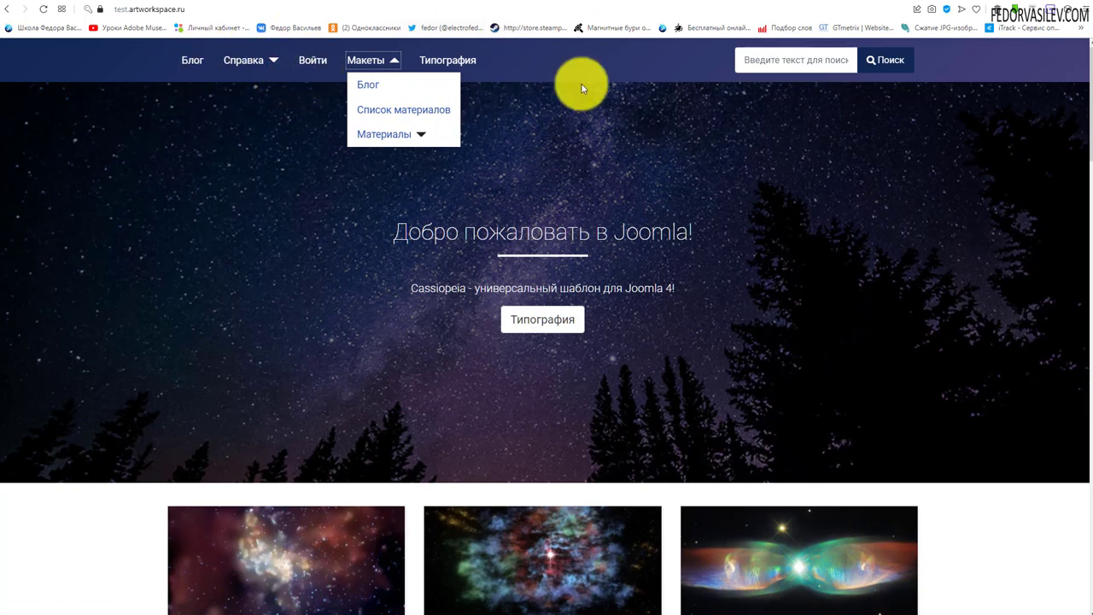
click(539, 126)
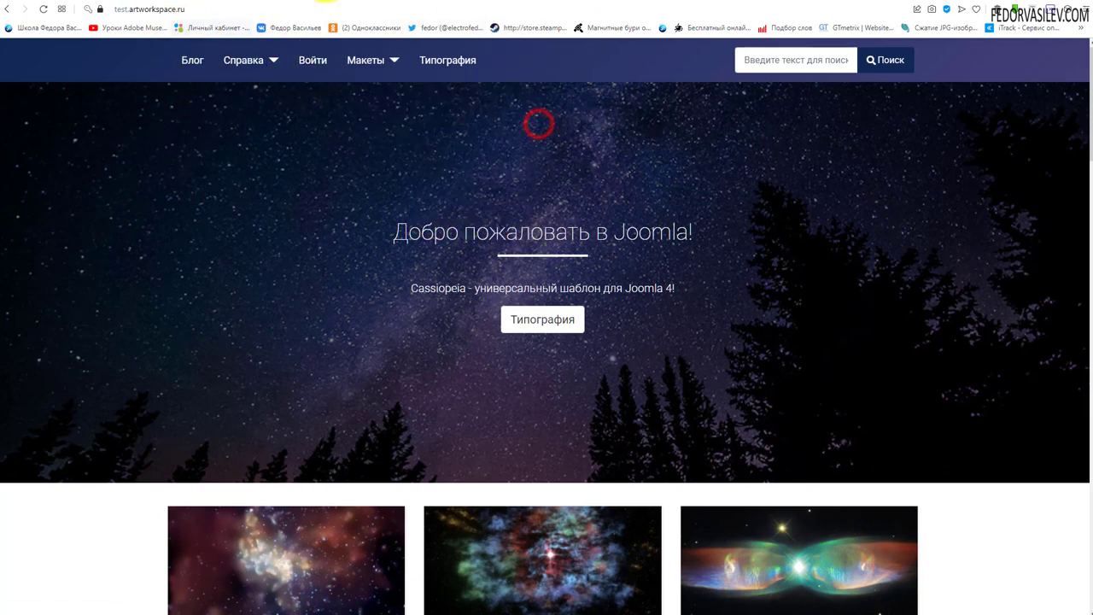
click(736, 68)
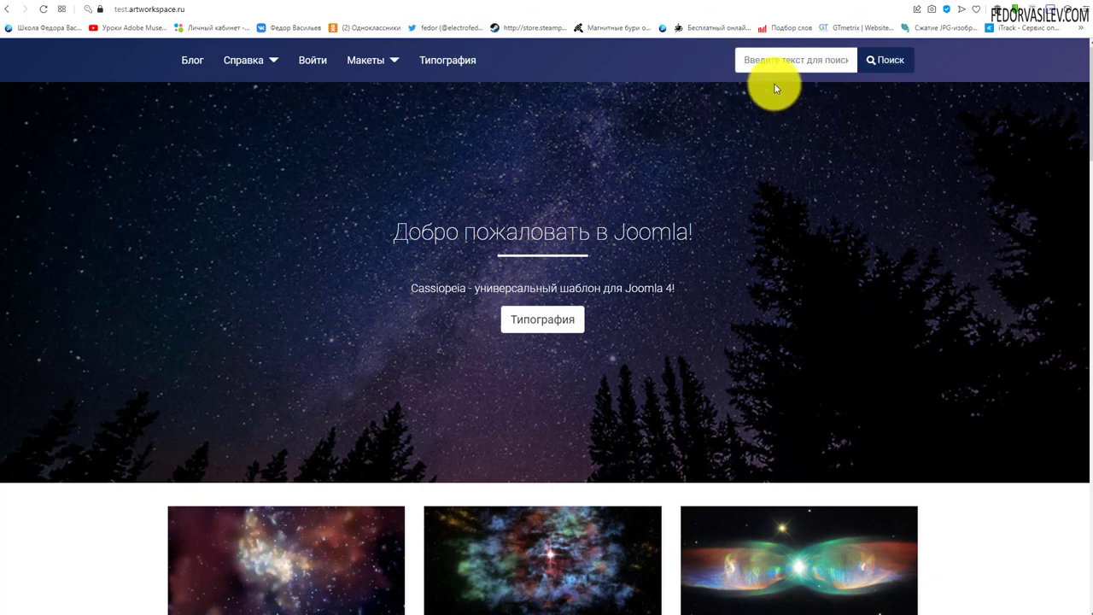
click(791, 63)
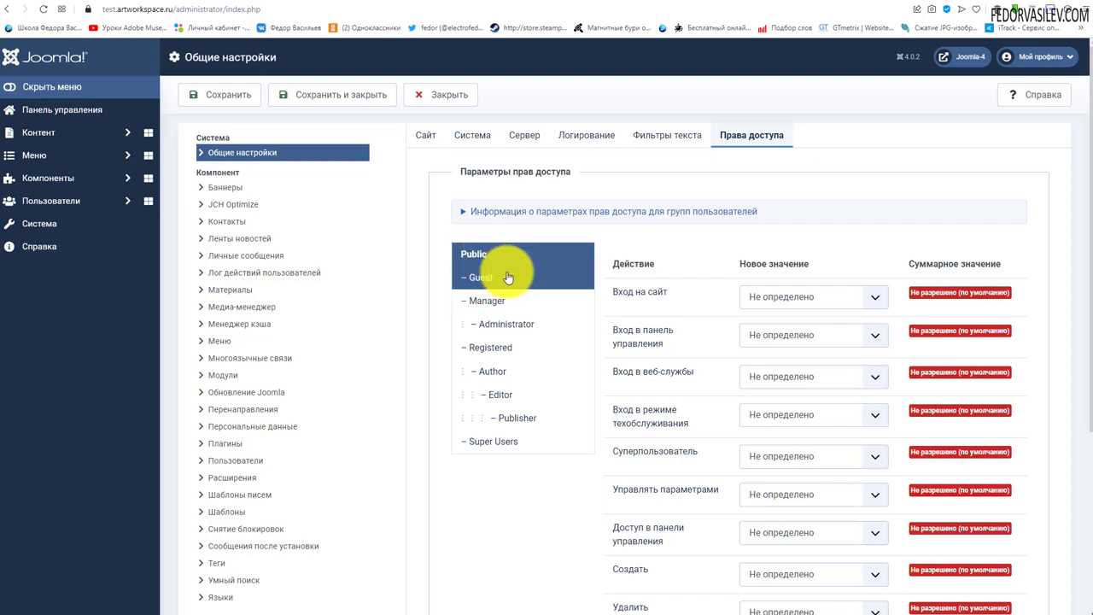
- Switch from the global configuration to the public home page and inspect the Main Menu and Login Form modules
click(478, 3)
scroll(478, 265, down, 5)
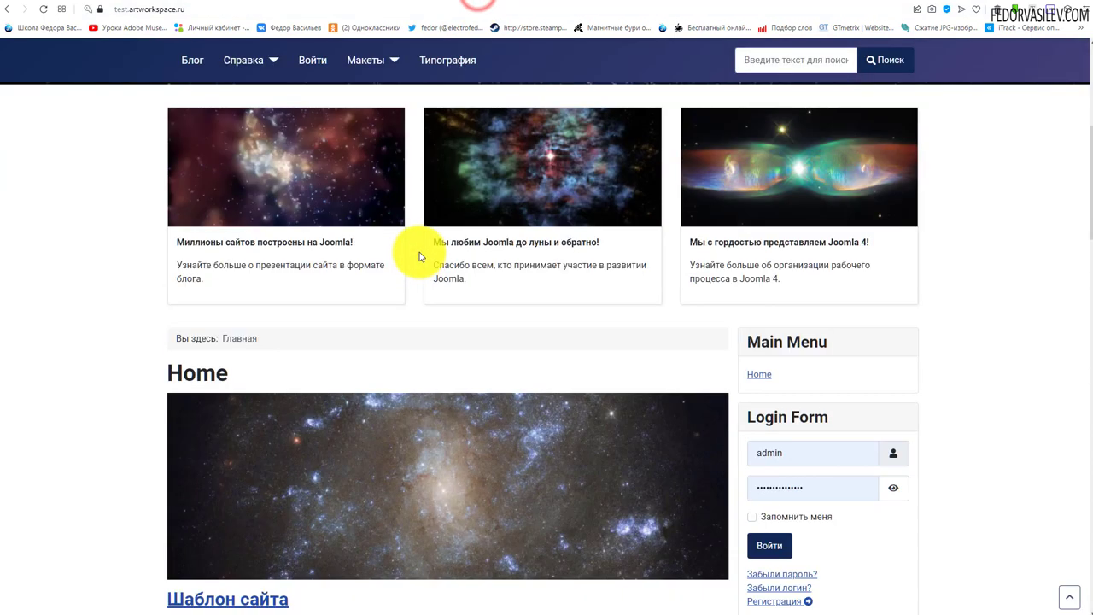
scroll(702, 342, down, 3)
scroll(520, 268, up, 5)
scroll(730, 242, down, 3)
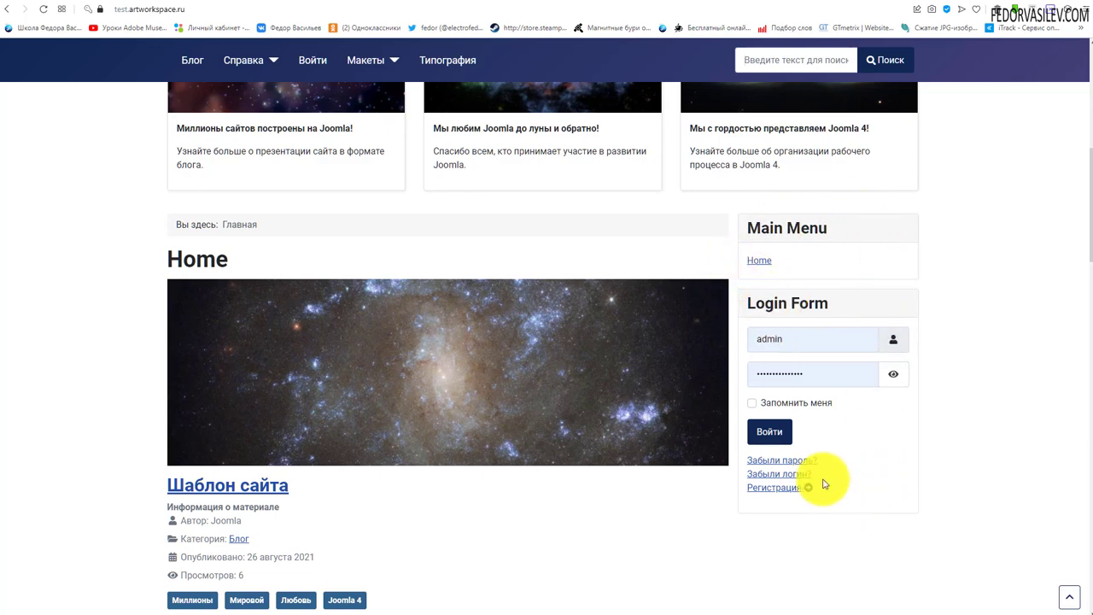
scroll(820, 497, up, 3)
scroll(607, 458, up, 4)
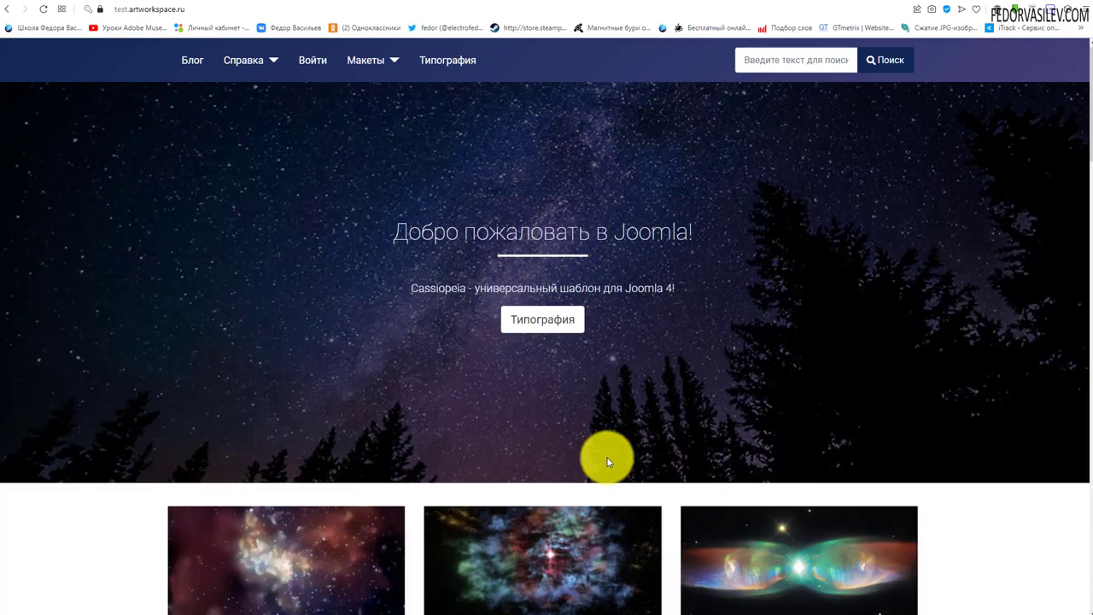
scroll(792, 281, down, 6)
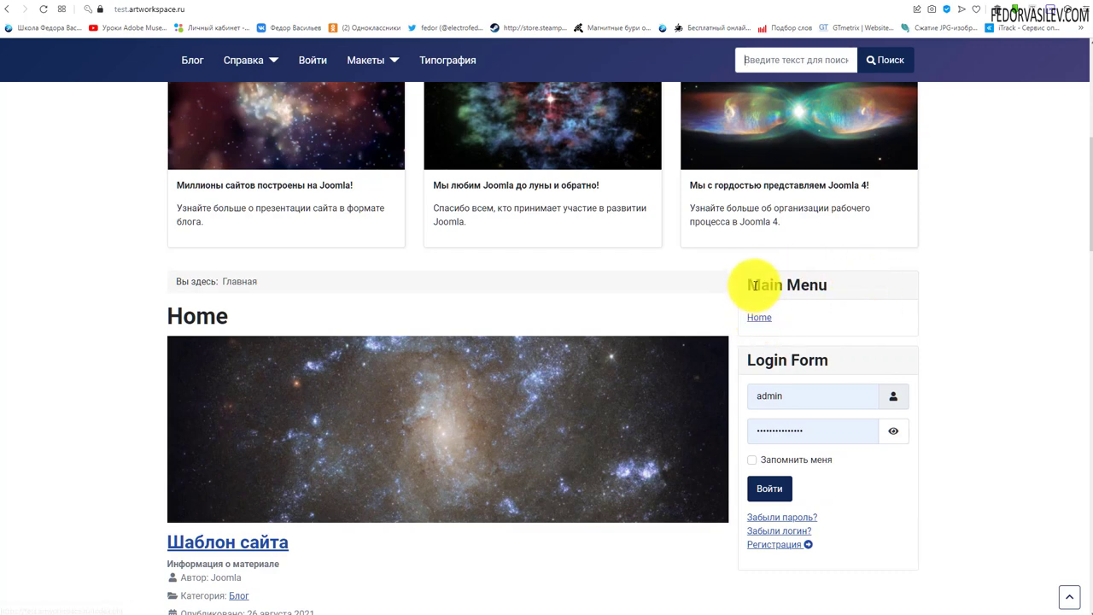
drag(757, 286, 817, 286)
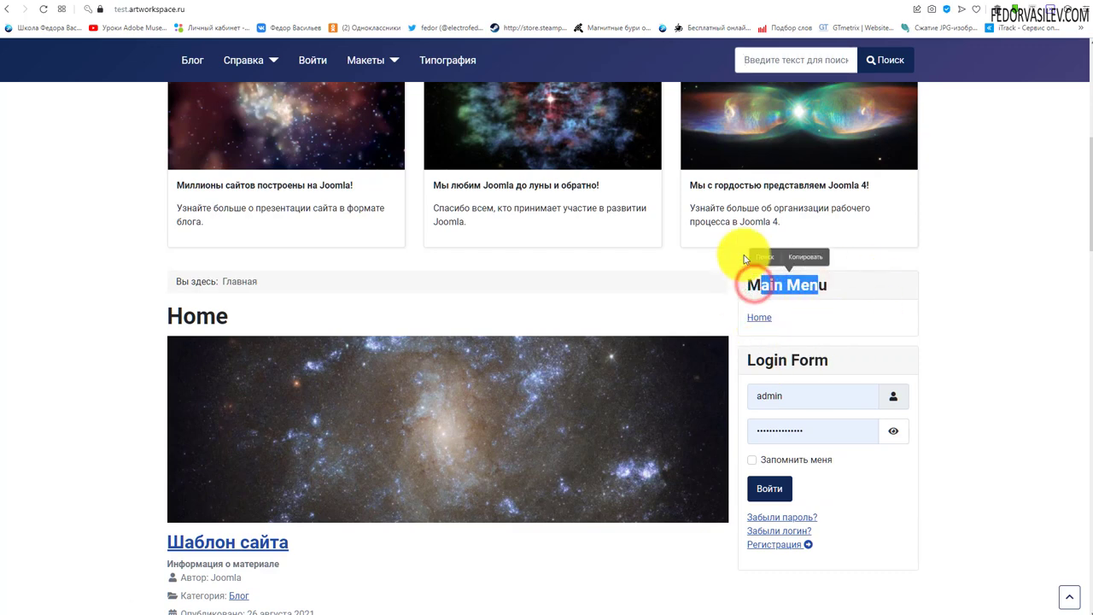
click(845, 328)
- Return to the administrator, open the site modules list (Модули) and locate the Main Menu module
click(438, 7)
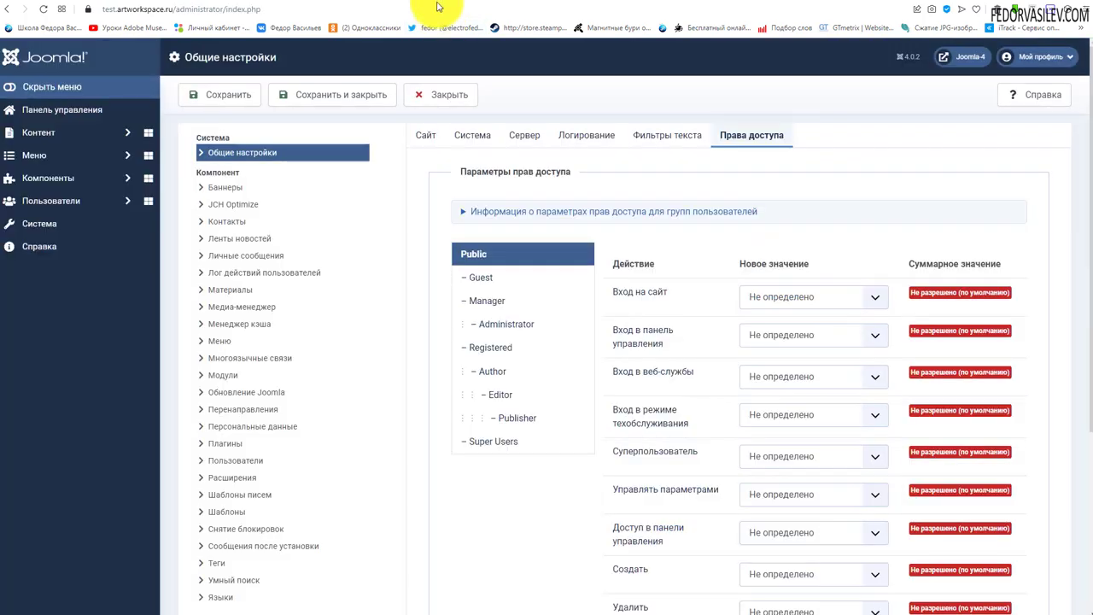
click(49, 111)
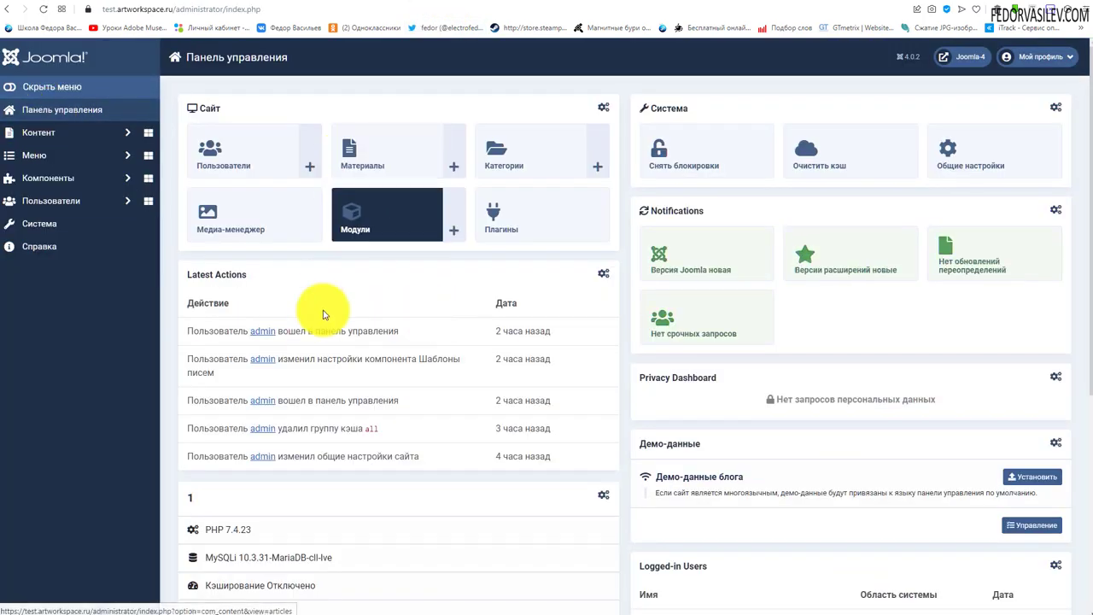
click(347, 220)
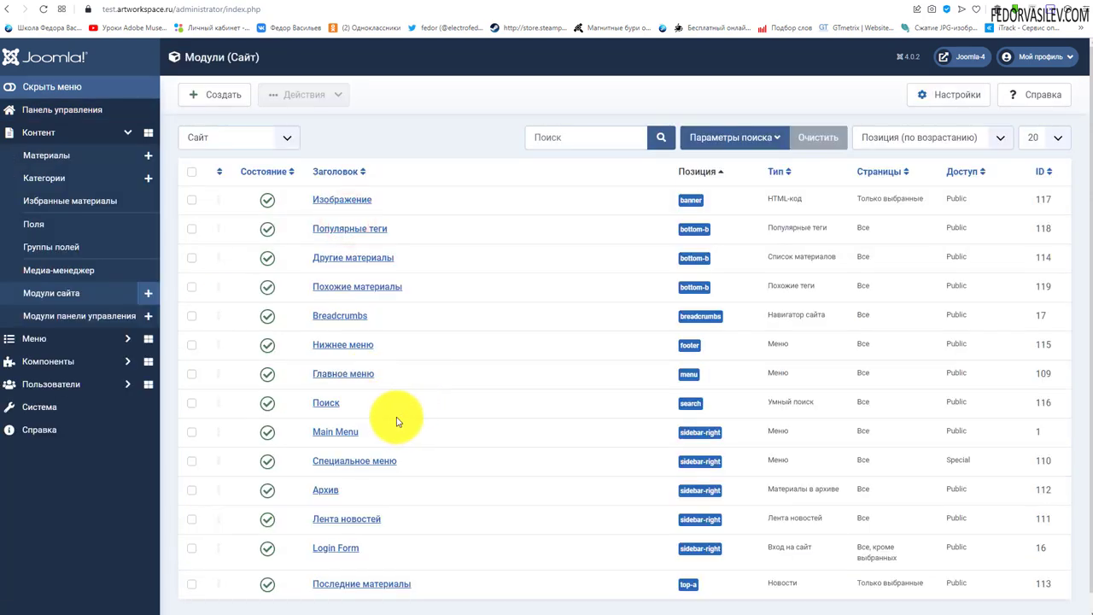
drag(369, 431, 299, 433)
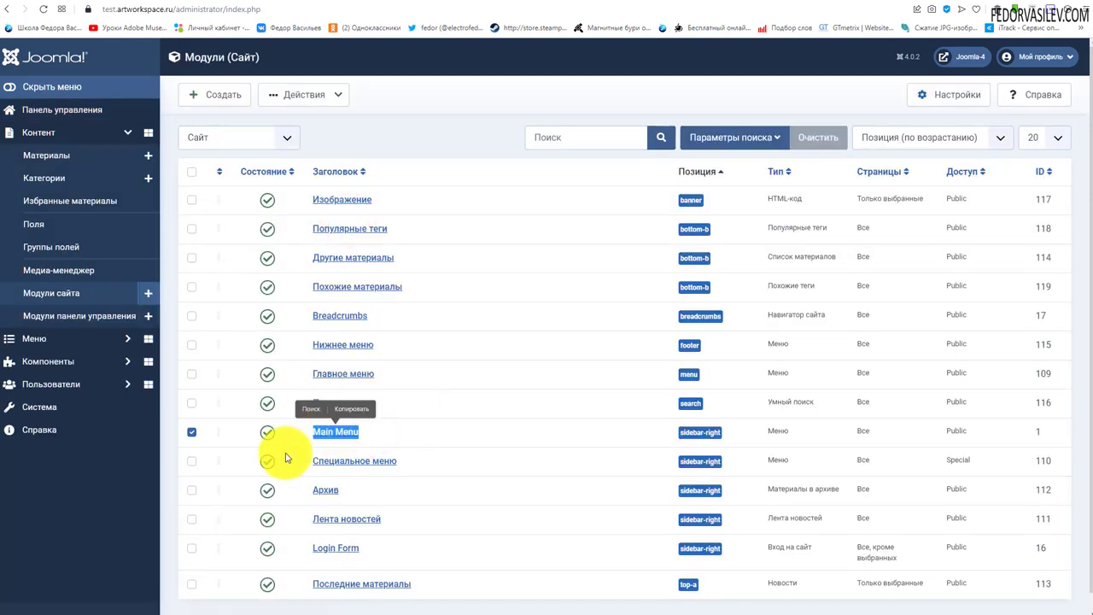
click(427, 429)
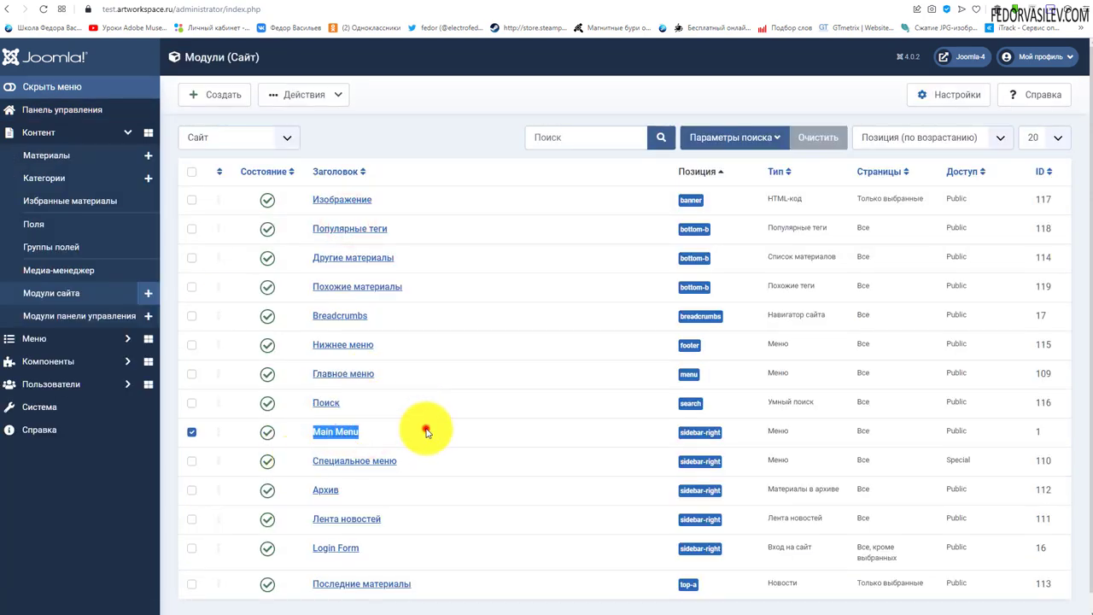
- Open the Main Menu module, set its access (Доступ) to Guest, and save and close it
click(342, 431)
scroll(817, 439, down, 1)
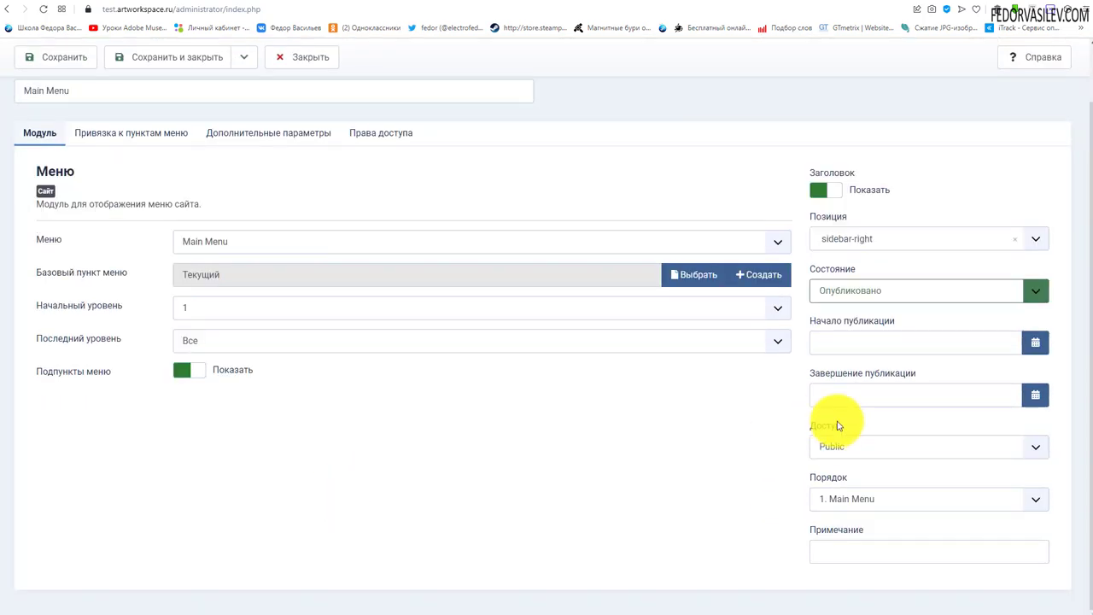
drag(840, 423, 778, 440)
click(859, 453)
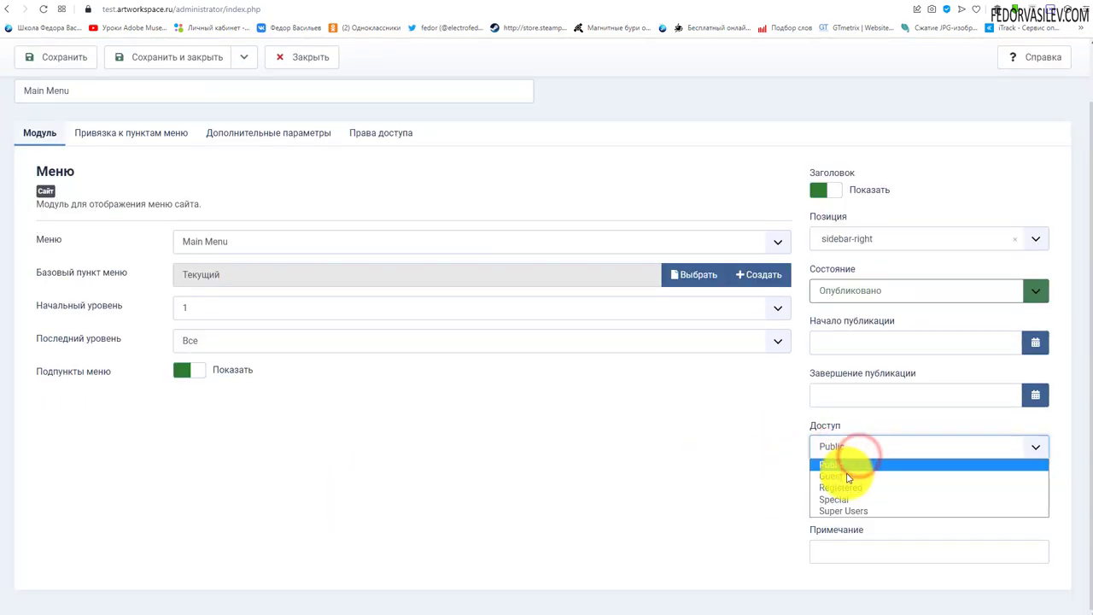
click(841, 475)
scroll(384, 385, up, 1)
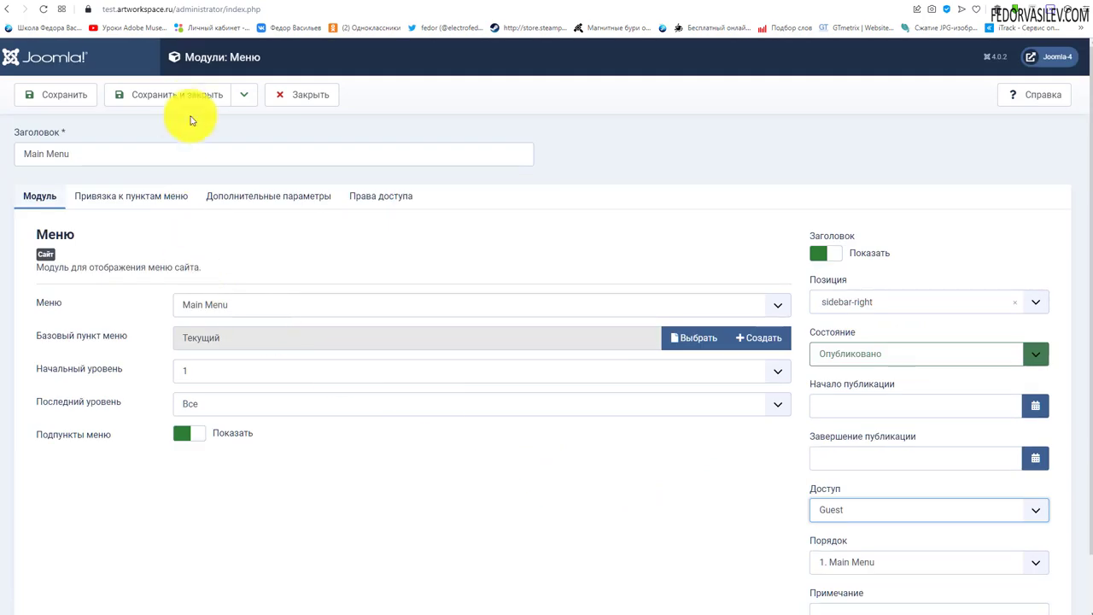
click(189, 96)
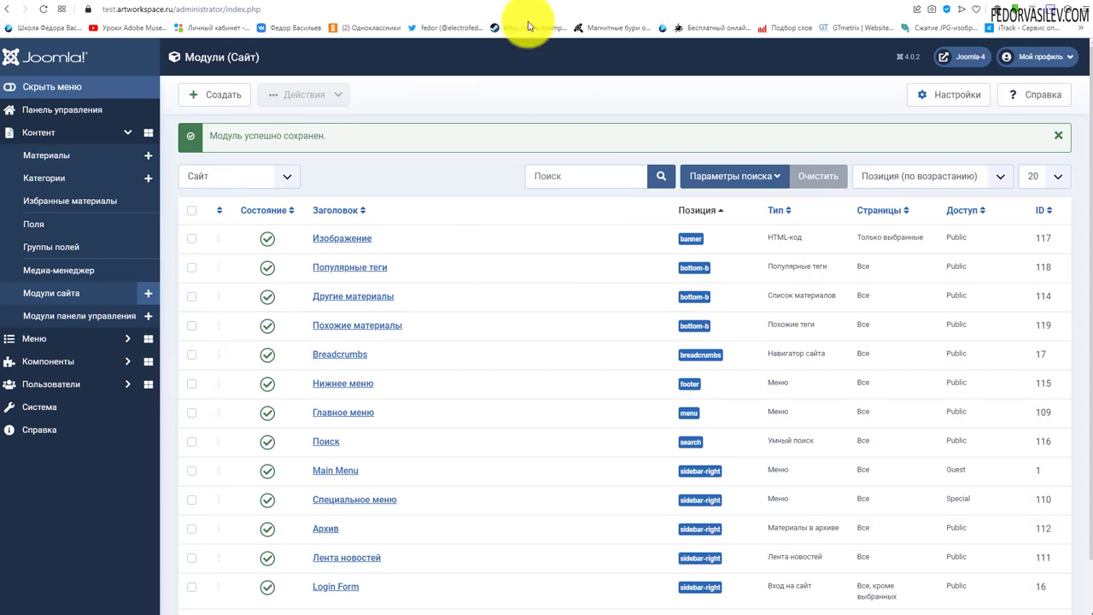
- Reload the public home page and check whether the Main Menu module is displayed to a visitor who is not logged in
key(ctrl+Tab)
drag(778, 317, 750, 293)
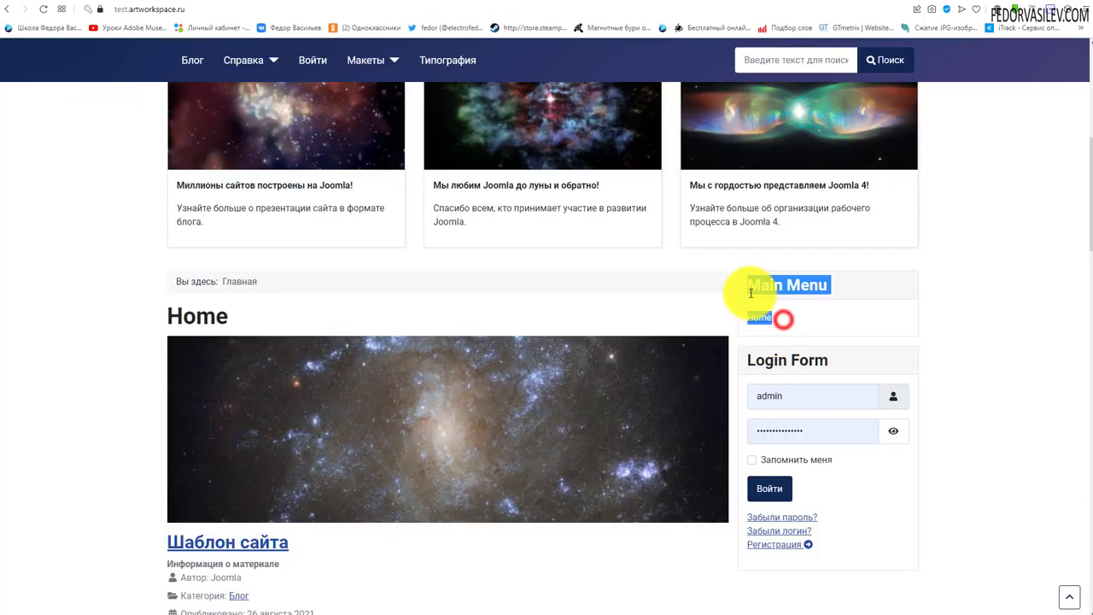
click(750, 293)
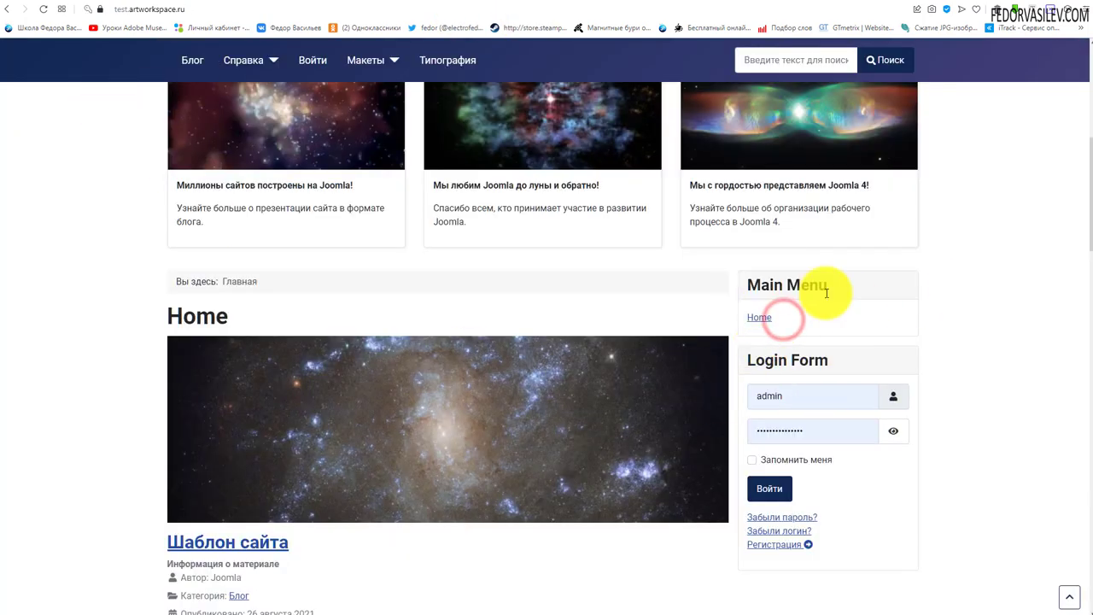
click(44, 10)
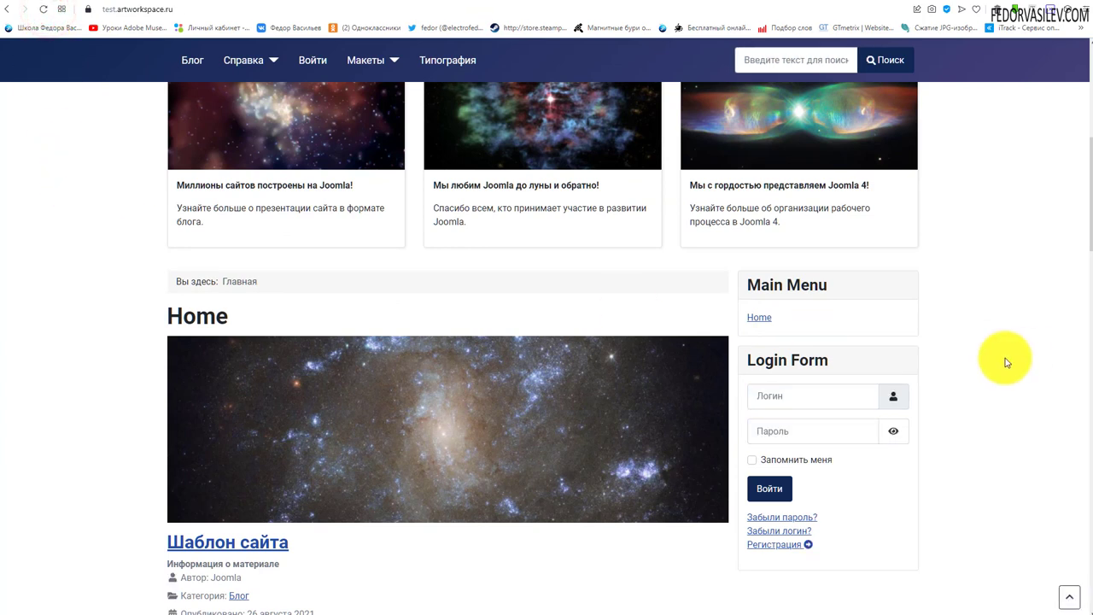
drag(803, 318, 922, 303)
click(842, 302)
click(986, 293)
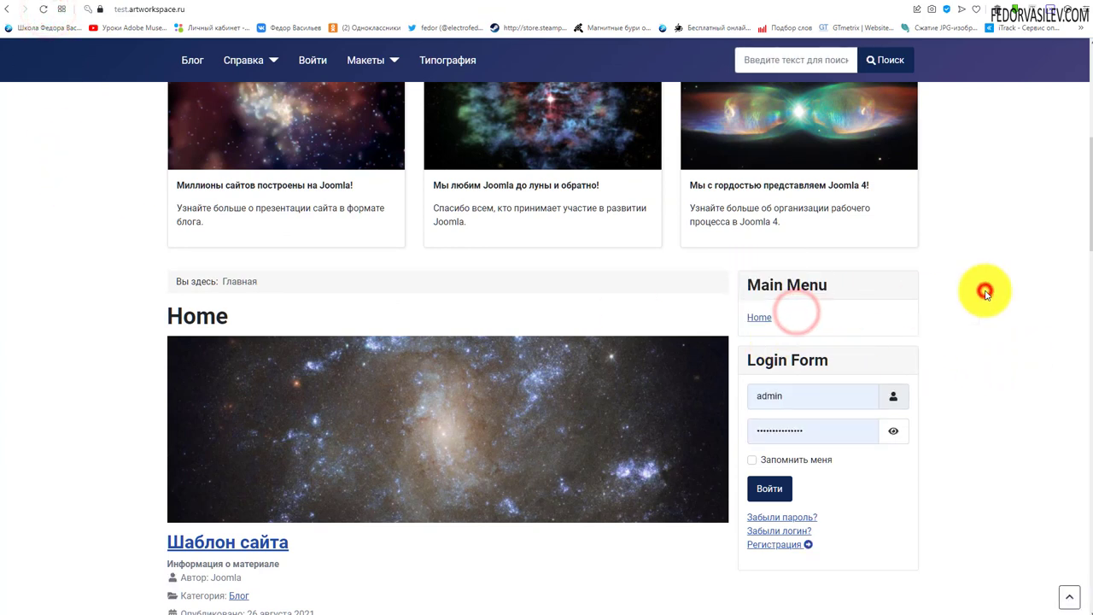
- Fill the home page's Login Form with the saved test-1 login and its account password
click(804, 396)
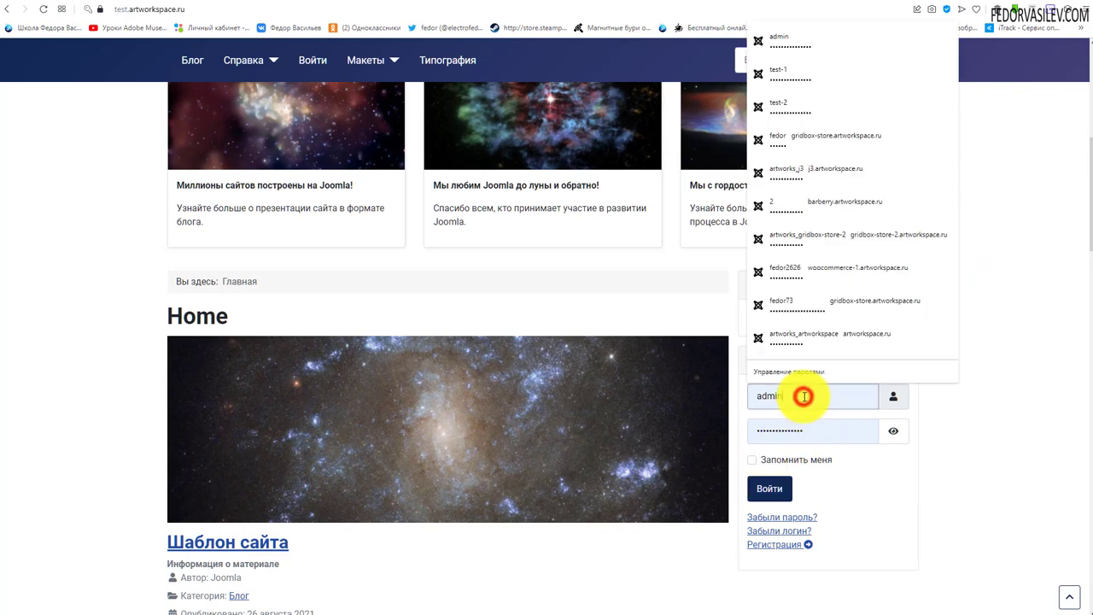
click(795, 75)
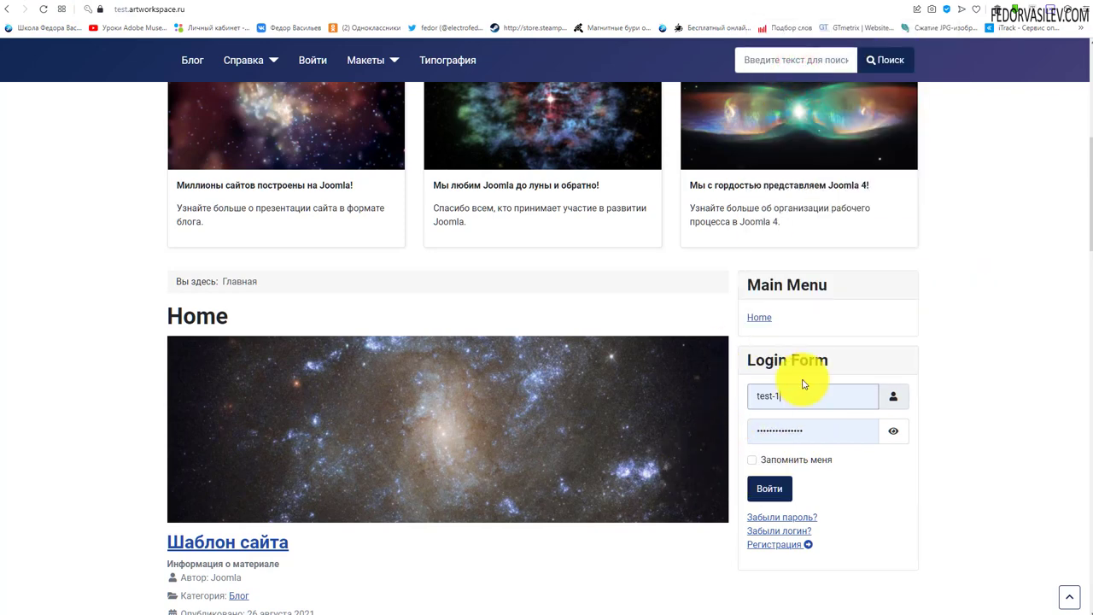
- Open the administrator's user list (Пользователи) and examine the test-1 and test-2 accounts
click(424, 2)
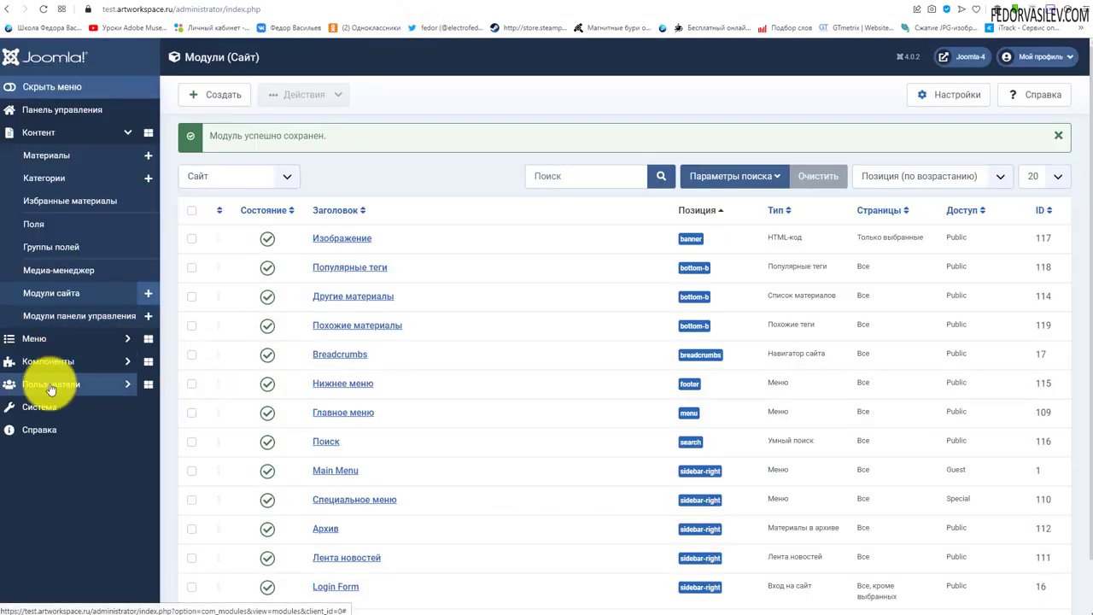
click(51, 389)
click(56, 224)
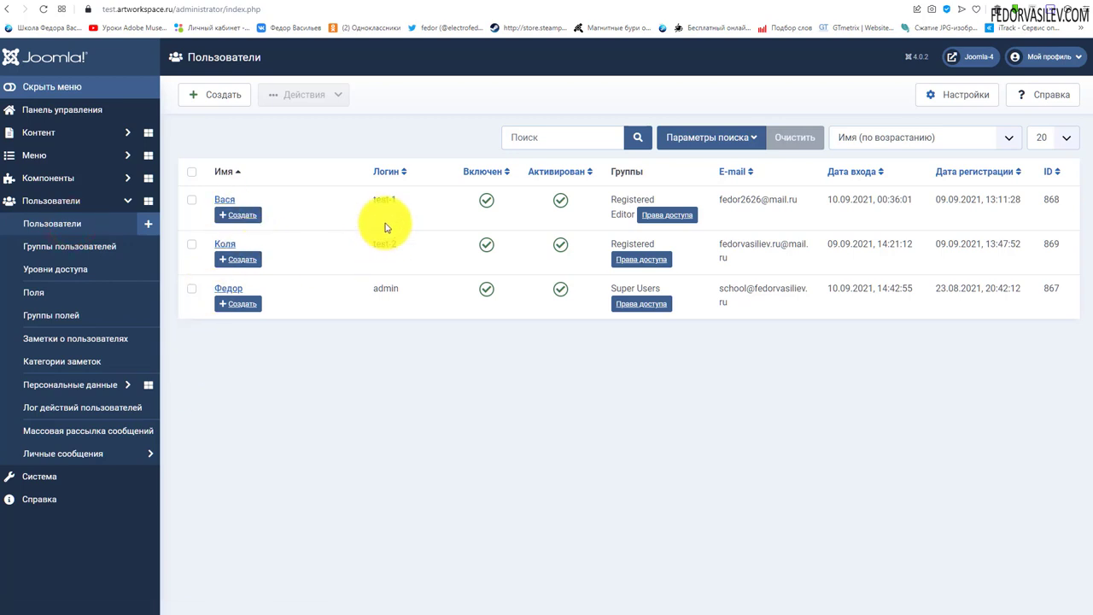
click(379, 201)
click(389, 245)
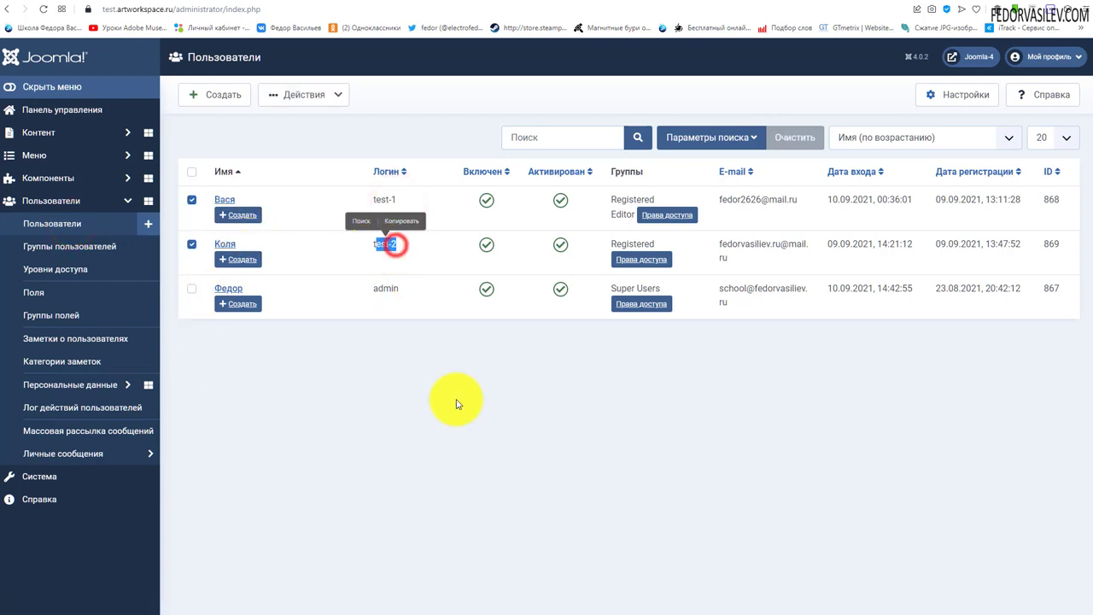
- Compare the user groups (Группы) assigned to the test-2 and test-1 accounts in the user list
click(388, 245)
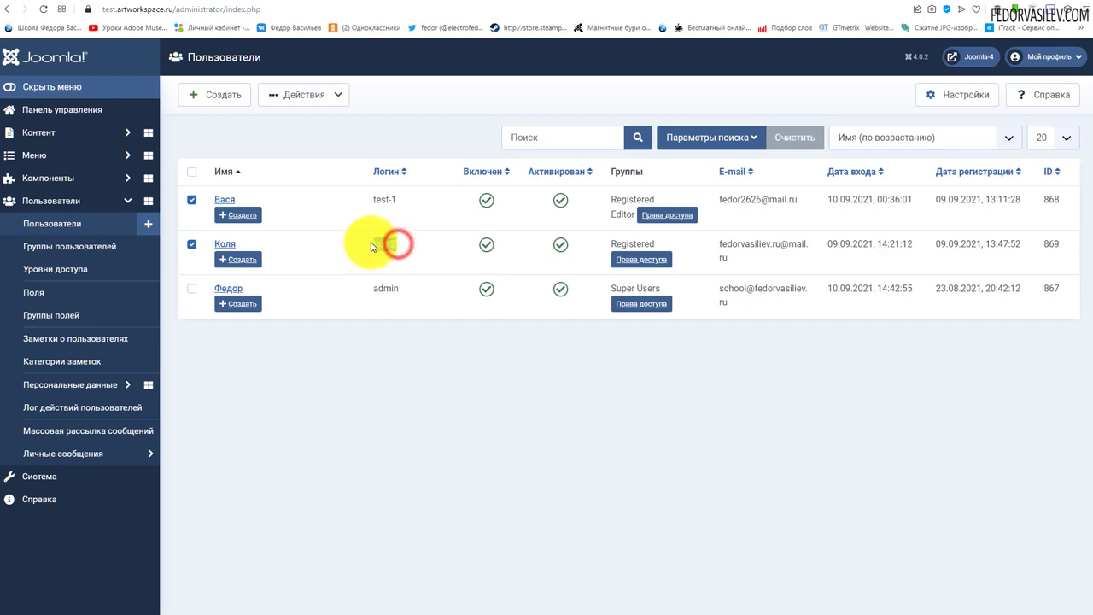
double_click(655, 245)
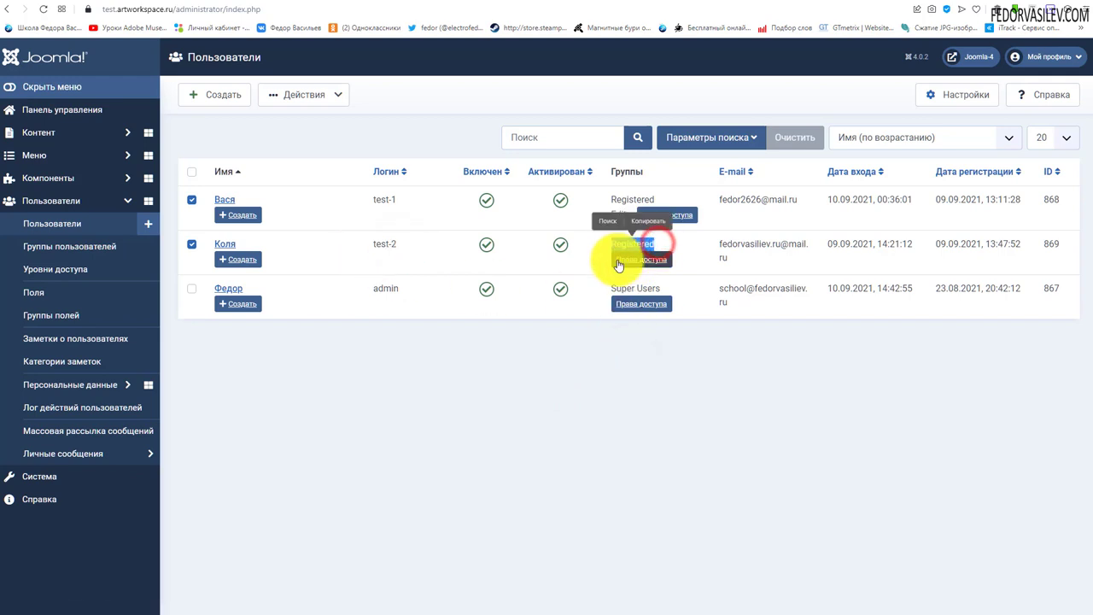
click(668, 413)
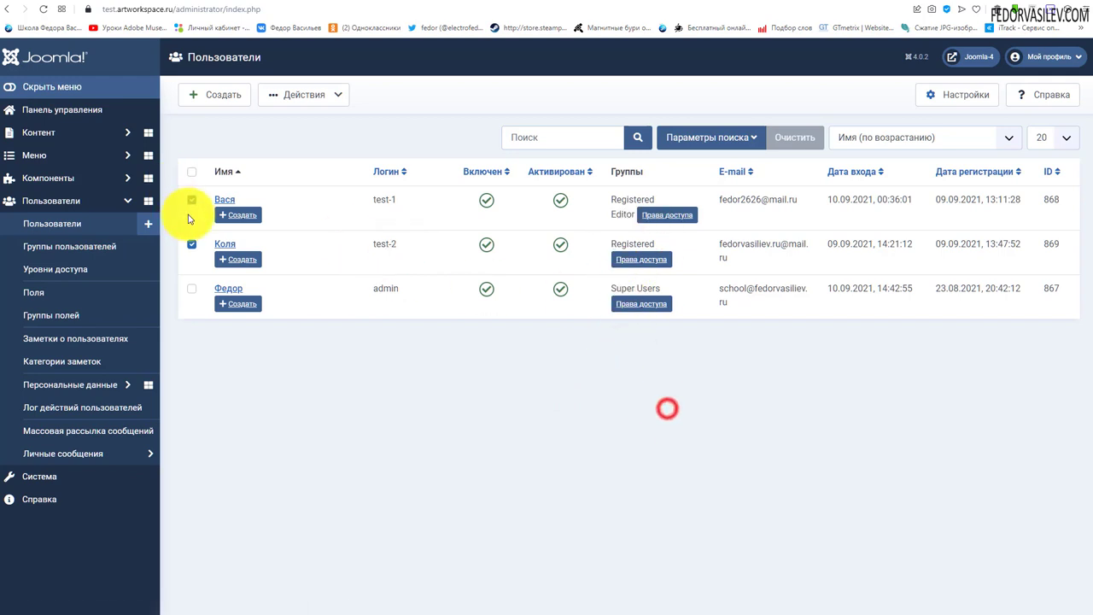
click(331, 199)
click(623, 202)
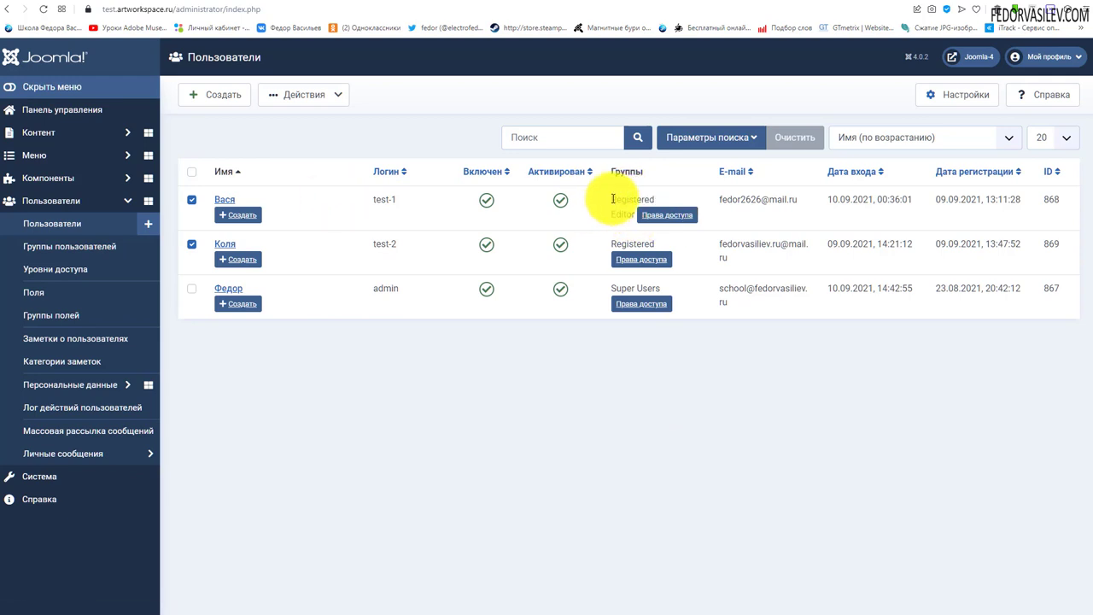
click(614, 202)
click(608, 220)
double_click(611, 218)
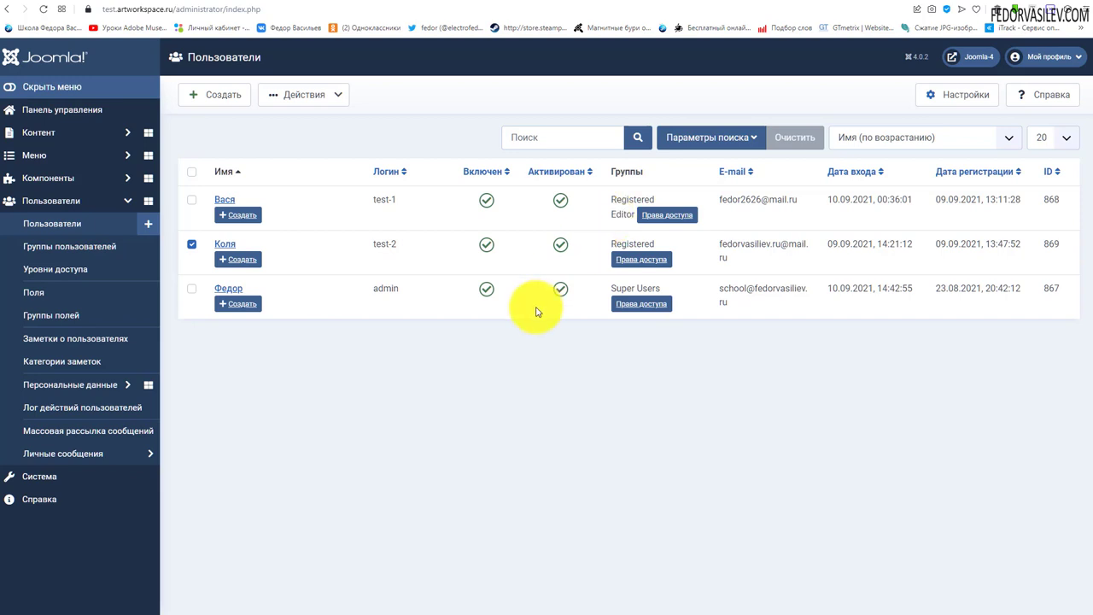
- Copy the test-2 login from the user list into the home page's Login Form and log in with its saved account password
click(377, 245)
drag(384, 242, 802, 383)
right_click(772, 397)
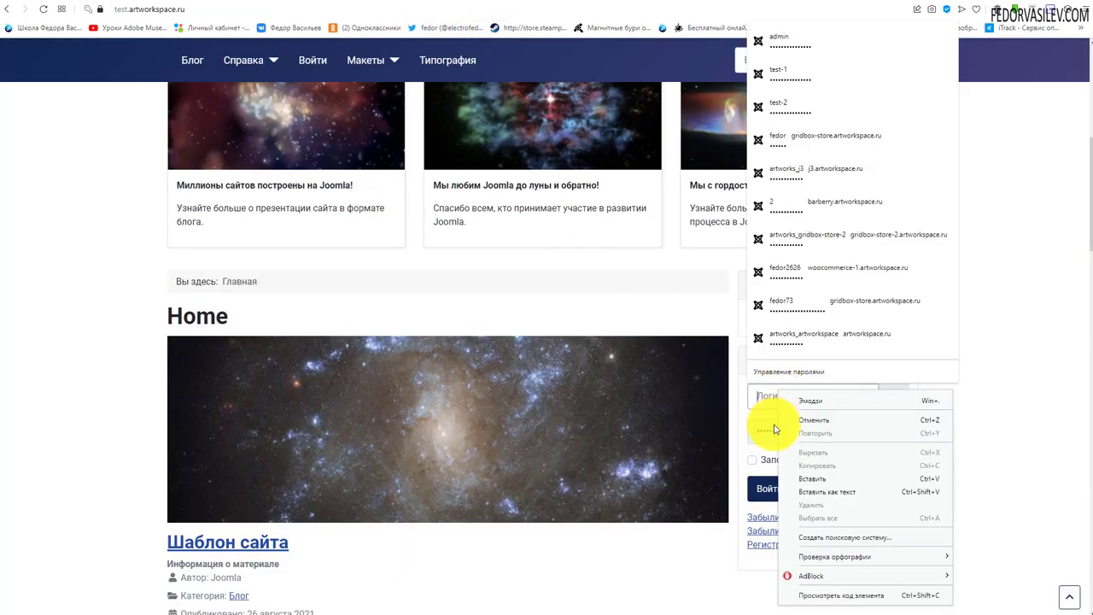
click(805, 478)
click(1012, 417)
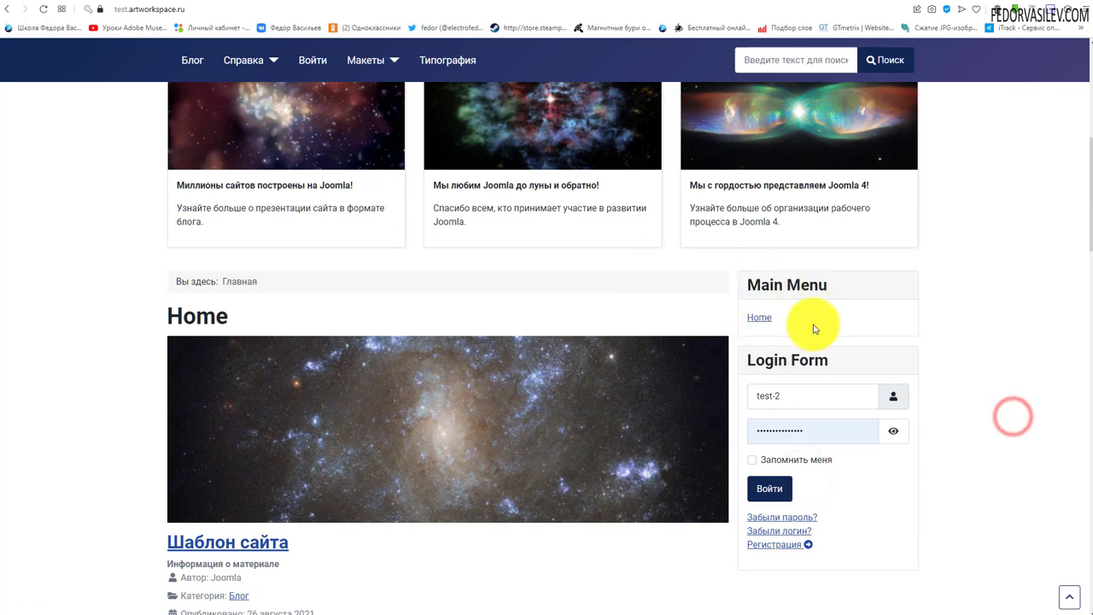
click(751, 495)
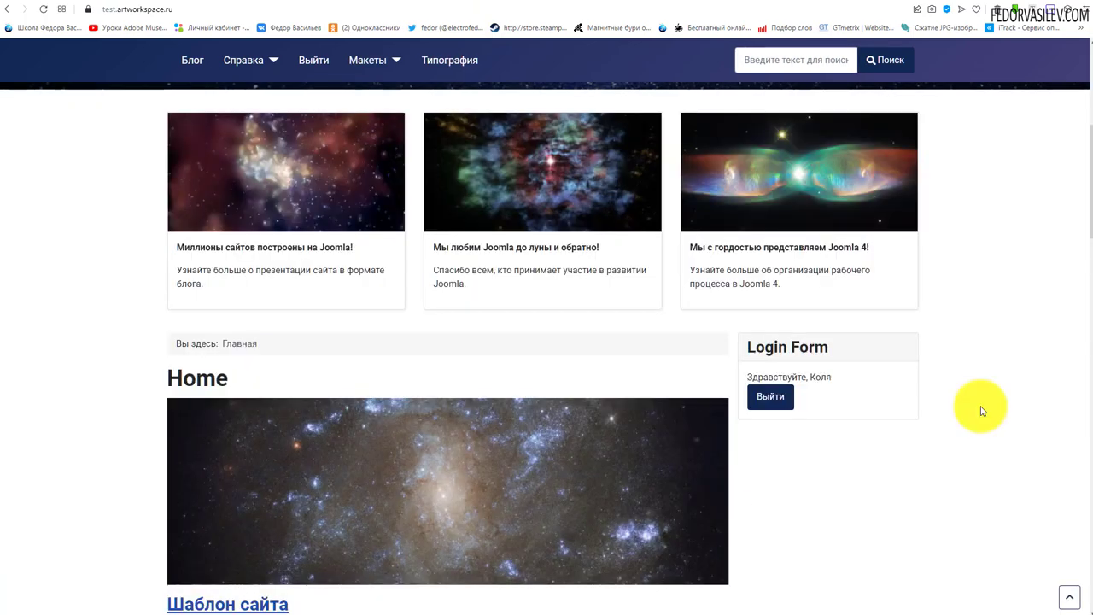
- Look through the whole public home page to check whether the Main Menu module is displayed to the logged-in test-2 user
drag(836, 350, 765, 348)
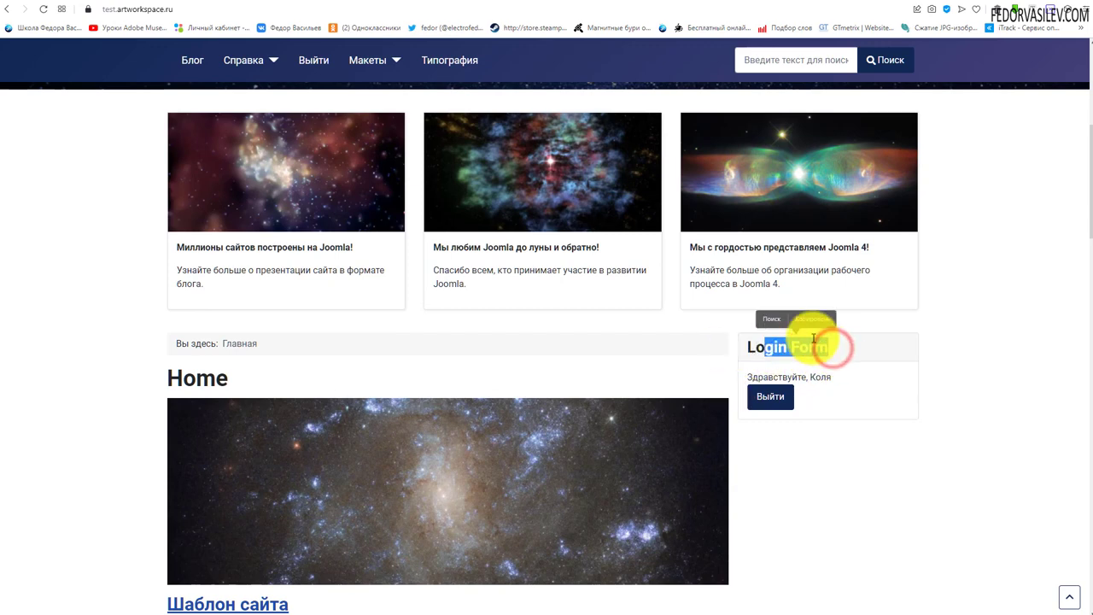
click(948, 346)
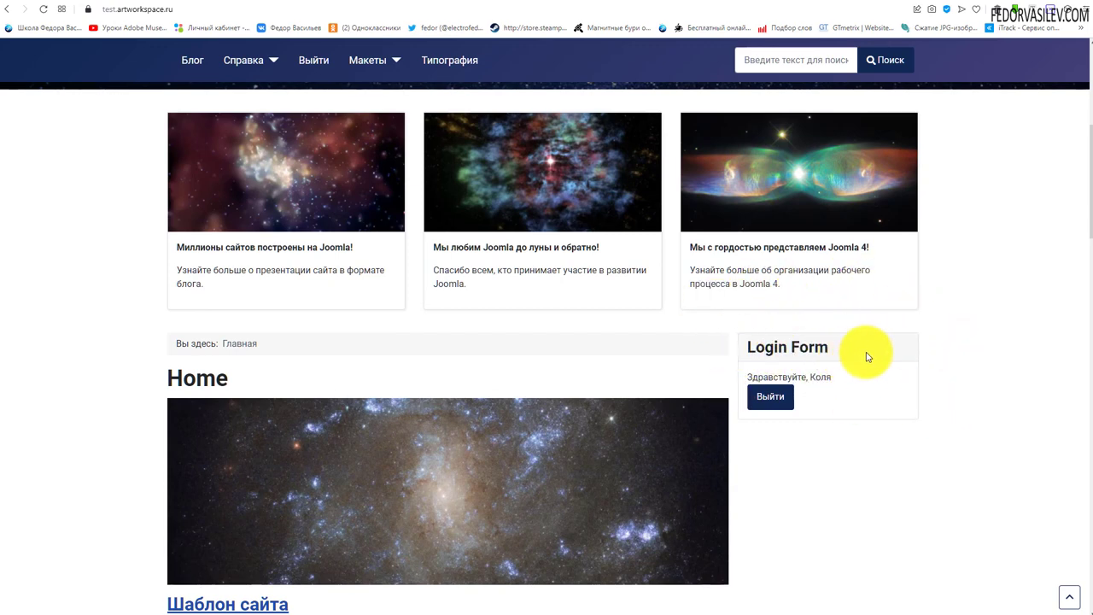
scroll(925, 359, up, 4)
scroll(916, 364, down, 3)
scroll(253, 108, up, 4)
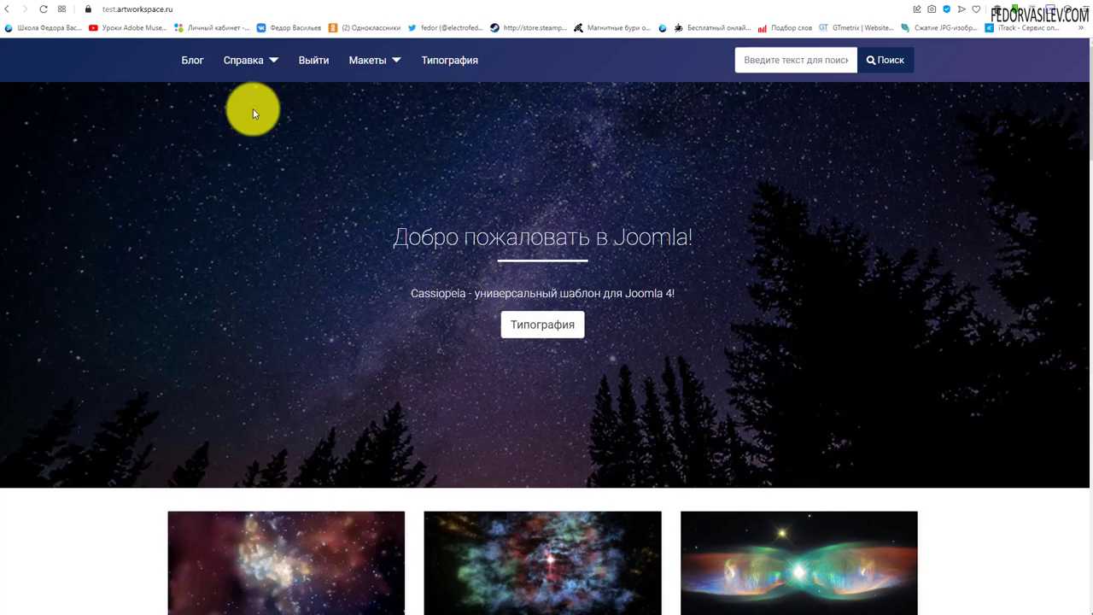
scroll(347, 217, down, 4)
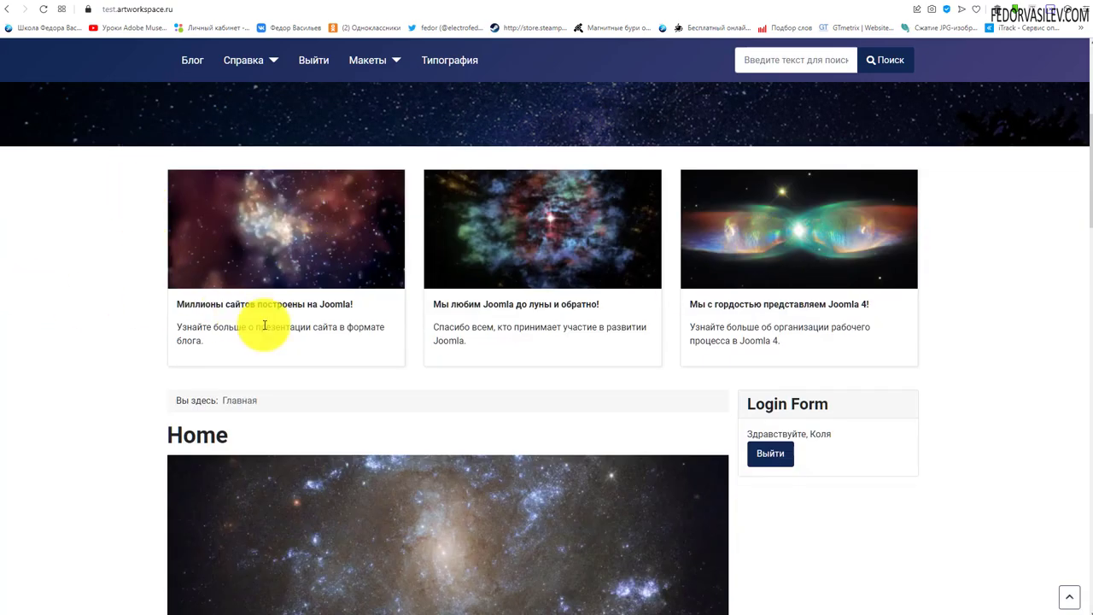
scroll(916, 382, down, 2)
scroll(824, 366, down, 10)
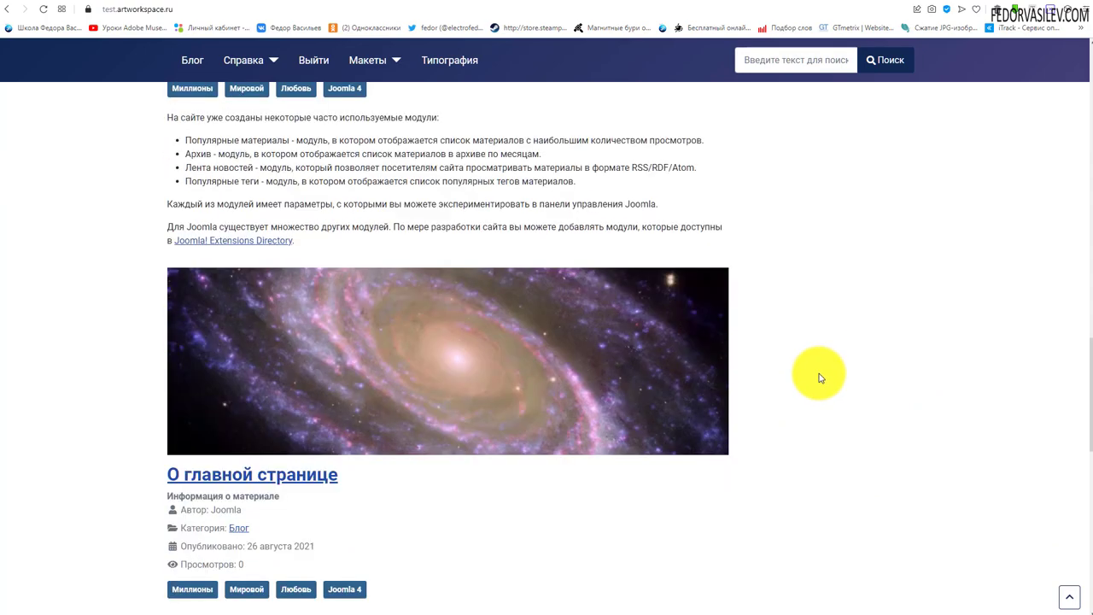
scroll(820, 378, up, 11)
scroll(815, 378, up, 2)
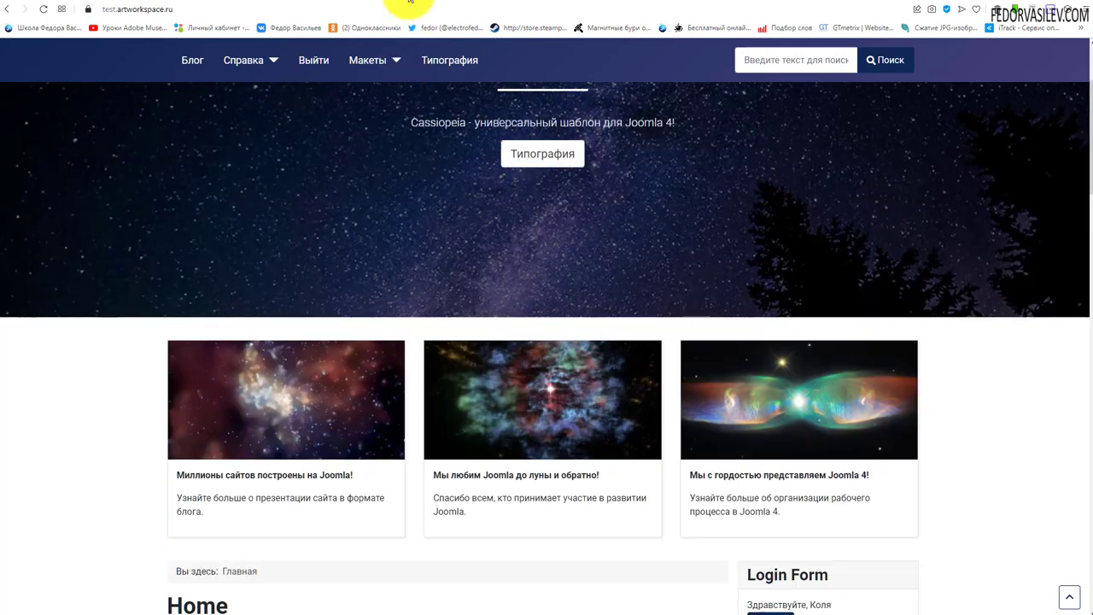
- Return to the Main Menu module's settings, set its access (Доступ) to Public, and save and close the module
click(317, 3)
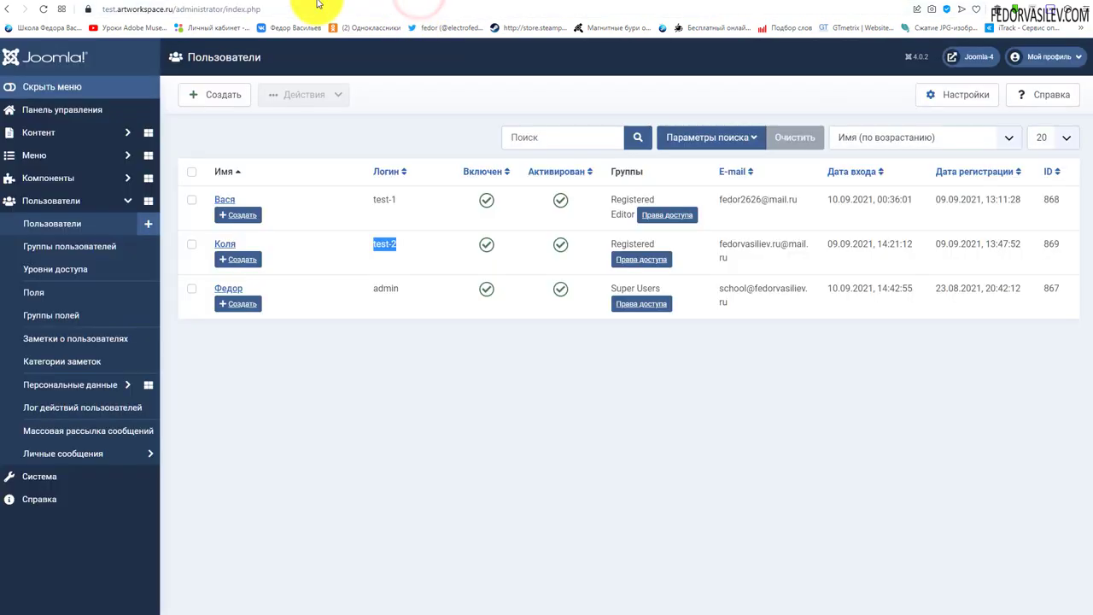
click(317, 3)
click(837, 511)
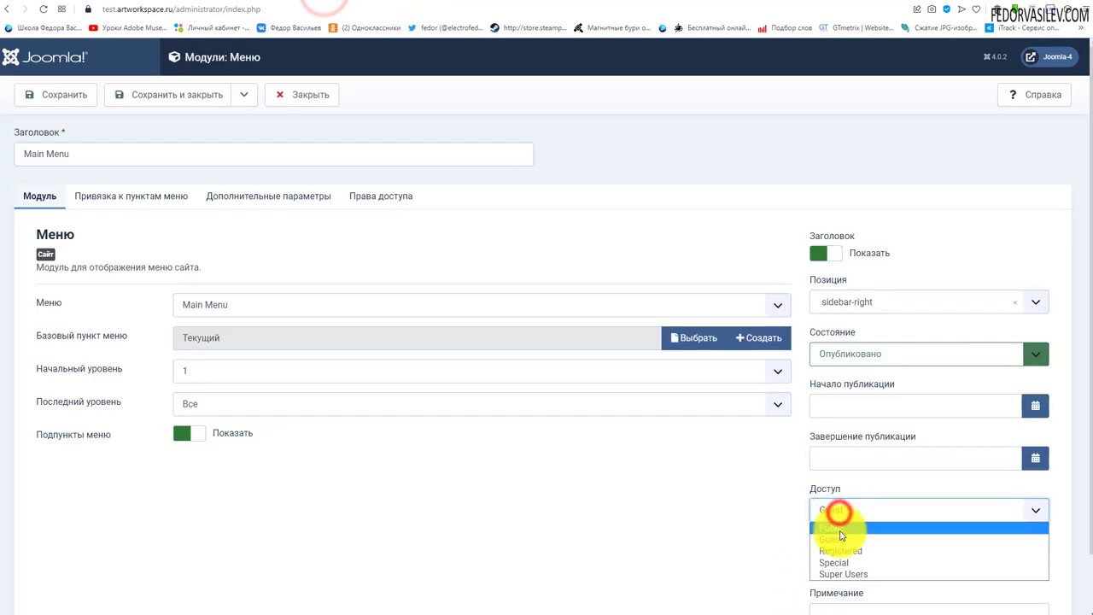
click(849, 531)
key(j)
key(s)
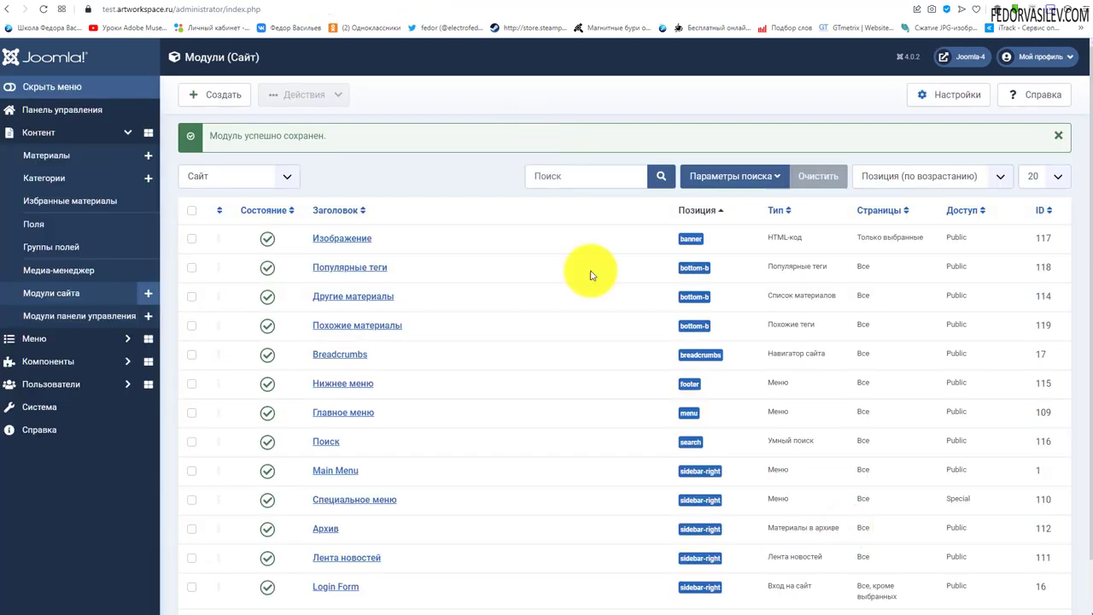
- Open the test-1 account from the user list and examine its user group assignments (Группы пользователей)
click(318, 3)
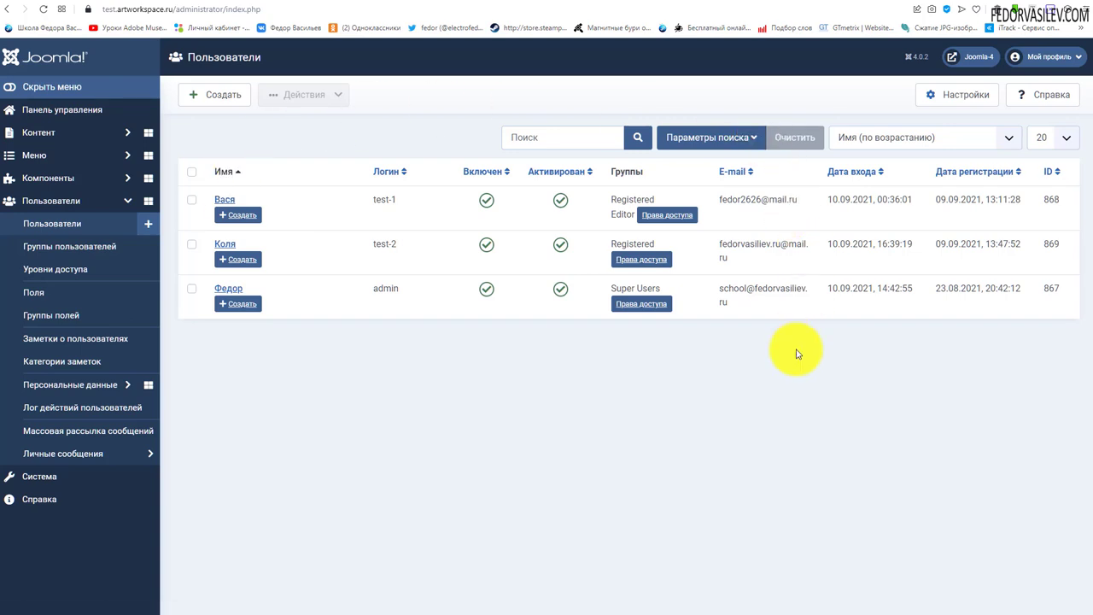
click(219, 198)
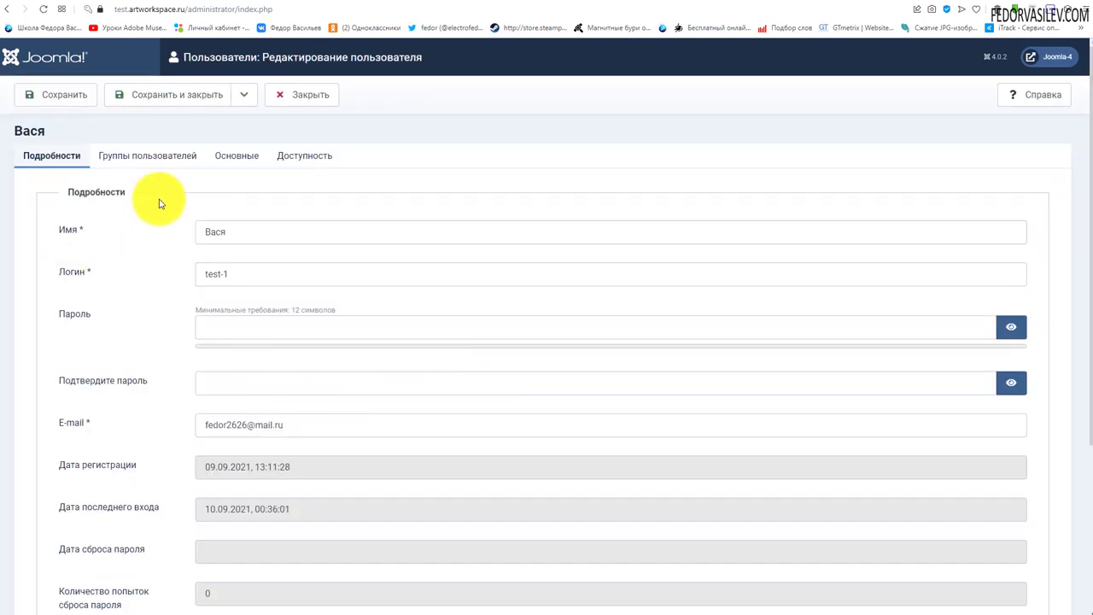
click(149, 161)
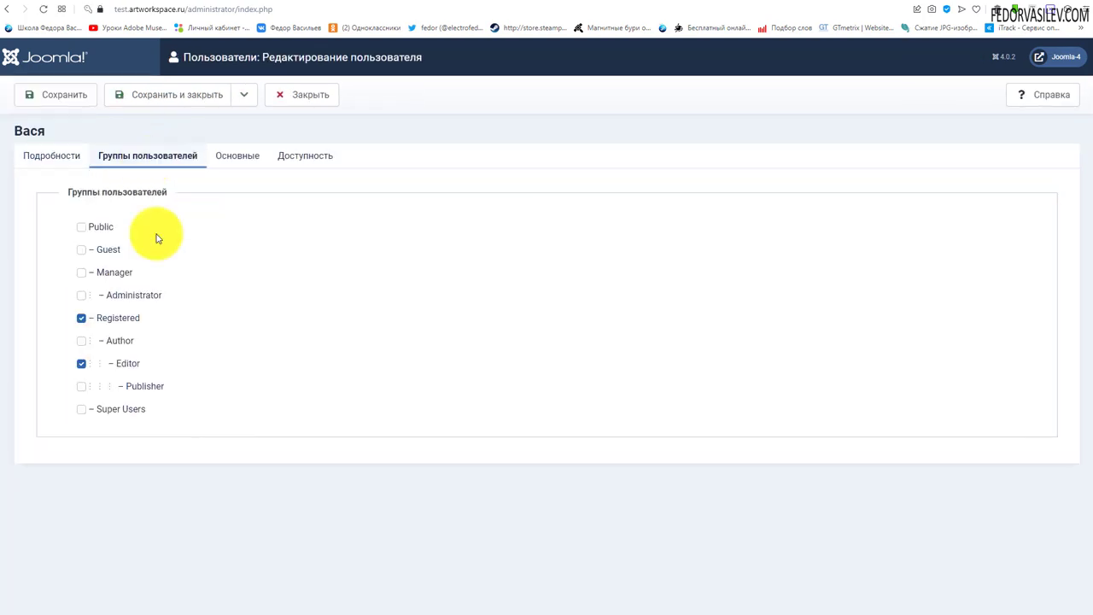
click(82, 319)
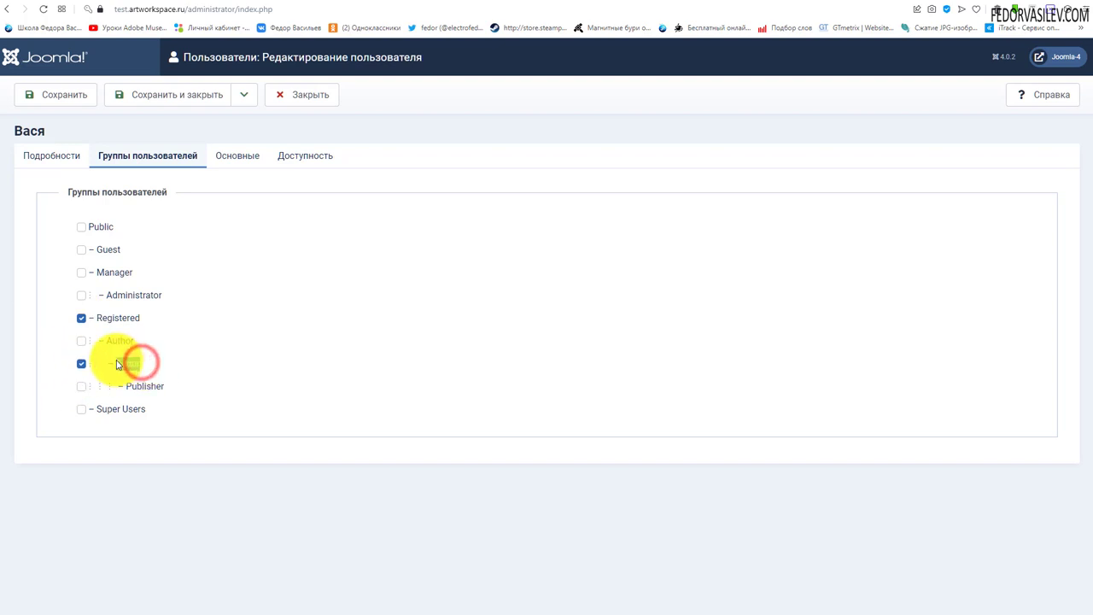
click(202, 367)
click(82, 365)
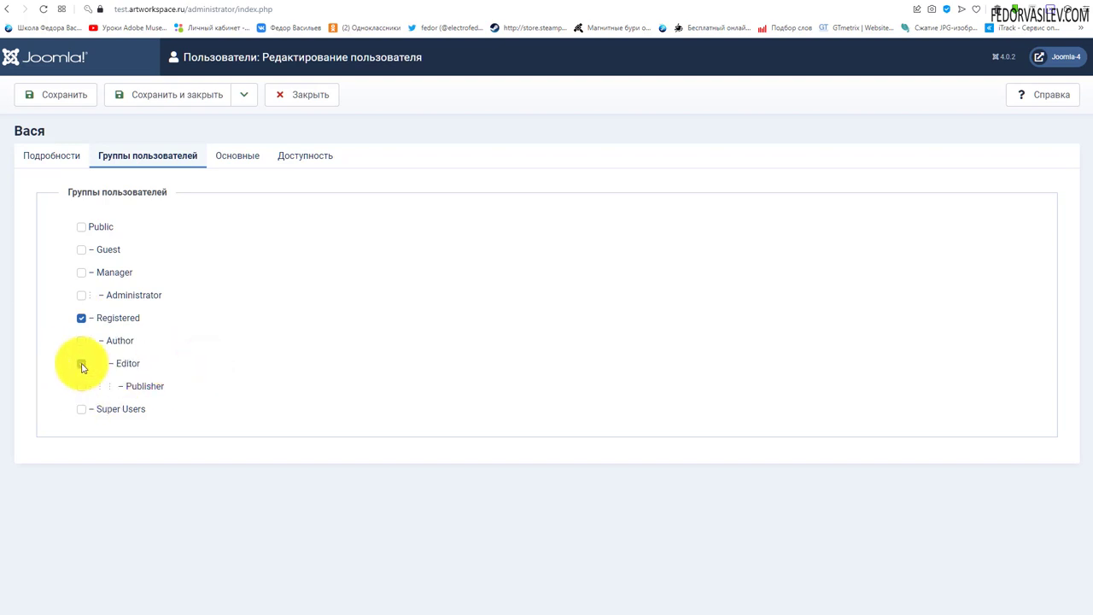
click(81, 365)
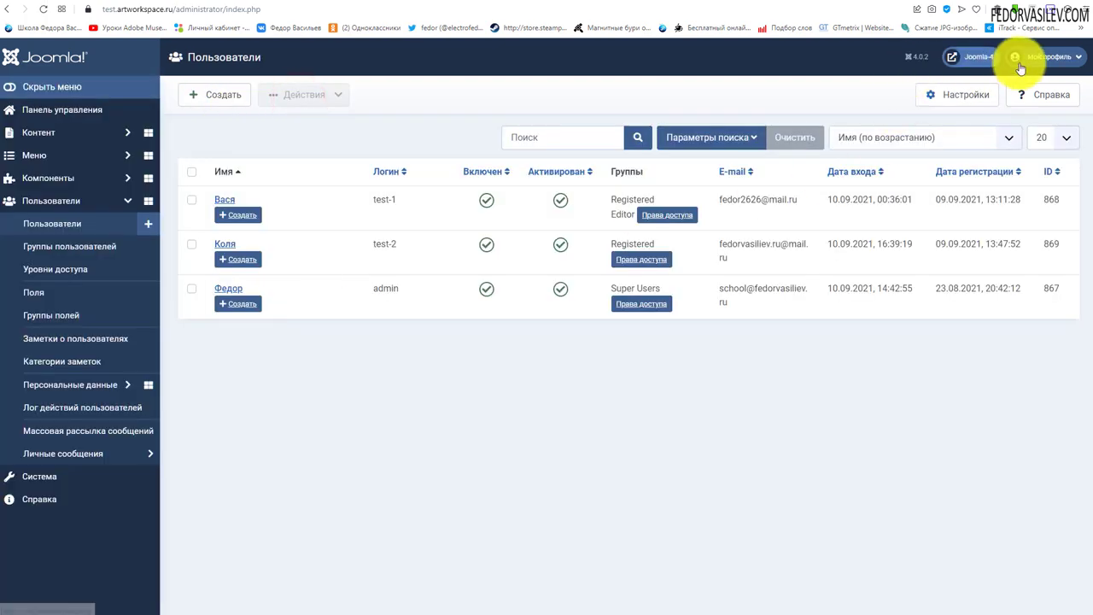
- Log out of the administrator panel and try to log in there with the saved test-1 login and its account password
click(1063, 59)
click(1001, 162)
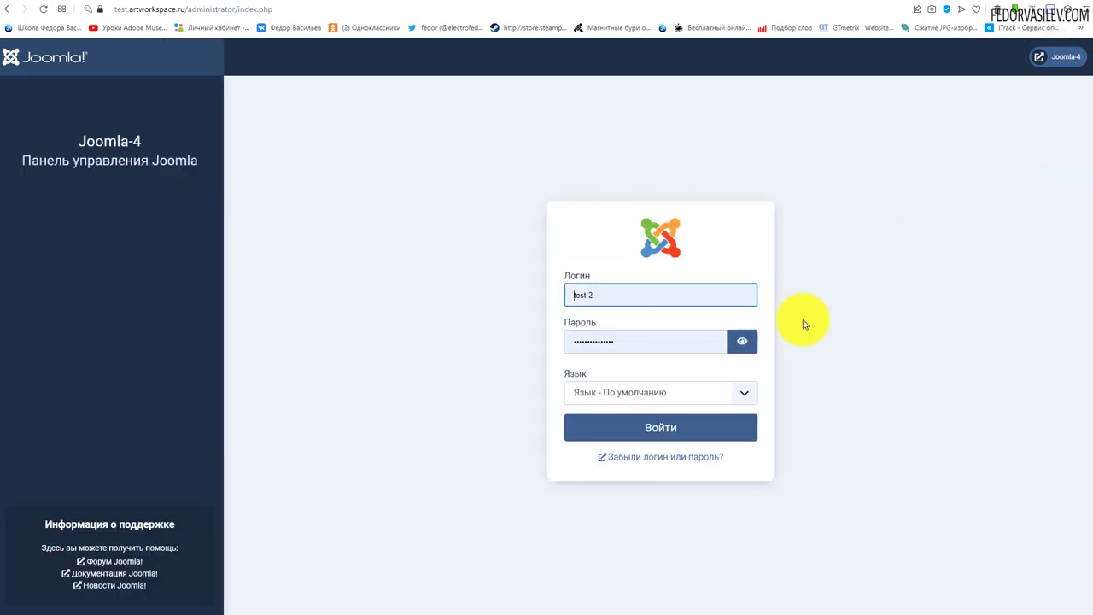
click(579, 290)
click(609, 324)
click(653, 424)
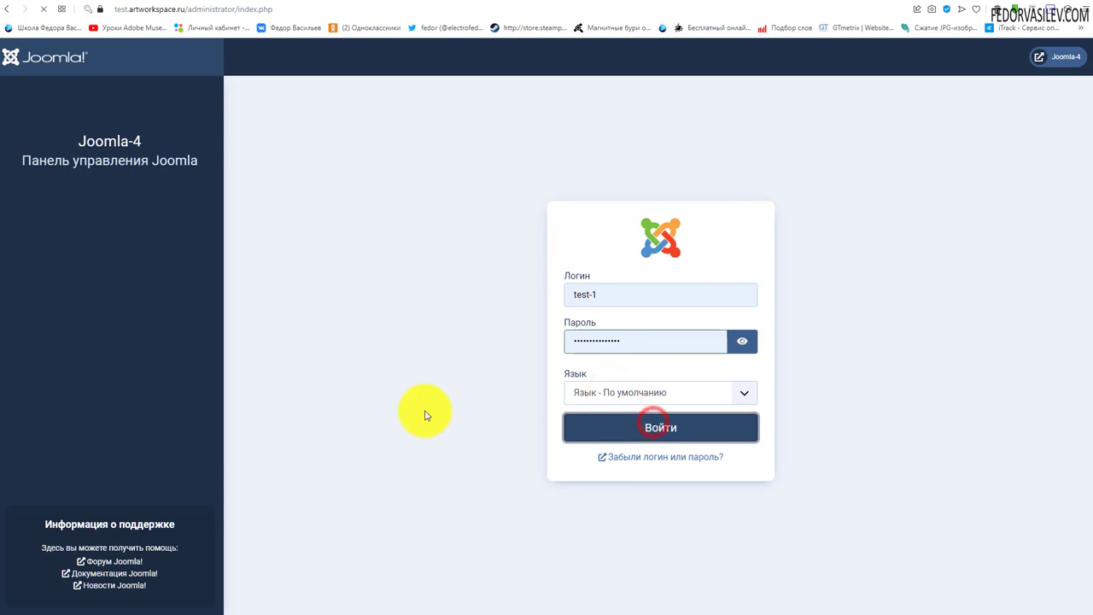
drag(301, 96, 426, 94)
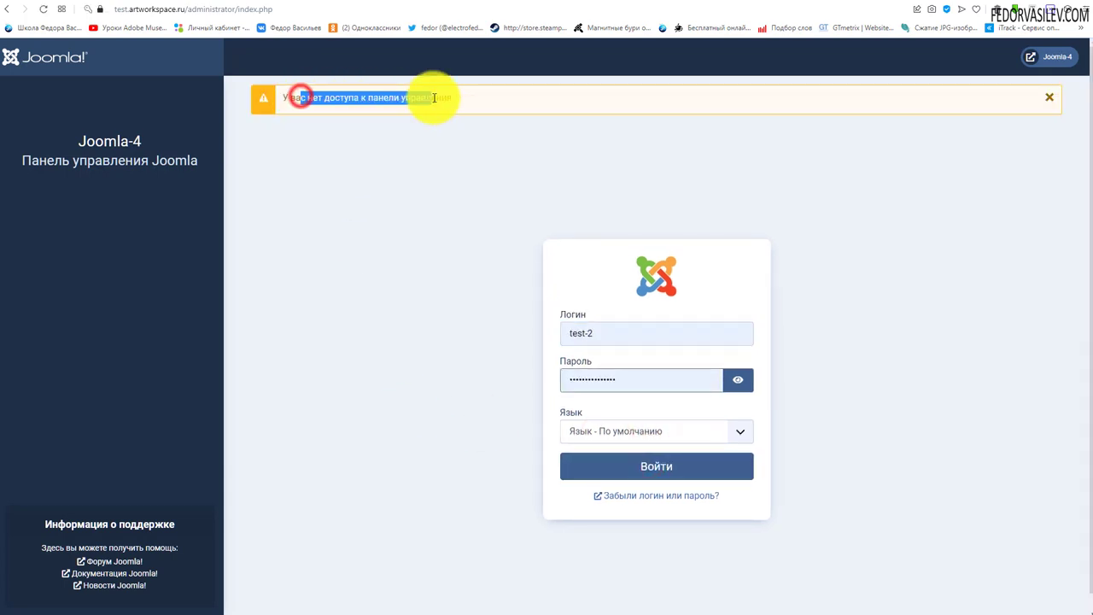
click(348, 279)
- Log in to the administrator panel with the saved admin login and its account password
click(589, 333)
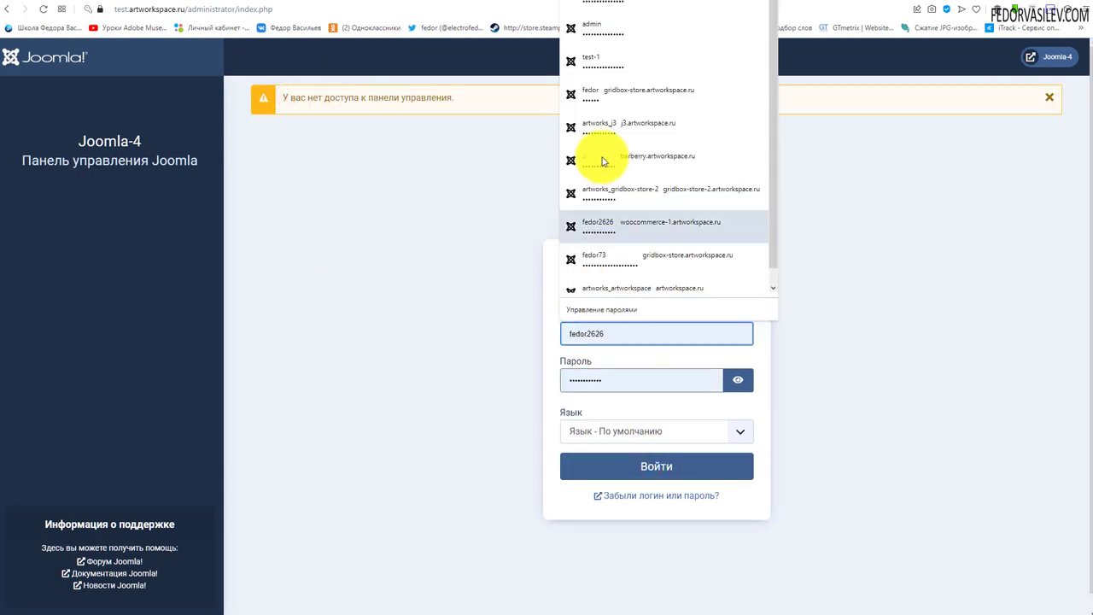
click(601, 31)
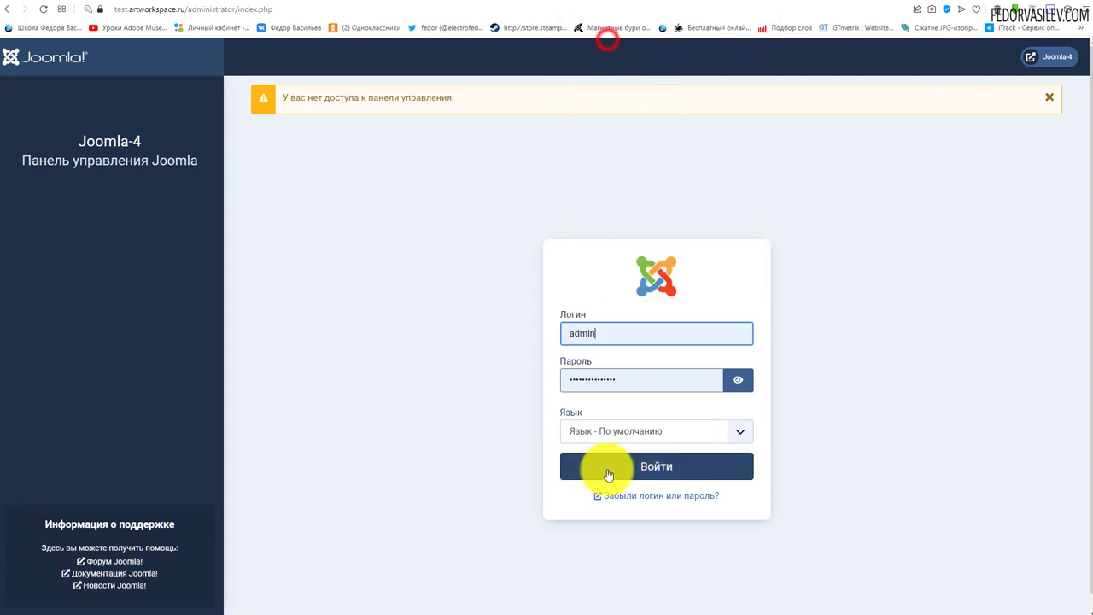
click(608, 466)
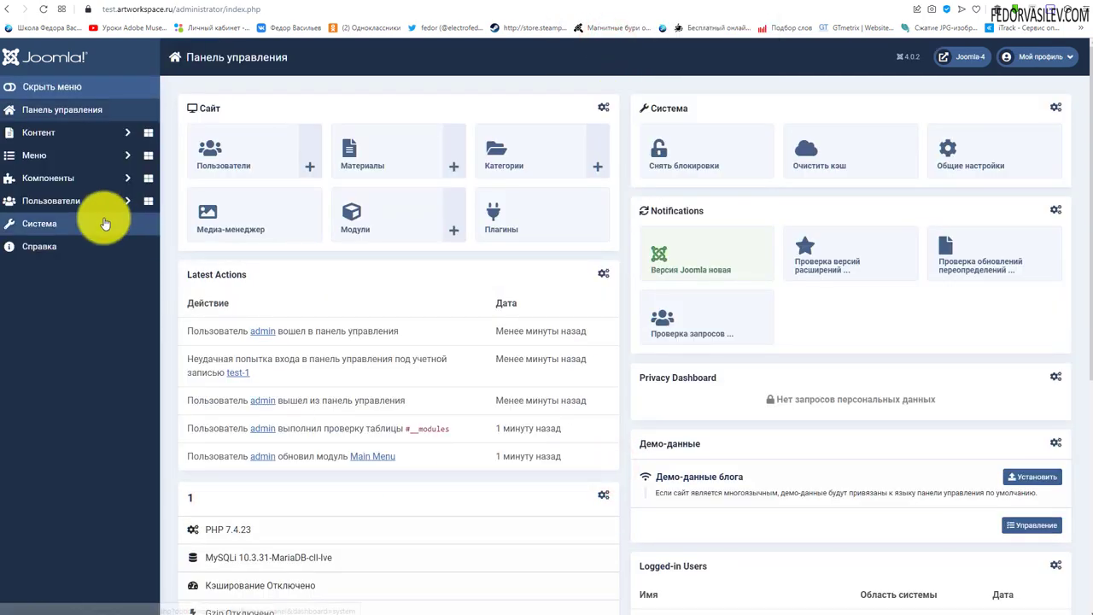
- Review the Editor group's permissions (Права доступа) in the global settings (Общие настройки) and set Вход в панель управления to Разрешено
click(949, 137)
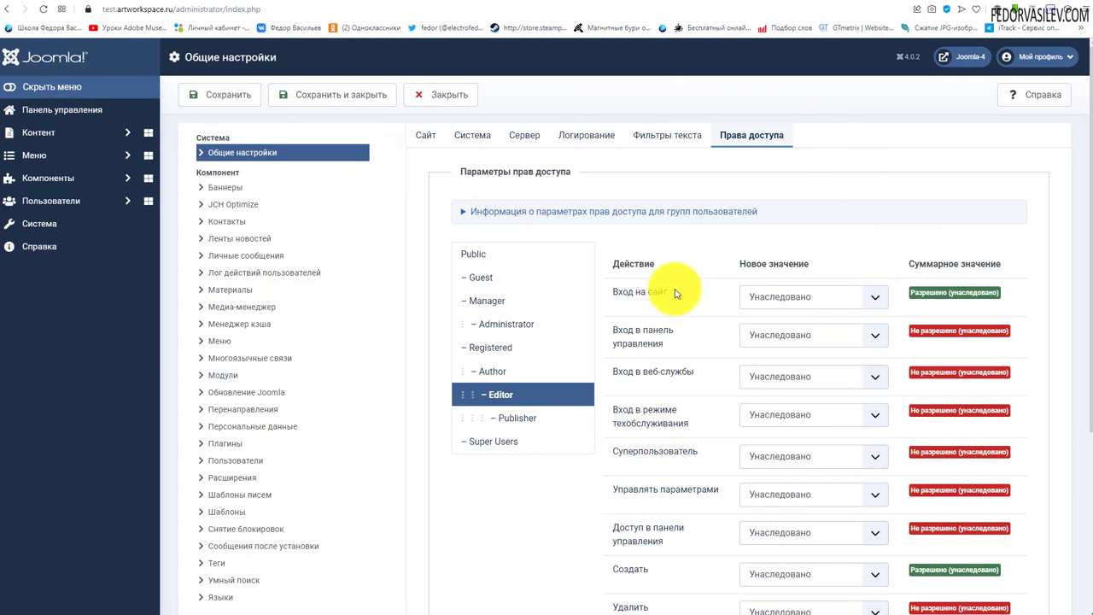
scroll(947, 281, down, 3)
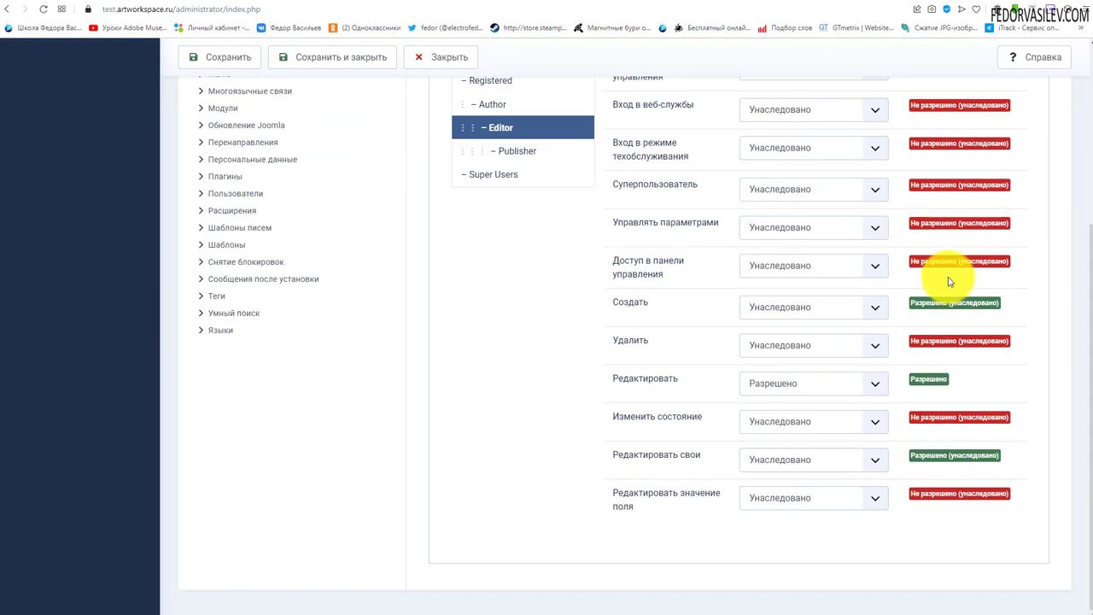
scroll(940, 504, up, 2)
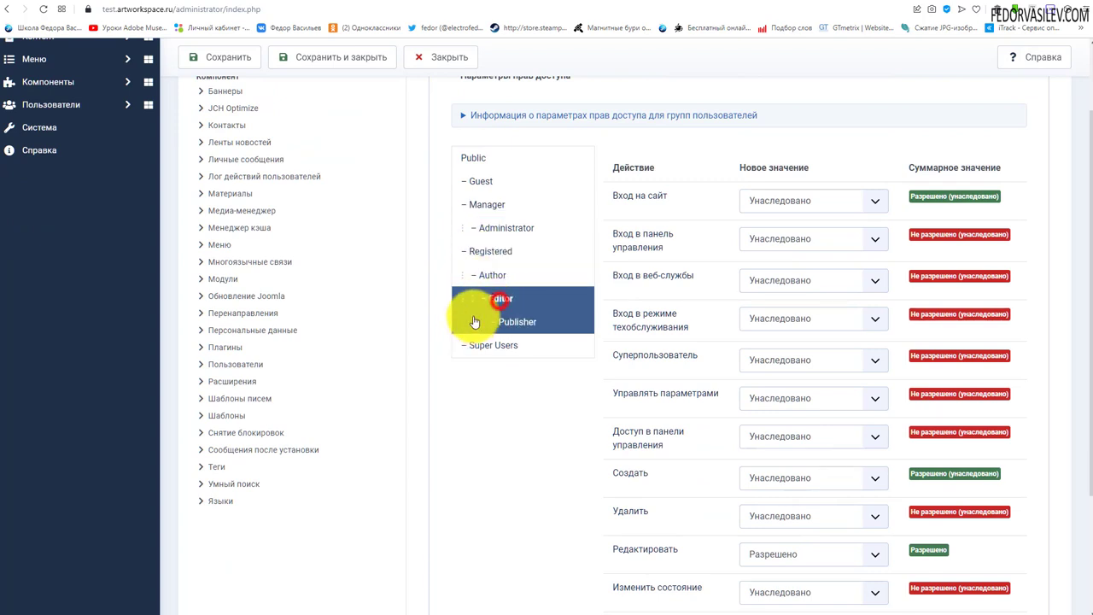
click(503, 304)
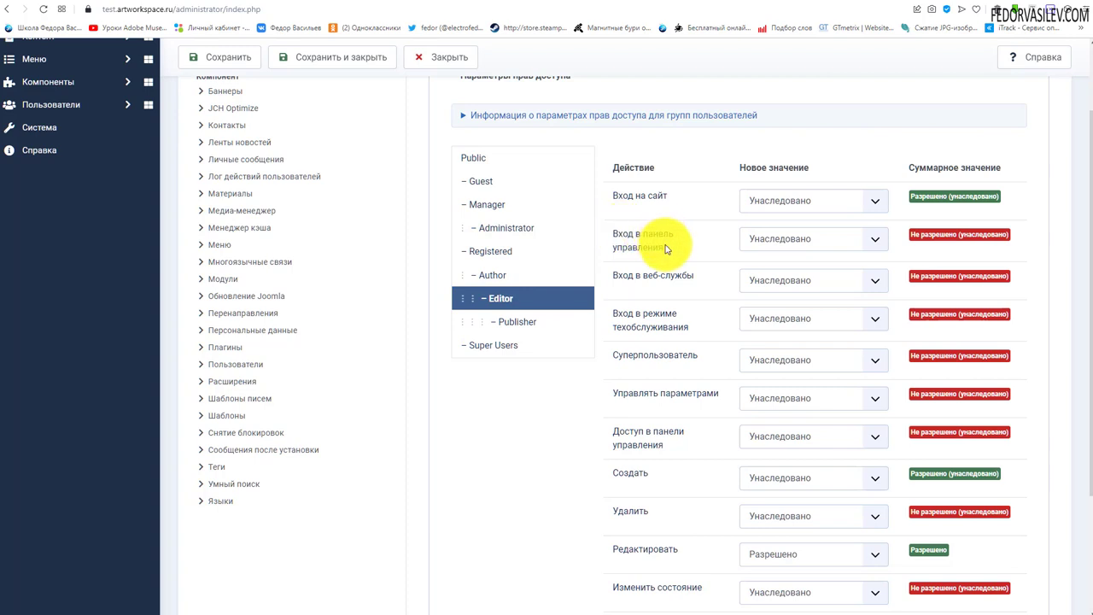
drag(922, 234, 1009, 236)
click(957, 246)
click(808, 242)
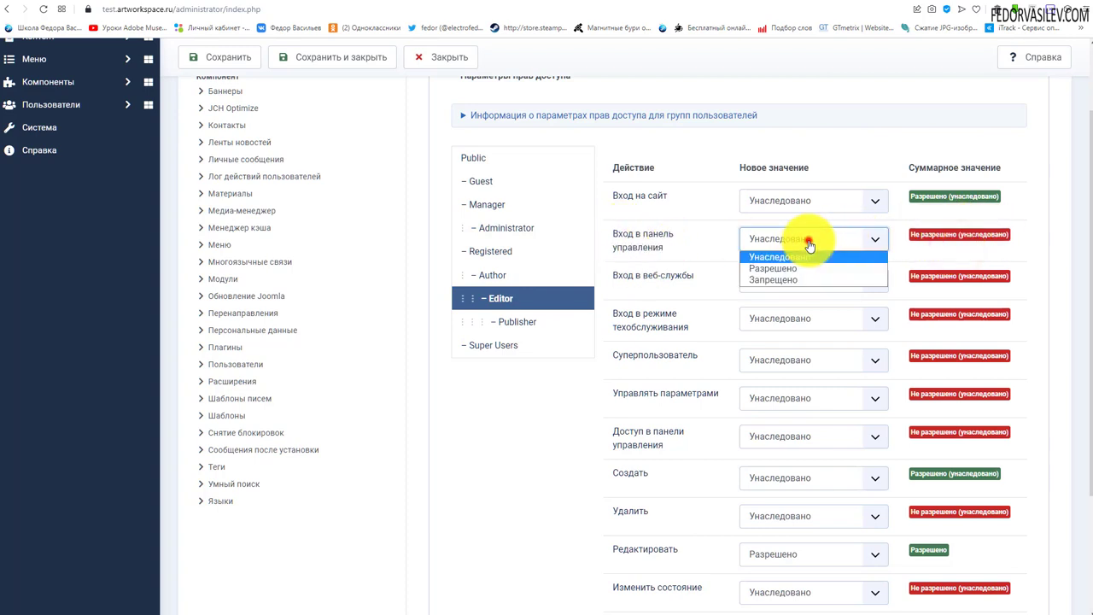
click(770, 268)
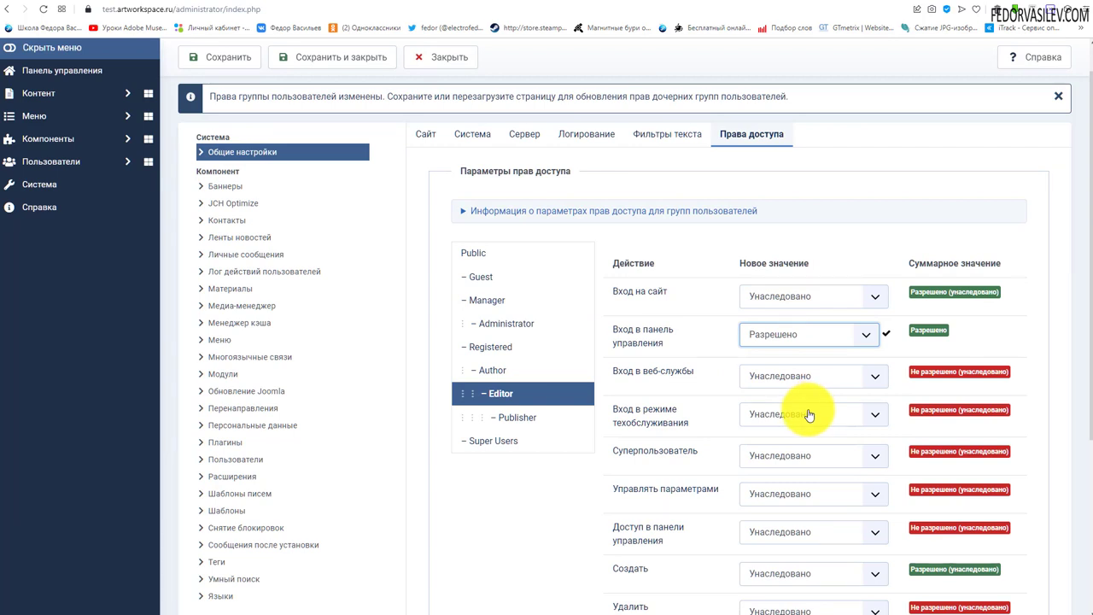
- Open the text filters (Фильтры текста) in the global settings and examine the filter type options for the Author group
scroll(809, 415, up, 1)
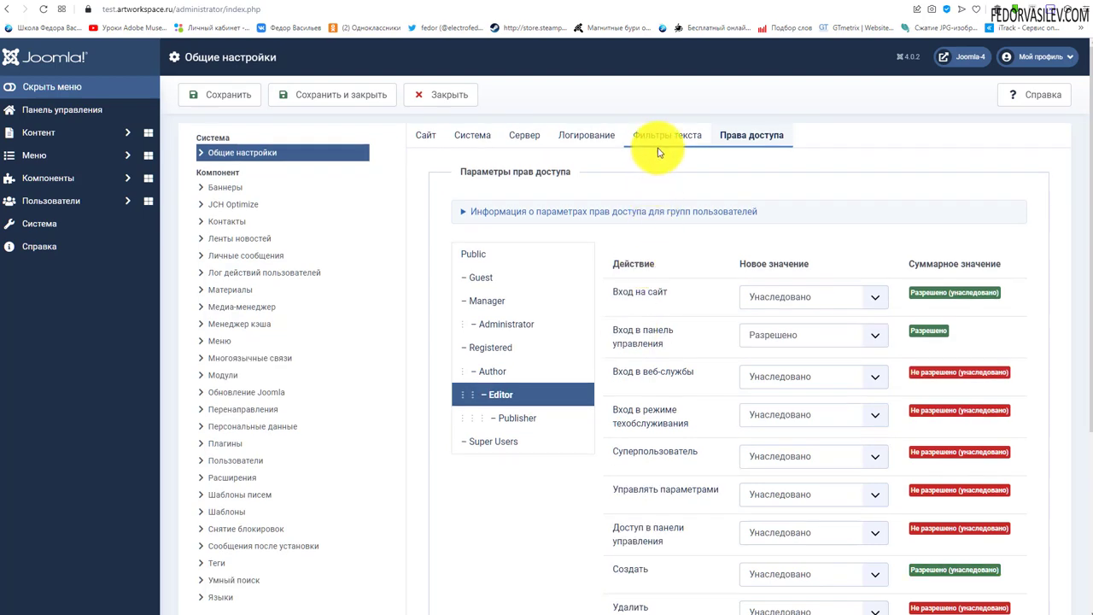
click(660, 138)
scroll(681, 231, down, 3)
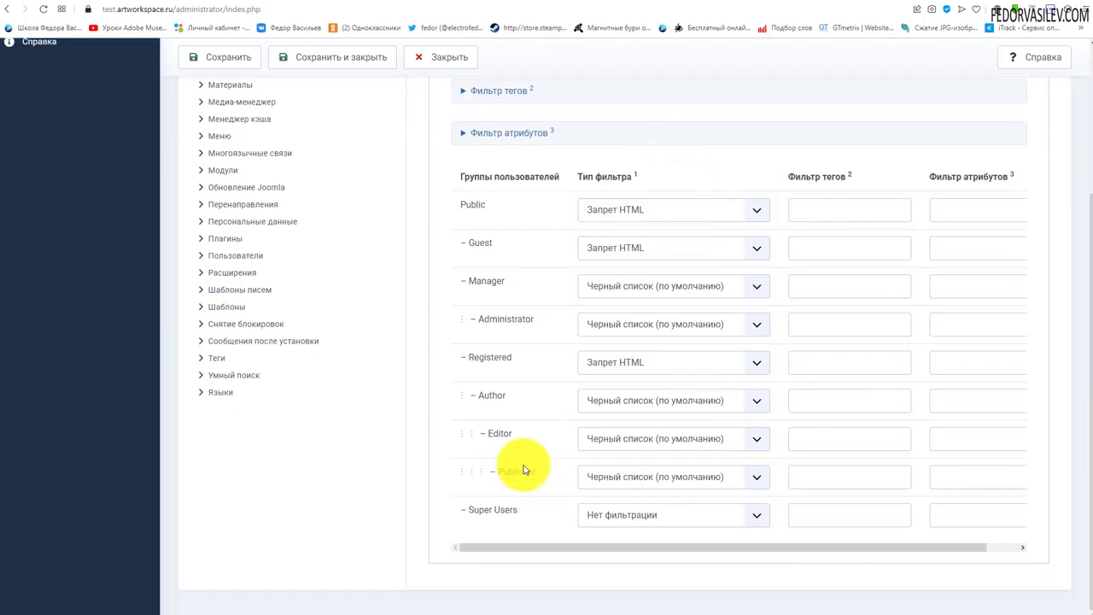
click(536, 396)
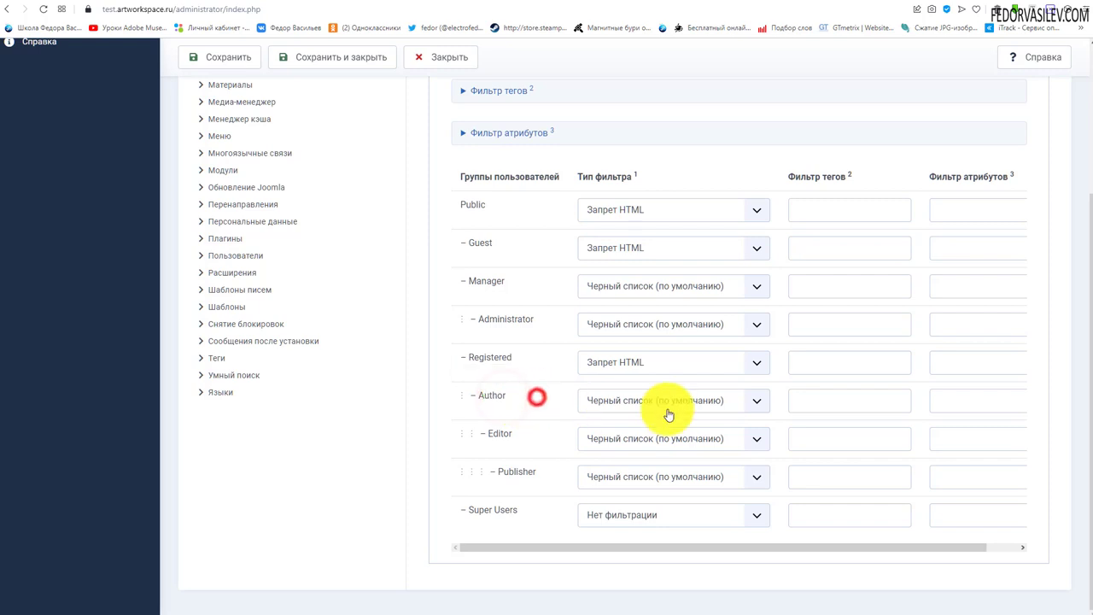
click(701, 401)
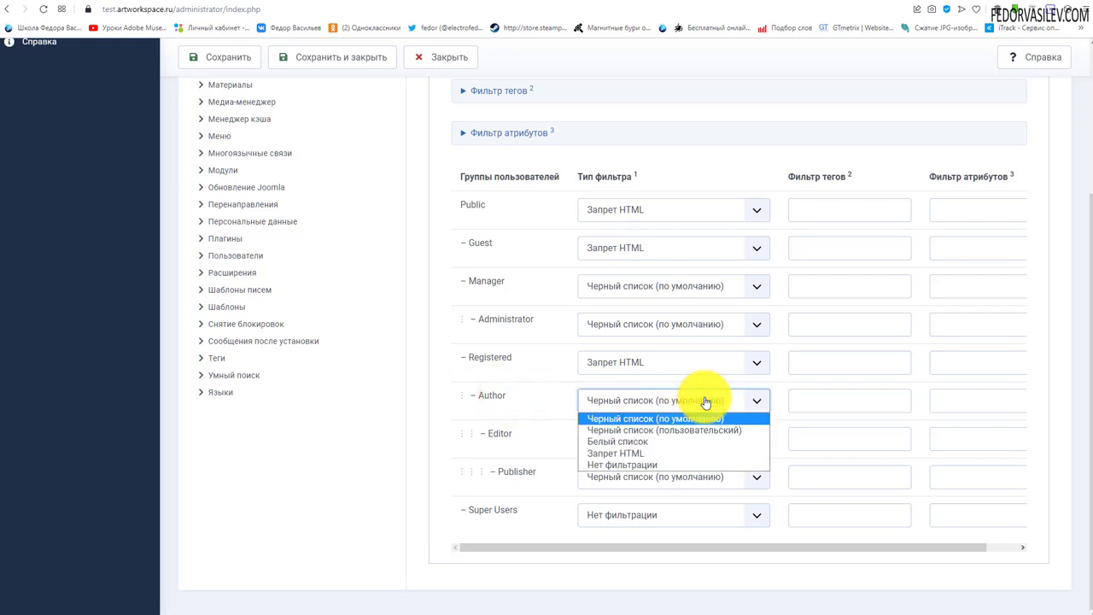
click(707, 401)
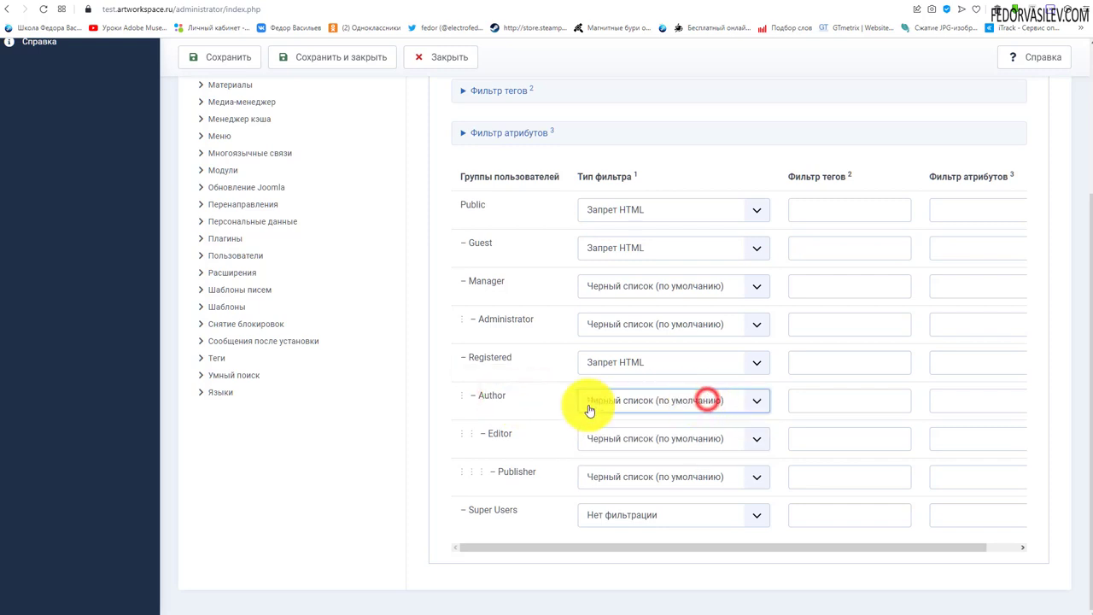
click(612, 403)
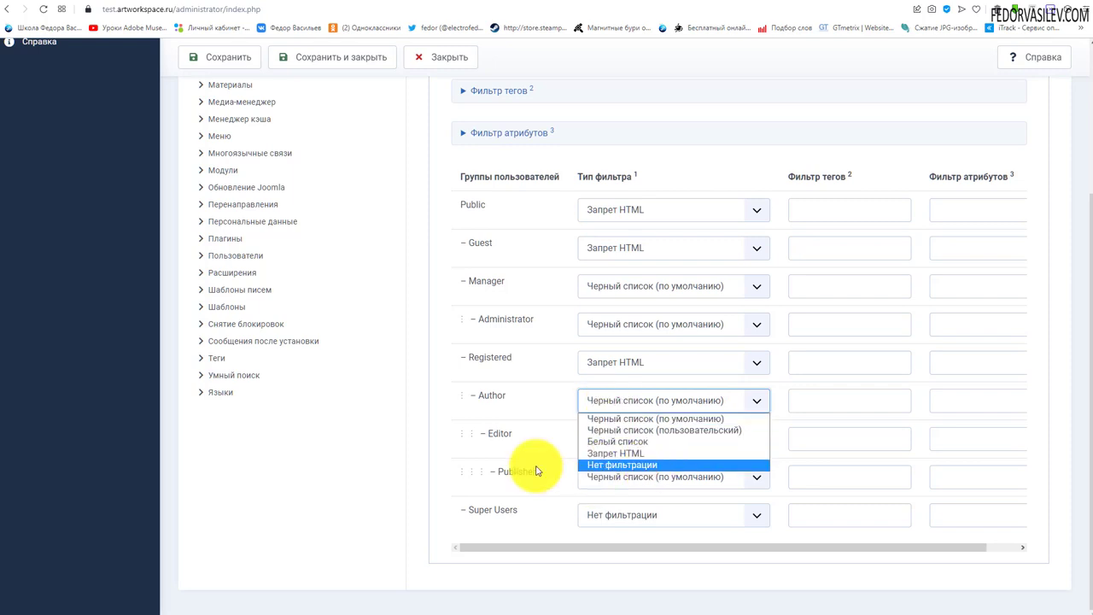
click(511, 394)
- Compare the text filter types (Тип фильтра) assigned to the Super Users and Editor groups
drag(522, 512, 470, 508)
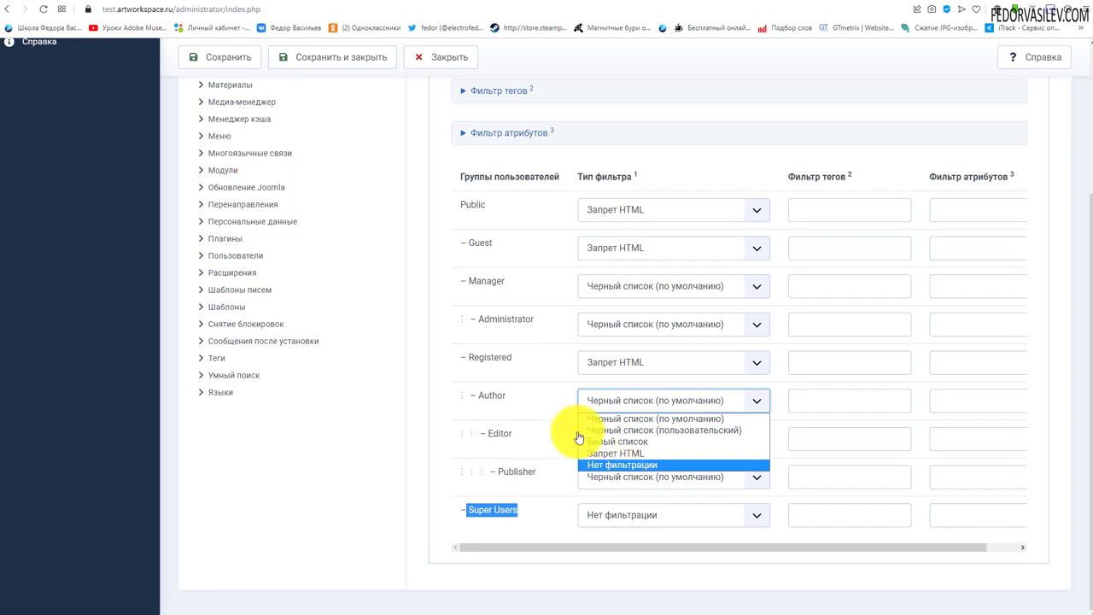
click(527, 404)
drag(505, 508, 534, 520)
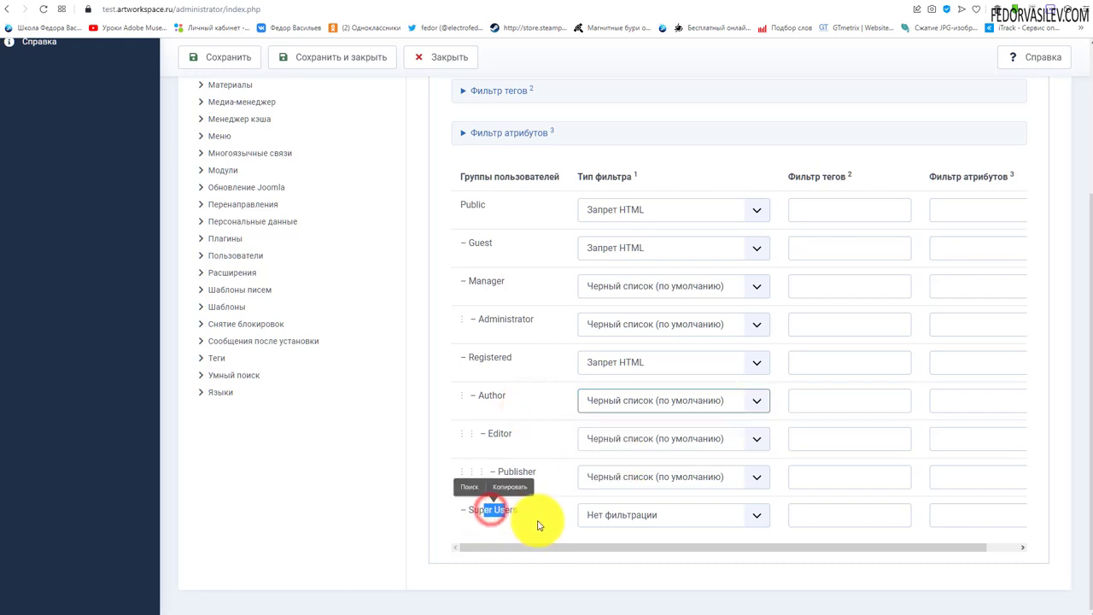
click(537, 520)
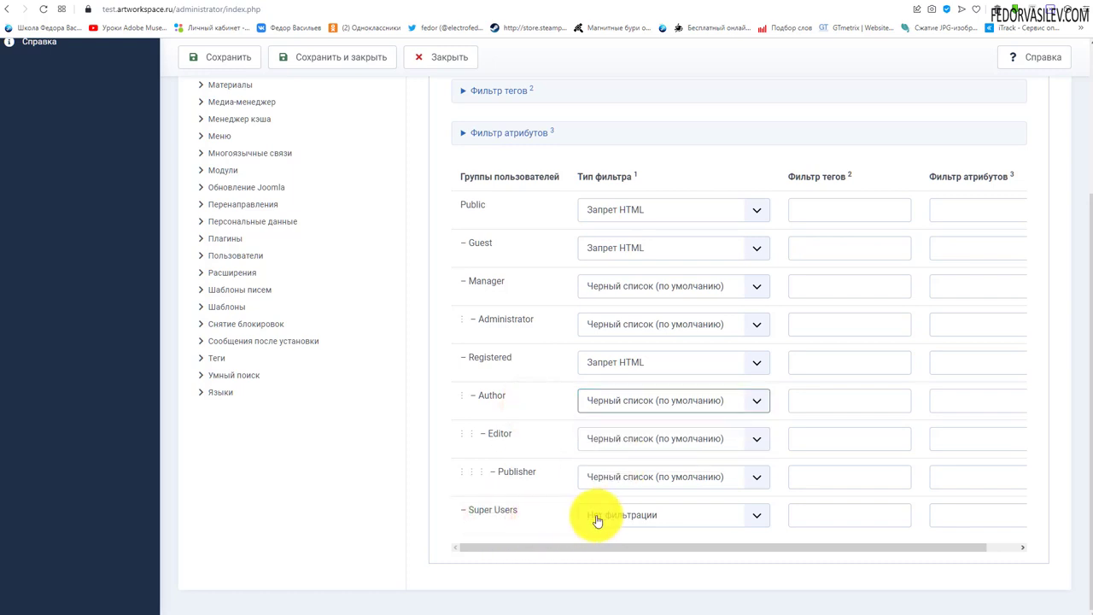
double_click(501, 433)
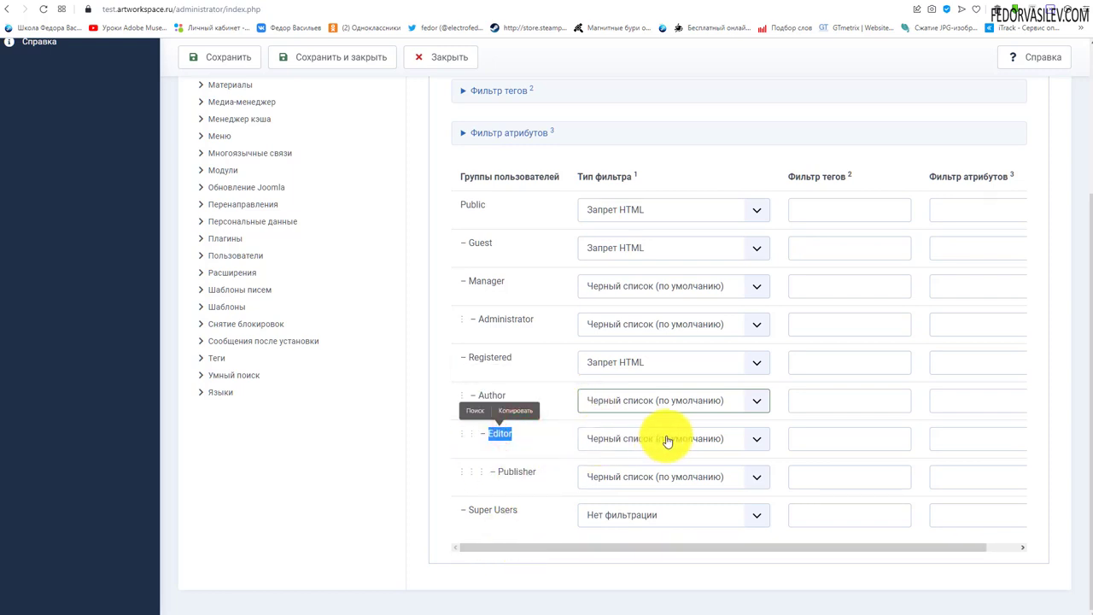
click(699, 435)
click(572, 439)
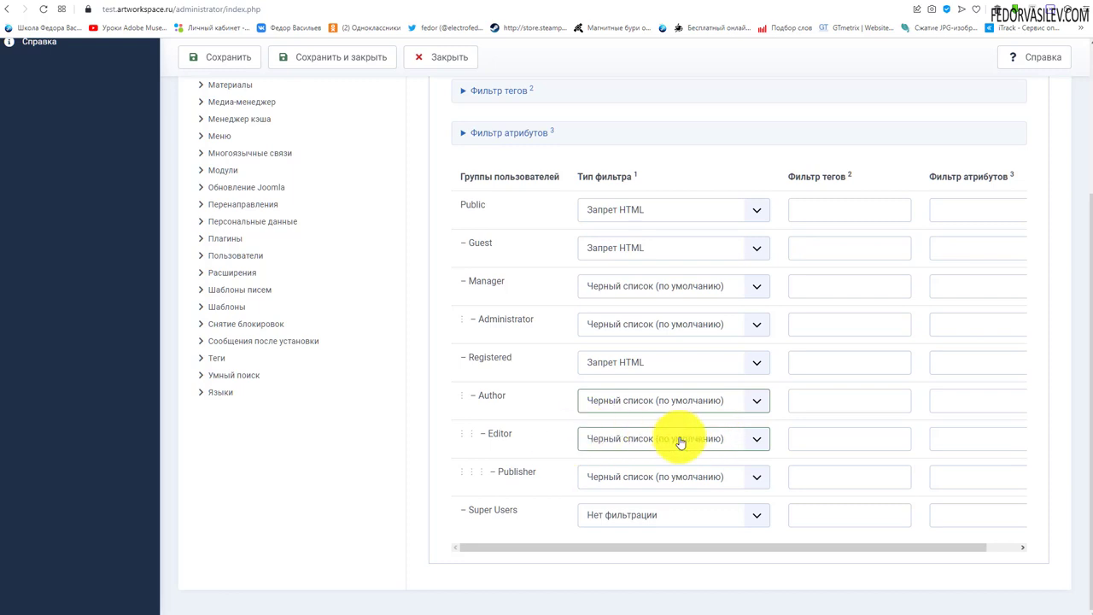
drag(485, 433, 519, 442)
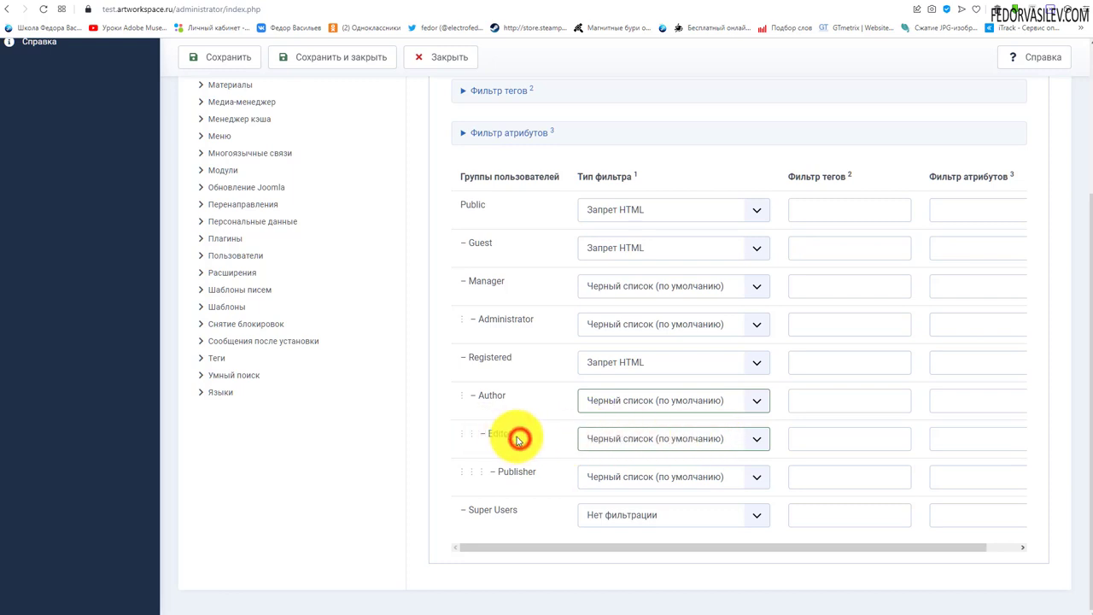
scroll(518, 439, up, 3)
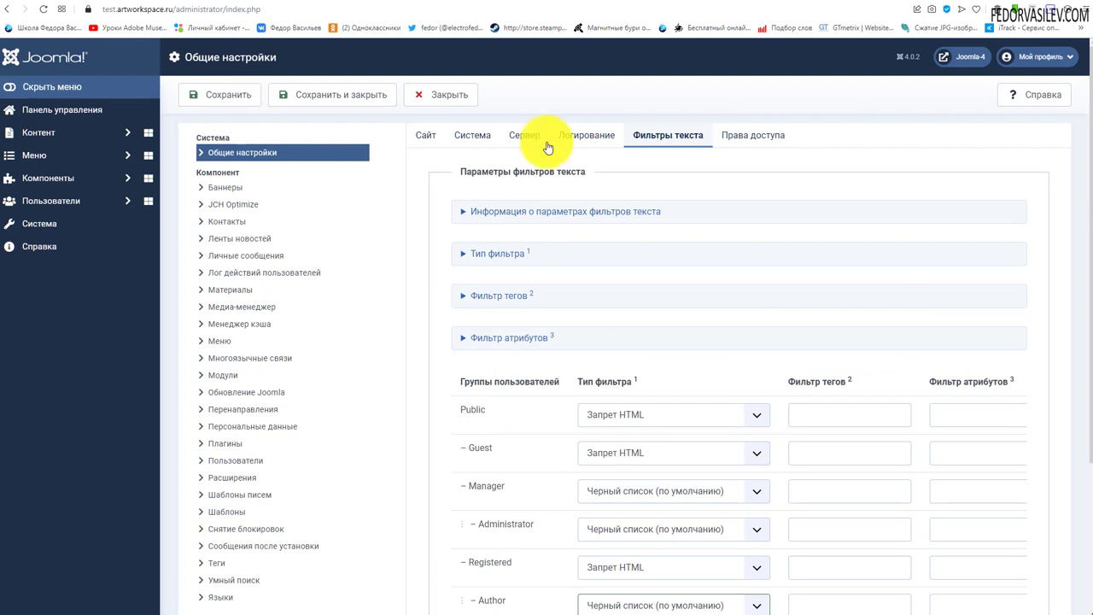
- Log out of the admin account and log in to the administrator panel with the saved test-1 login and its account password
click(1069, 56)
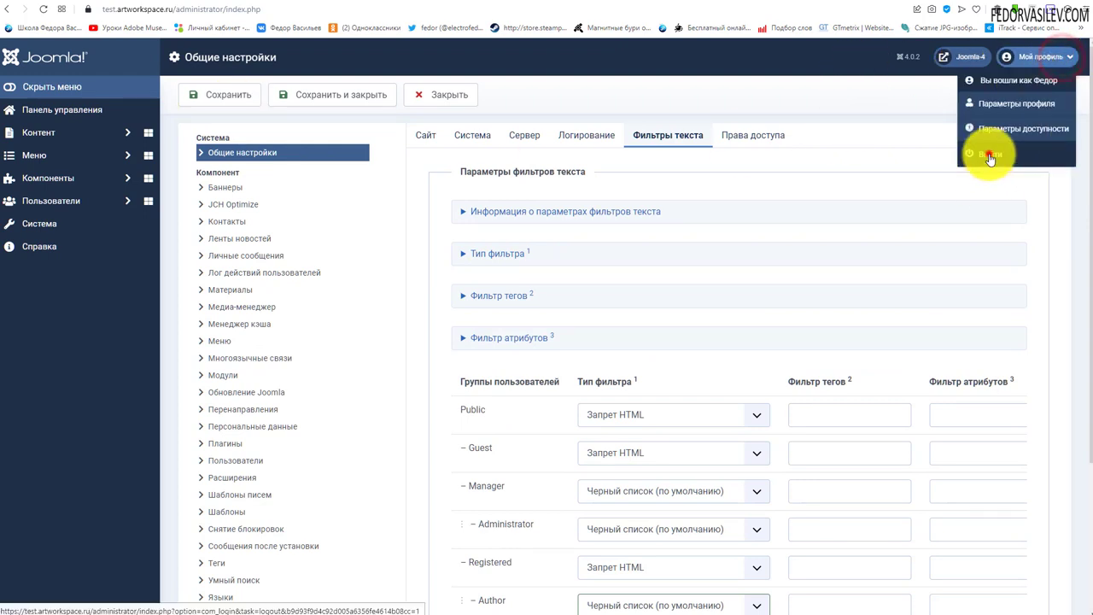
click(987, 154)
click(611, 297)
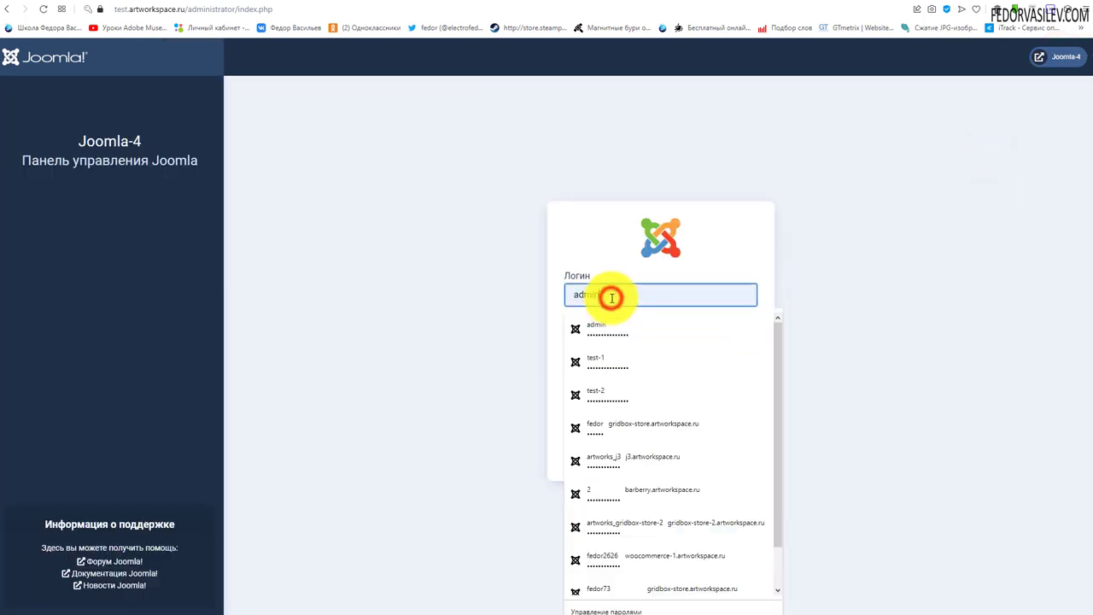
click(605, 358)
click(631, 427)
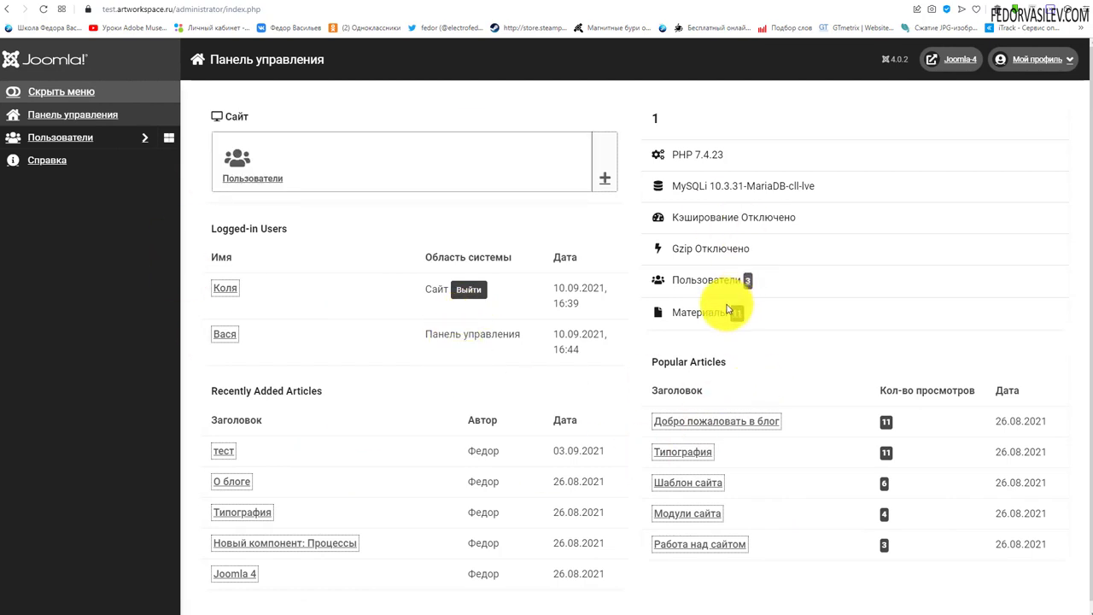
- Look over the dashboard sections and menu items available to the test-1 account, and open its user list (Пользователи)
scroll(730, 307, down, 1)
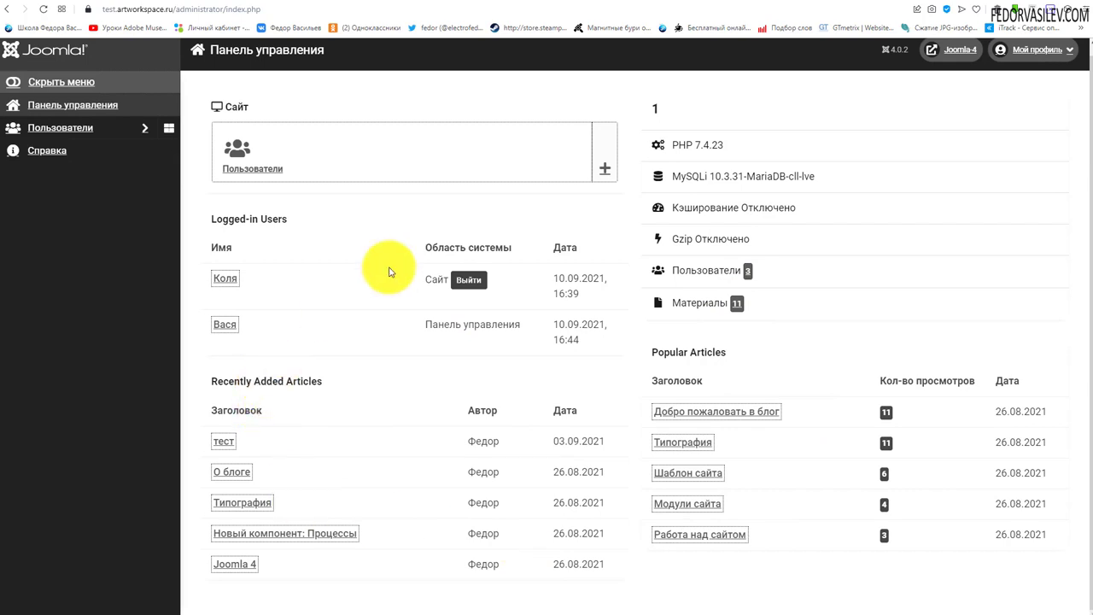
scroll(784, 395, up, 1)
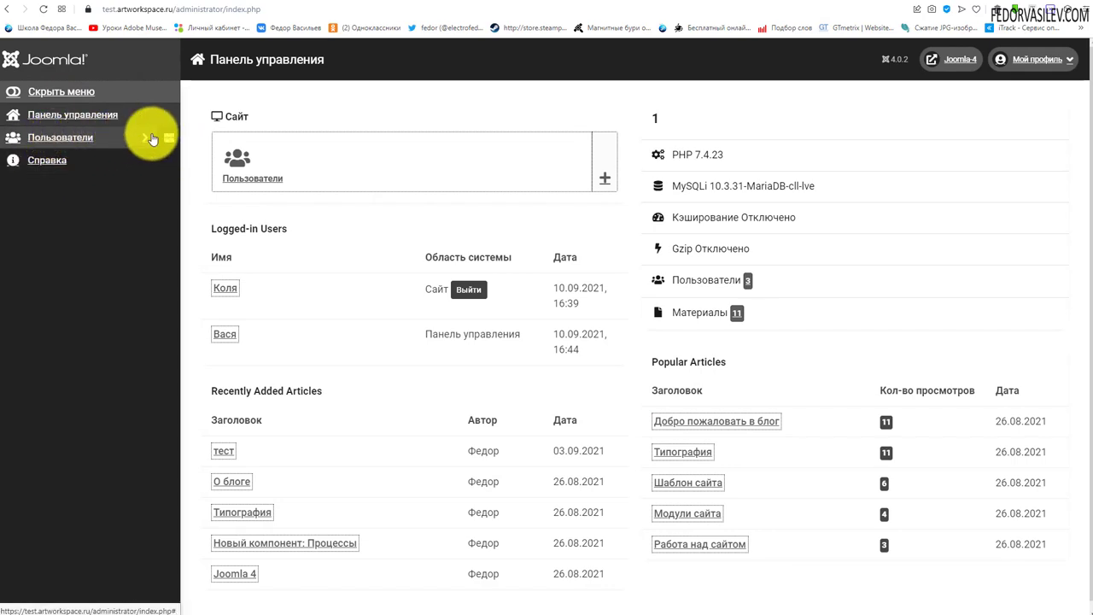
scroll(273, 220, down, 1)
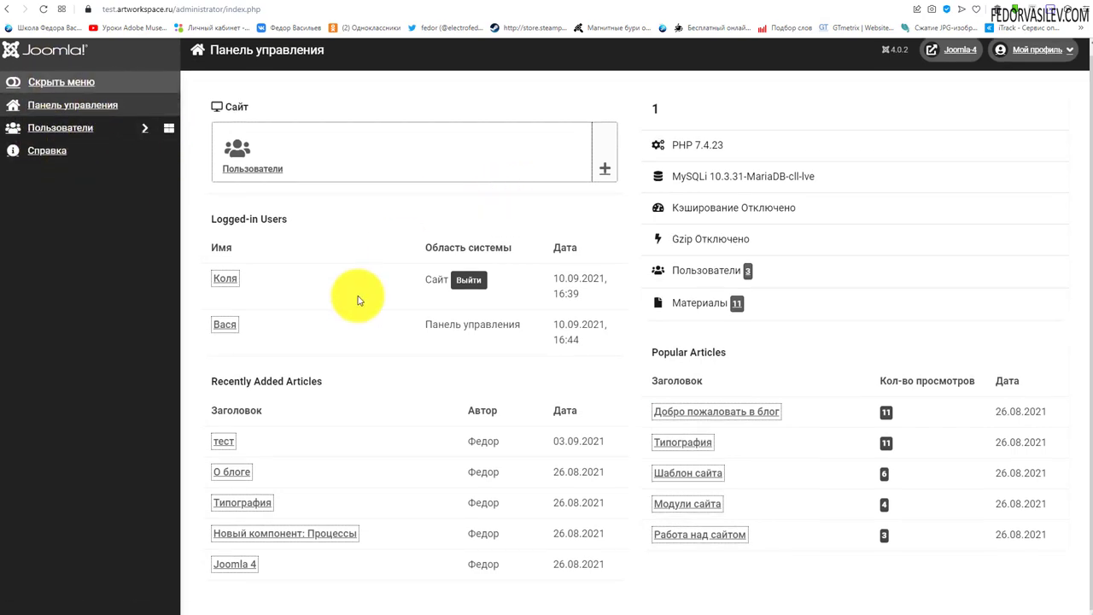
scroll(286, 414, up, 1)
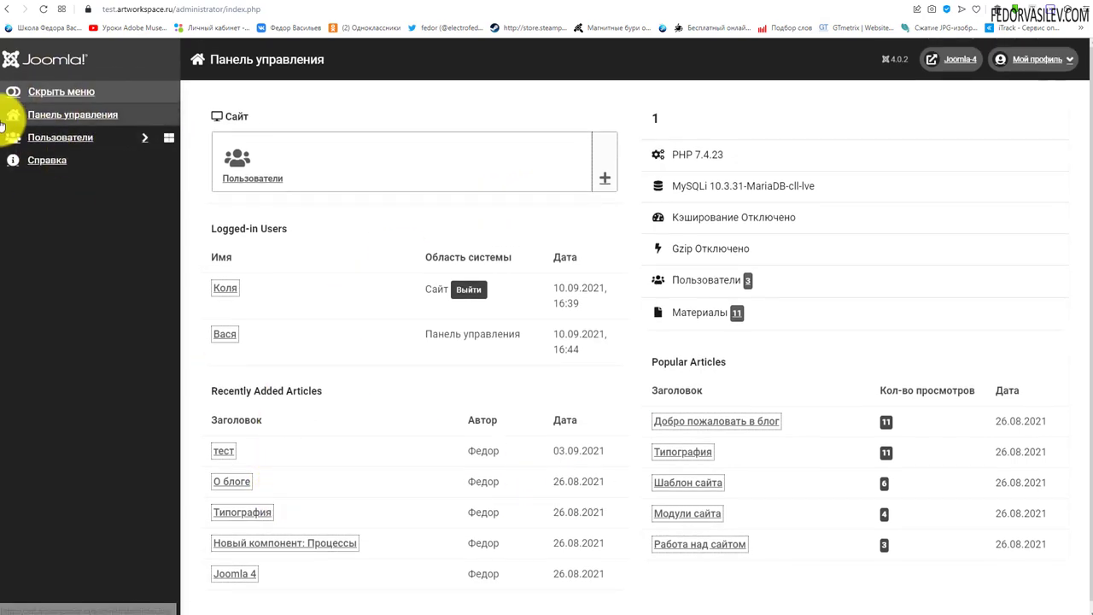
click(60, 138)
click(60, 160)
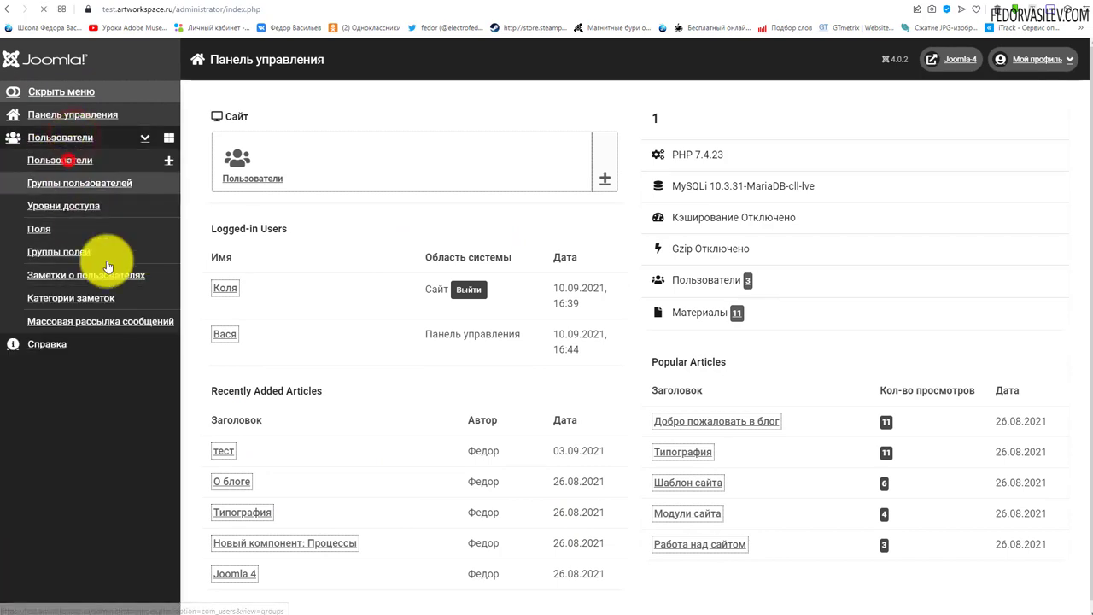
- Try to select accounts in the user list and open the bulk actions (Действия)
click(221, 221)
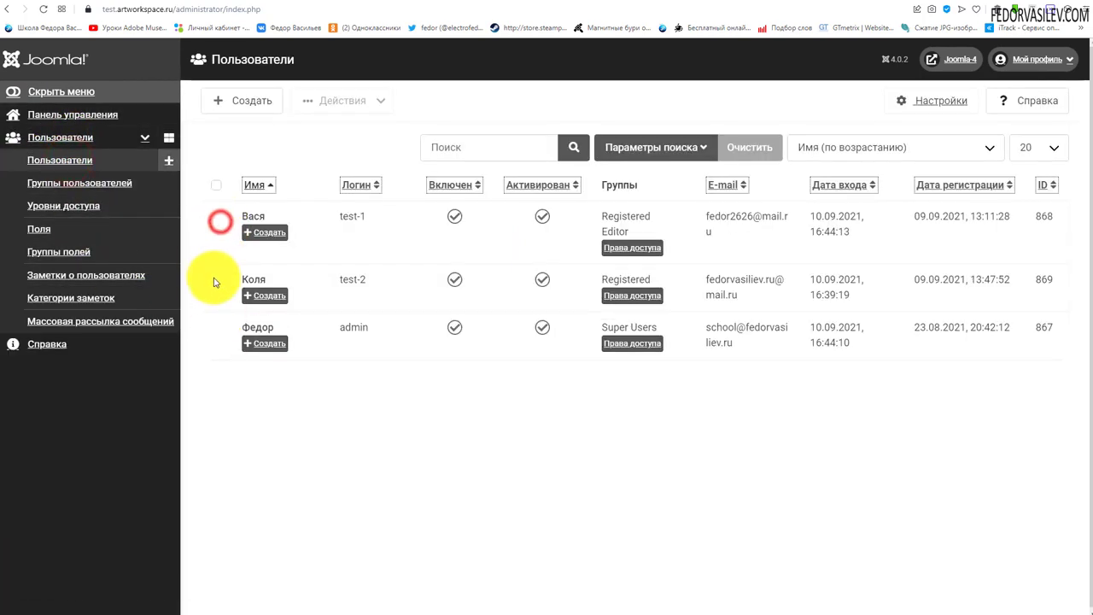
click(214, 278)
click(219, 337)
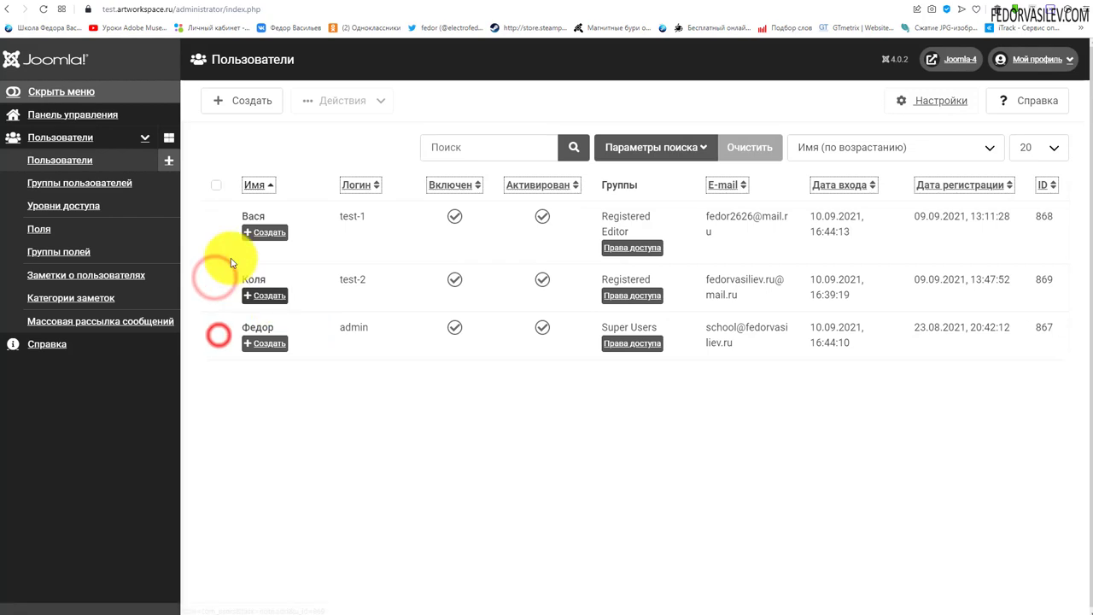
click(215, 186)
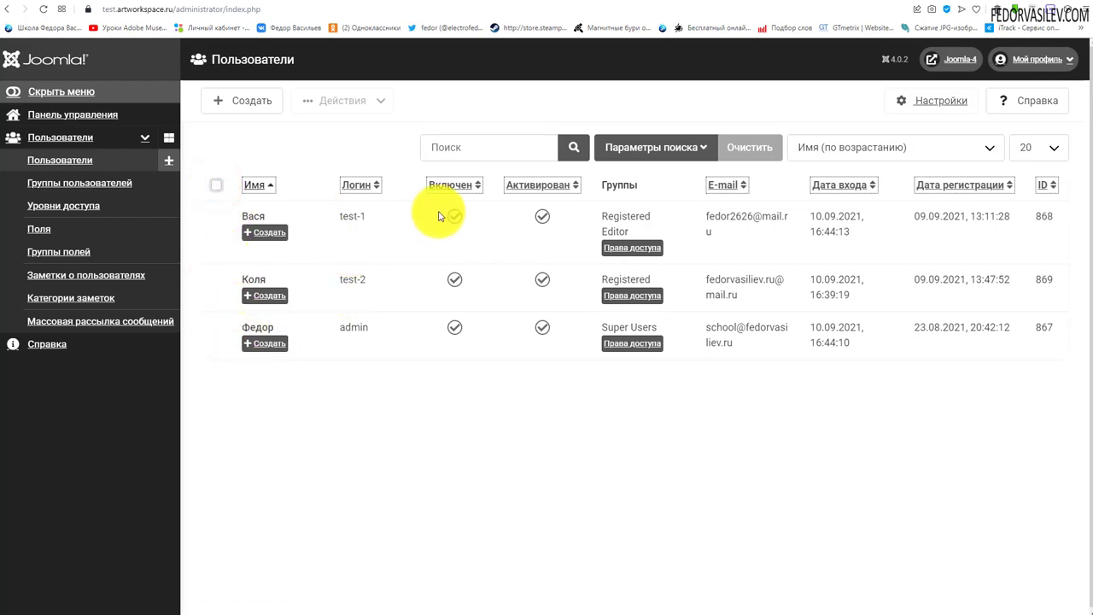
click(356, 97)
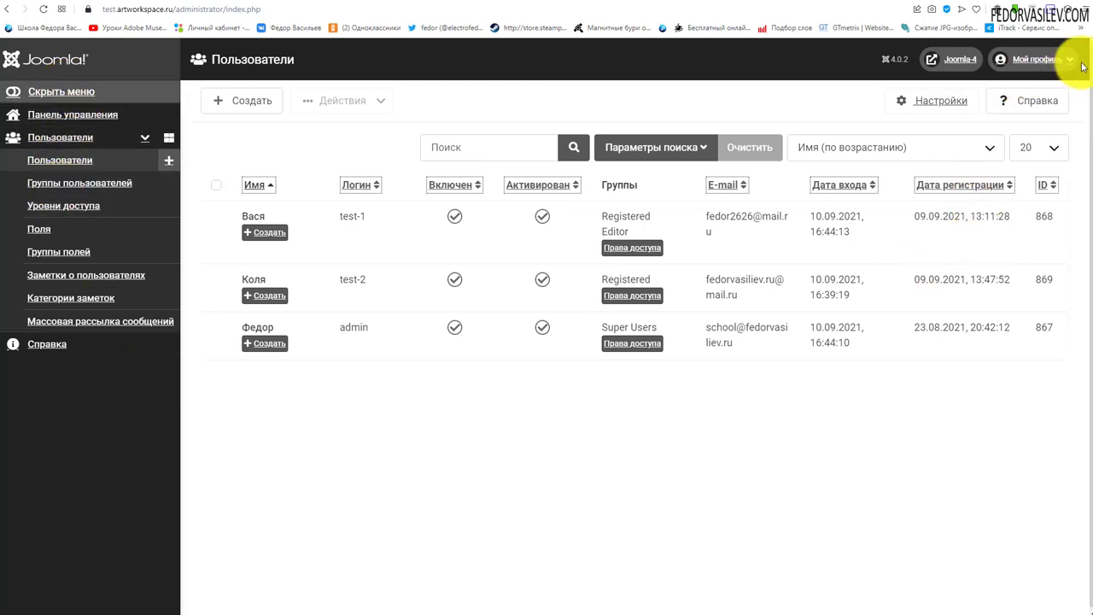
- Log out of the test-1 account and log in to the administrator panel with the saved admin login and its account password
click(1053, 68)
click(980, 167)
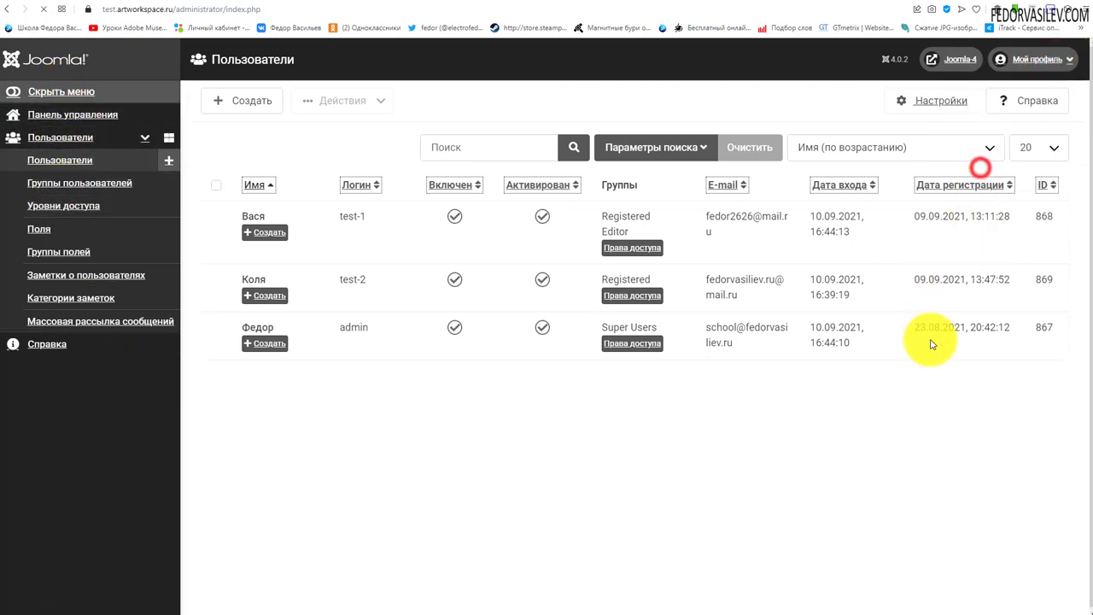
click(654, 291)
click(632, 288)
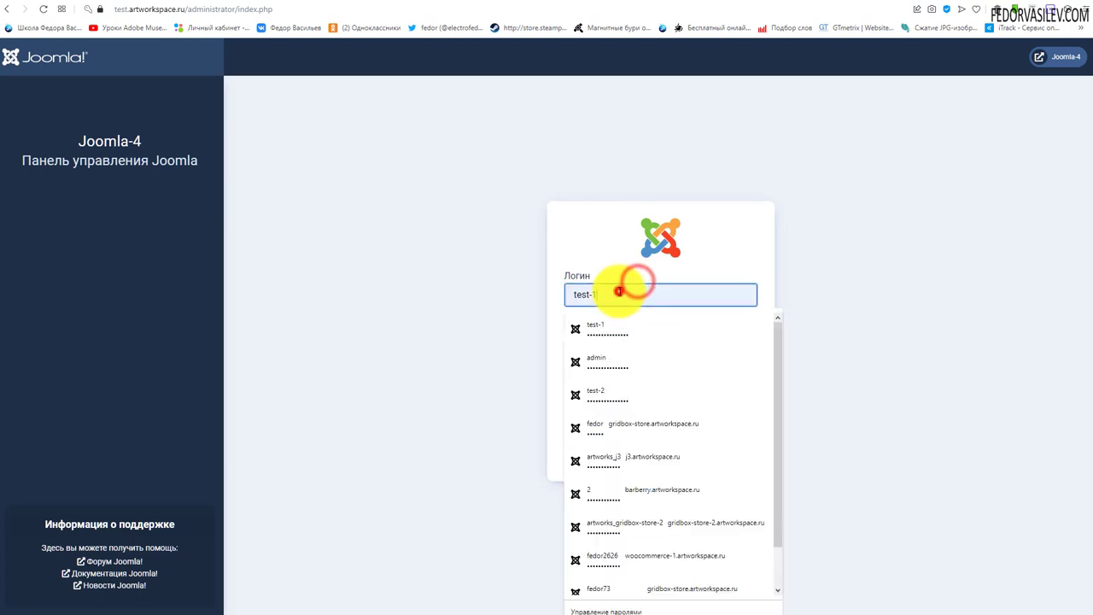
click(602, 359)
click(593, 433)
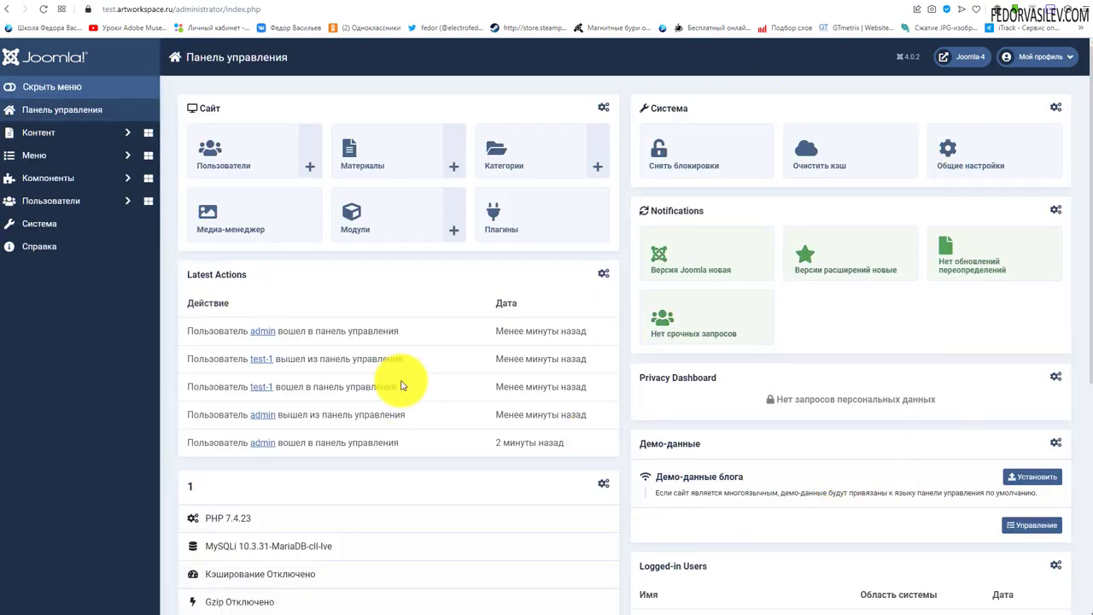
- Examine the Logged-in Users module on the admin dashboard, including each user's system area and login date
scroll(402, 384, down, 3)
scroll(402, 384, down, 1)
scroll(725, 453, up, 1)
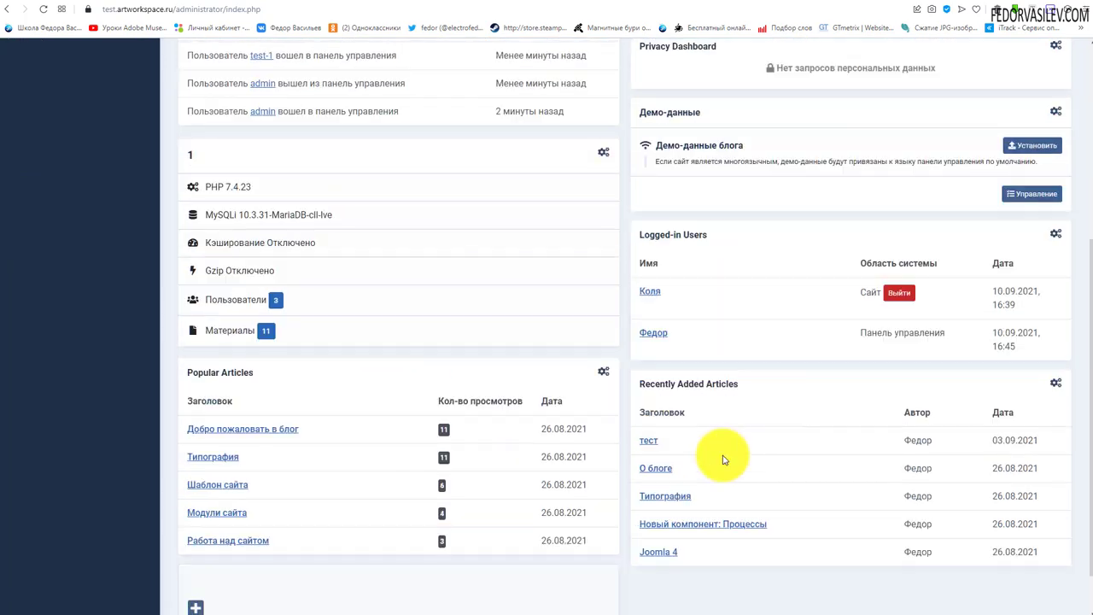
drag(709, 298, 659, 292)
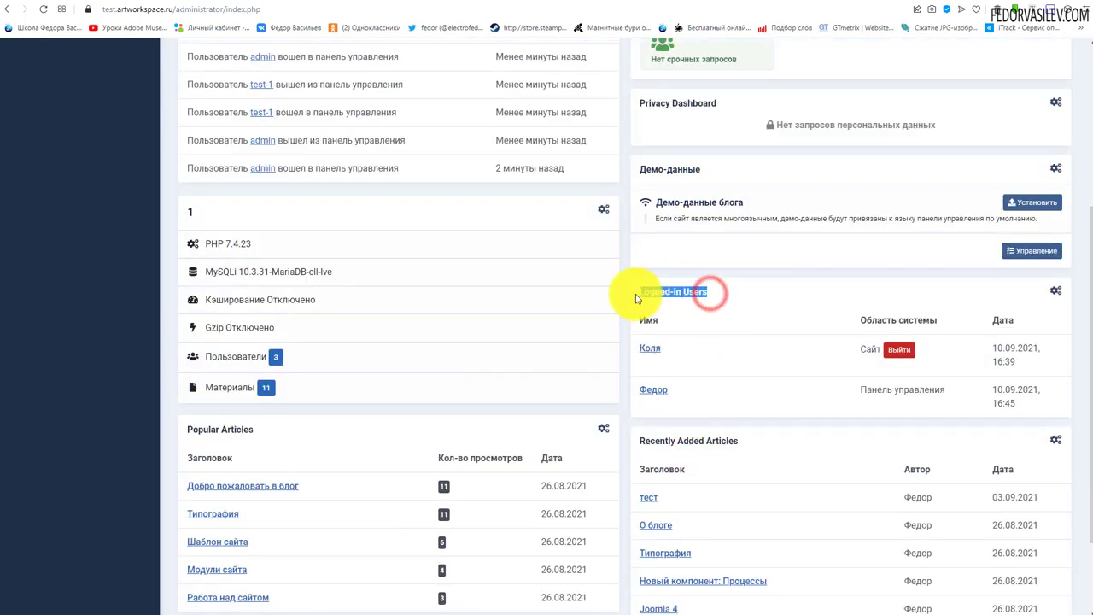
click(737, 305)
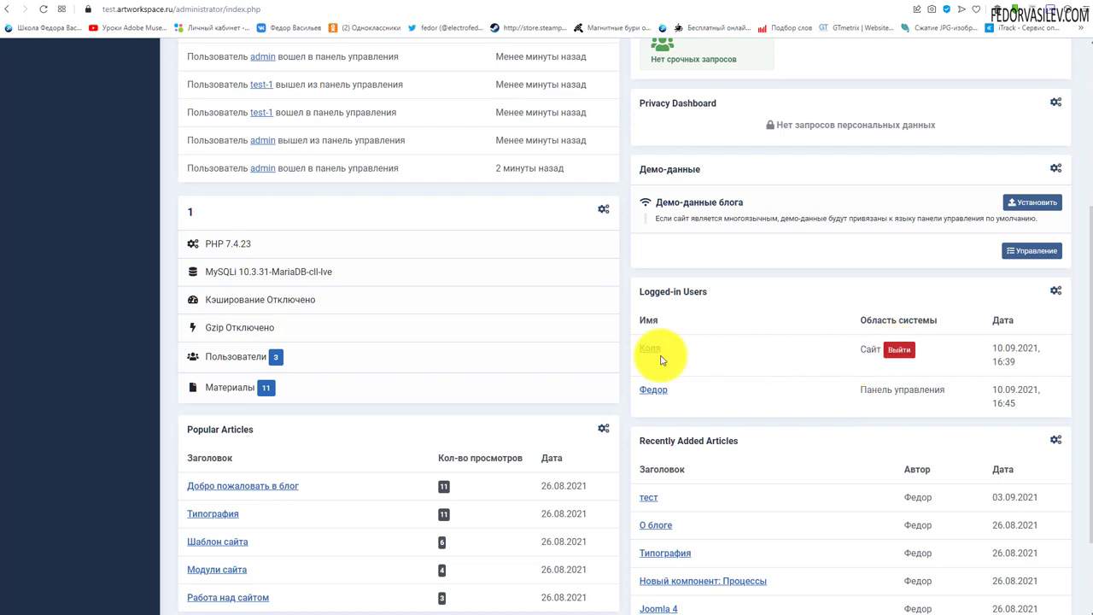
drag(999, 350, 992, 350)
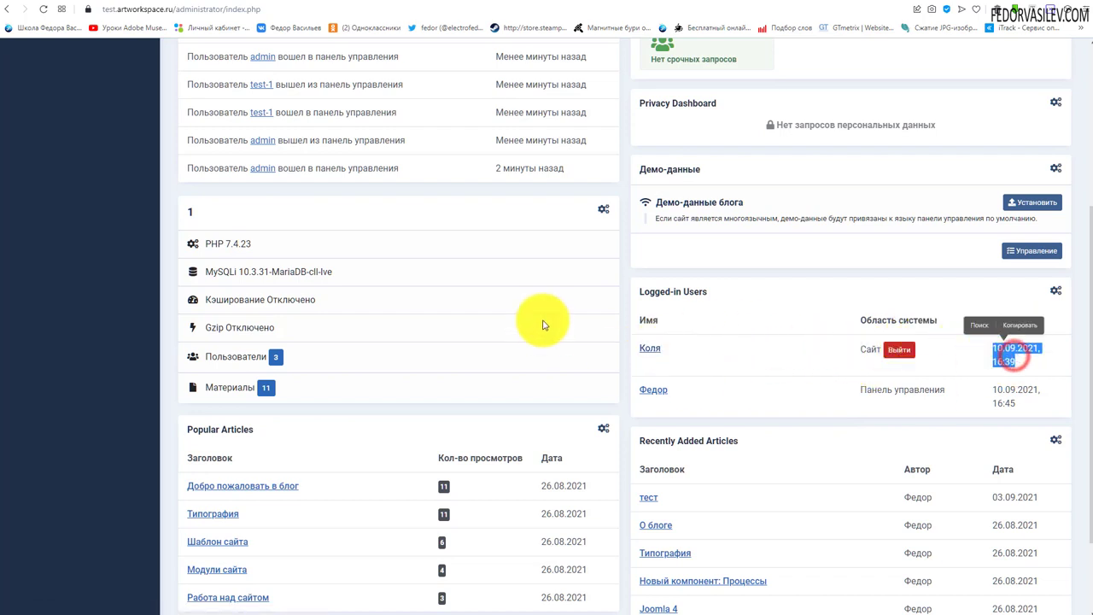
scroll(688, 337, down, 2)
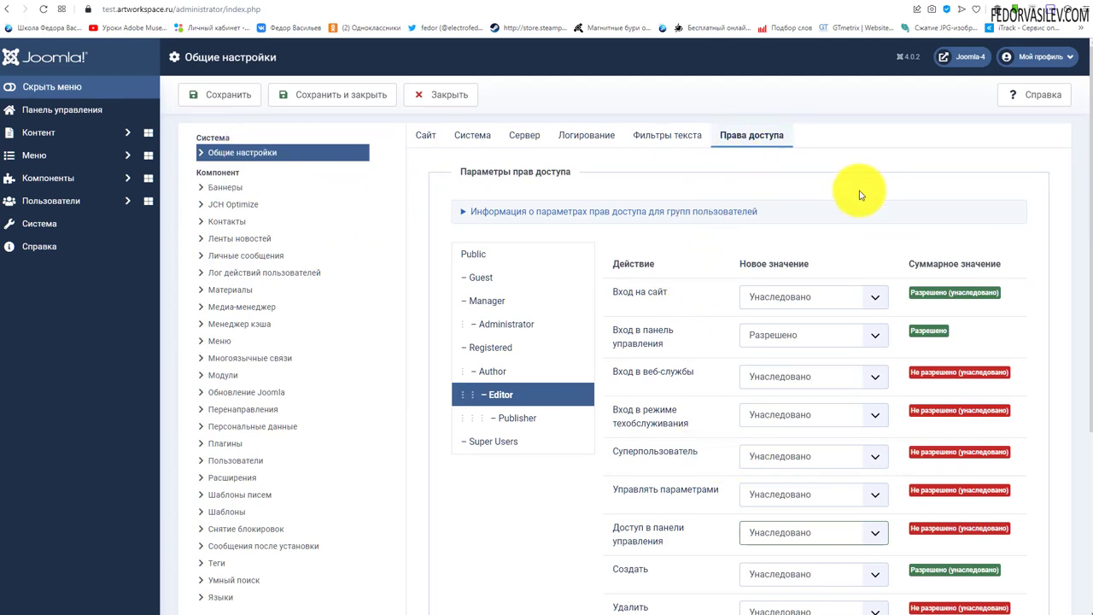
- Set the Editor group's control panel access permission (Доступ в панели управления) to Разрешено
scroll(860, 195, down, 1)
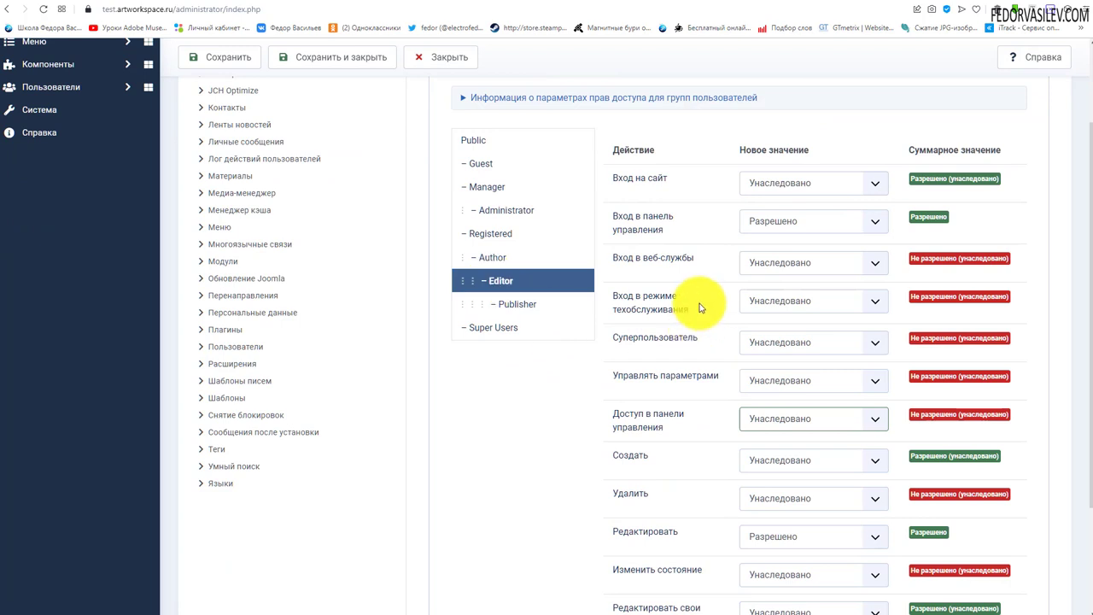
scroll(700, 303, down, 1)
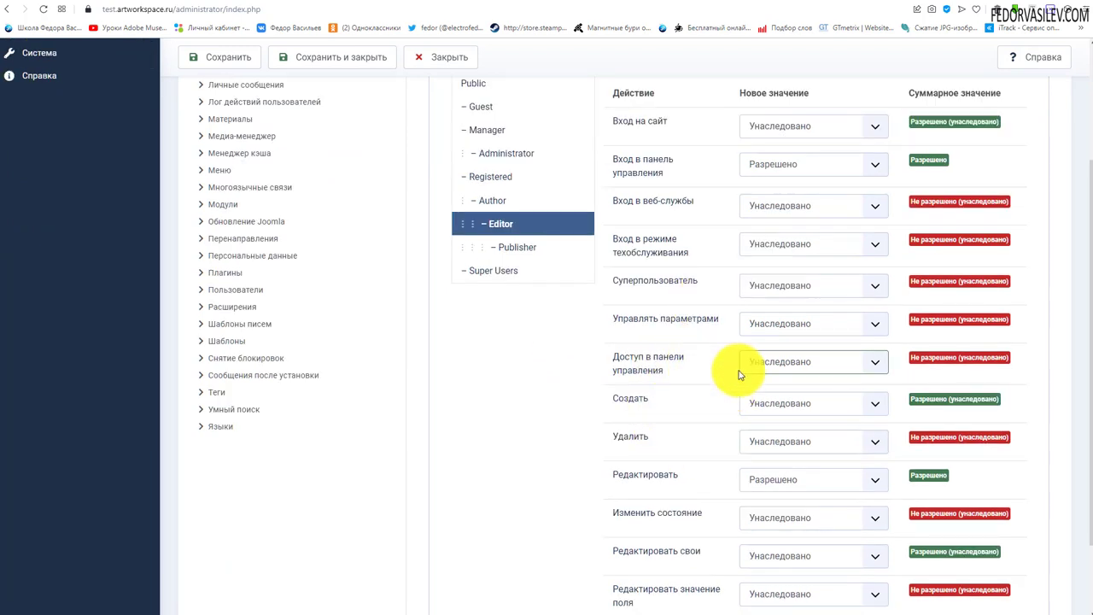
click(780, 360)
click(771, 392)
- Examine the Editor group's permissions to delete (Удалить), change state (Изменить состояние) and edit own items (Редактировать свои)
scroll(734, 390, down, 1)
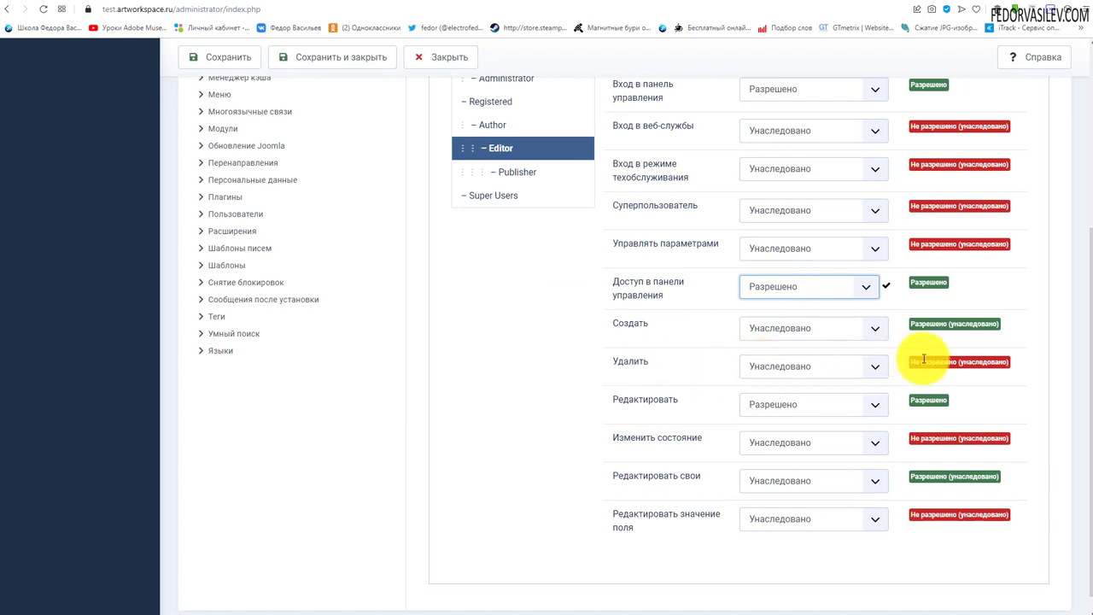
drag(923, 362, 999, 364)
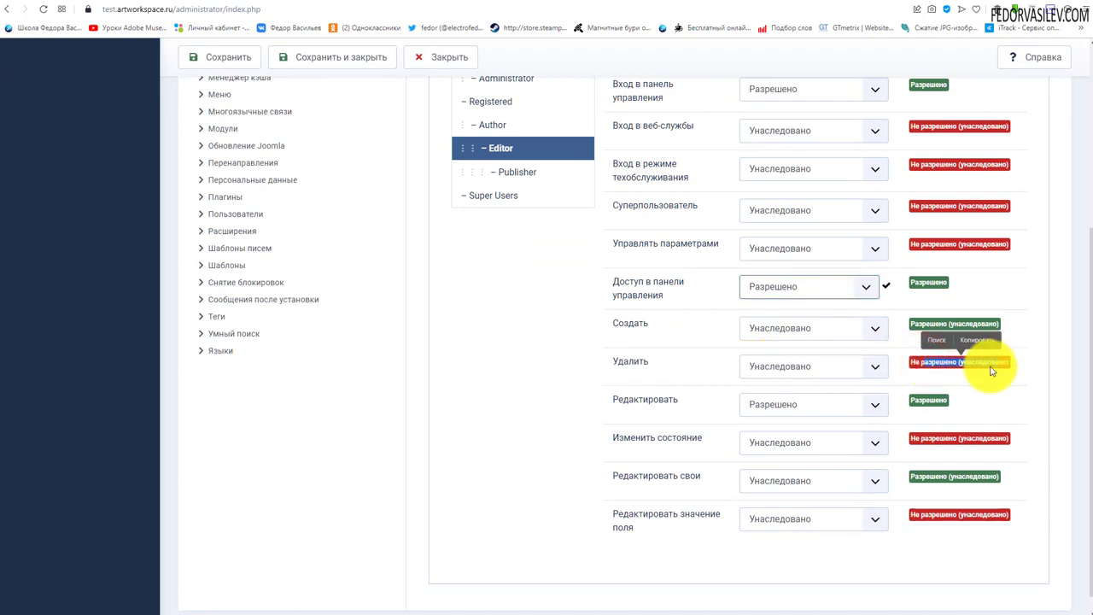
drag(922, 438, 971, 442)
double_click(689, 476)
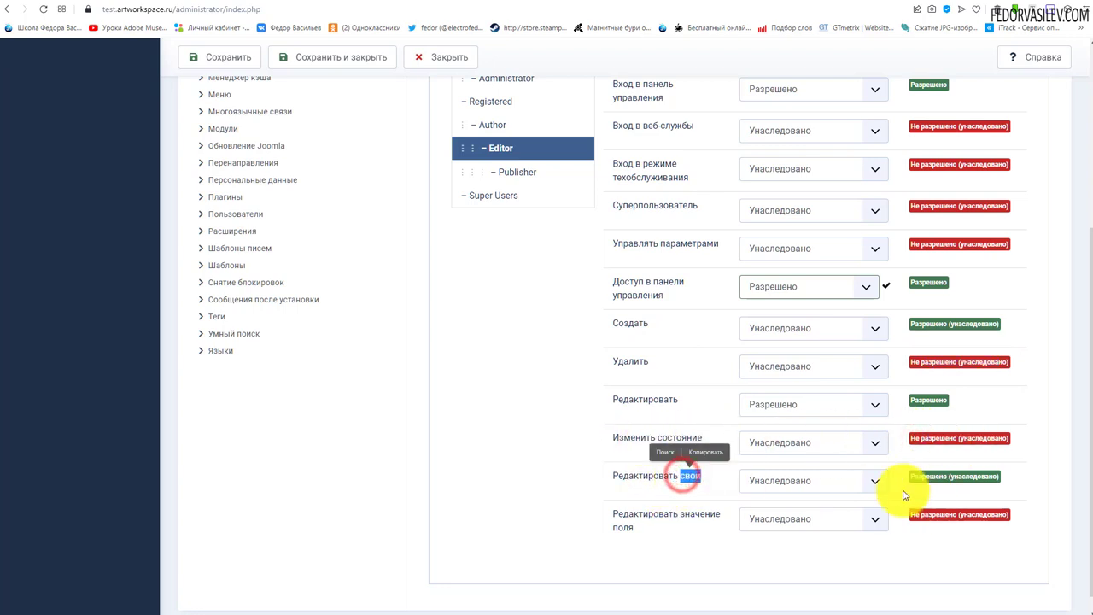
click(930, 479)
drag(705, 471, 656, 479)
click(606, 481)
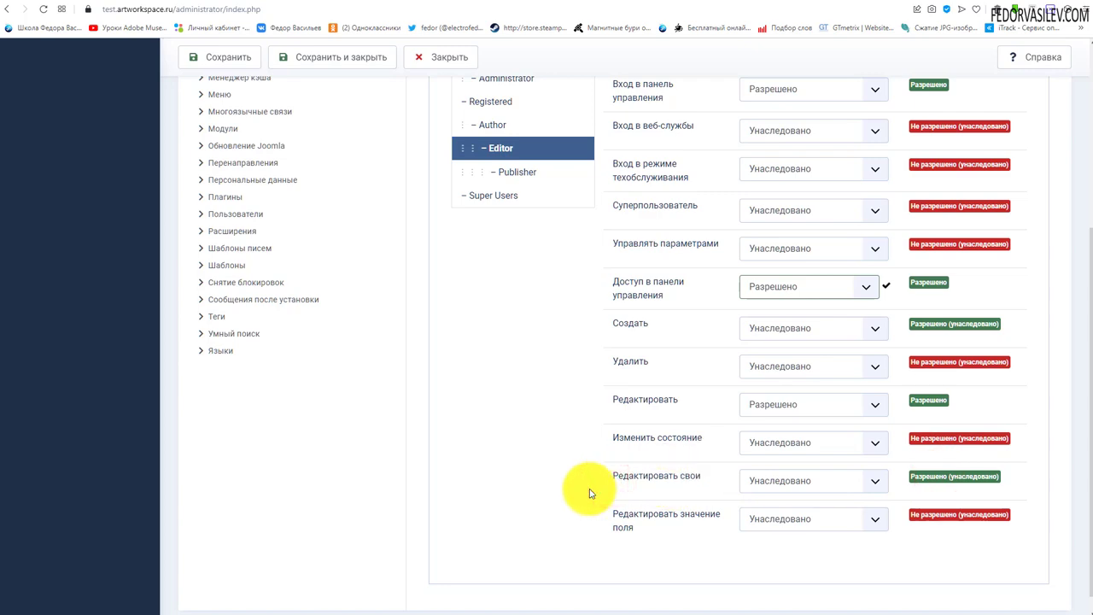
- Recheck the Editor group's control panel login and access permissions, and save and close the global settings
scroll(678, 452, up, 3)
scroll(658, 443, down, 2)
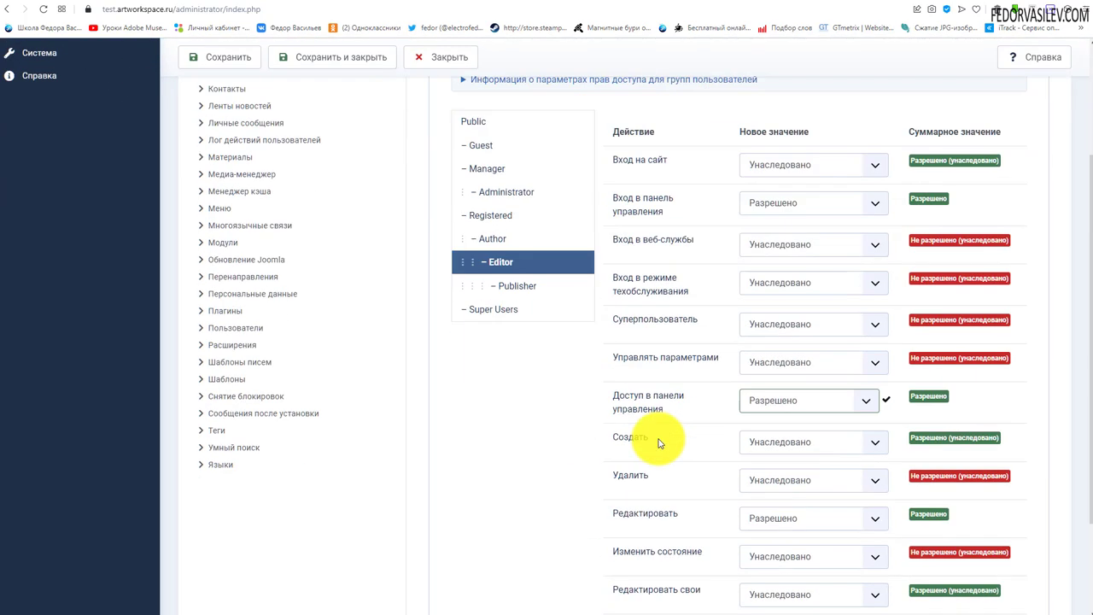
scroll(690, 342, up, 1)
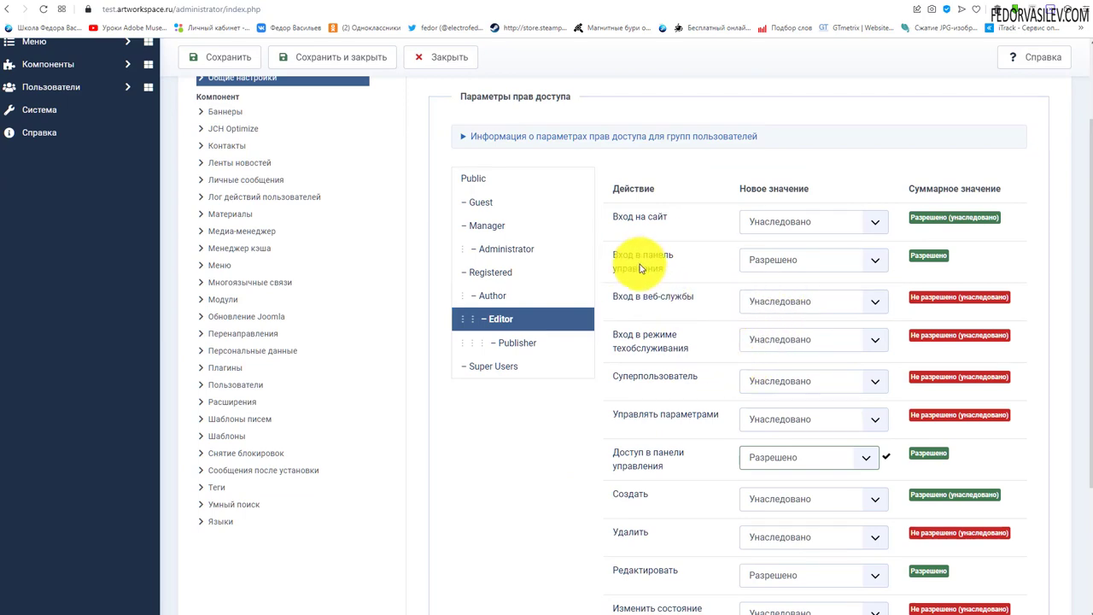
scroll(677, 256, down, 1)
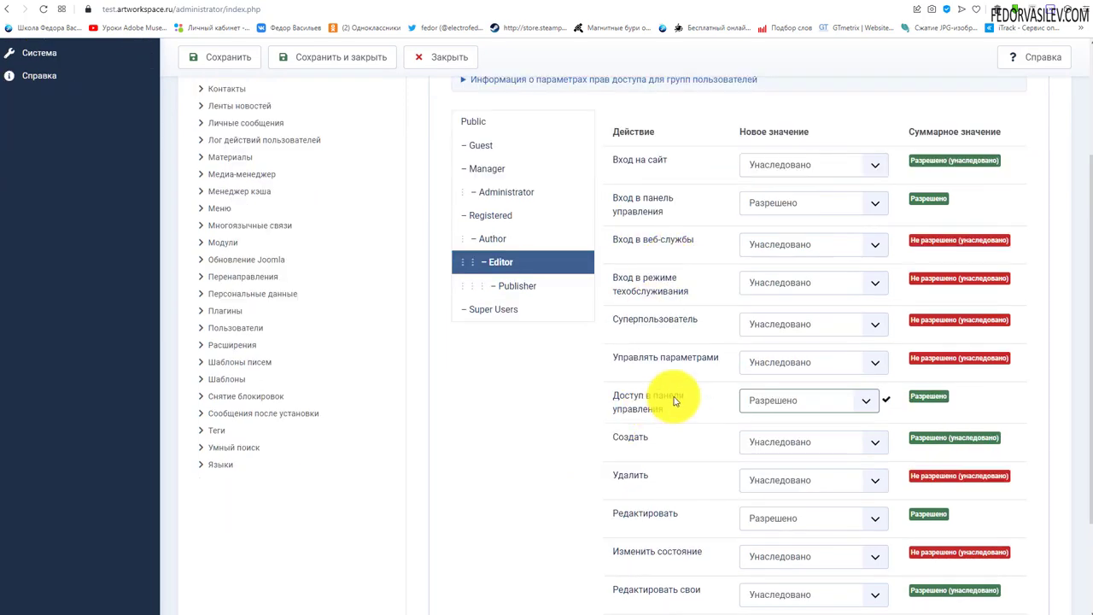
scroll(858, 342, up, 3)
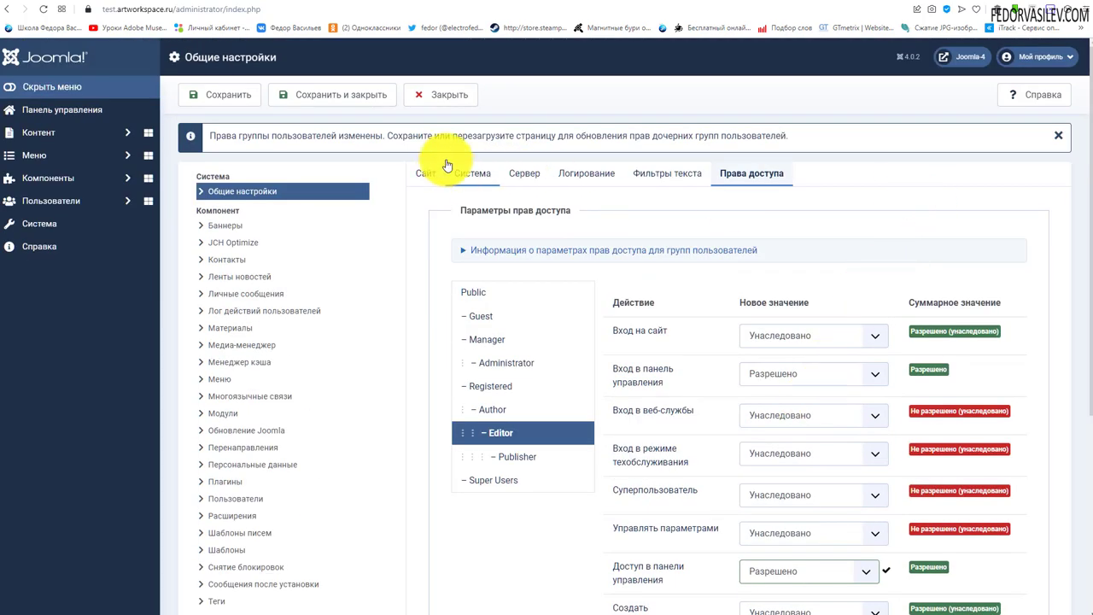
click(370, 98)
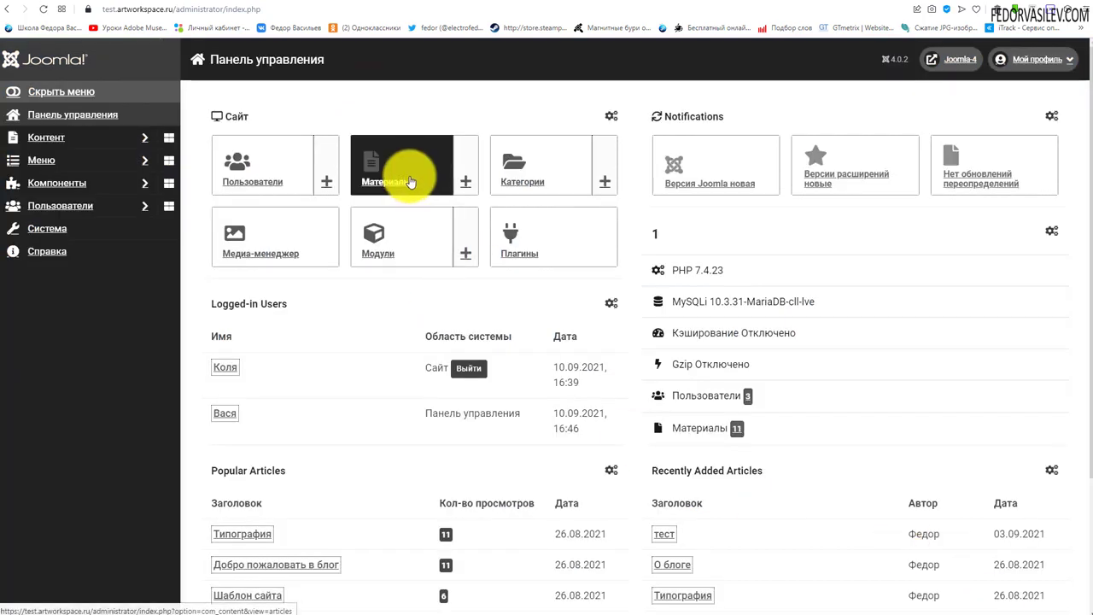
- Look over the test-1 account's dashboard and open its article list (Материалы)
scroll(464, 256, down, 2)
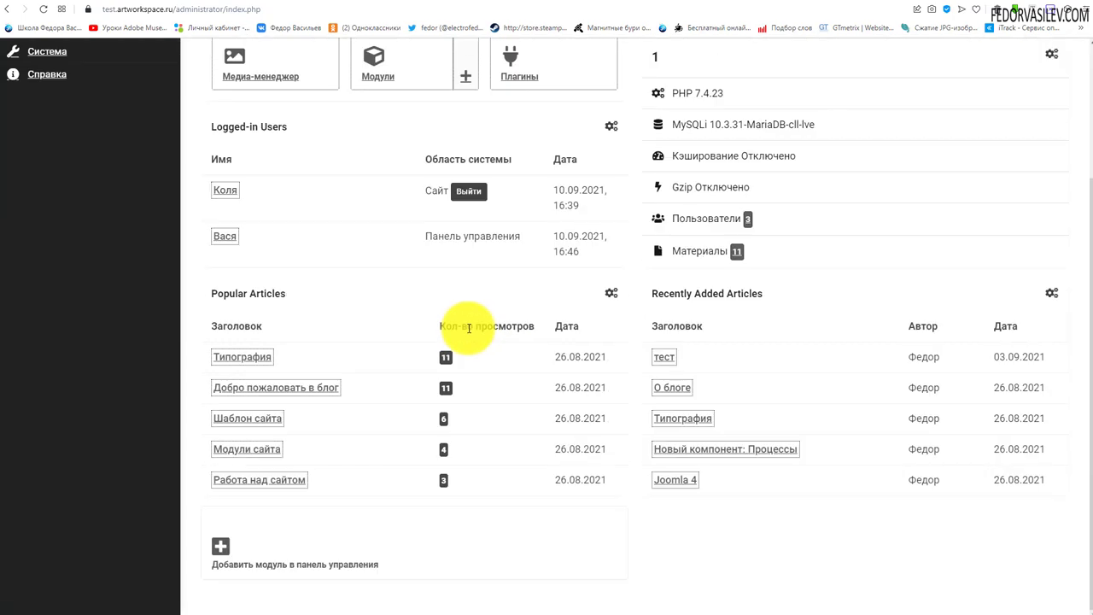
scroll(464, 268, up, 2)
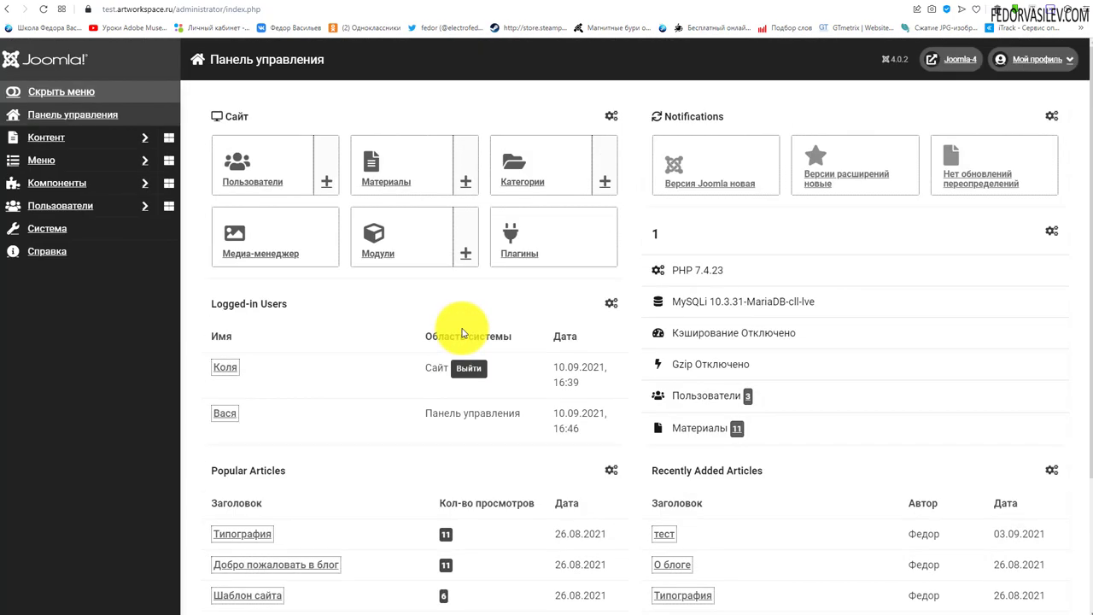
click(367, 170)
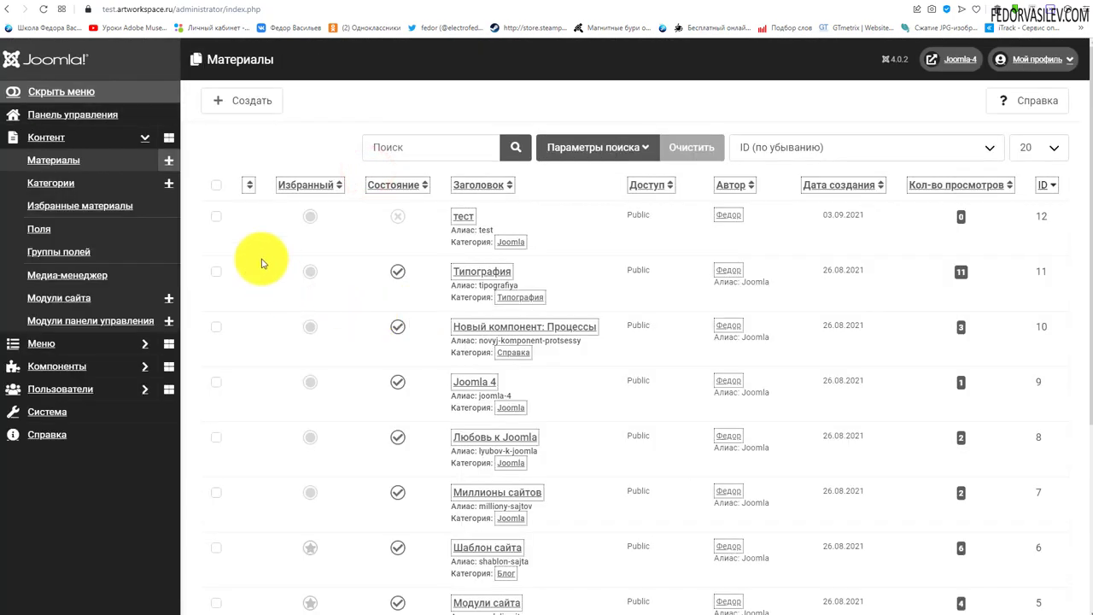
- Select the articles тест and Типография in the list to check which bulk actions the test-1 account has
click(214, 220)
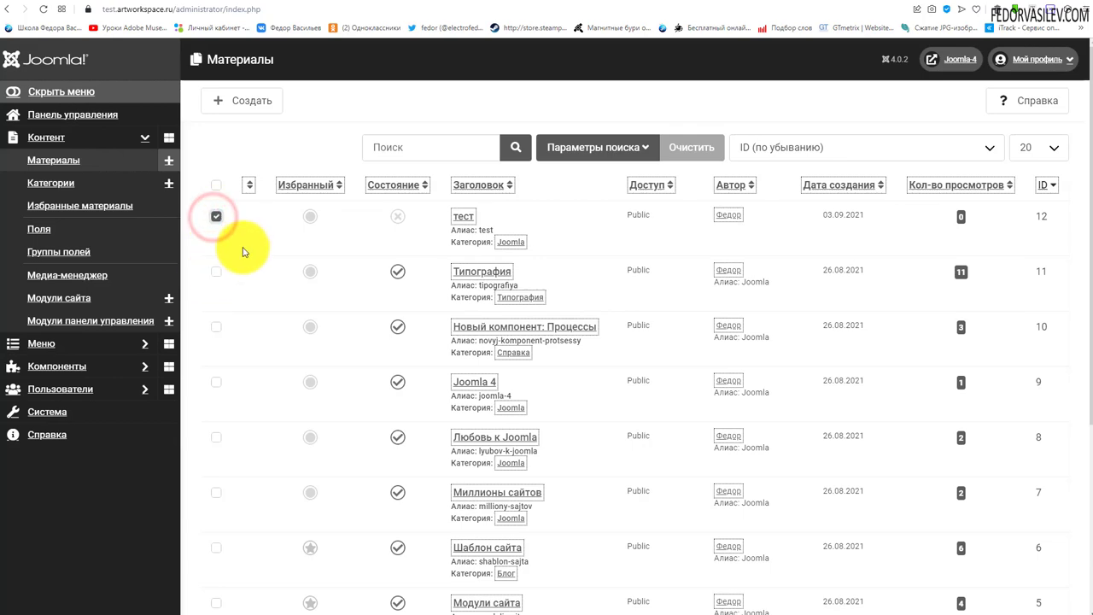
scroll(349, 344, down, 3)
scroll(529, 384, up, 5)
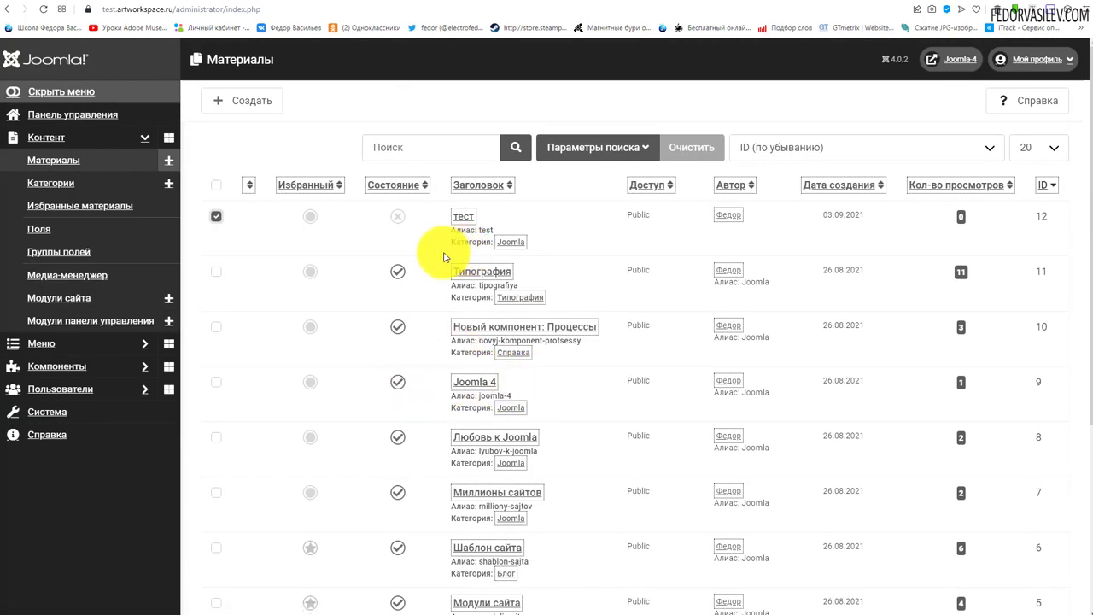
click(216, 217)
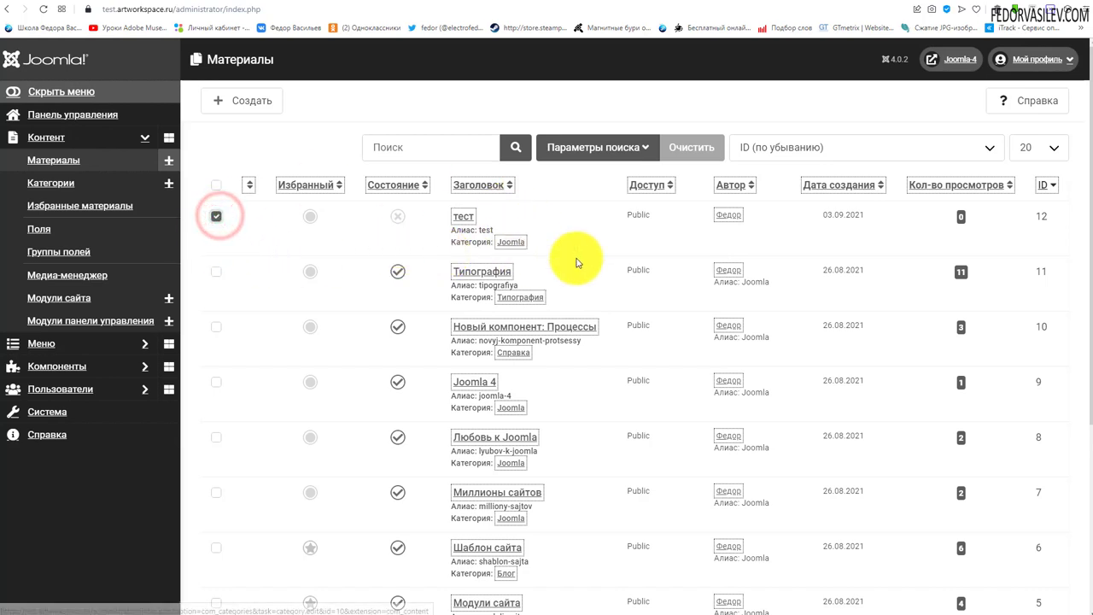
click(216, 272)
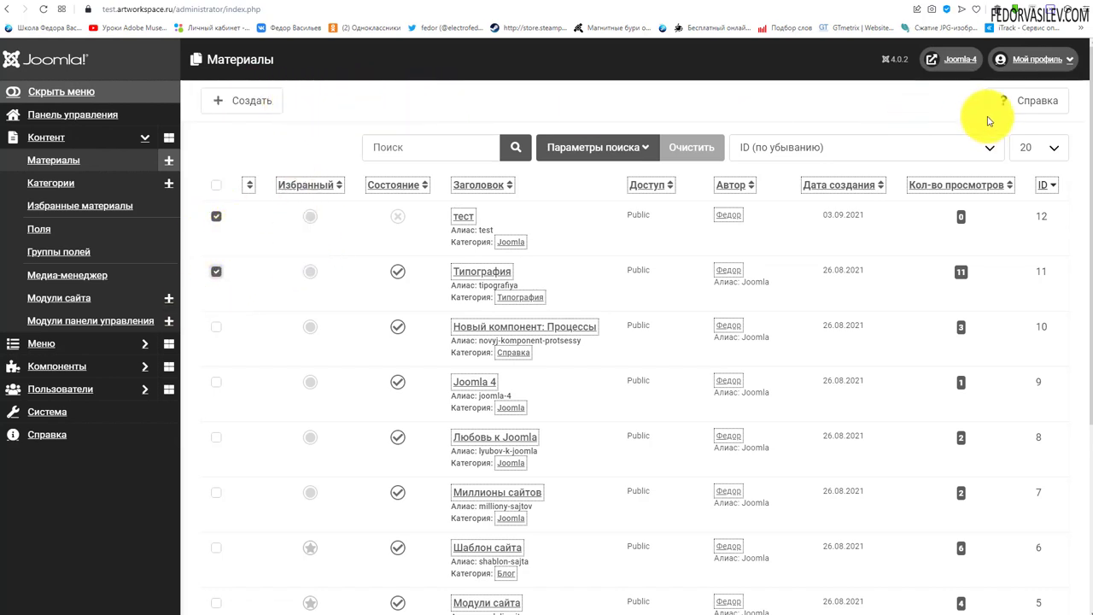
- Open the article тест for editing, save it and close it
click(461, 219)
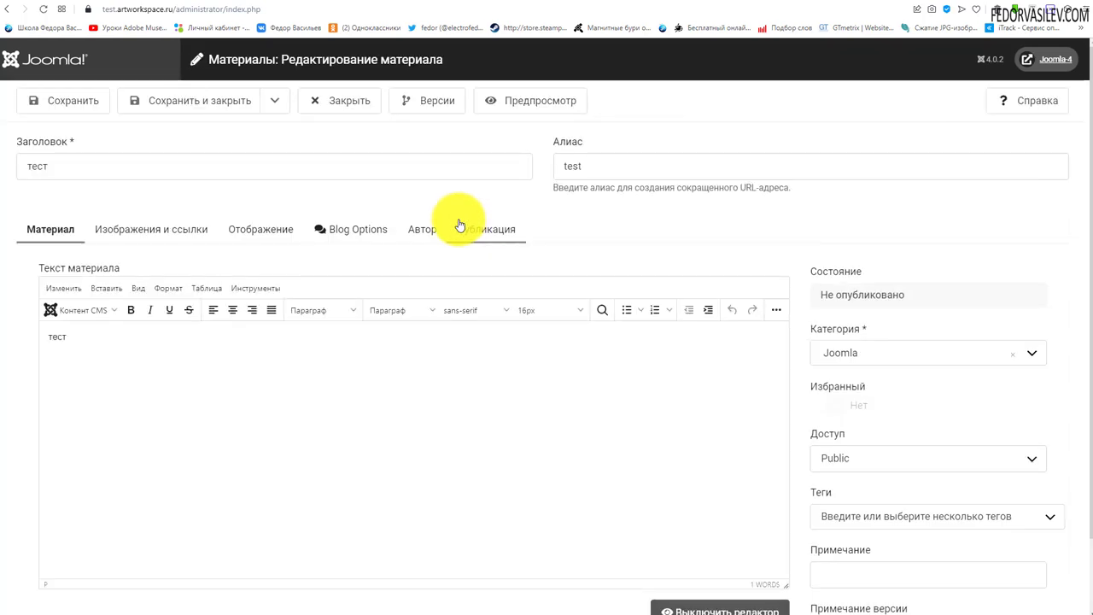
click(65, 100)
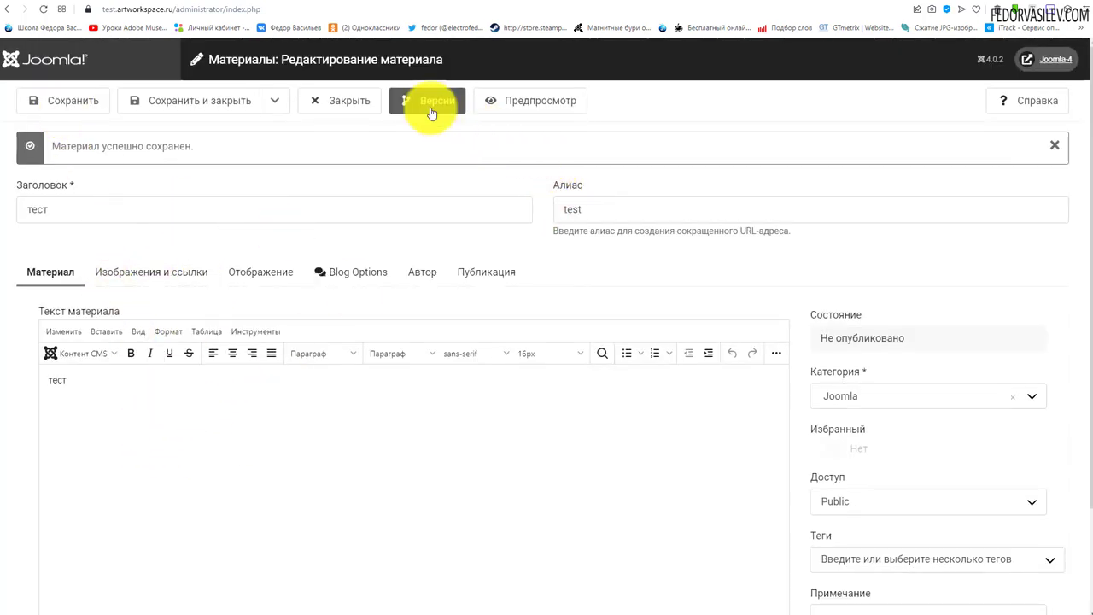
click(339, 102)
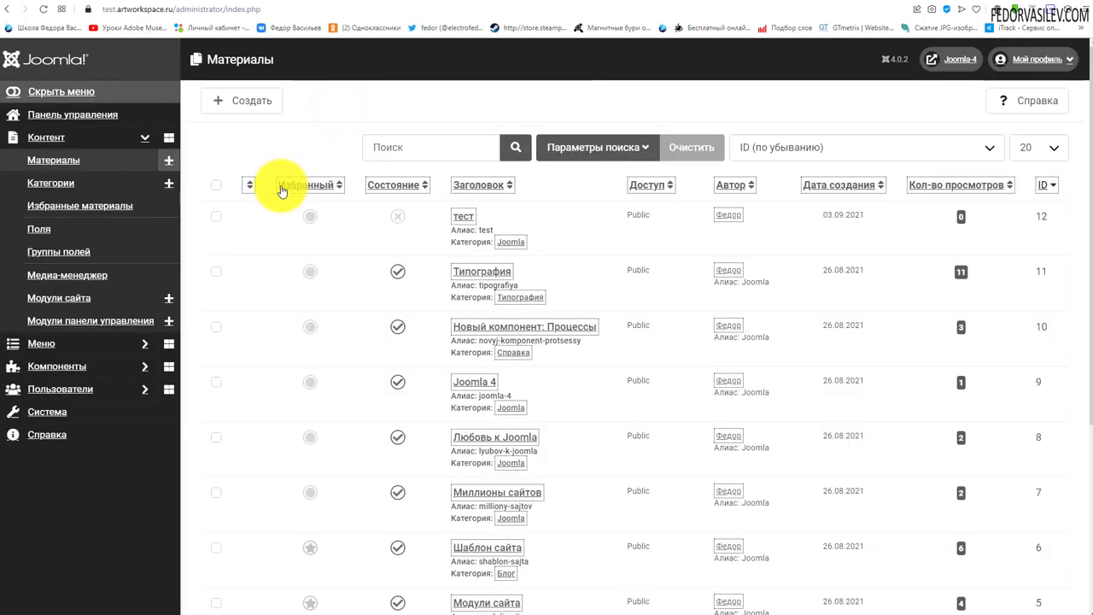
- Open a new article form and look over the fields available to the test-1 account
click(243, 102)
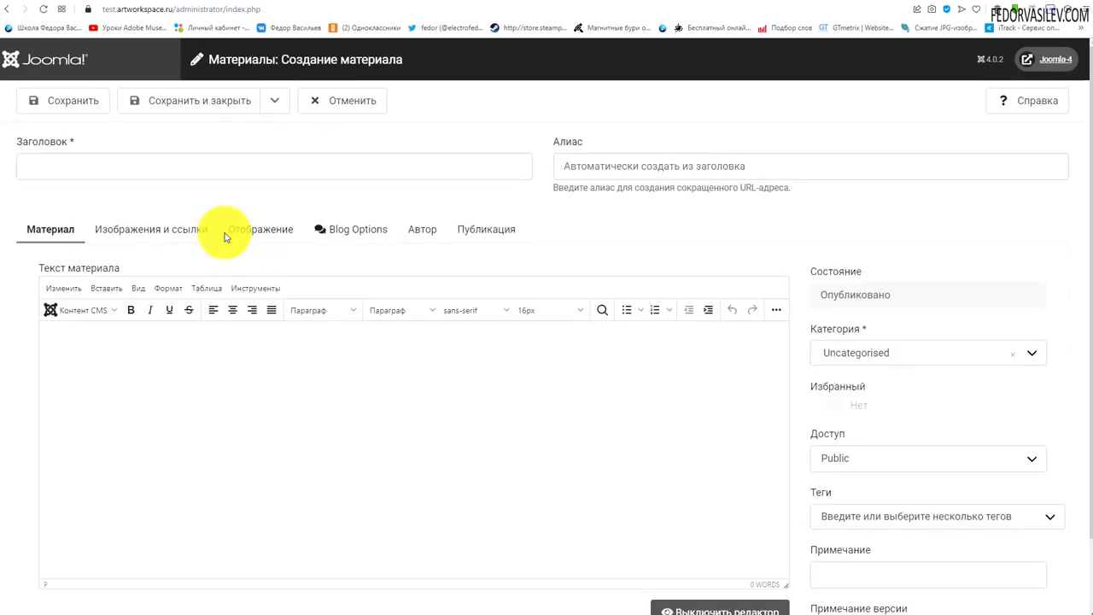
scroll(322, 418, down, 1)
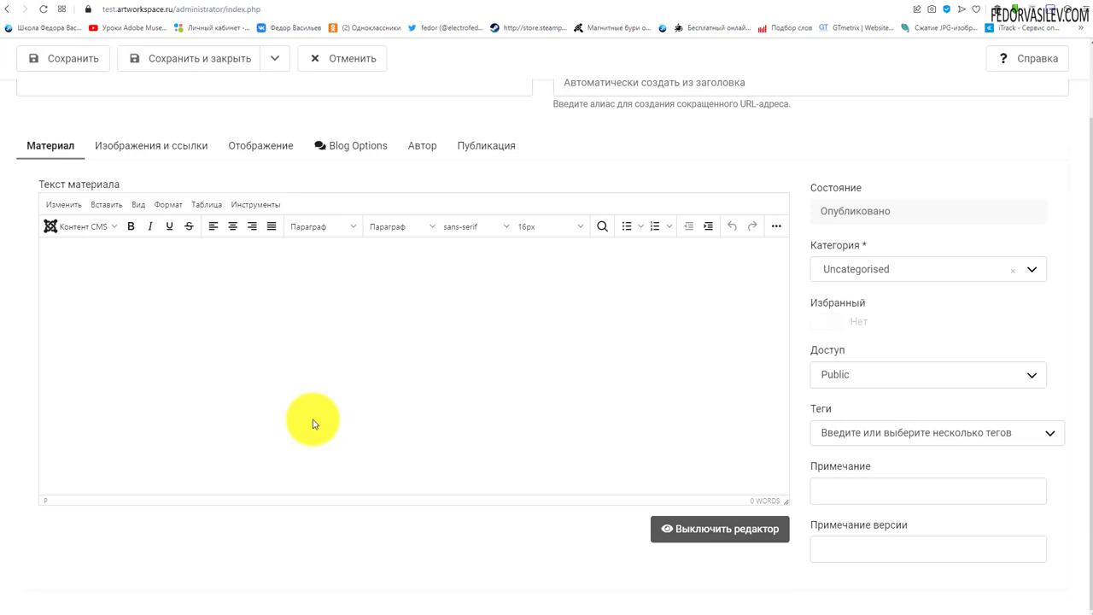
scroll(312, 423, up, 1)
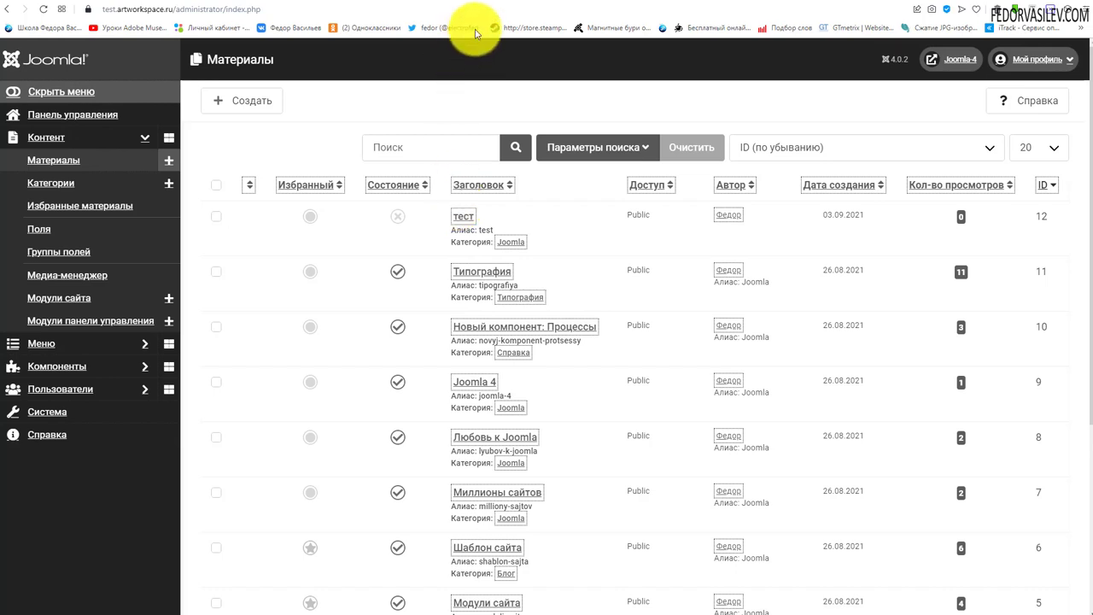
- Switch to the public site and look through its home page, including the Login Form module
click(495, 2)
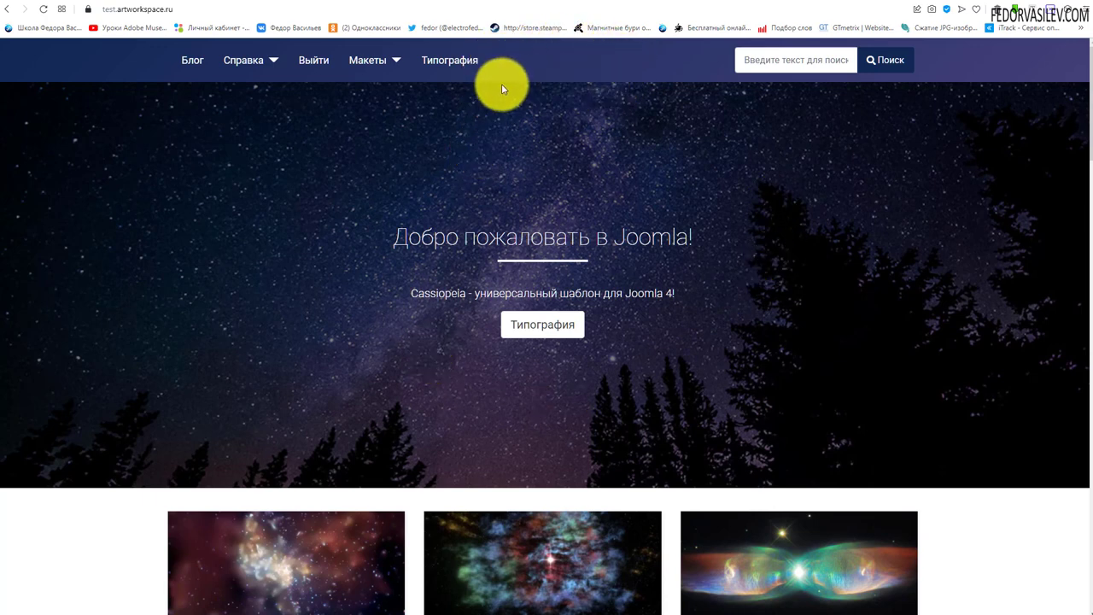
scroll(394, 267, down, 3)
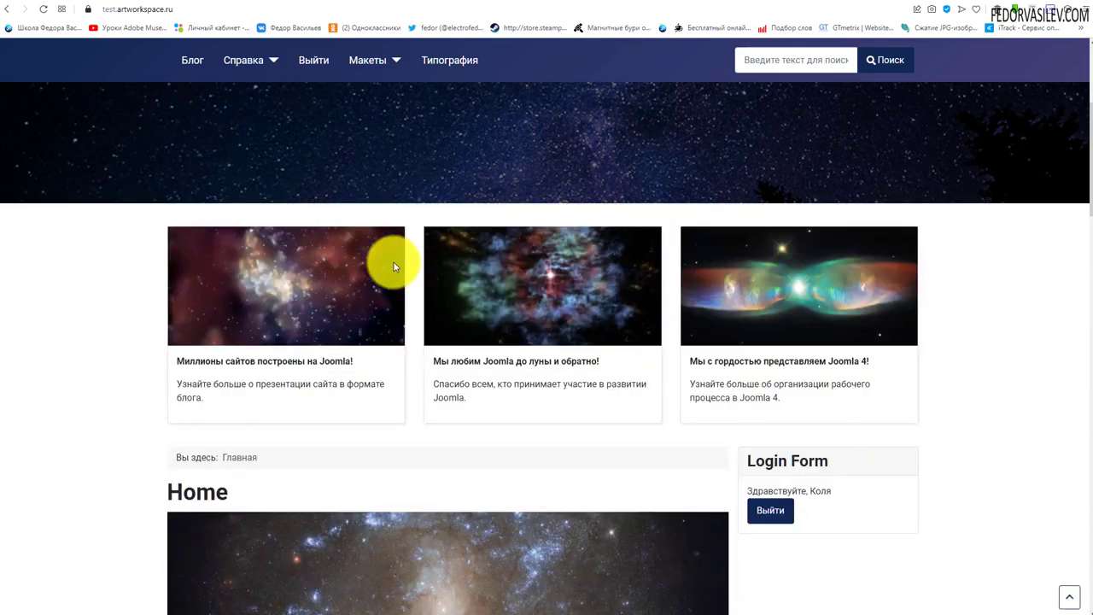
scroll(394, 260, down, 3)
scroll(394, 260, up, 7)
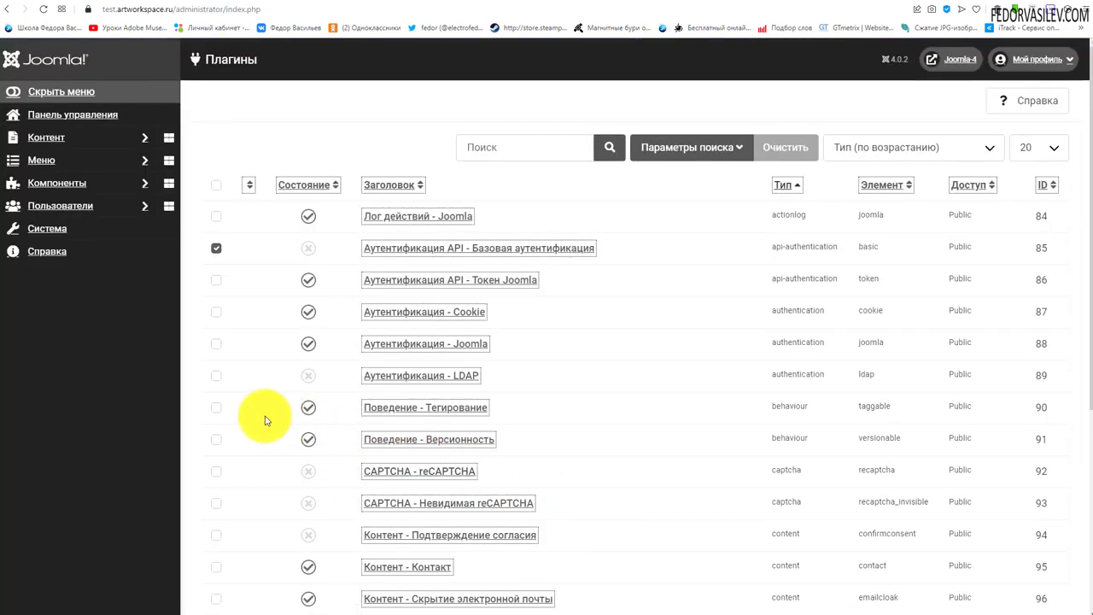
- Select all entries in the plugin list and in the extension manager to check which actions are available to test-1
click(215, 186)
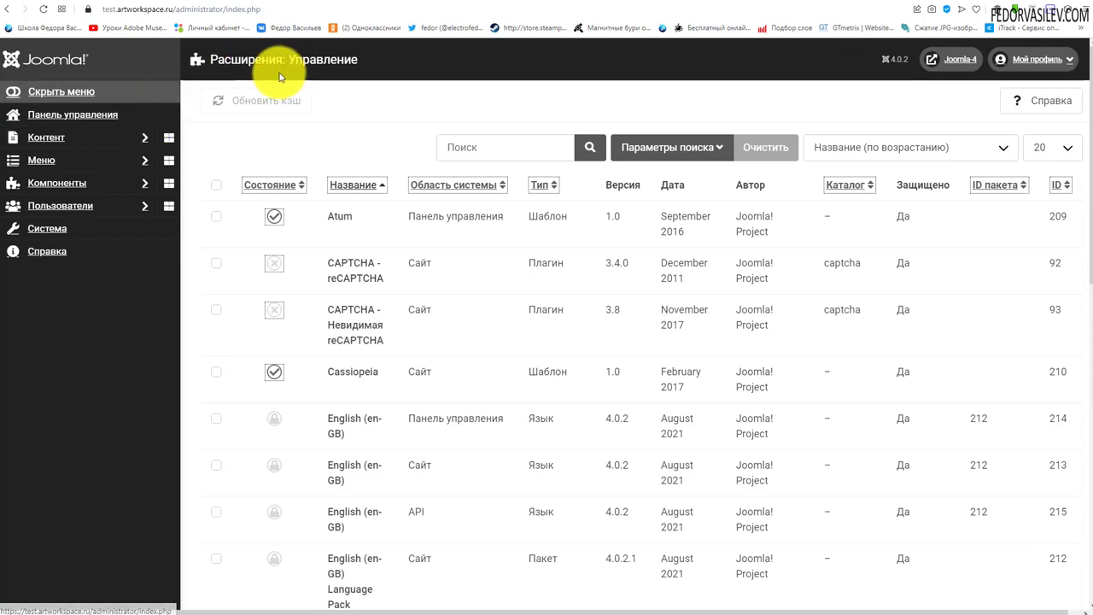
click(216, 185)
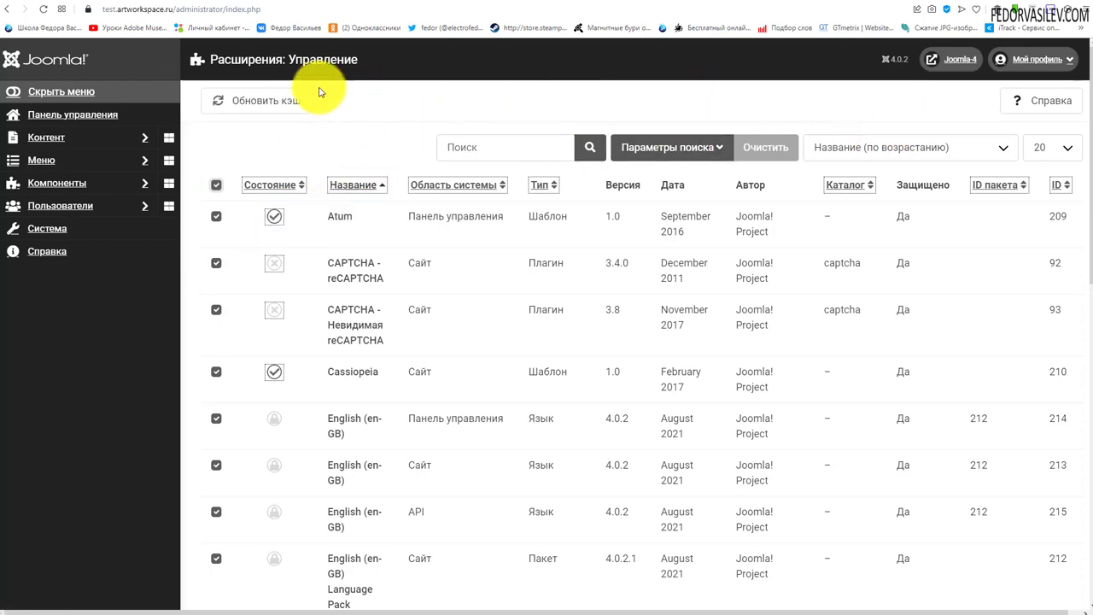
scroll(586, 256, down, 10)
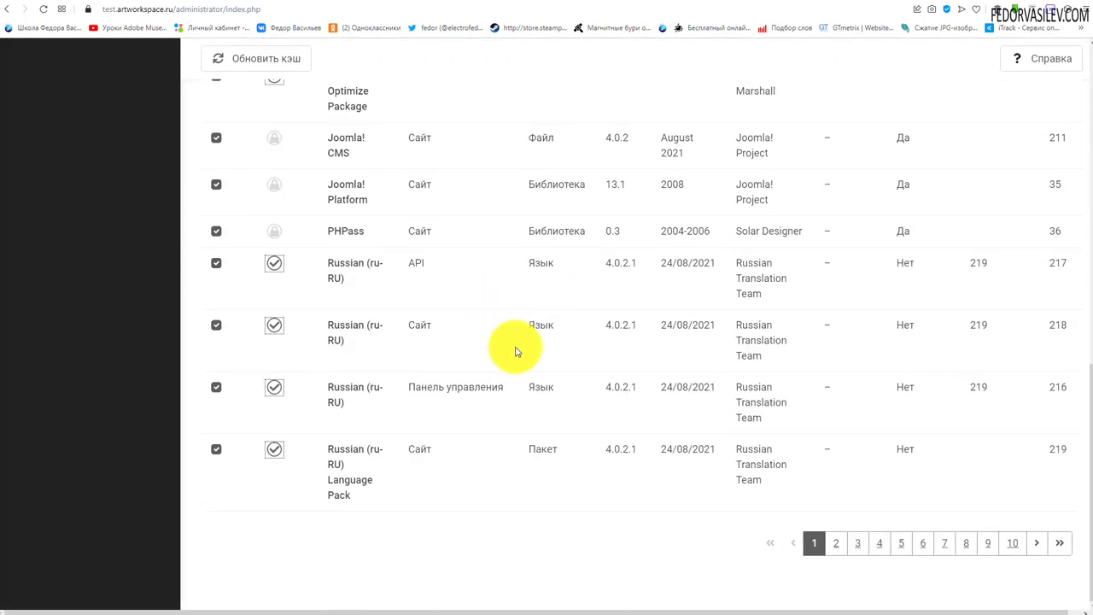
scroll(251, 305, up, 10)
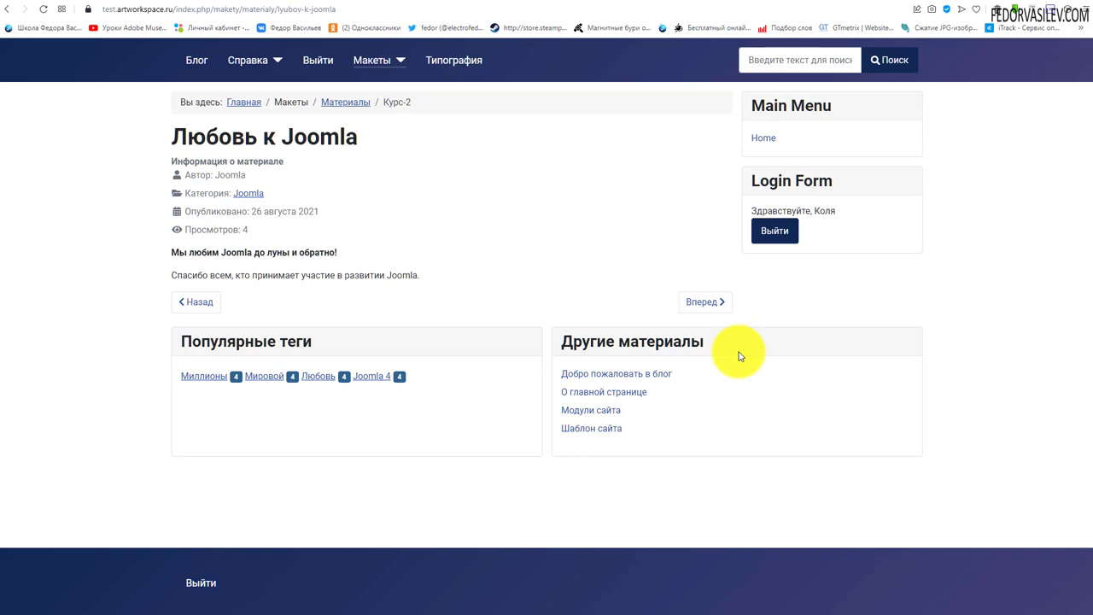
- Expand the site's Макеты menu and its Материалы submenu to check the items shown to the logged-in visitor
click(399, 60)
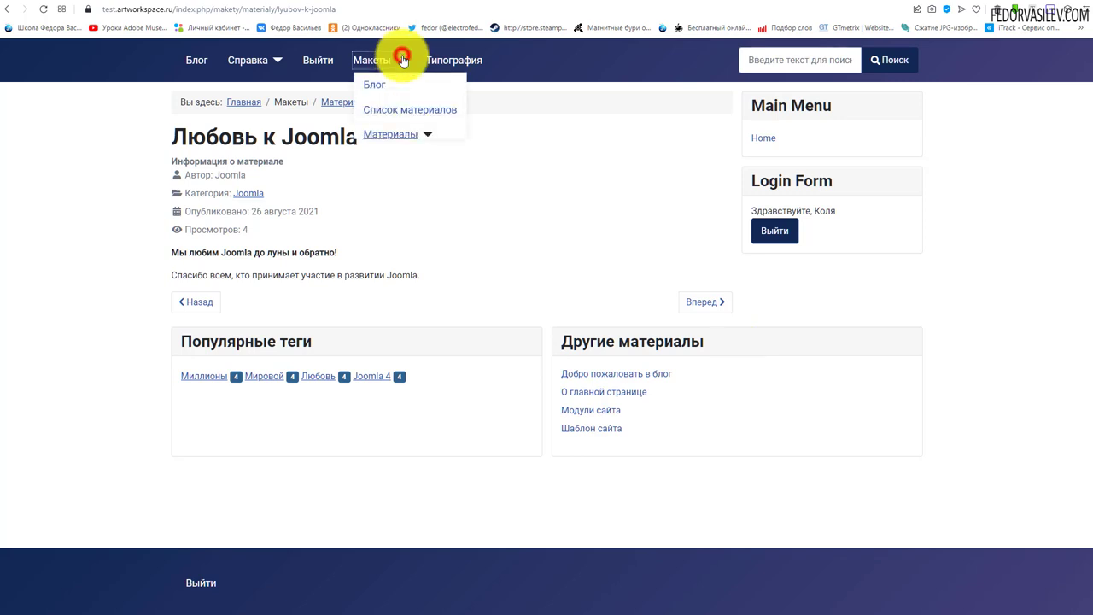
click(428, 135)
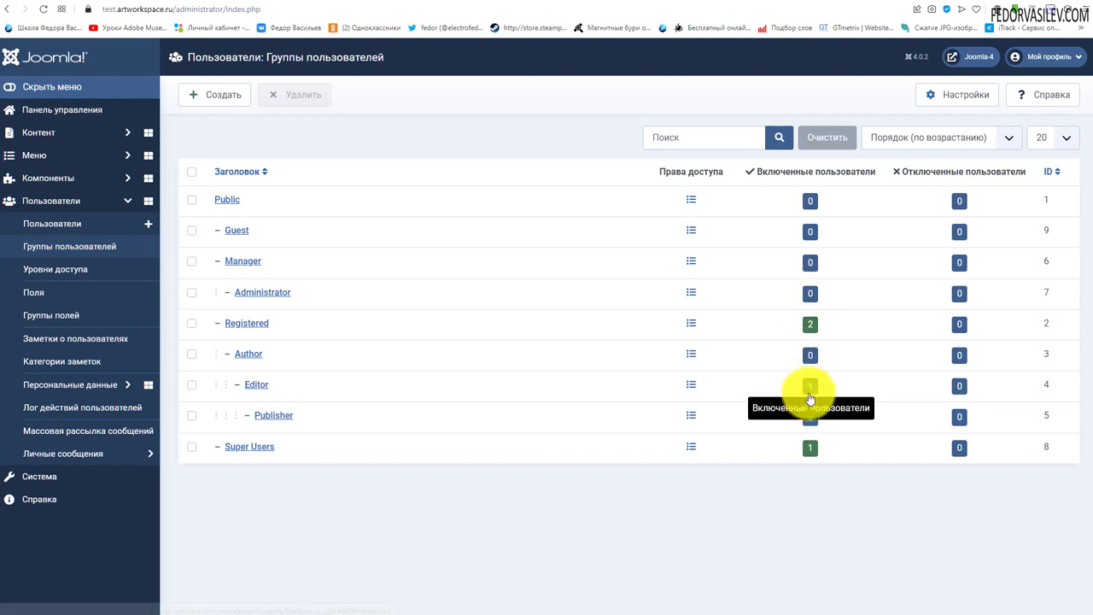
- View the enabled users of the Registered group, and return to the user groups list
click(810, 323)
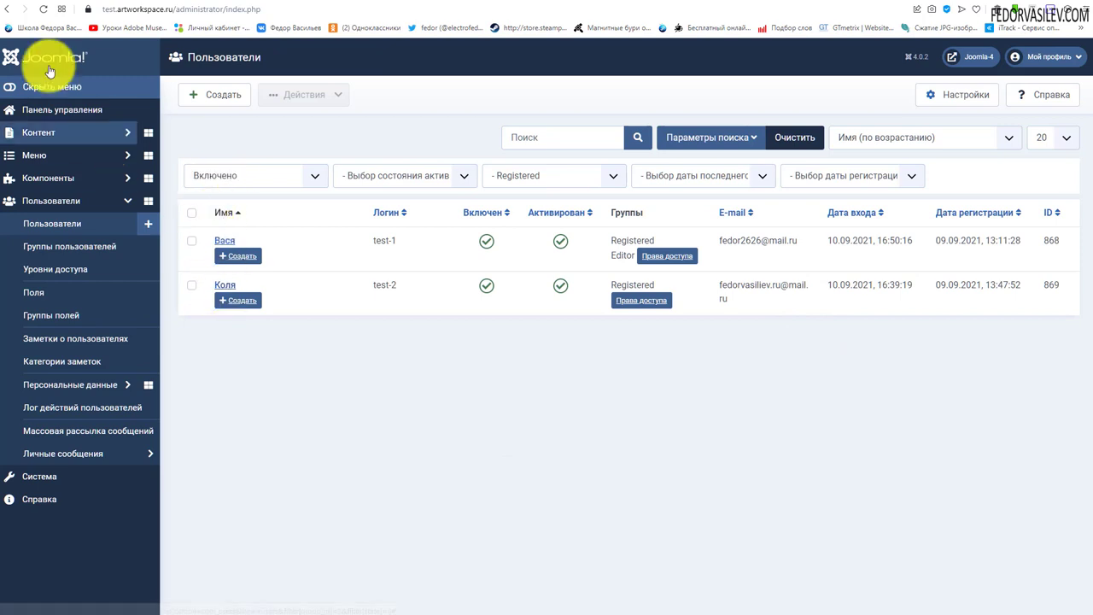
click(6, 9)
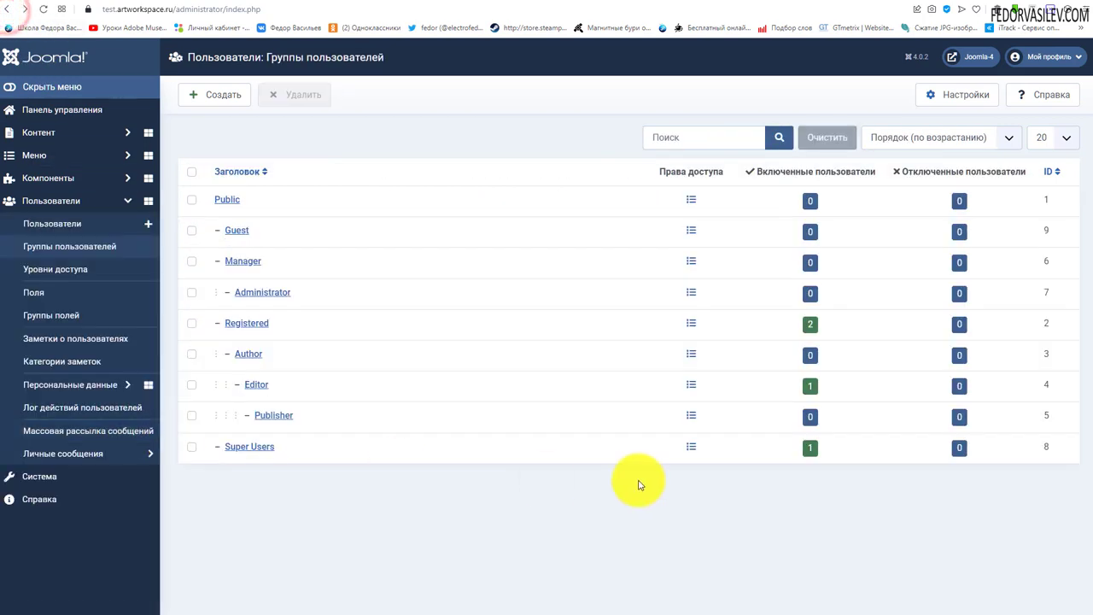
- View the enabled users of the Editor and Super Users groups, and return to the user groups list
click(811, 388)
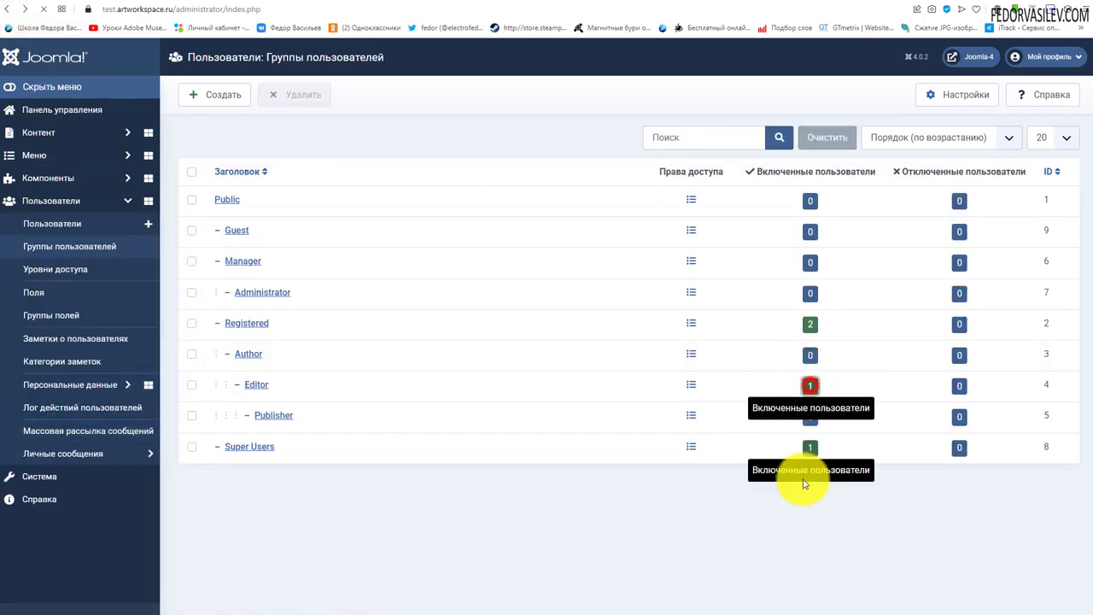
click(6, 9)
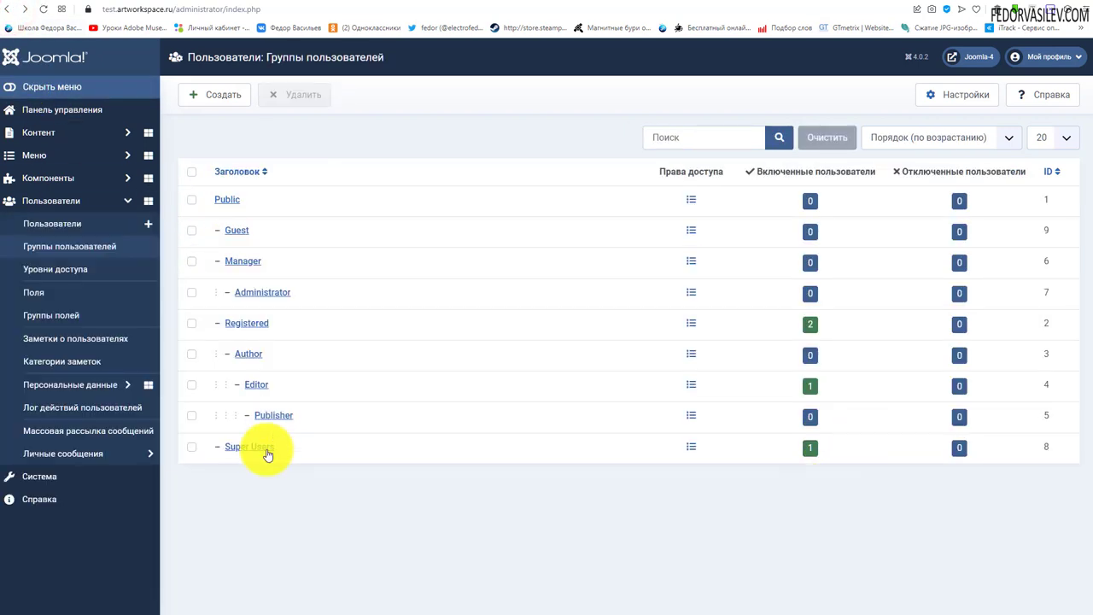
click(810, 447)
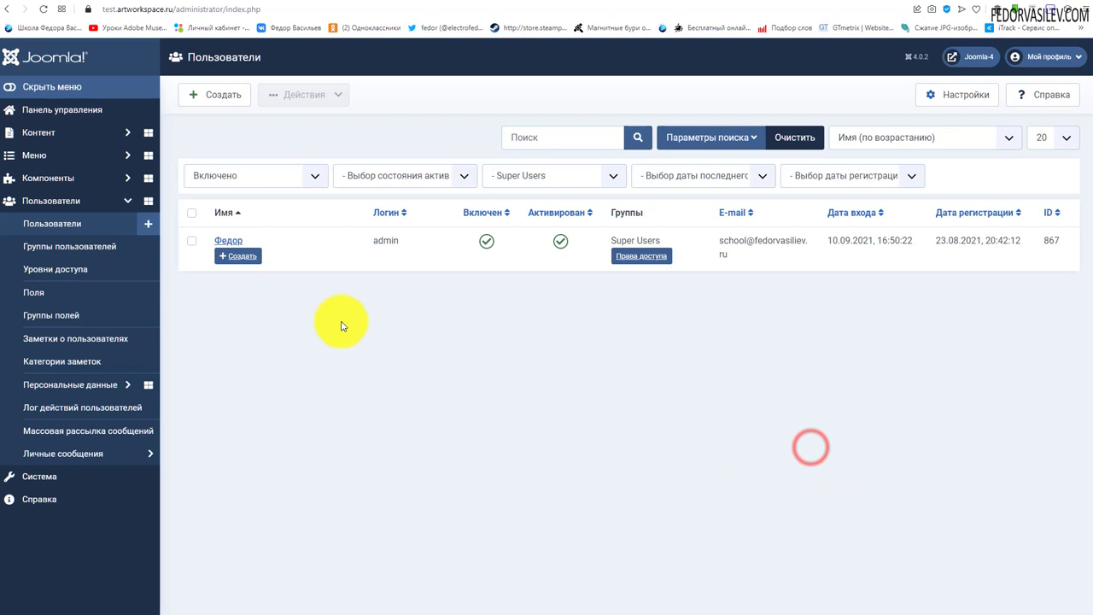
click(6, 8)
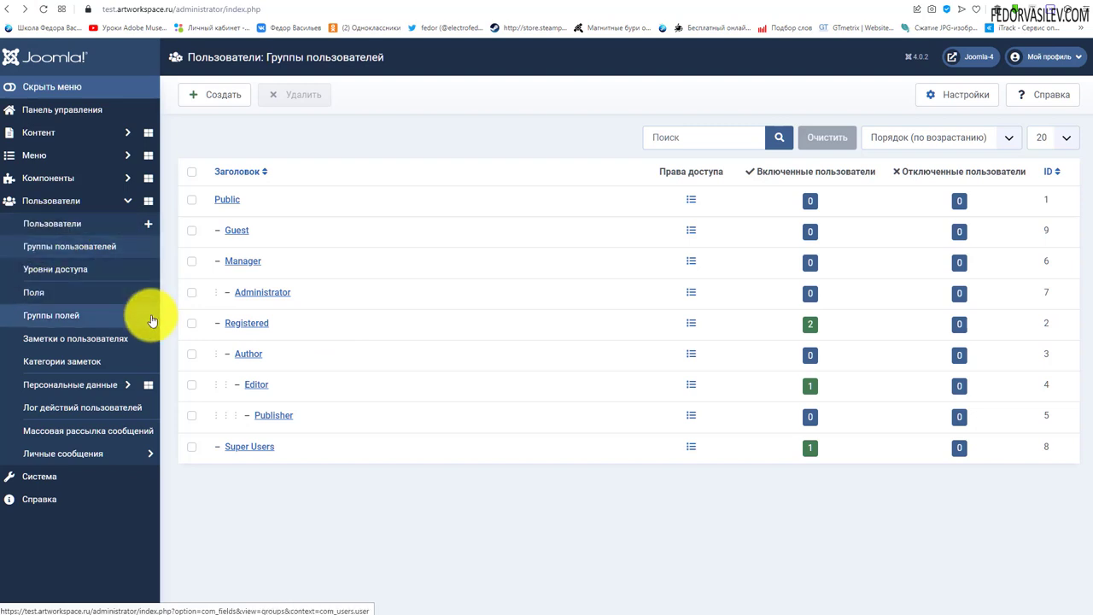
- Create a user group titled Курс-1 with Public as its parent group, and save and close it
click(233, 96)
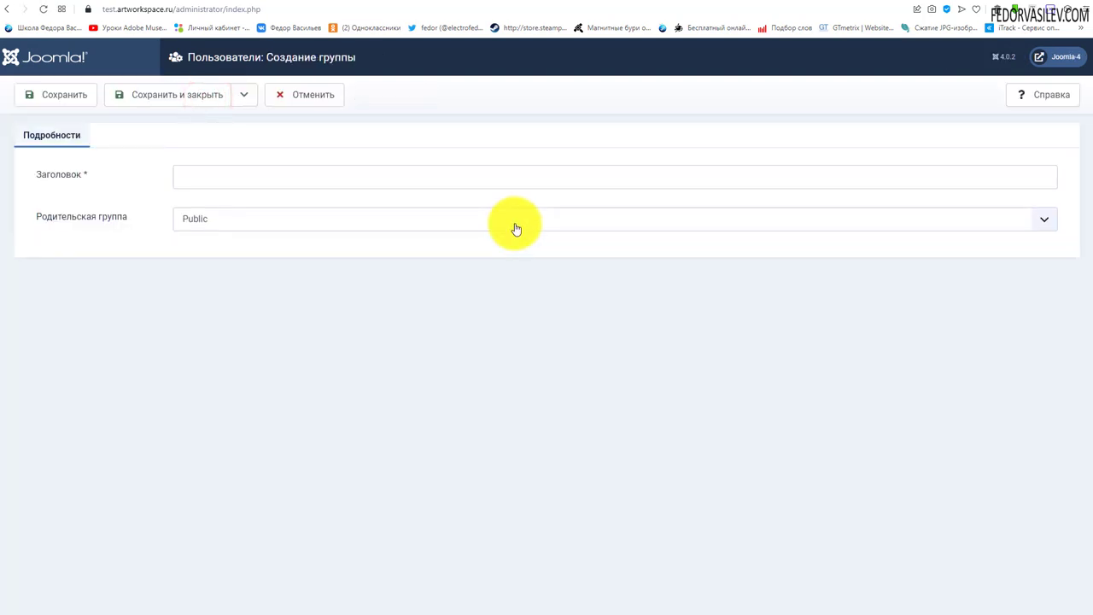
click(232, 177)
text(Курс-1)
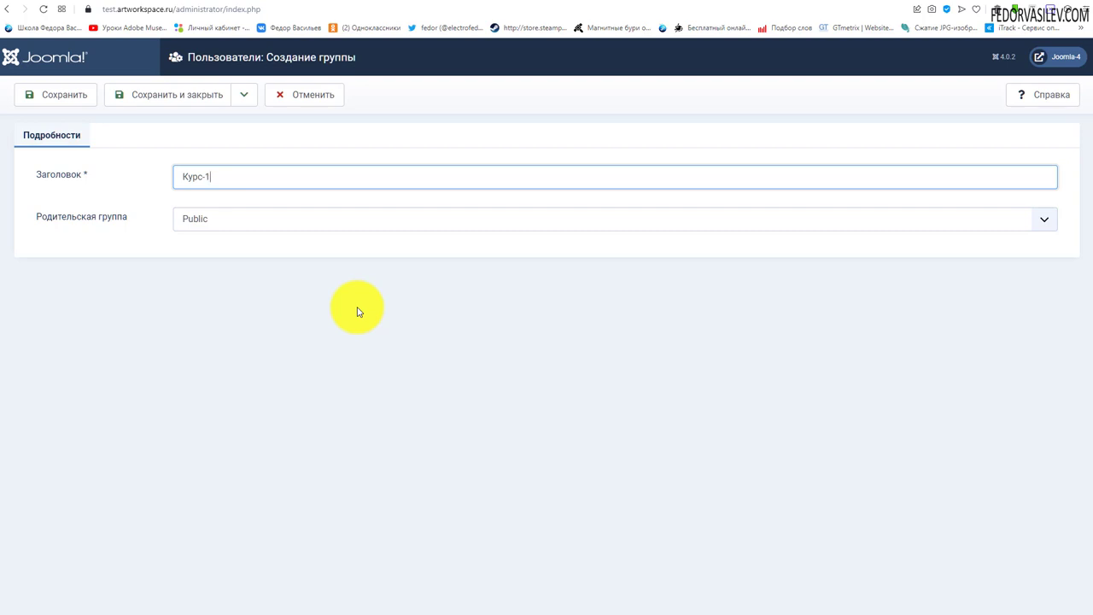
click(211, 221)
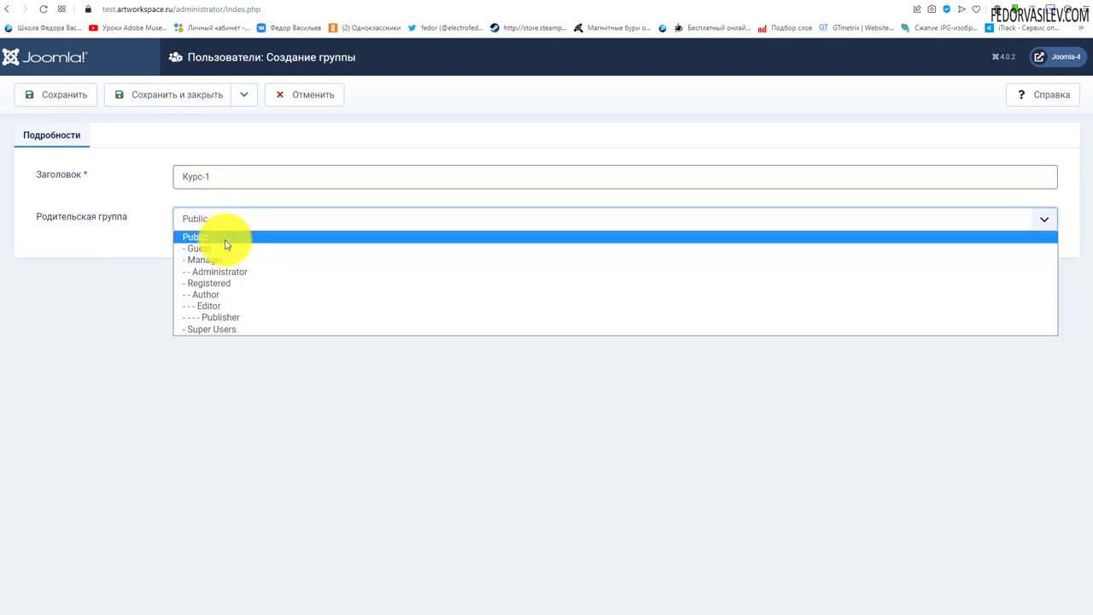
click(154, 236)
click(208, 223)
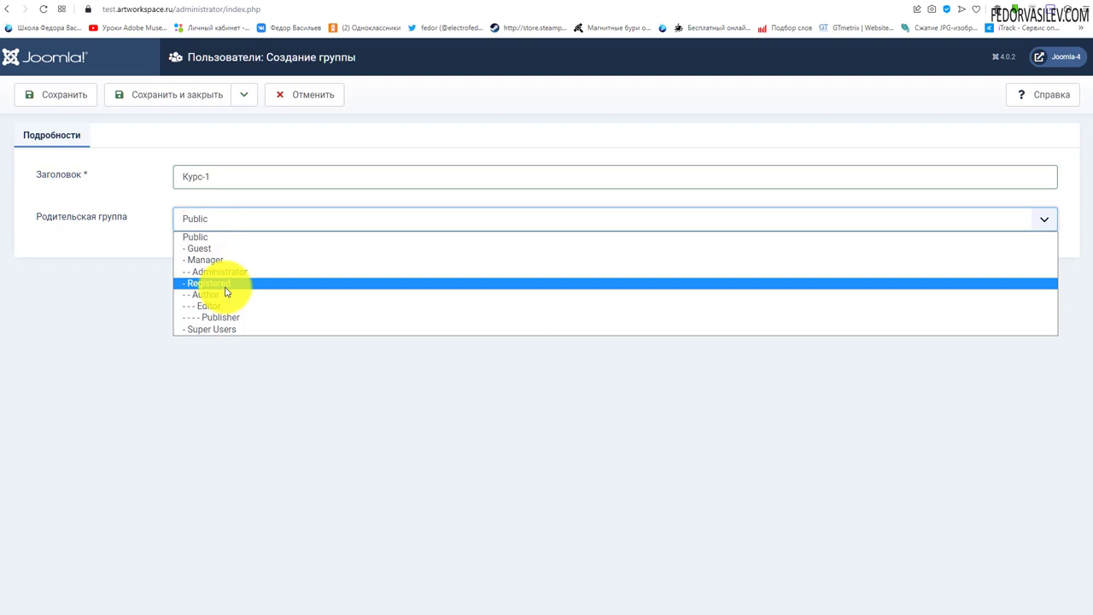
click(120, 235)
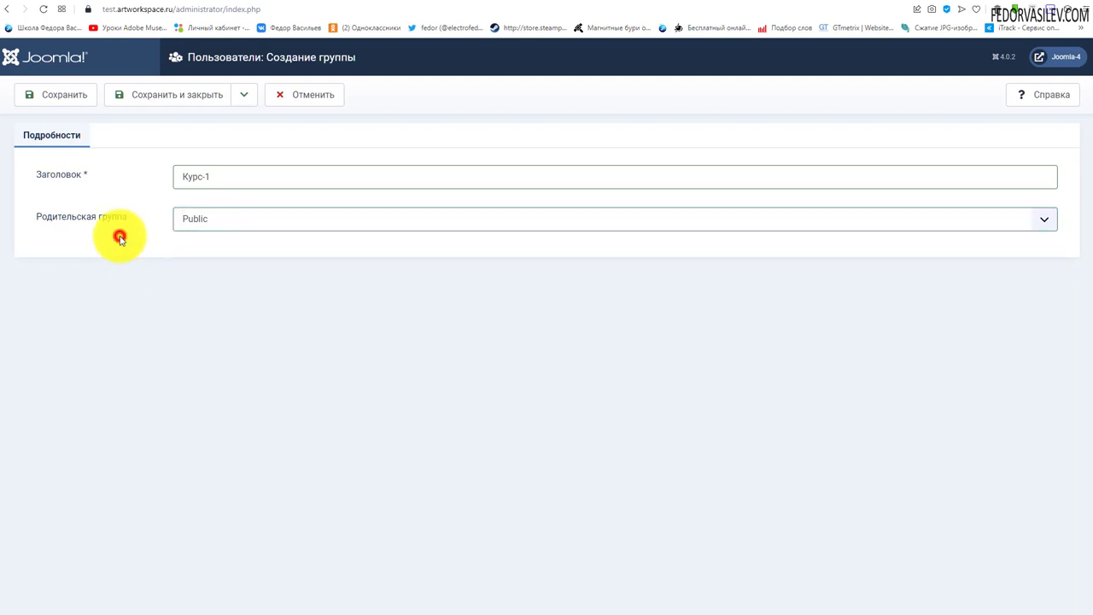
click(167, 97)
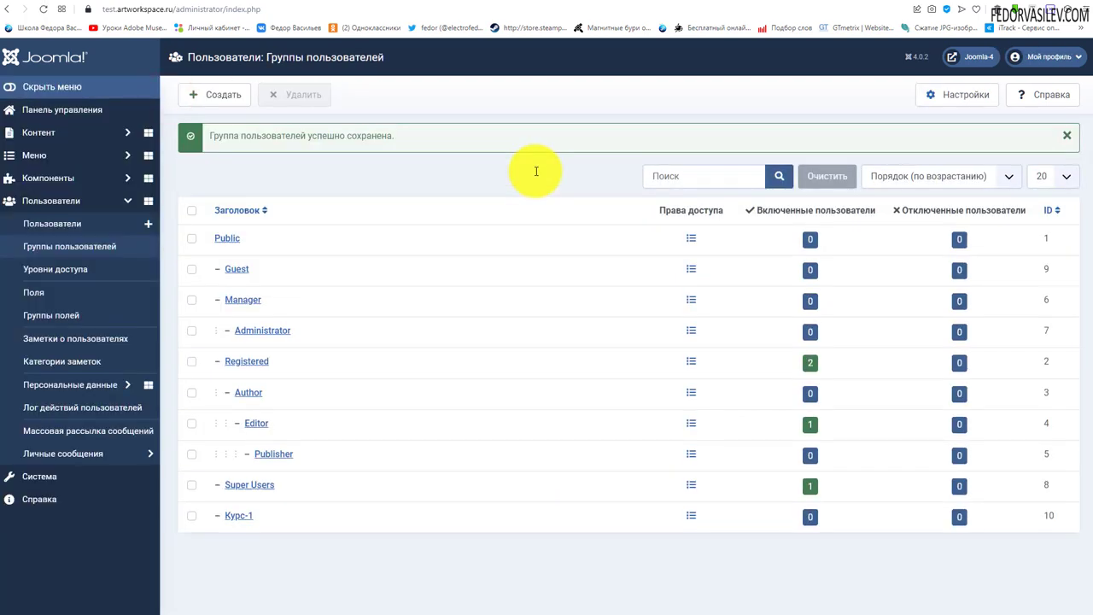
drag(275, 139, 419, 139)
click(439, 177)
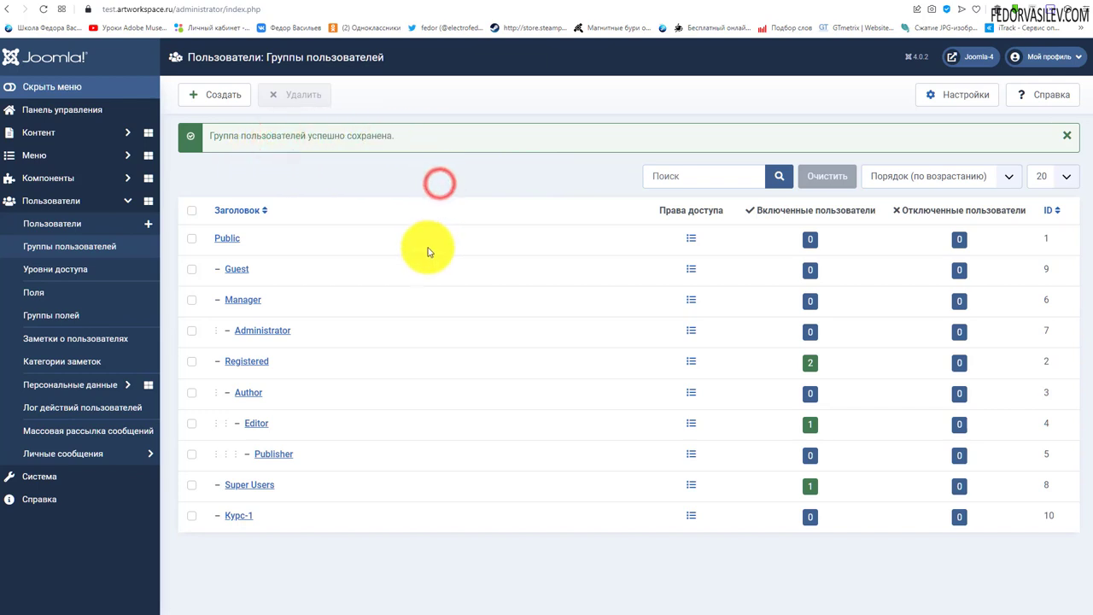
drag(227, 516, 254, 516)
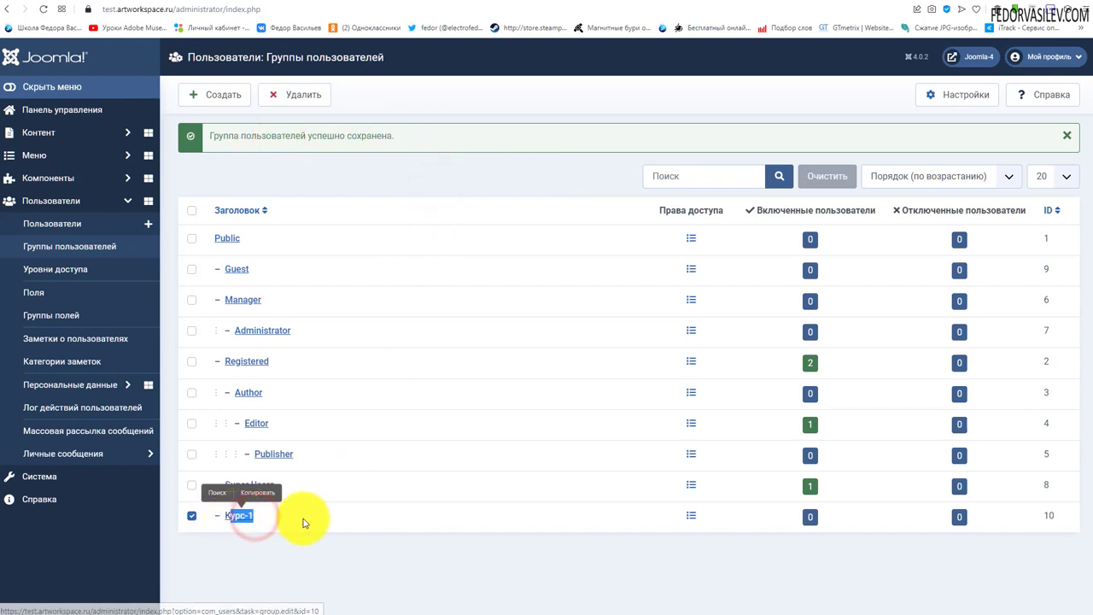
- Create an access level titled Курс-1 that grants access to the Курс-1 user group, and save and close it
click(53, 269)
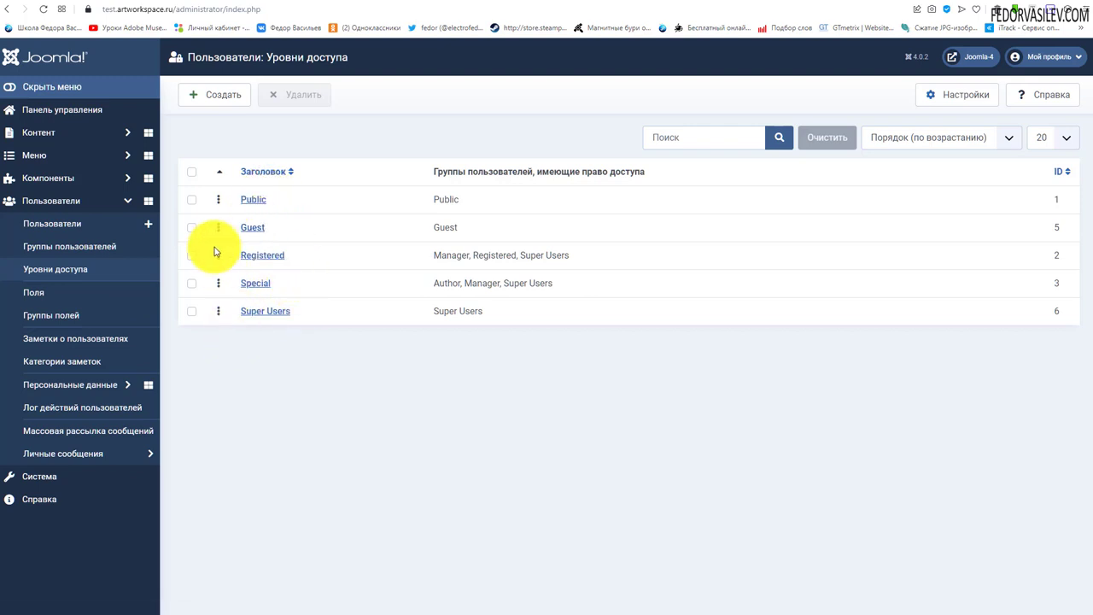
click(214, 95)
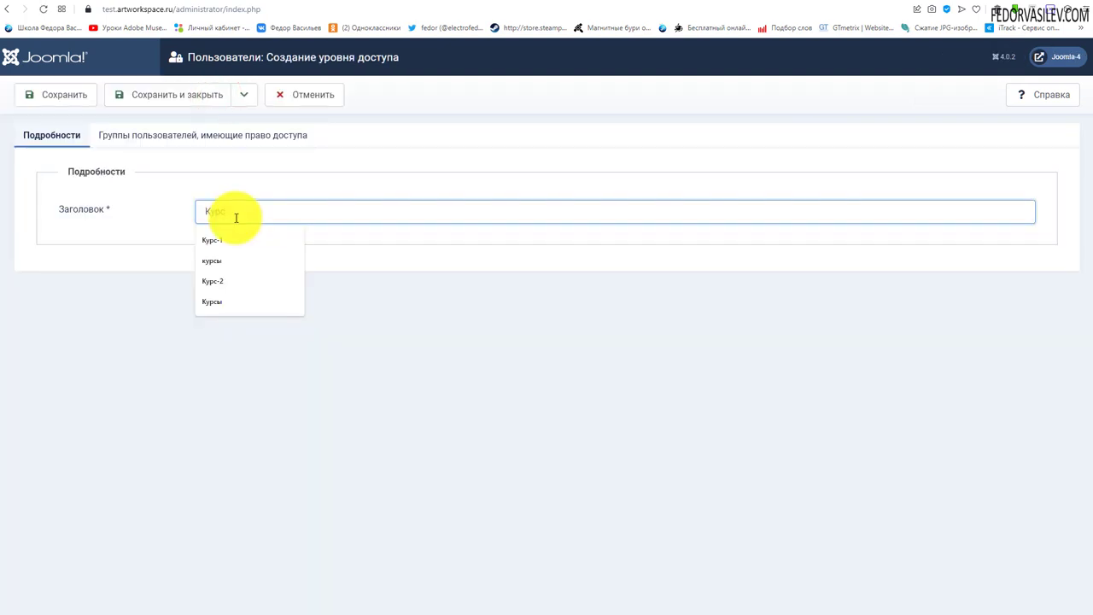
click(225, 244)
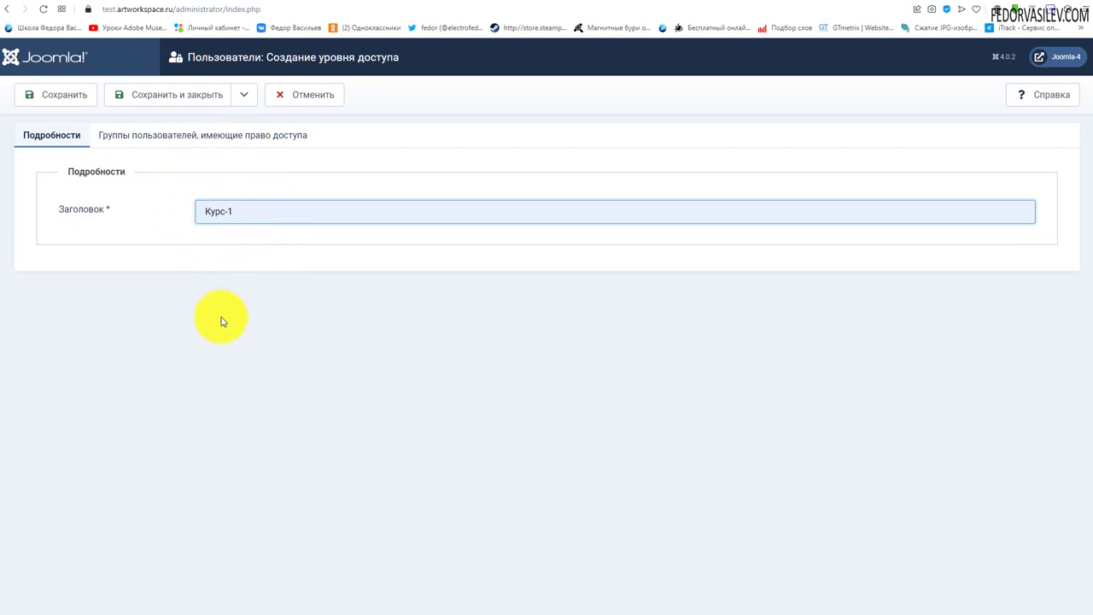
click(147, 141)
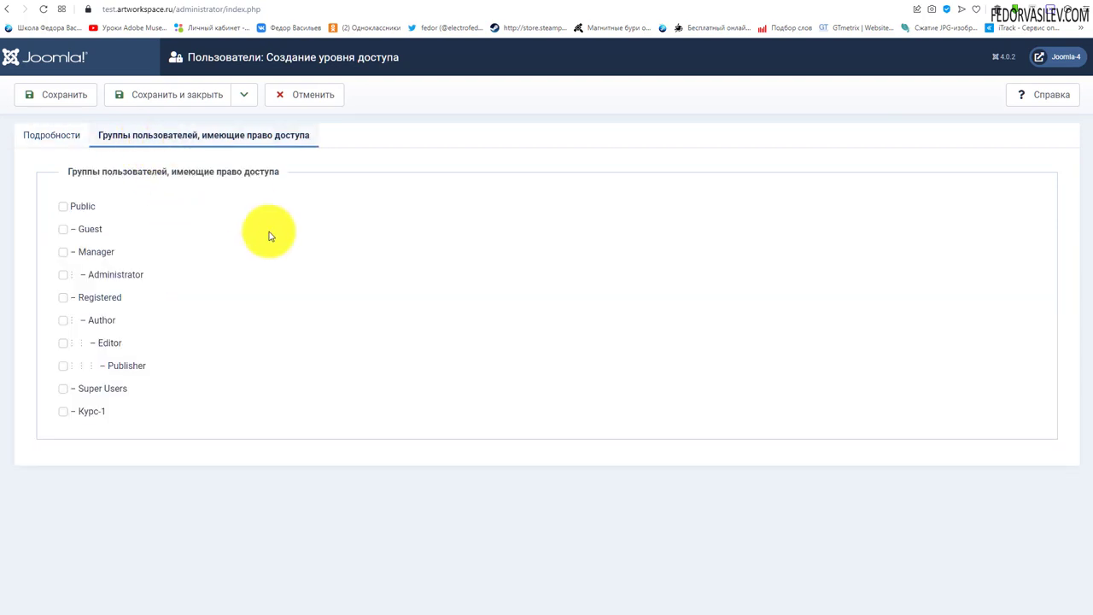
click(63, 411)
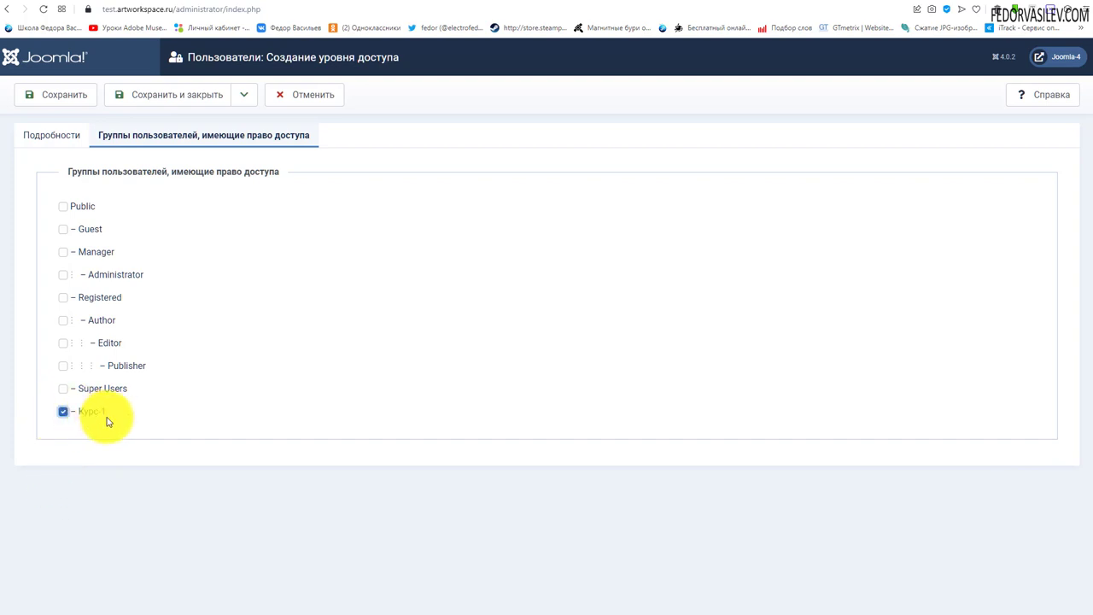
click(172, 89)
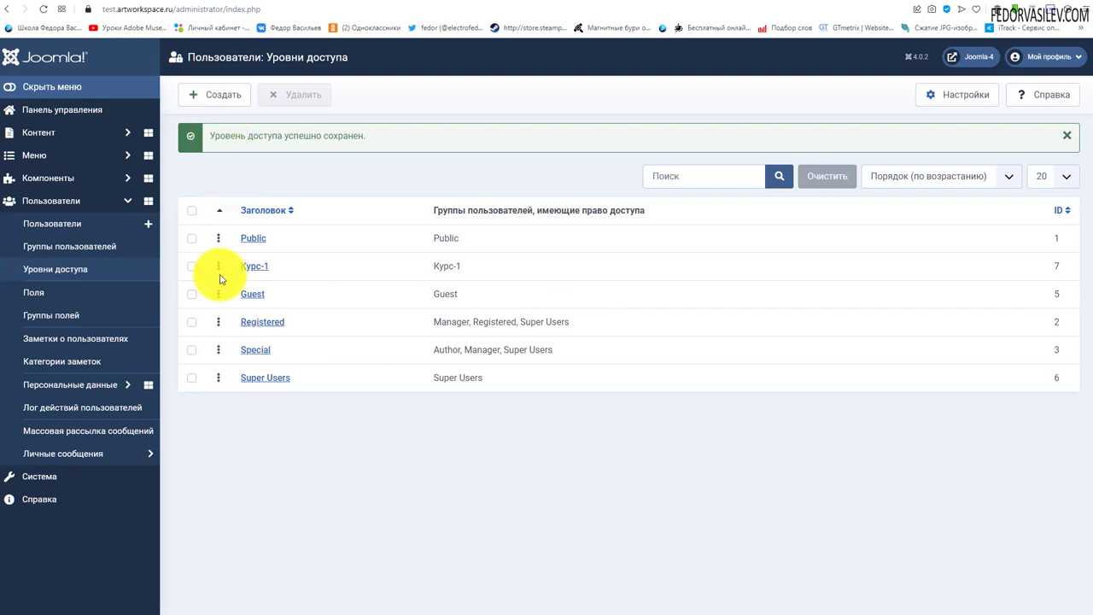
- Create a user group titled Курс-2 with Public as its parent group, and save and close it
click(62, 249)
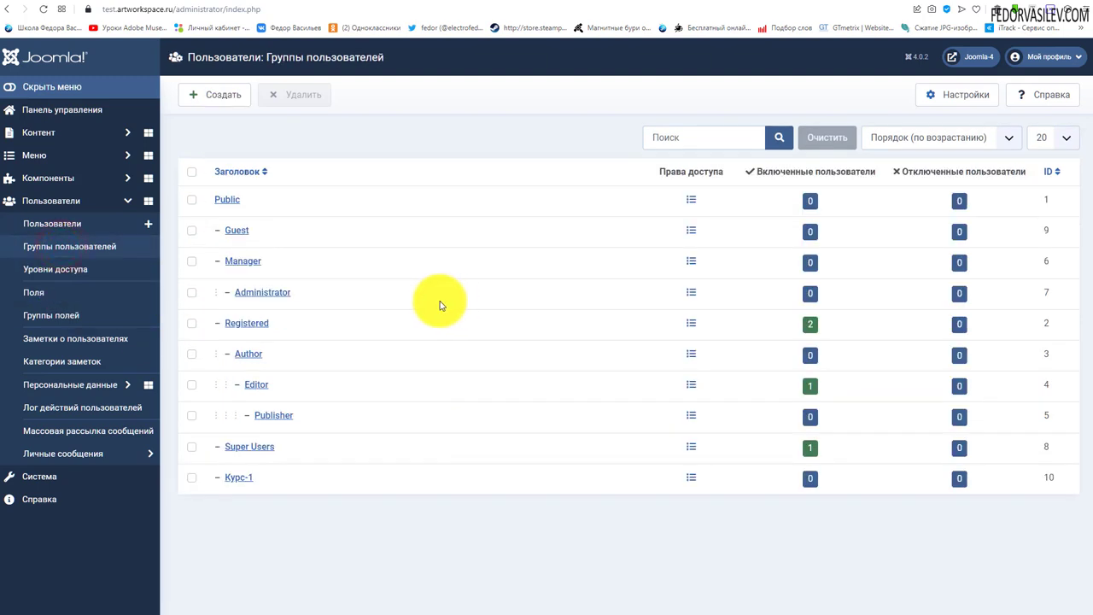
click(205, 101)
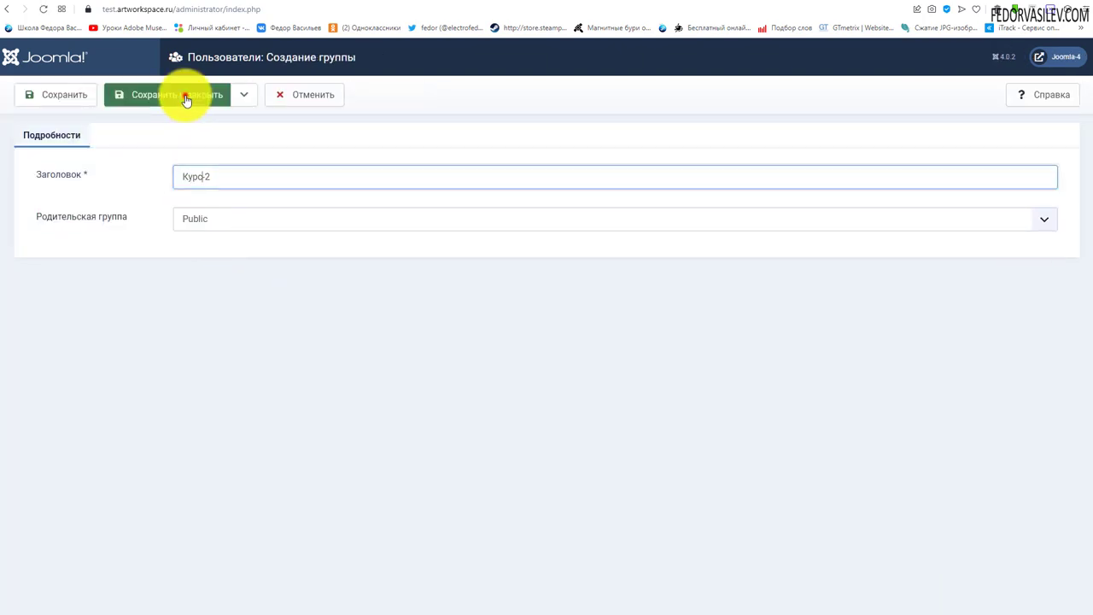
click(186, 97)
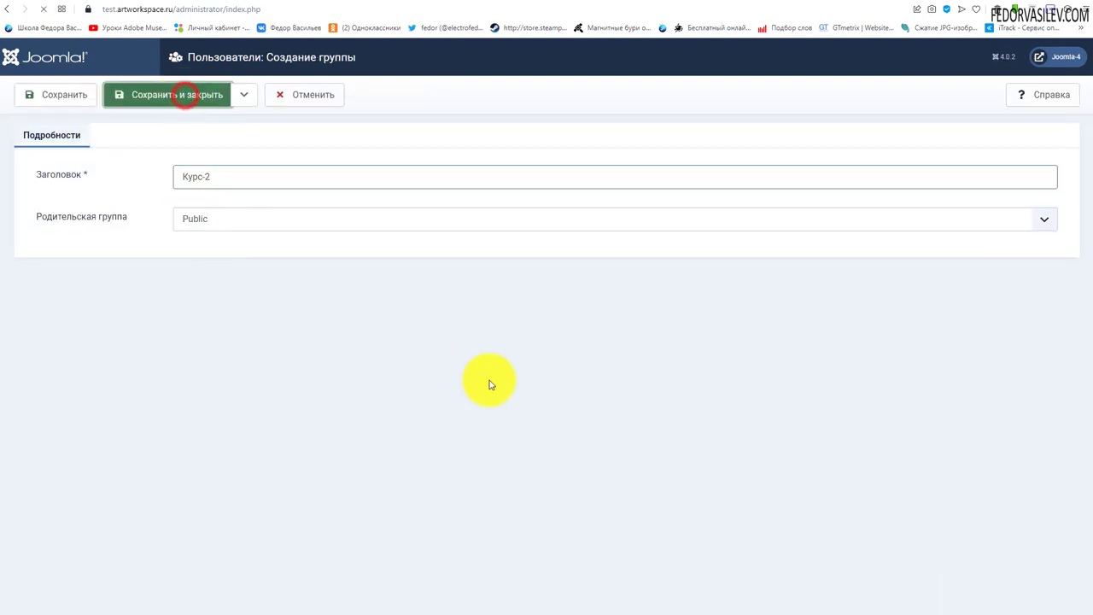
- Create an access level titled Курс-2 that grants access to the Курс-2 user group, and save and close it
click(49, 273)
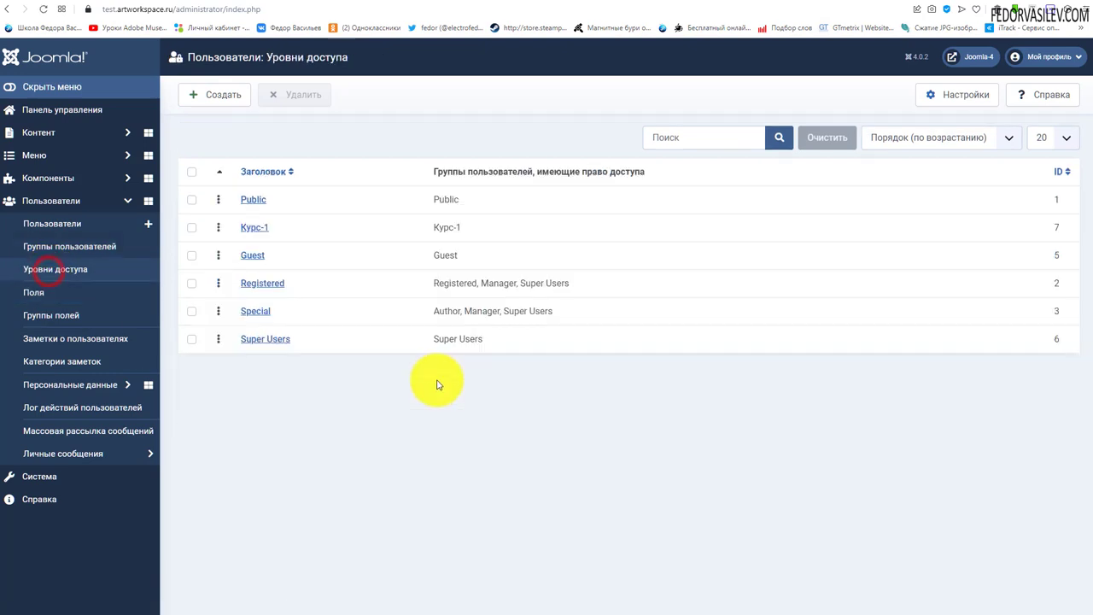
click(224, 96)
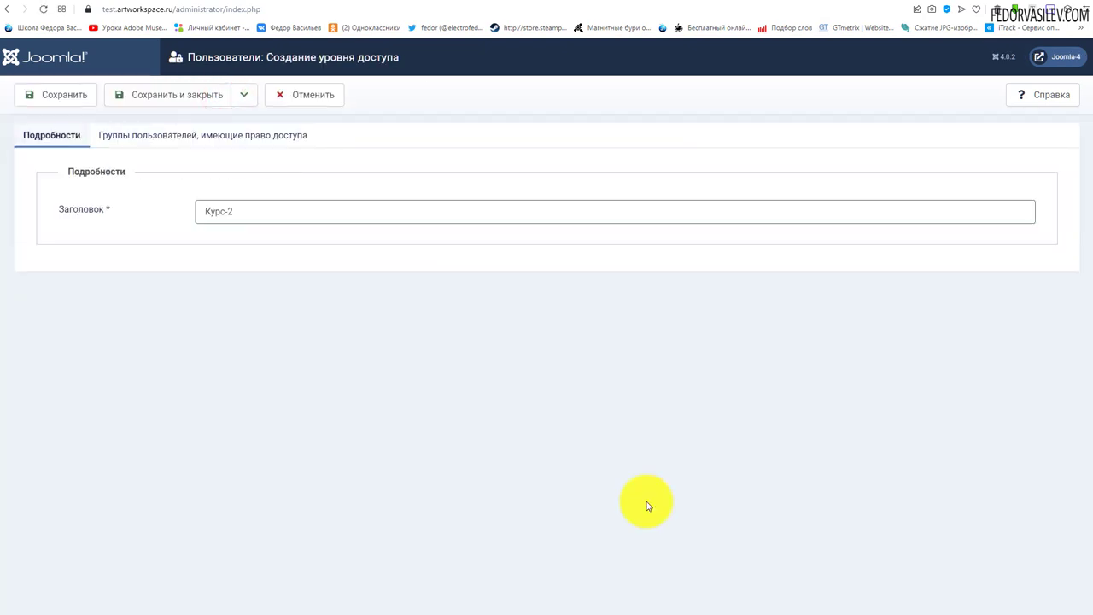
click(233, 214)
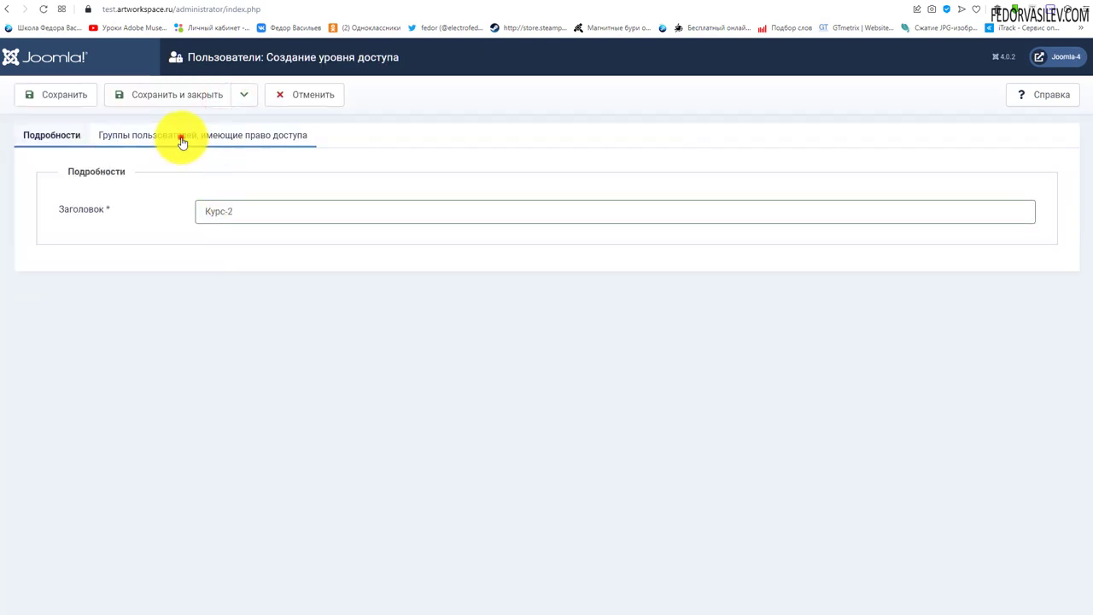
click(179, 136)
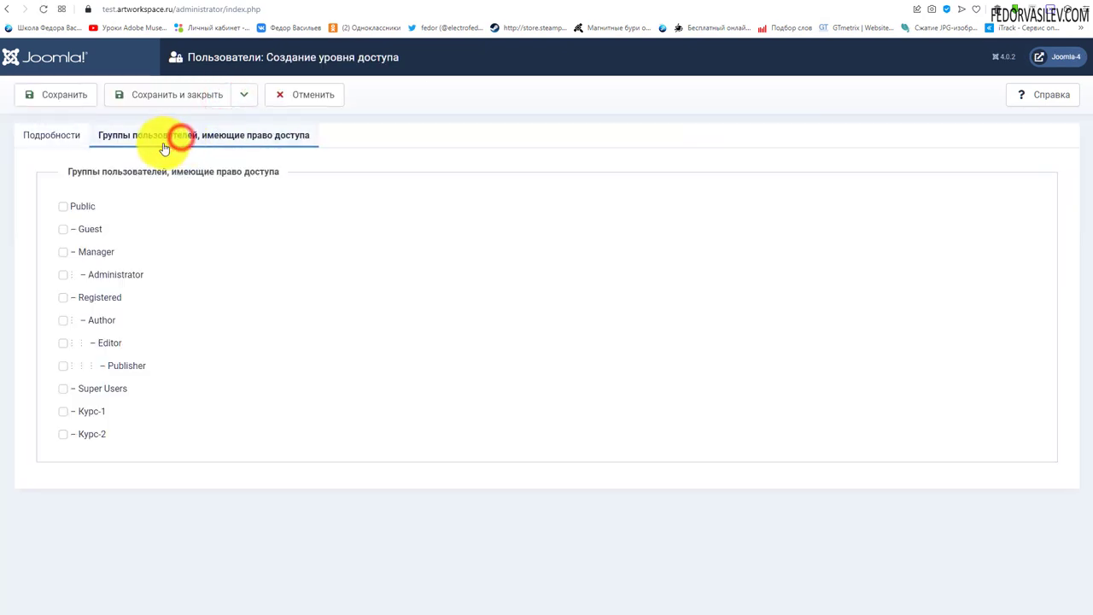
click(63, 433)
click(180, 94)
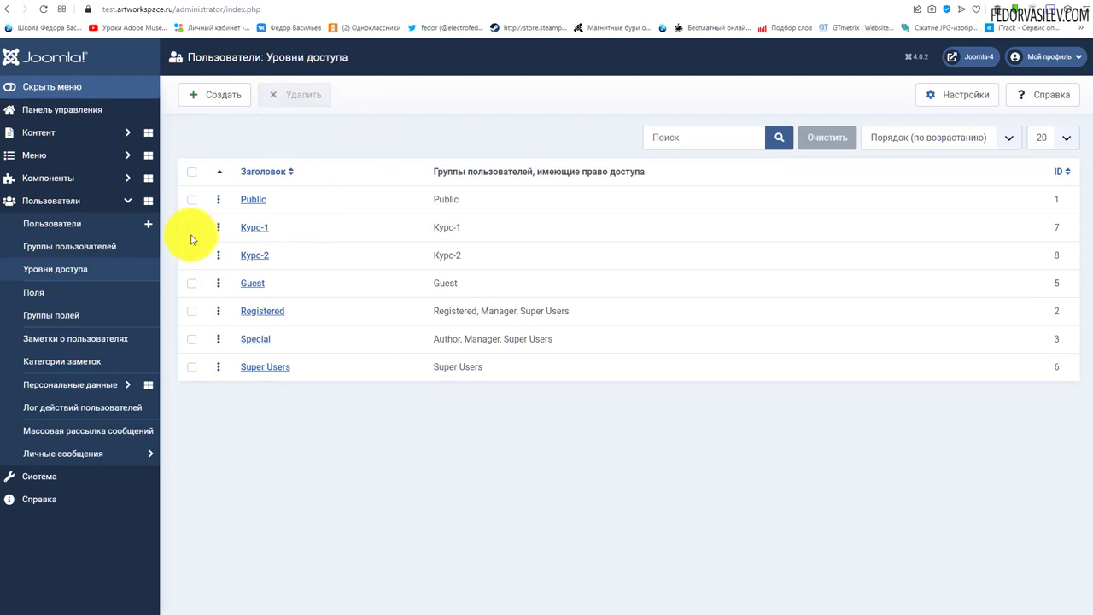
- Review the title and permitted user groups of the Курс-1 access level, and close it without changes
click(193, 229)
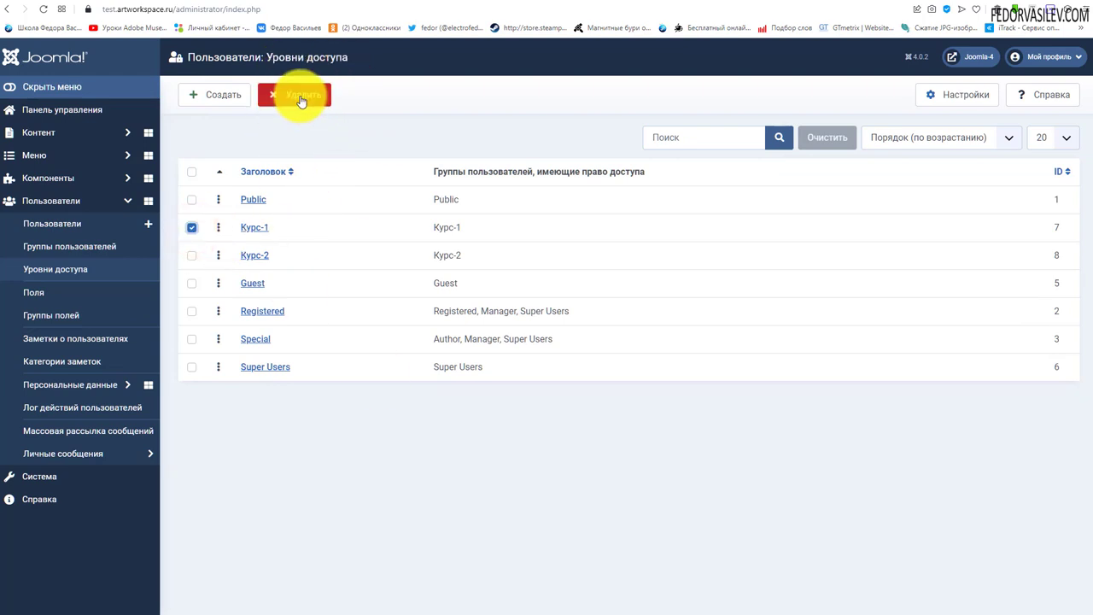
click(253, 228)
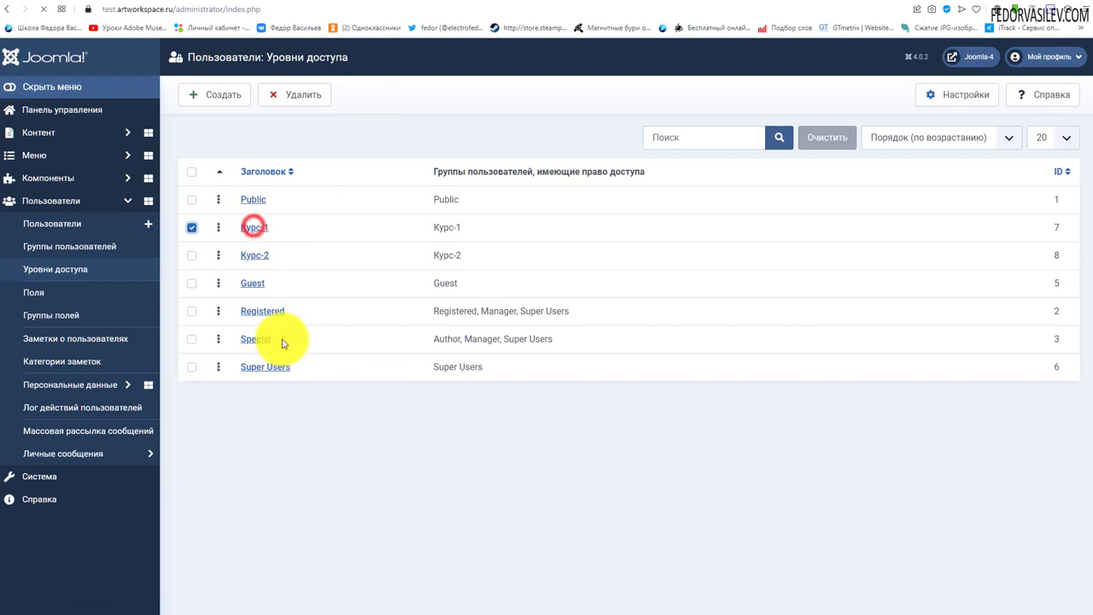
click(208, 135)
click(38, 137)
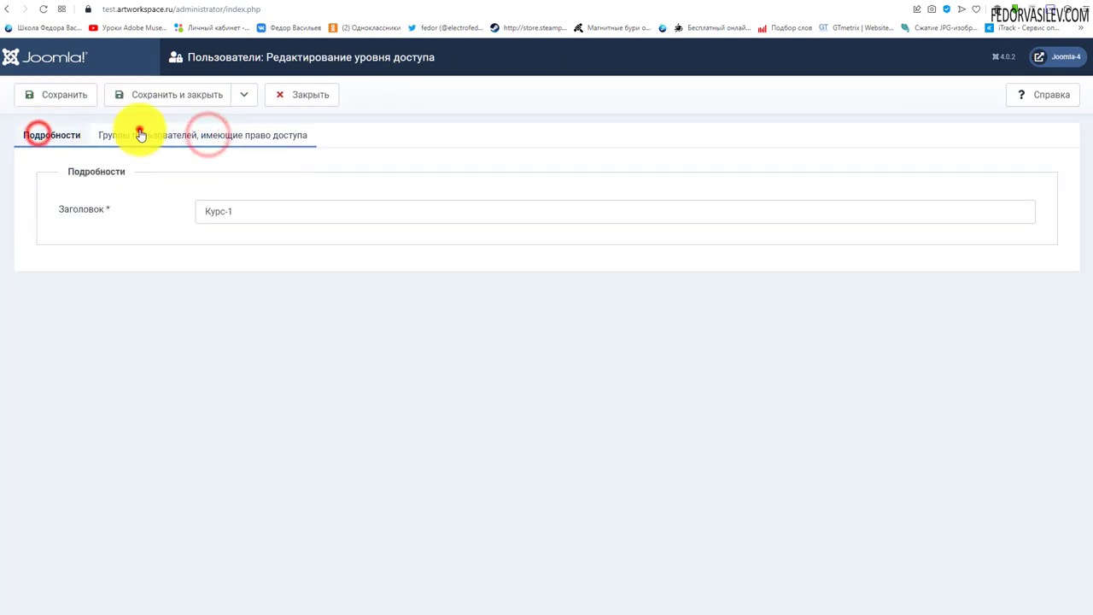
click(140, 135)
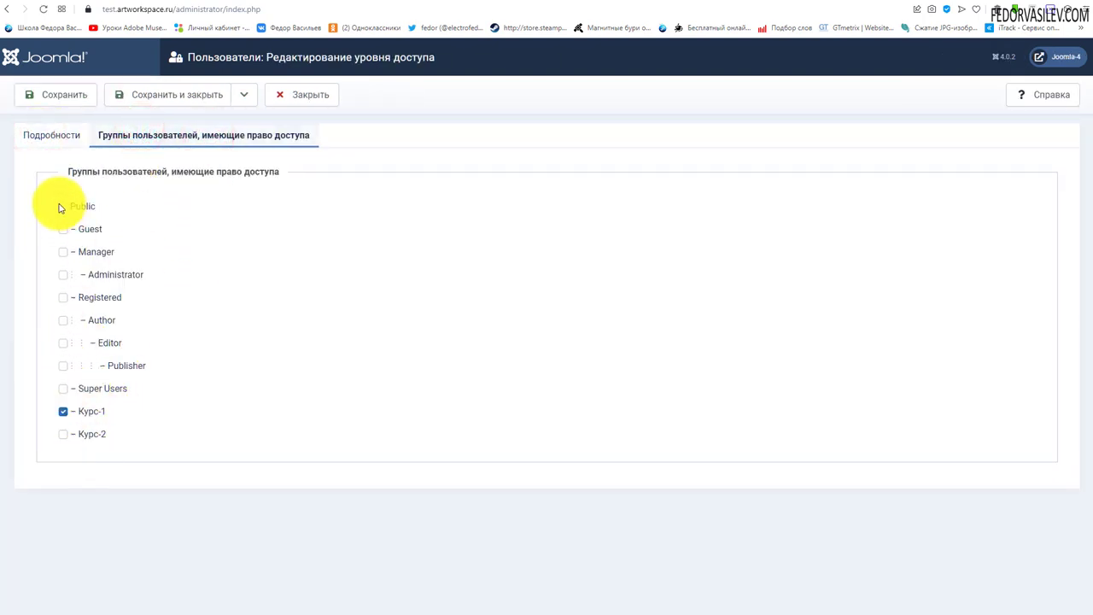
click(60, 138)
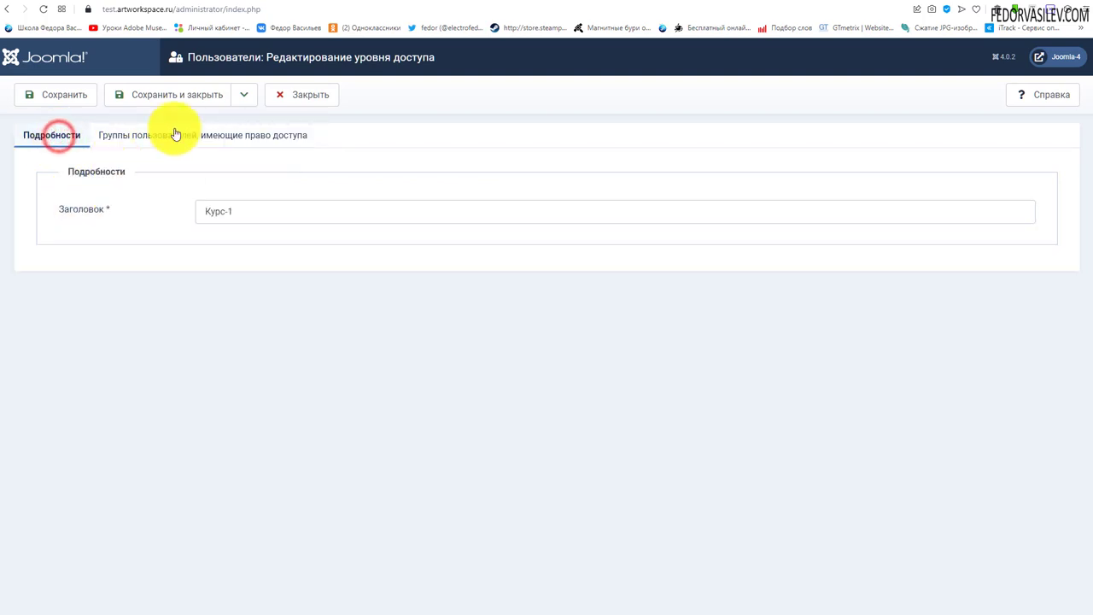
click(303, 96)
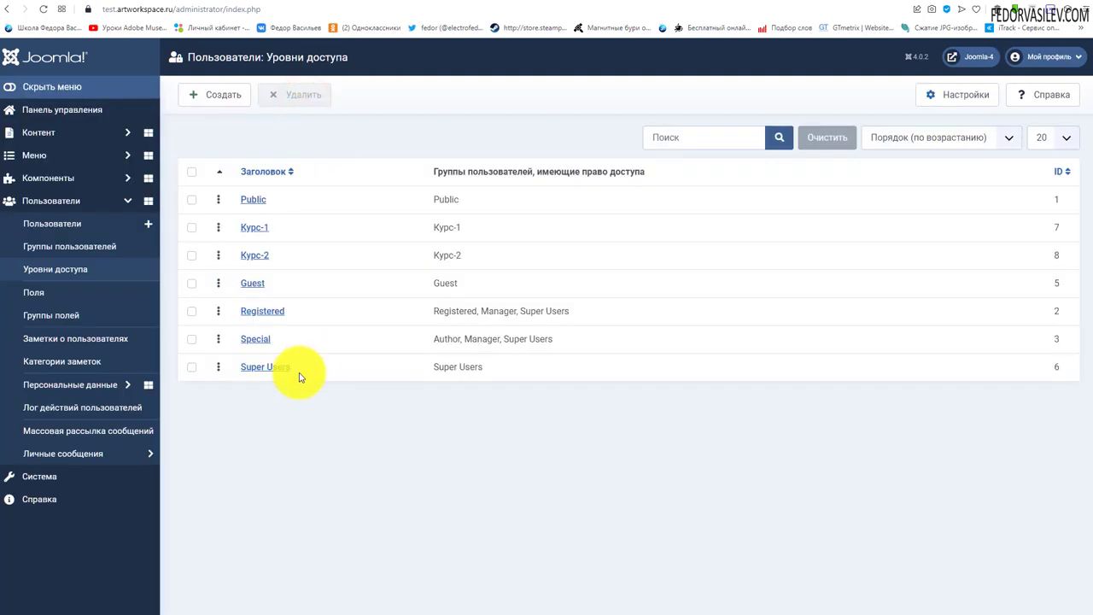
- Switch to the public site and view the Курс-1 page listed under Макеты and Материалы
click(474, 4)
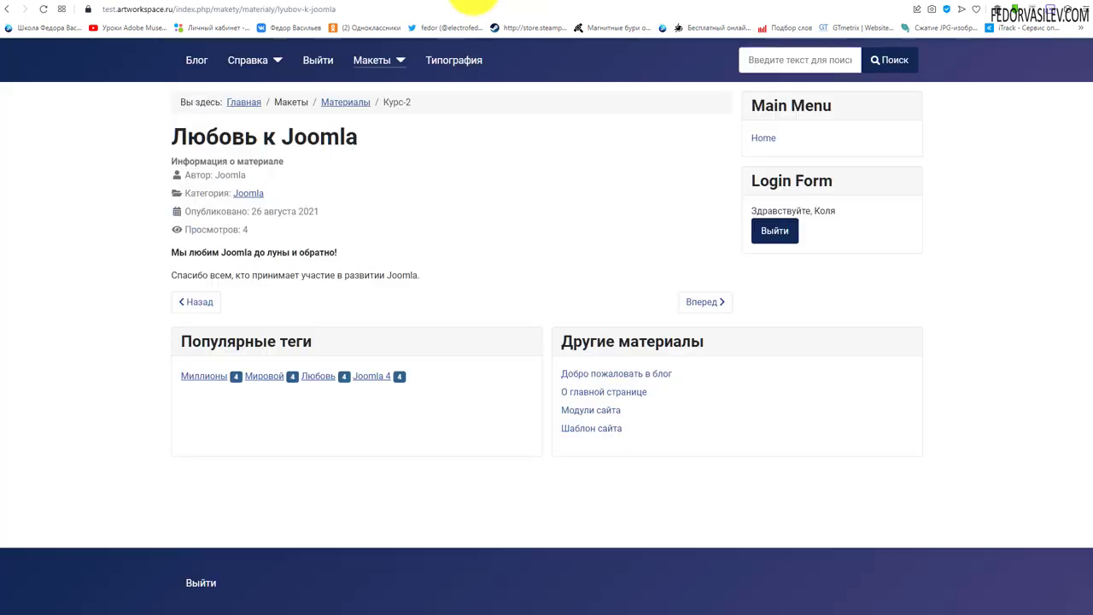
click(376, 67)
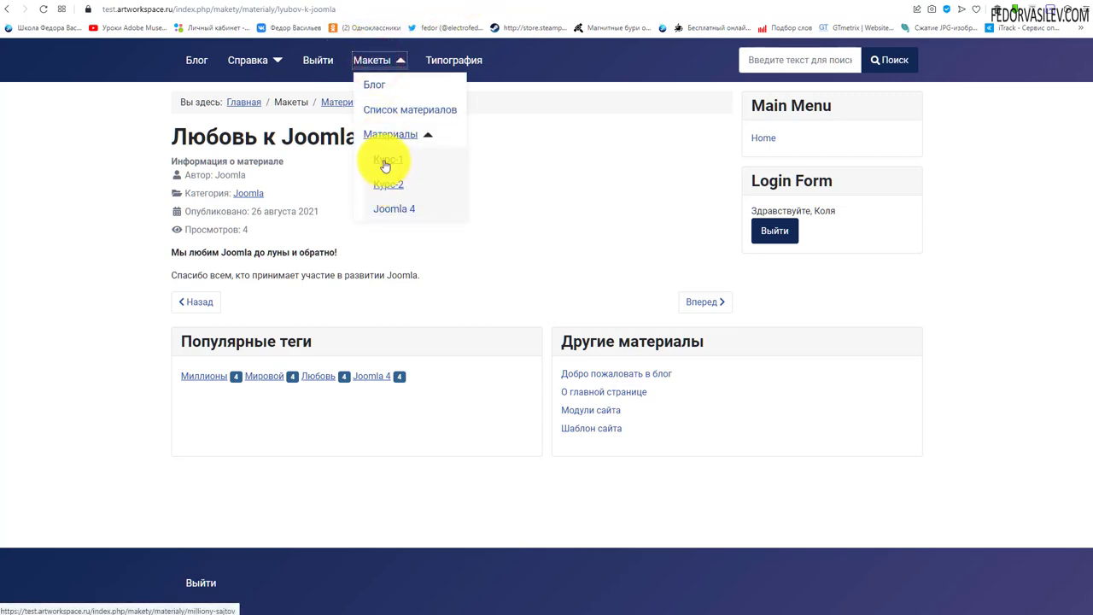
click(381, 160)
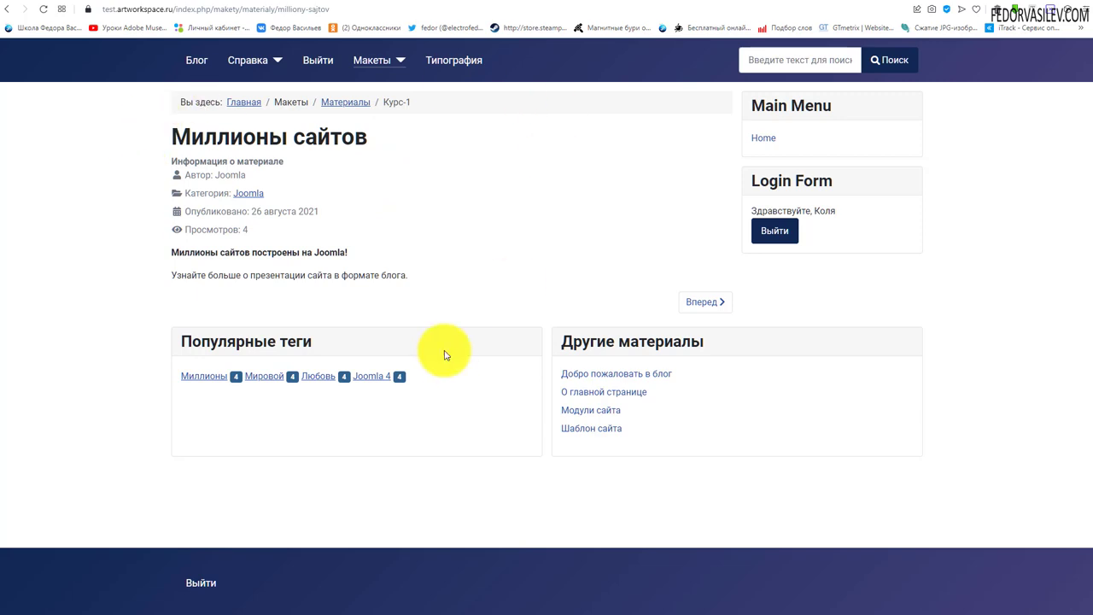
drag(437, 299, 191, 138)
click(495, 236)
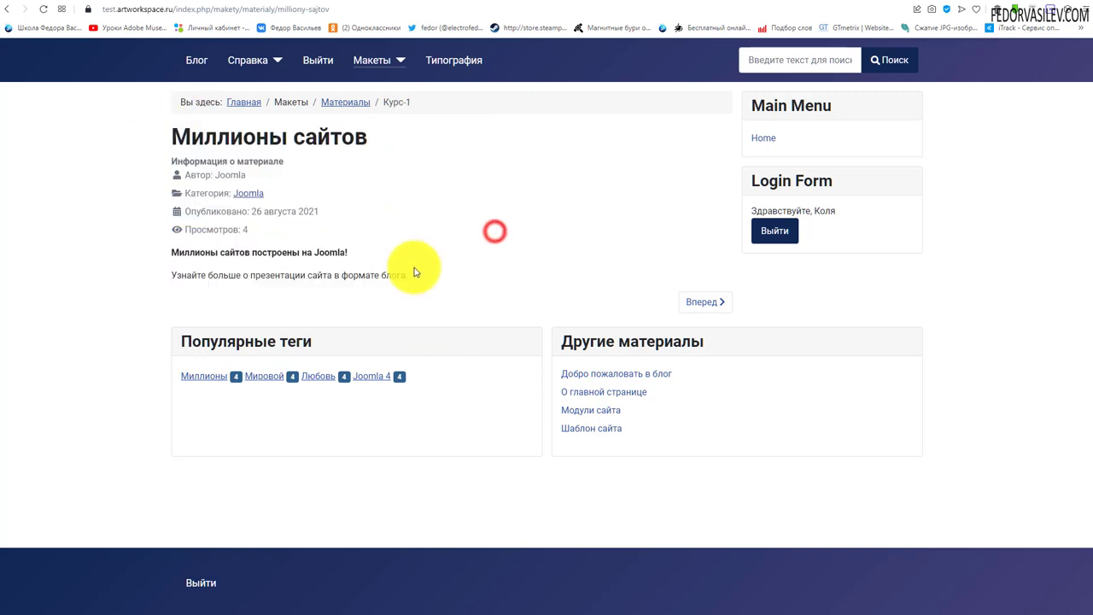
- Switch to the administrator area and open the Курс-1 item of Главное меню for editing
key(ctrl+Tab)
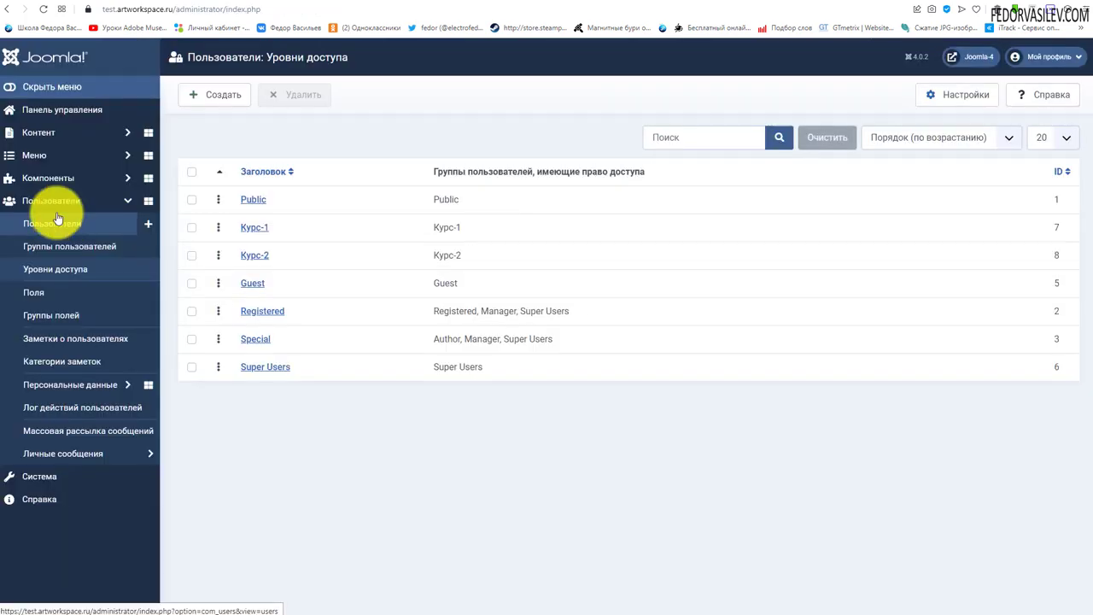
click(29, 156)
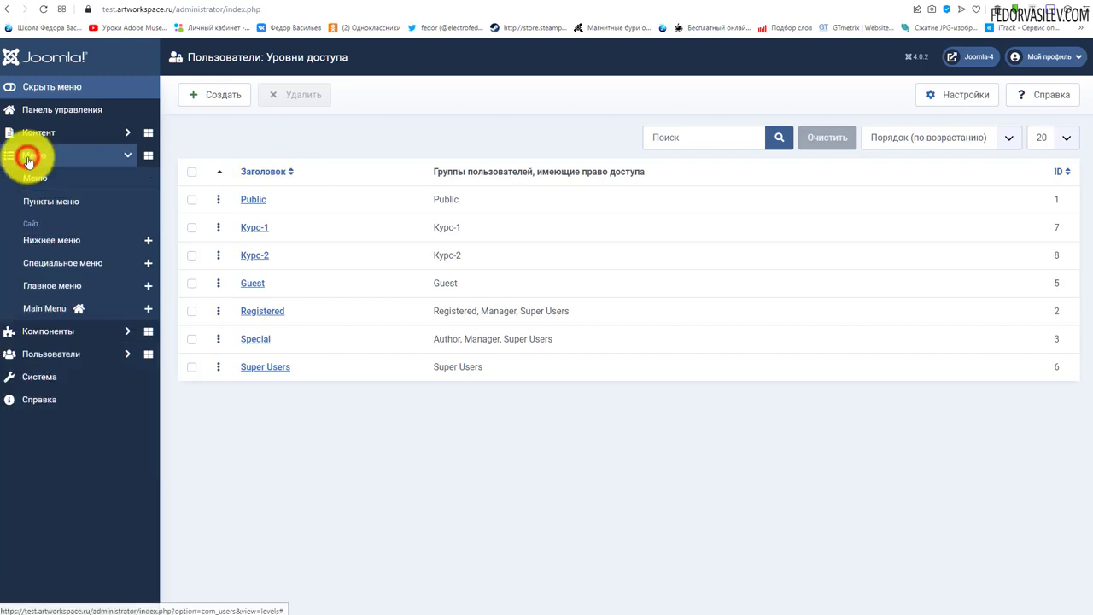
click(53, 293)
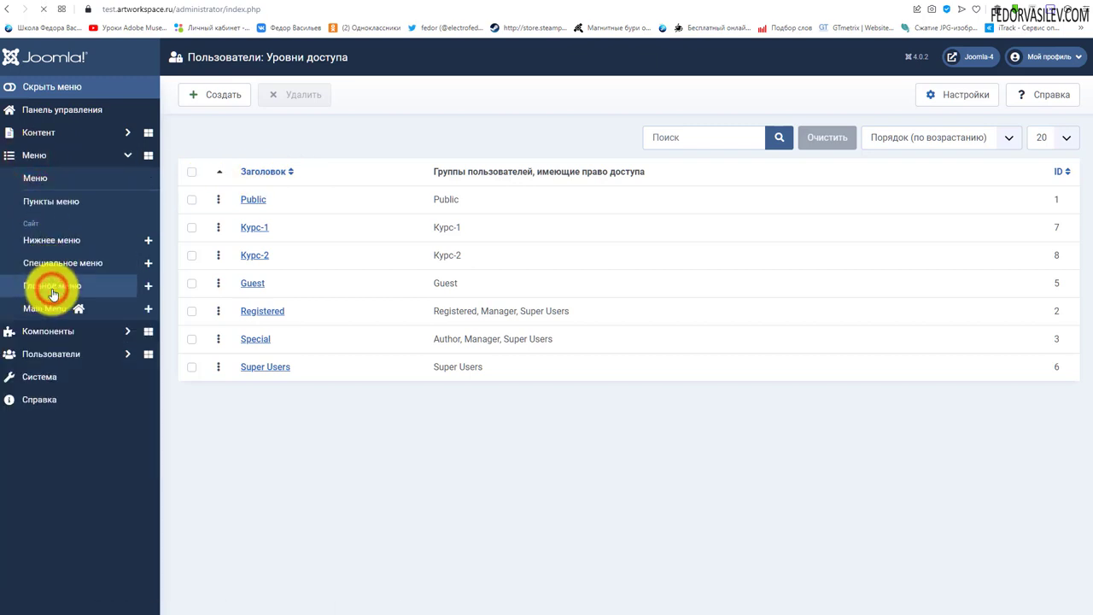
scroll(384, 341, down, 5)
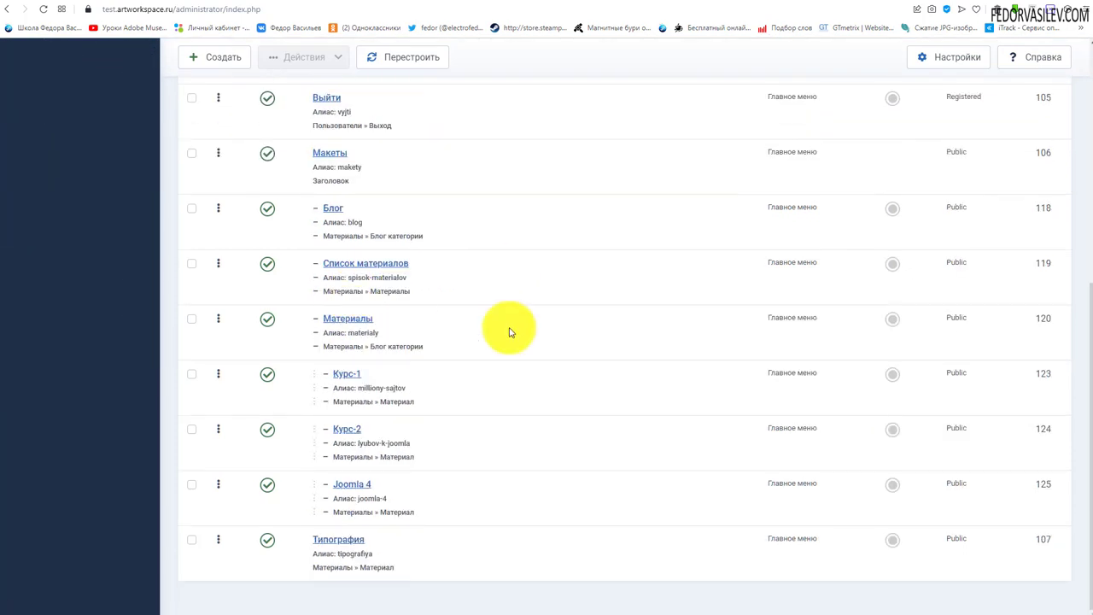
click(361, 376)
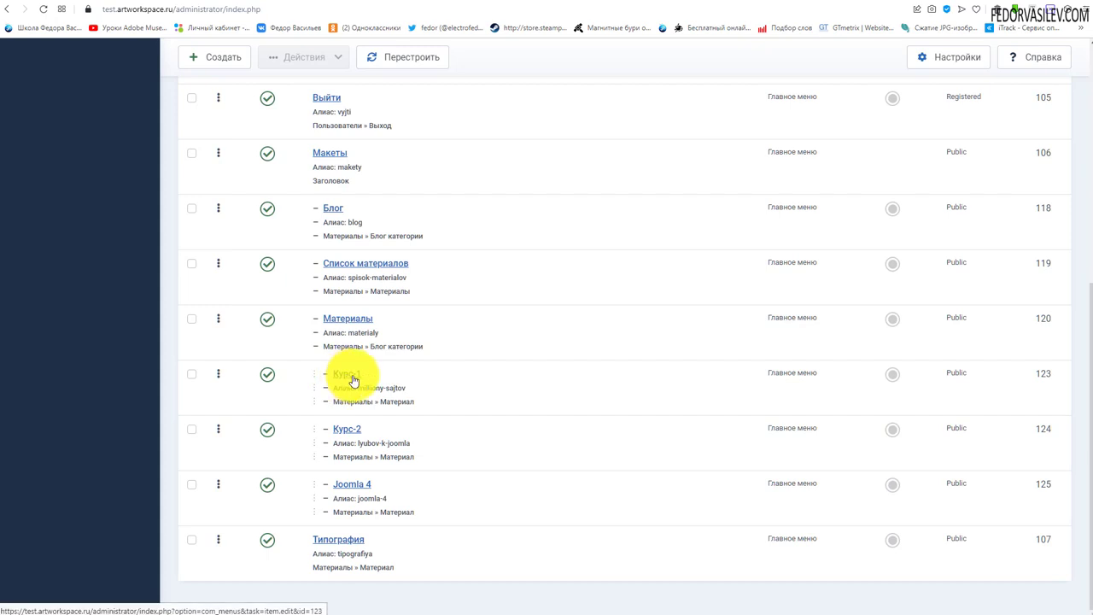
click(348, 375)
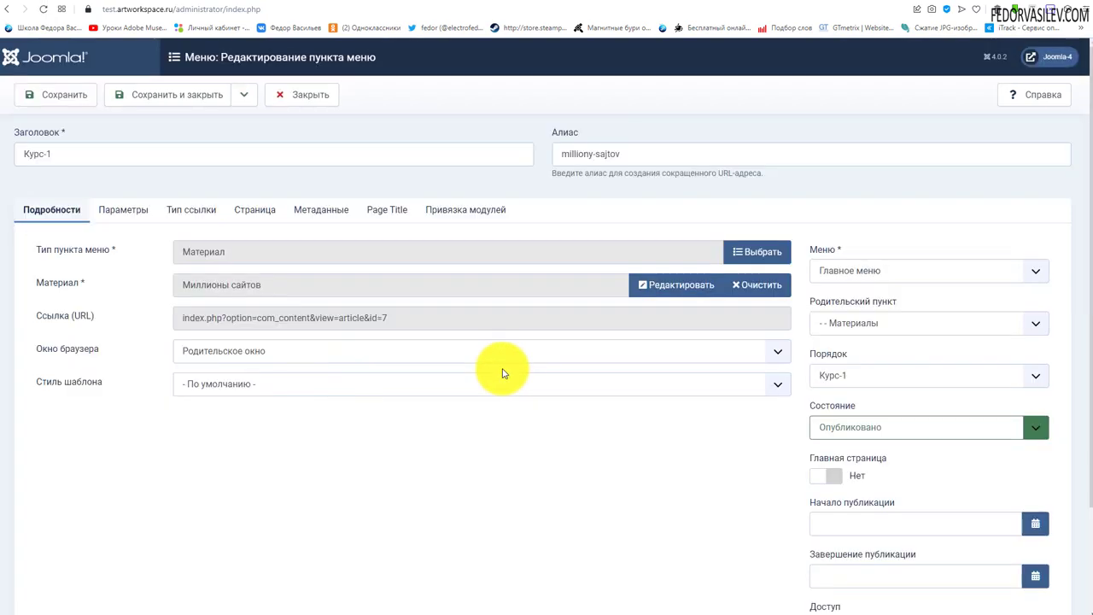
- Set the Курс-1 menu item's access level to Курс-1, and save and close it
scroll(503, 373, down, 2)
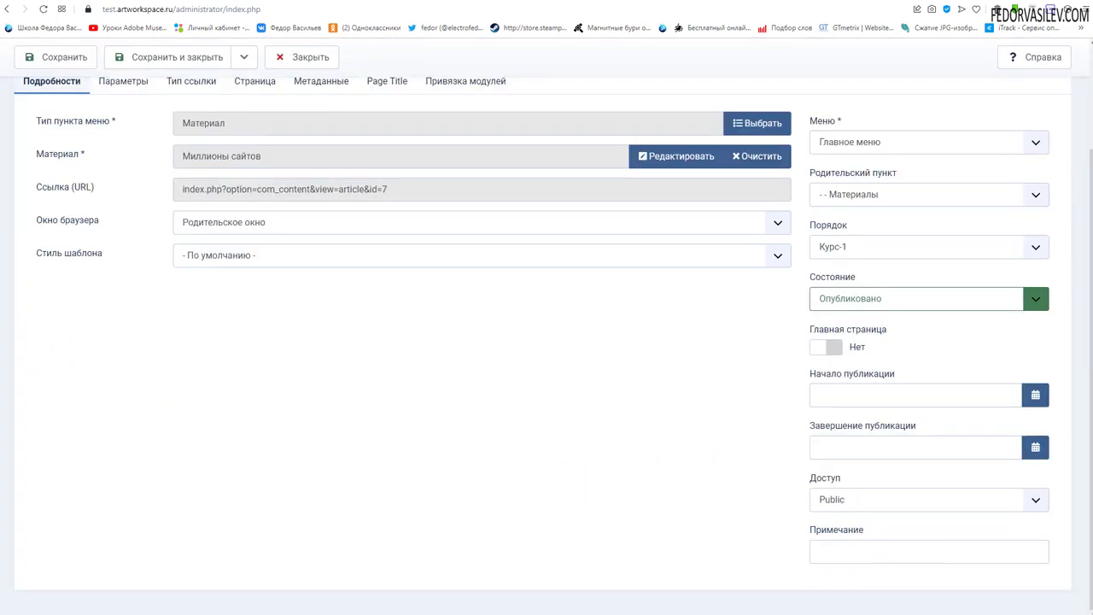
double_click(843, 478)
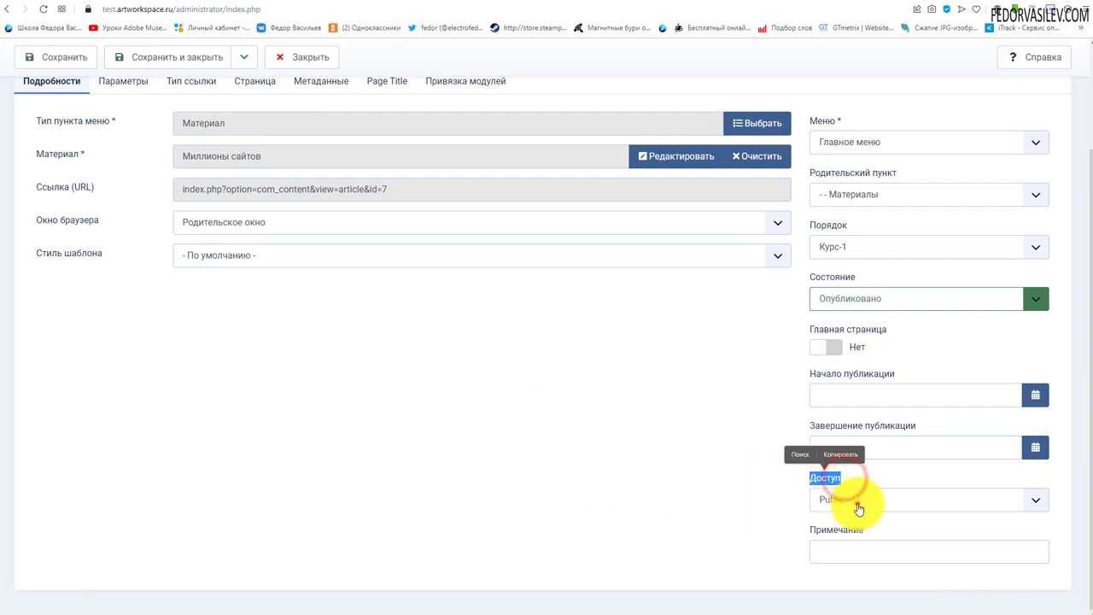
click(858, 503)
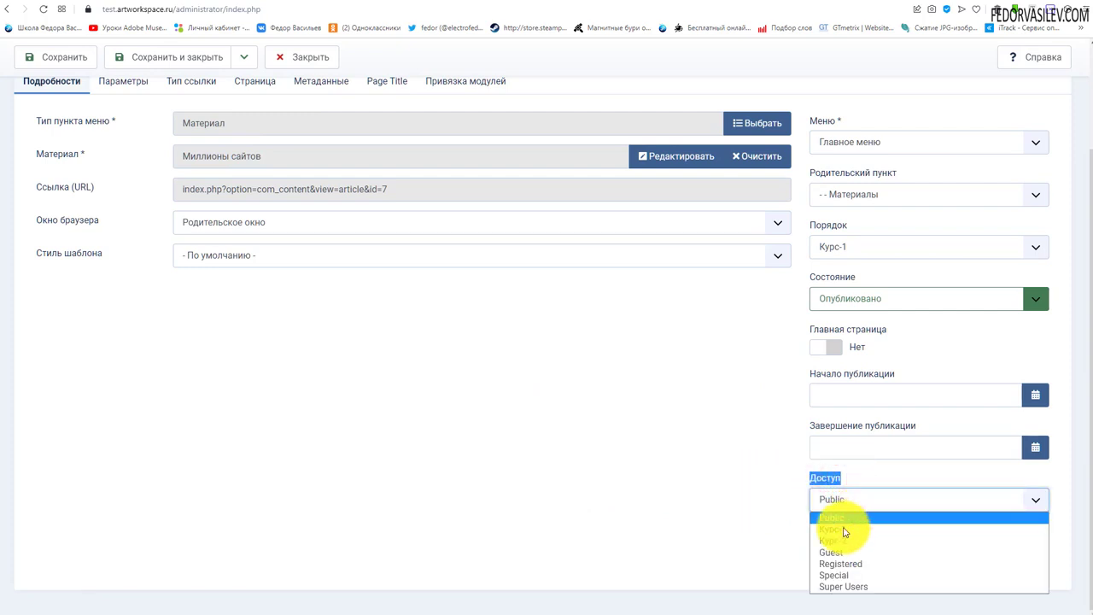
click(767, 517)
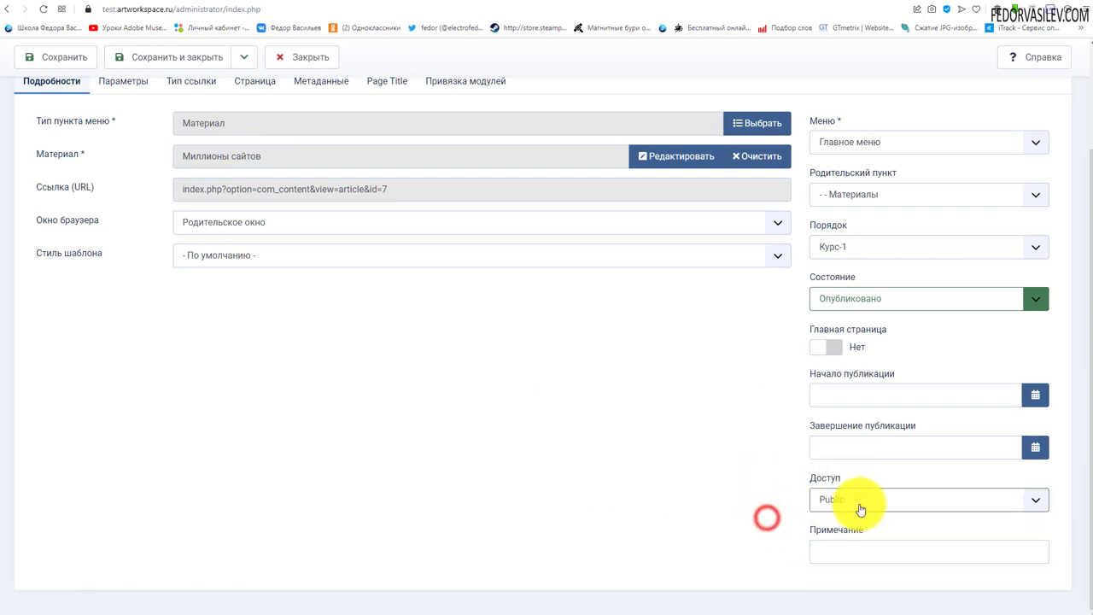
click(860, 509)
click(828, 533)
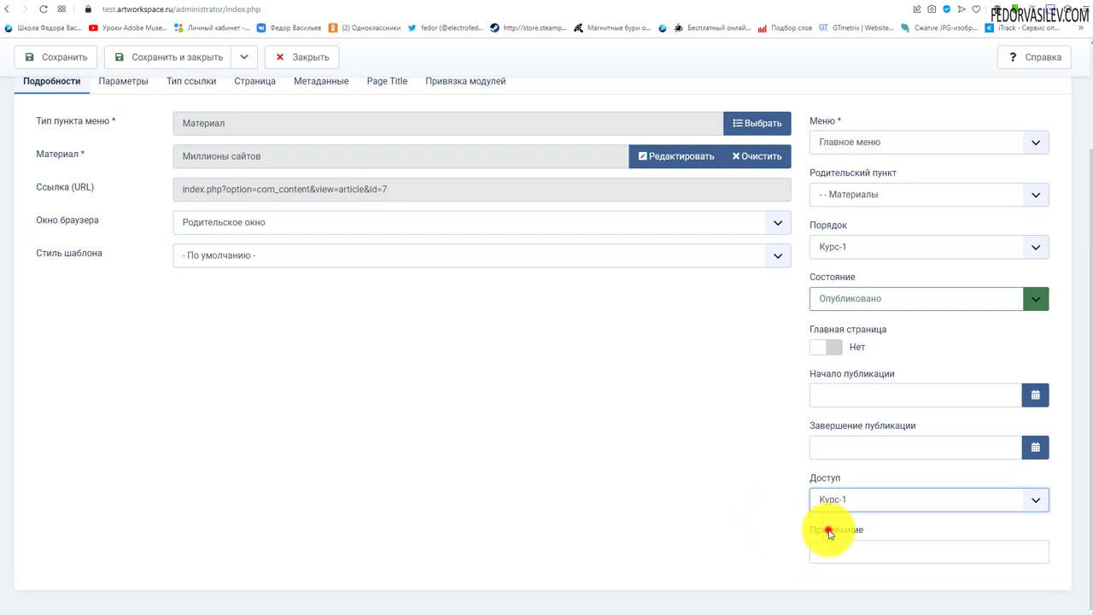
scroll(708, 512, up, 3)
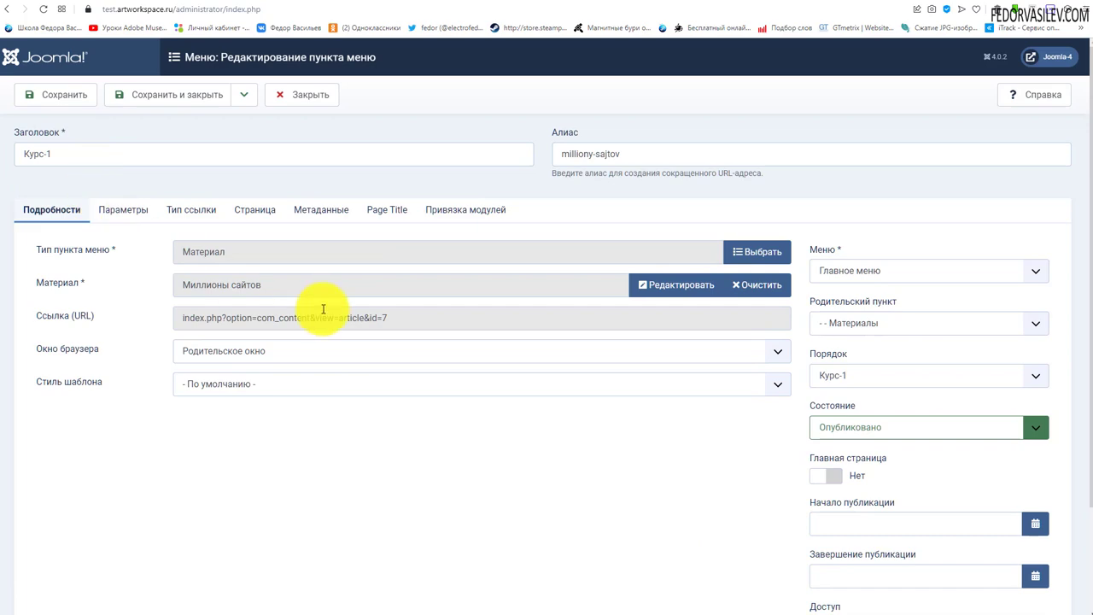
scroll(322, 309, down, 3)
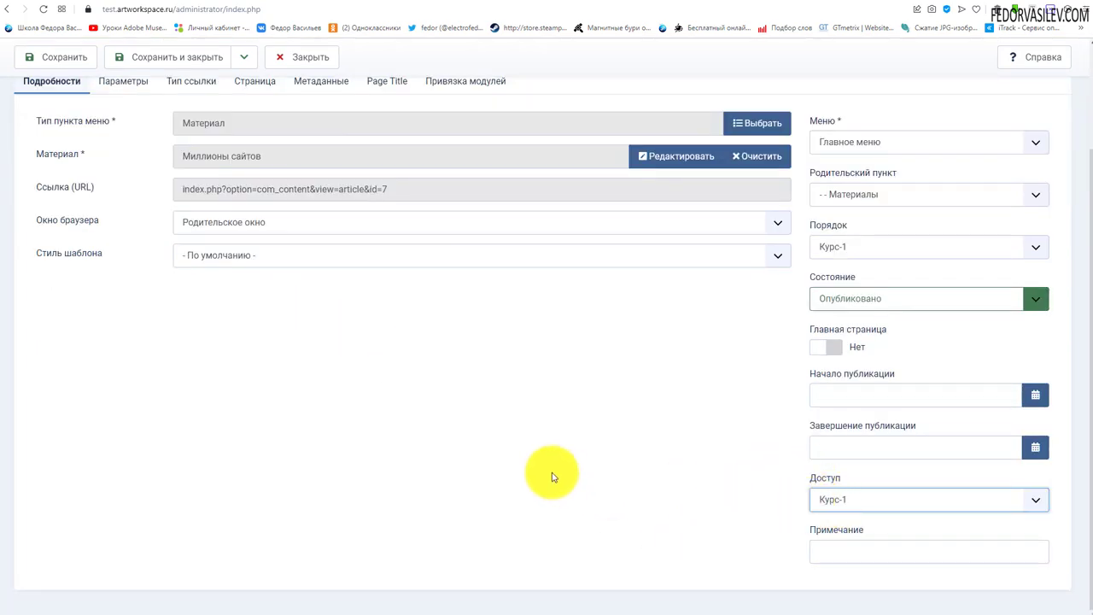
scroll(552, 478, up, 3)
click(190, 93)
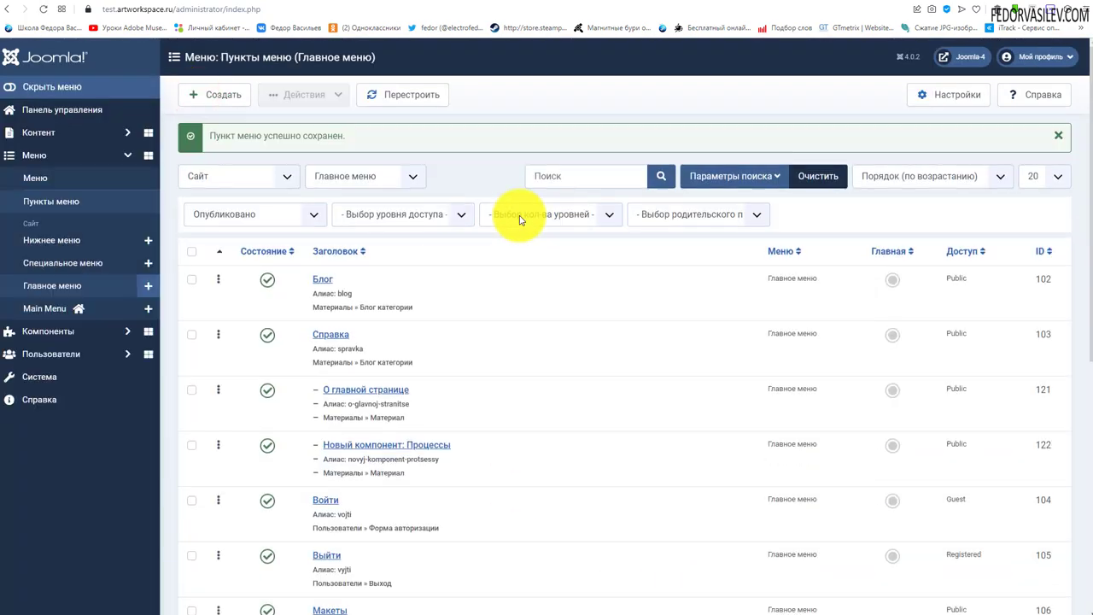
- Set the access level of the Курс-2 item in Главное меню to Курс-2, and save and close it
scroll(519, 220, down, 3)
scroll(519, 220, down, 2)
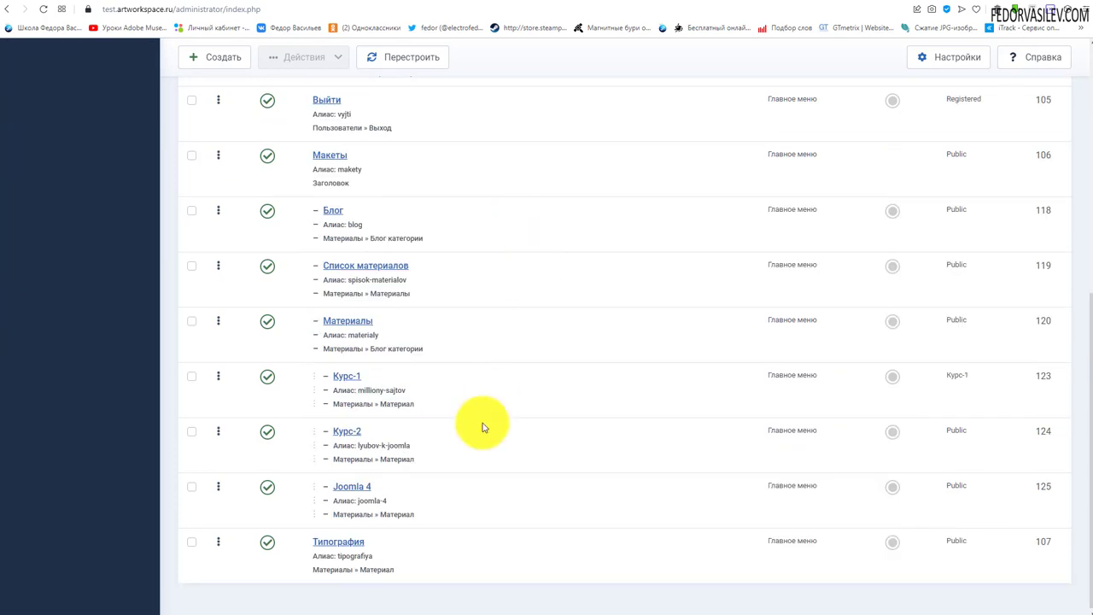
click(347, 430)
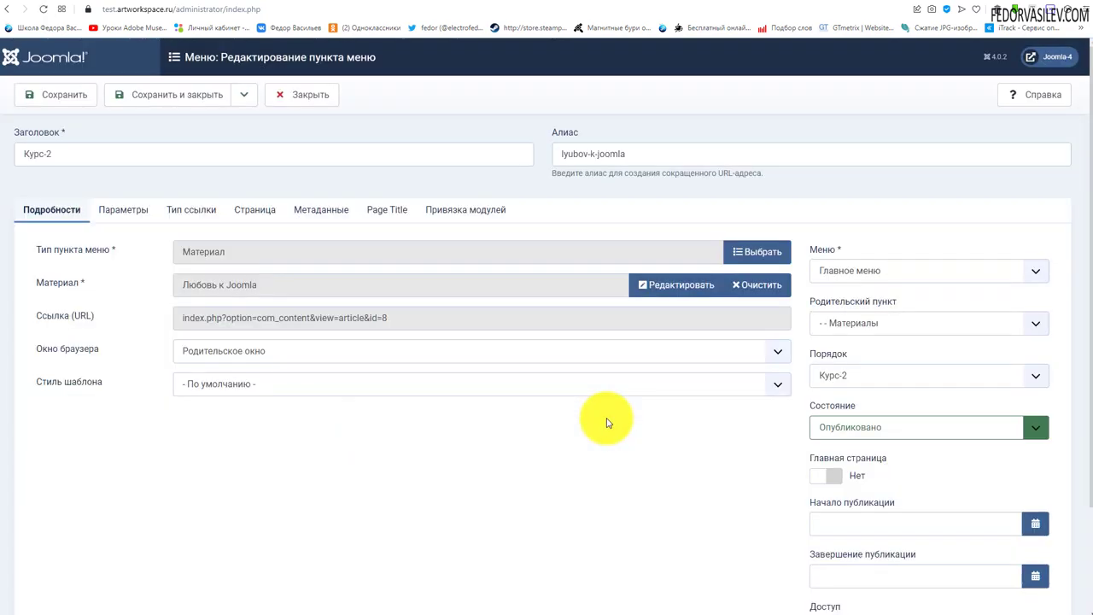
scroll(692, 388, down, 2)
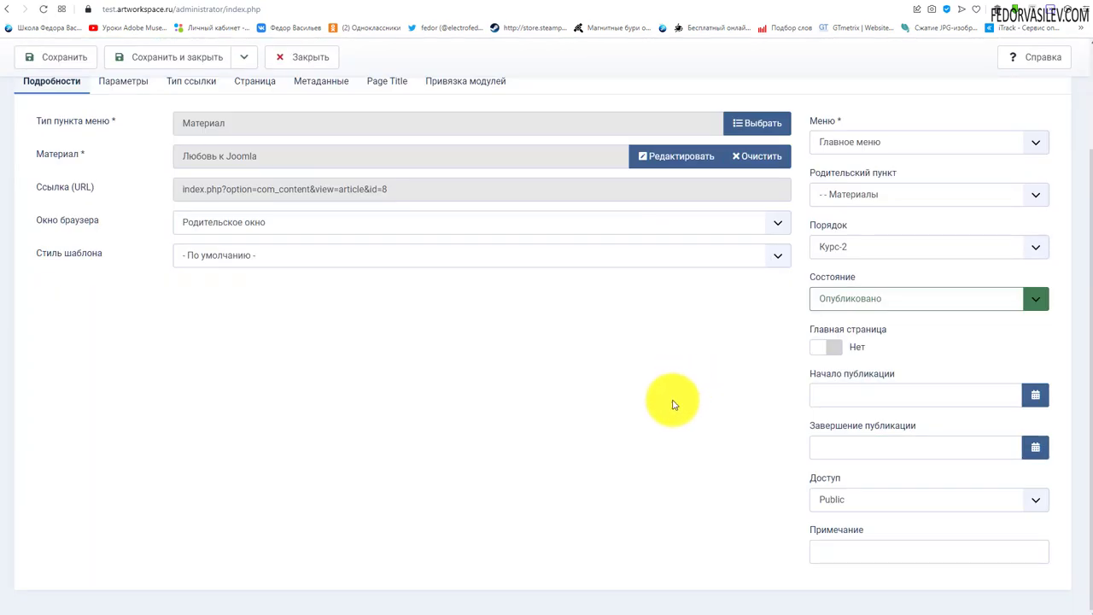
click(853, 500)
click(856, 543)
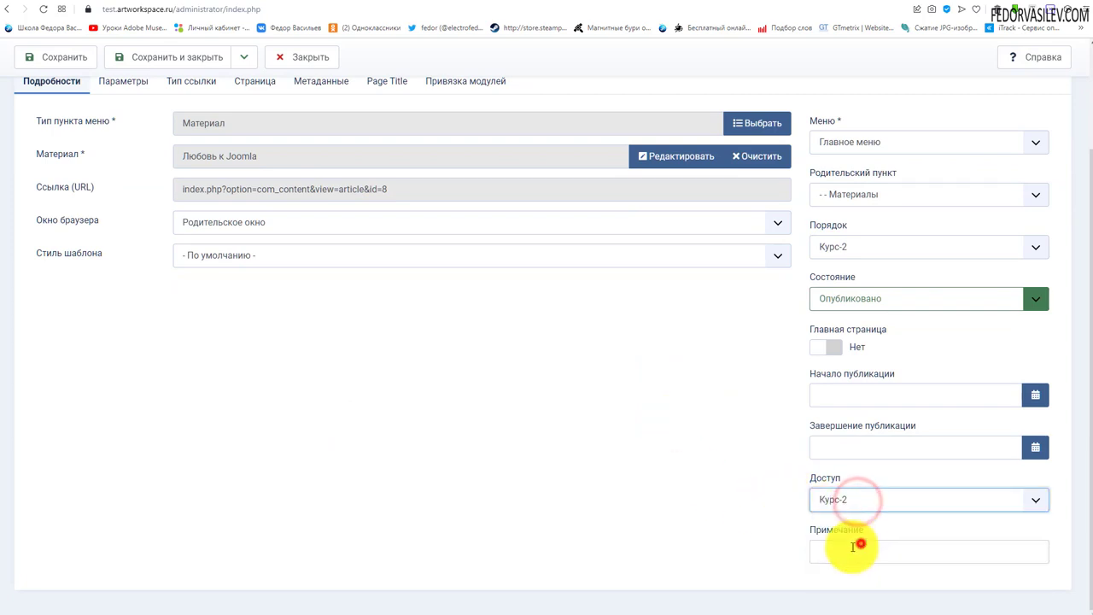
scroll(556, 458, up, 3)
click(191, 81)
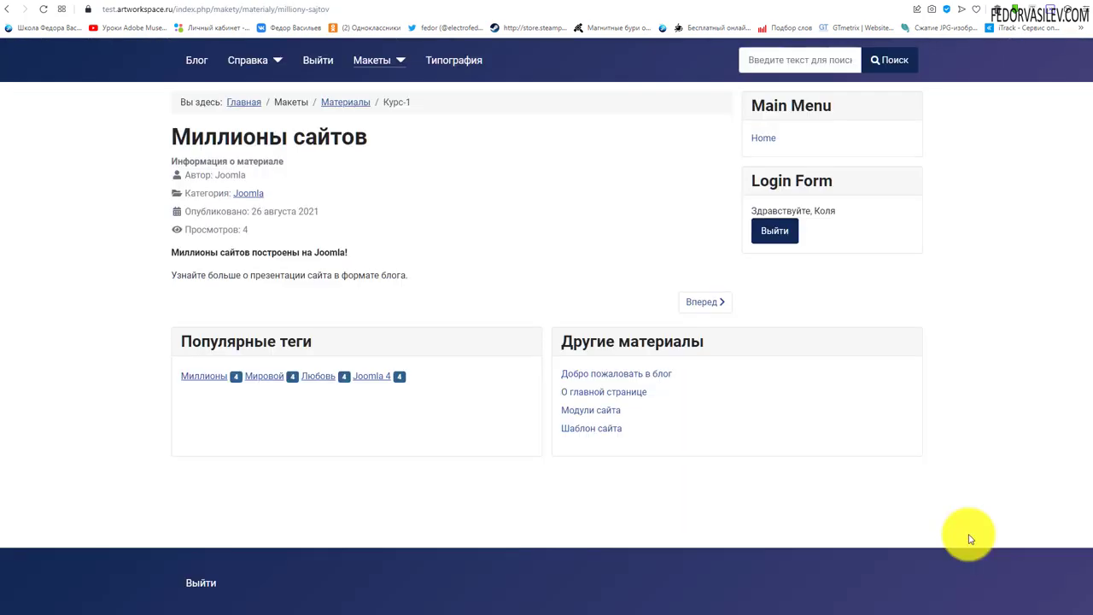
- Switch to the public site's Курс-1 page and review the items listed under Макеты and Материалы
click(404, 66)
click(426, 133)
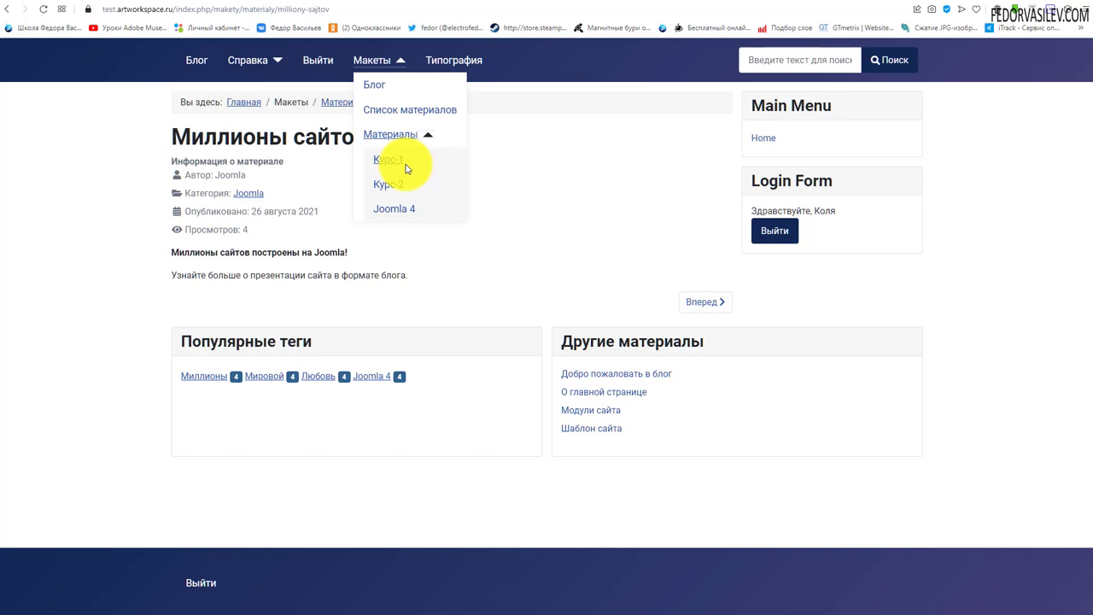
click(575, 259)
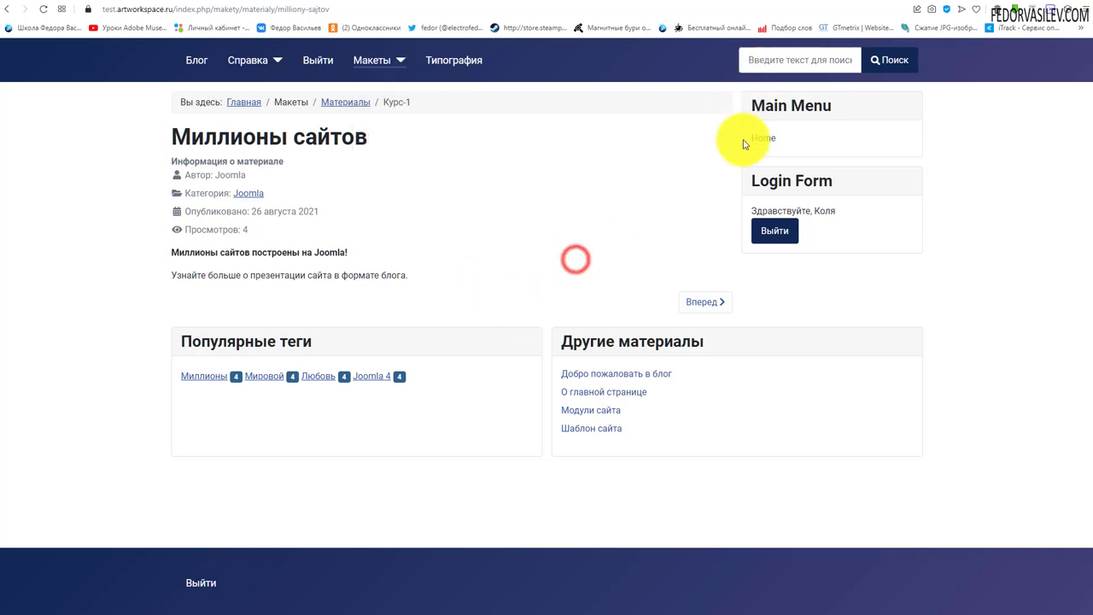
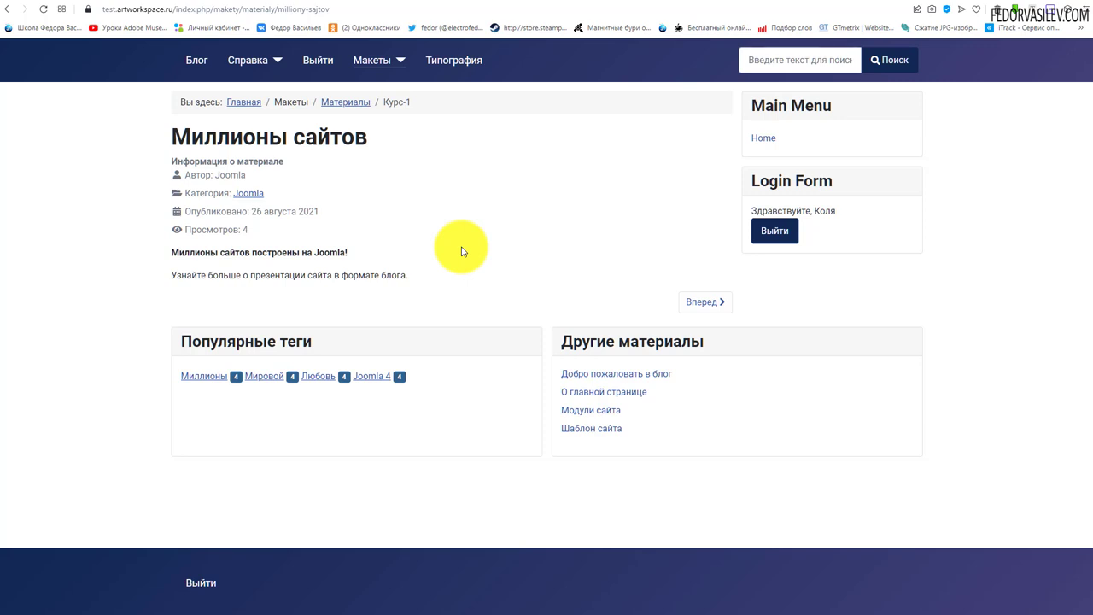
- Go from the Курс-1 page to the home page and check the Материалы submenu, site message and logged-in account
key(alt+Left)
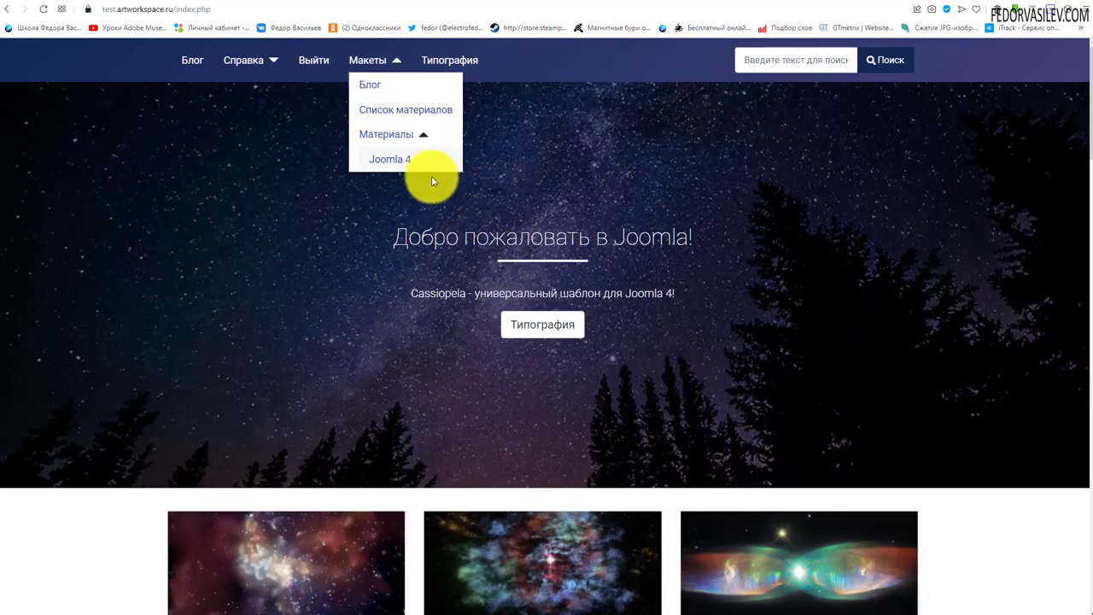
click(505, 61)
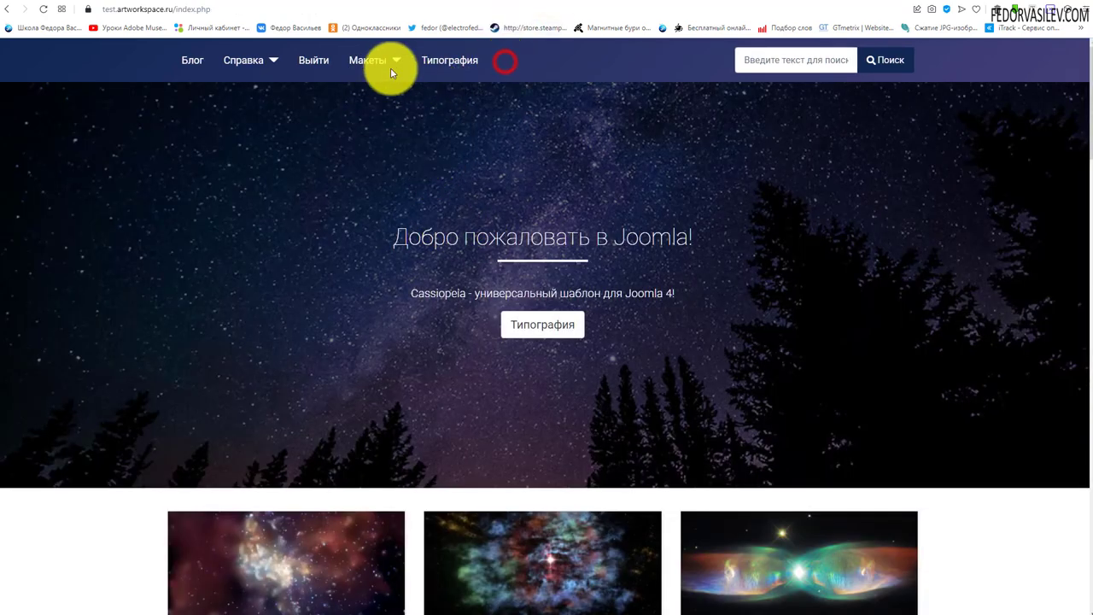
click(392, 62)
scroll(613, 211, down, 5)
scroll(614, 210, down, 2)
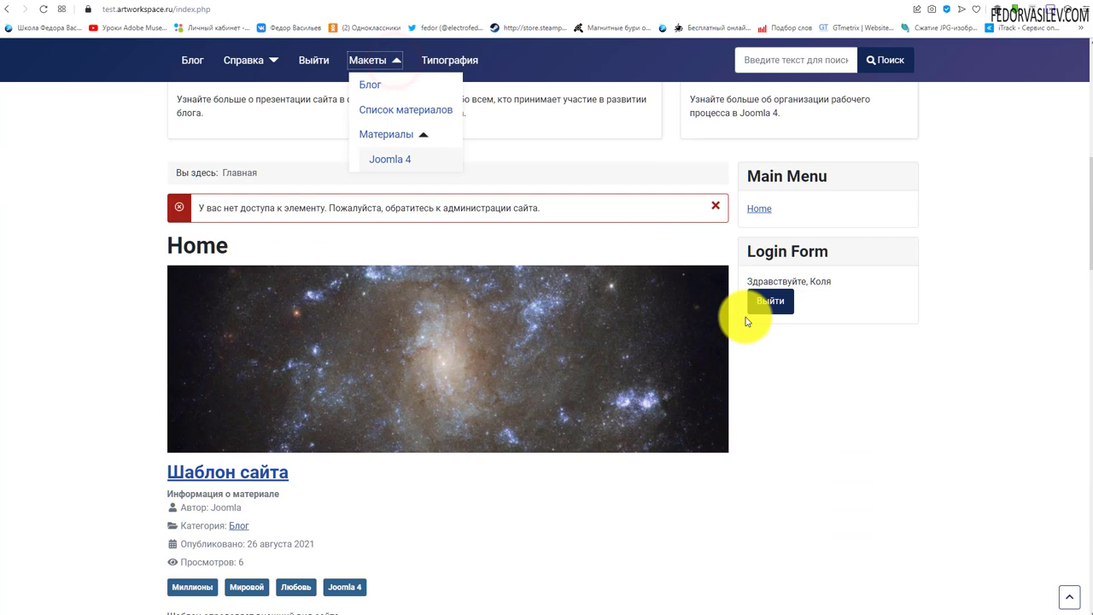
click(809, 278)
click(863, 342)
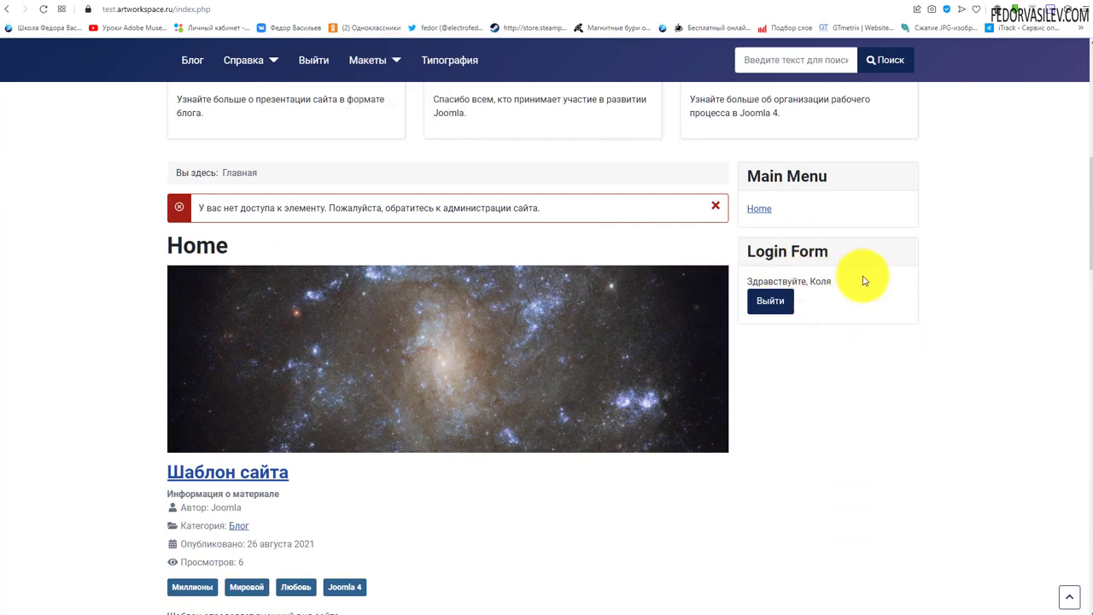
scroll(339, 134, up, 7)
click(392, 64)
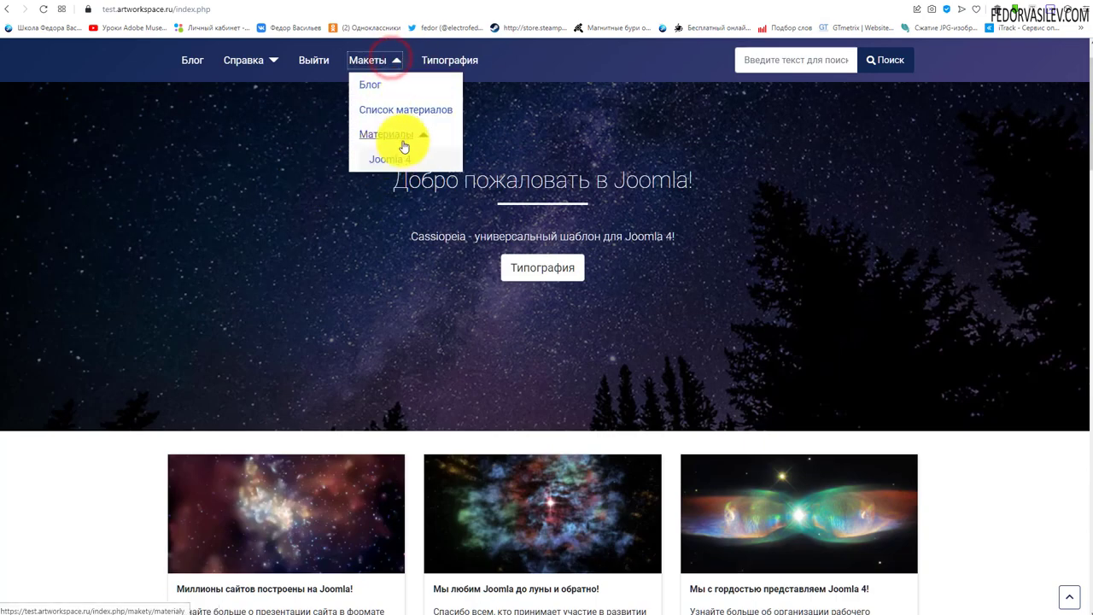
click(549, 51)
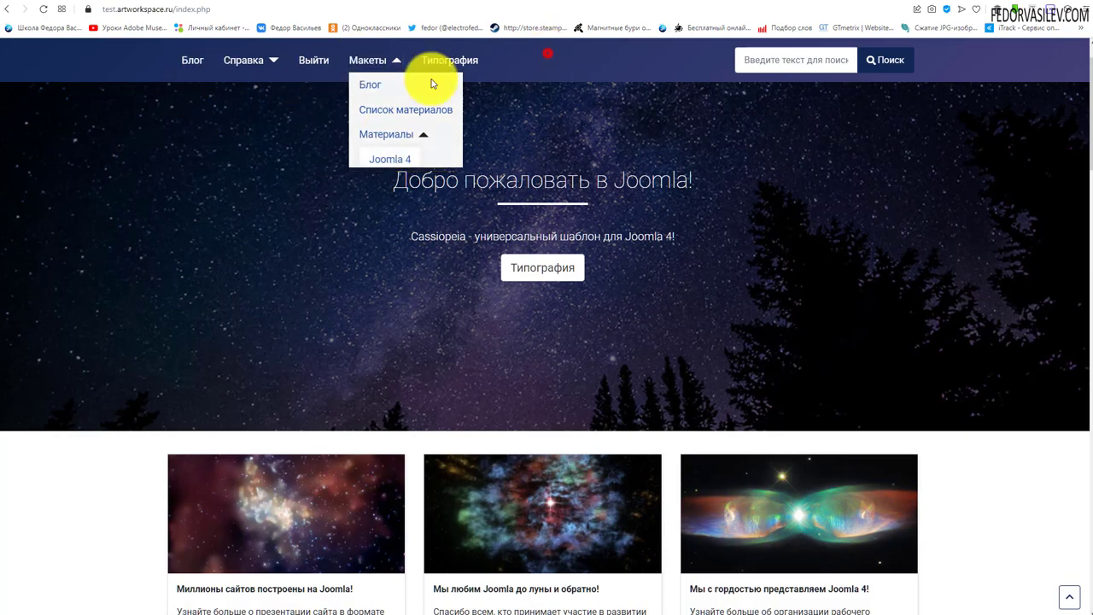
- Log out of the public site and check the items under Макеты and Материалы as a guest
scroll(505, 139, down, 5)
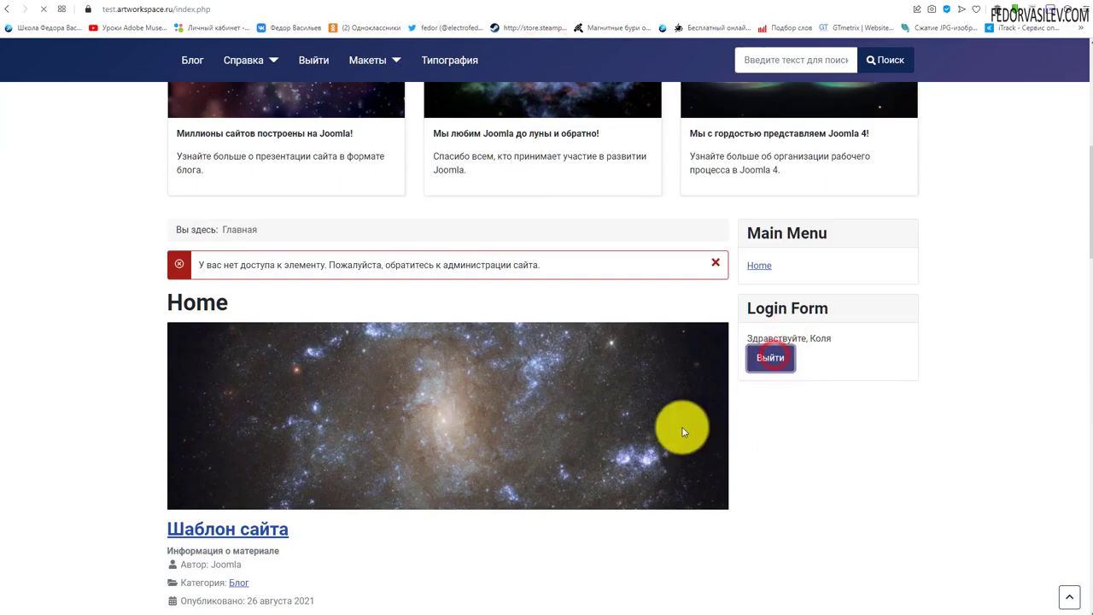
scroll(637, 321, up, 6)
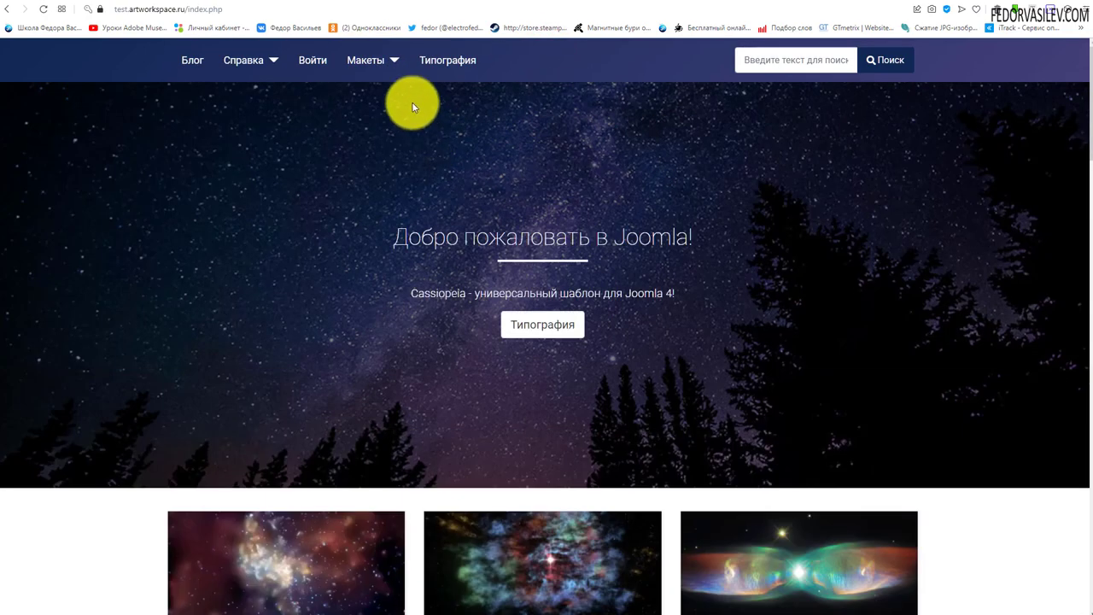
click(392, 65)
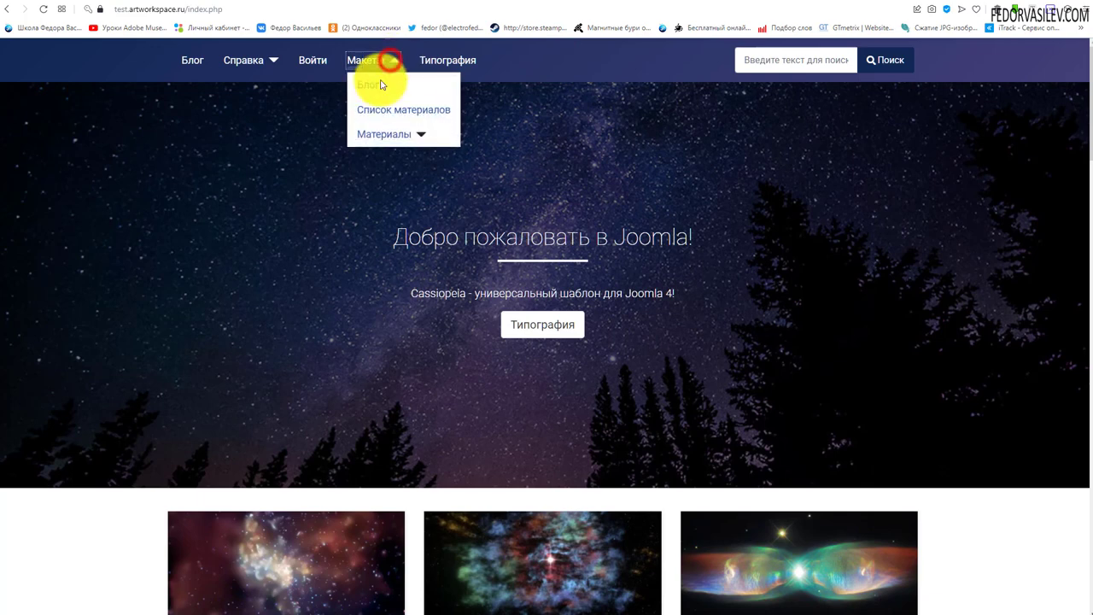
click(421, 137)
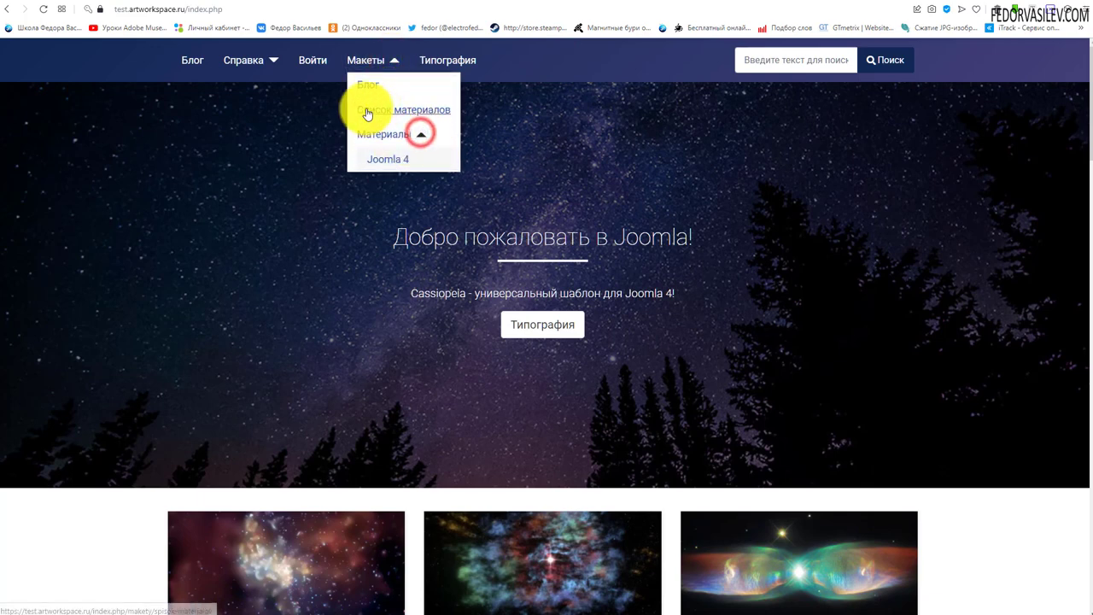
click(556, 55)
- Log in to the public site as admin with the saved account password
scroll(717, 169, down, 5)
click(792, 345)
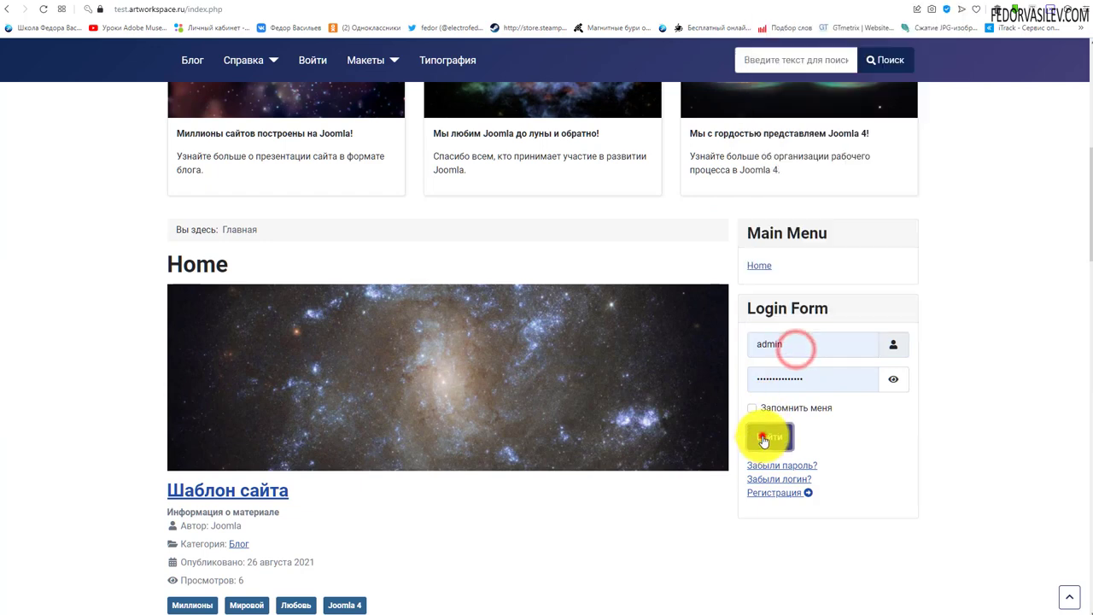
click(768, 437)
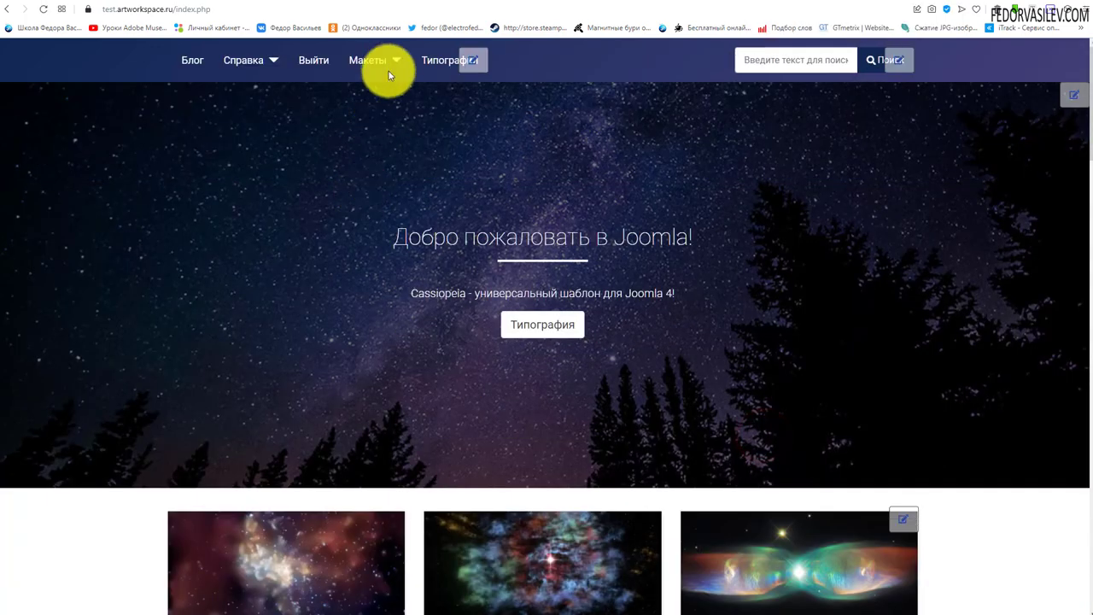
- Check which items the admin account sees under Макеты and Материалы on the public site
click(390, 60)
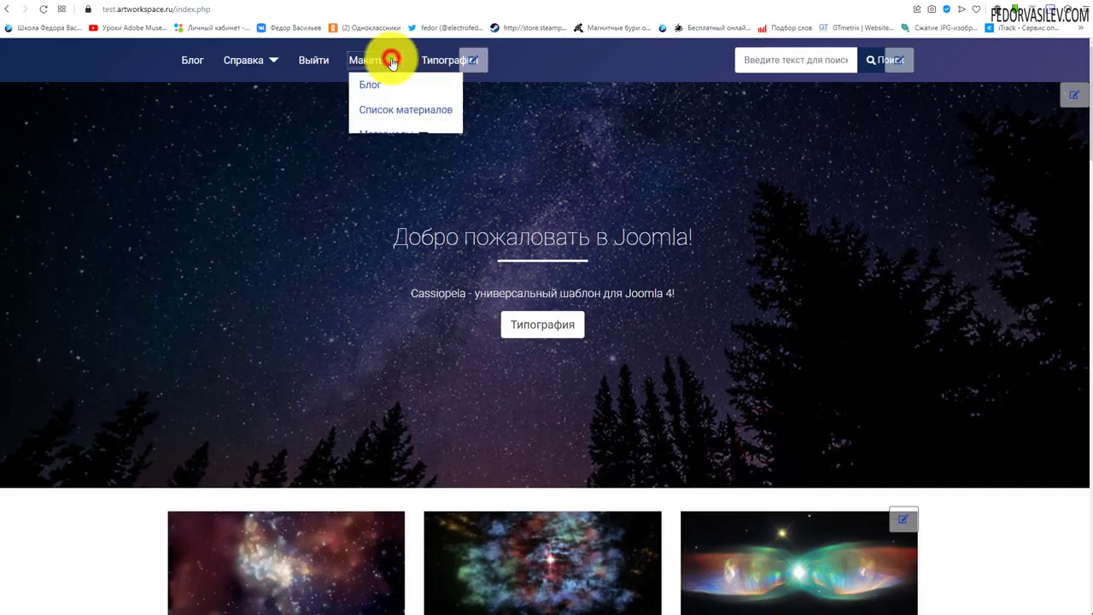
click(422, 136)
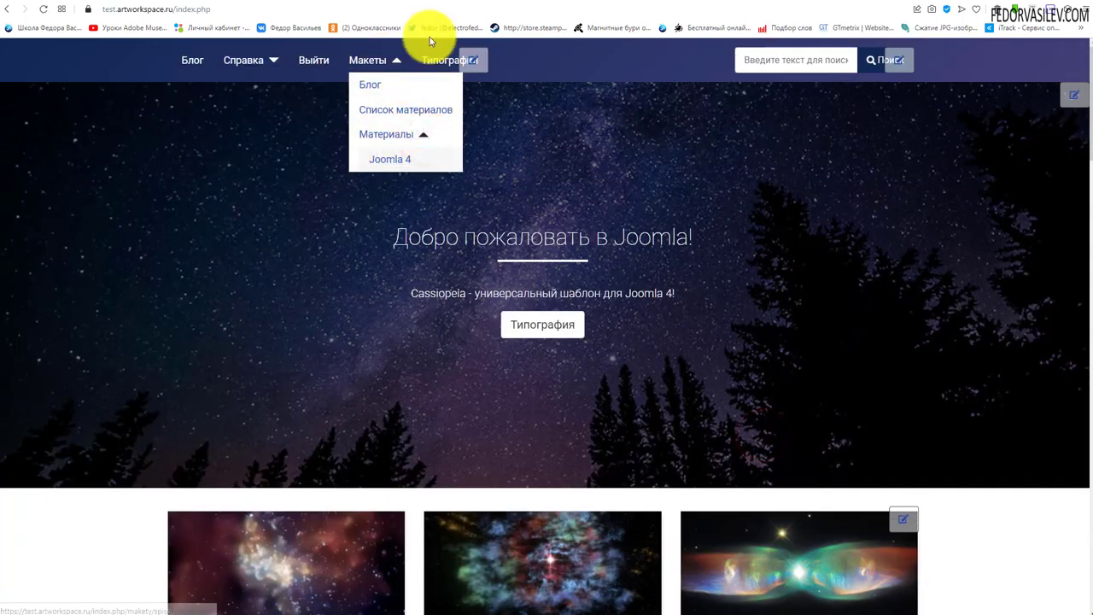
- Add the admin account to the Курс-1 and Курс-2 user groups in the administrator's user list, then save and close the profile
click(391, 1)
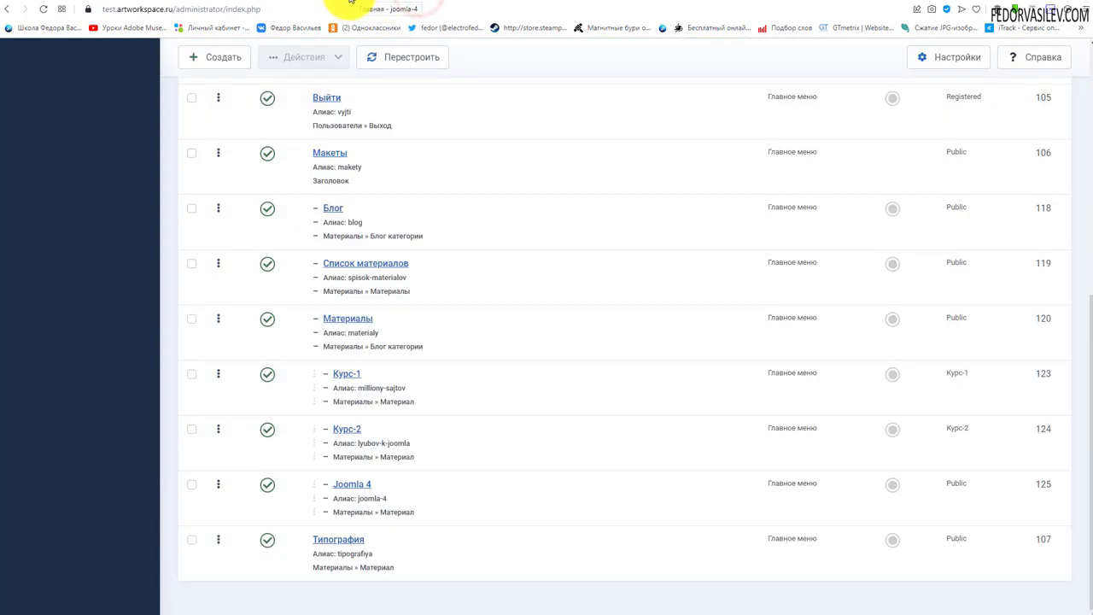
scroll(213, 170, up, 5)
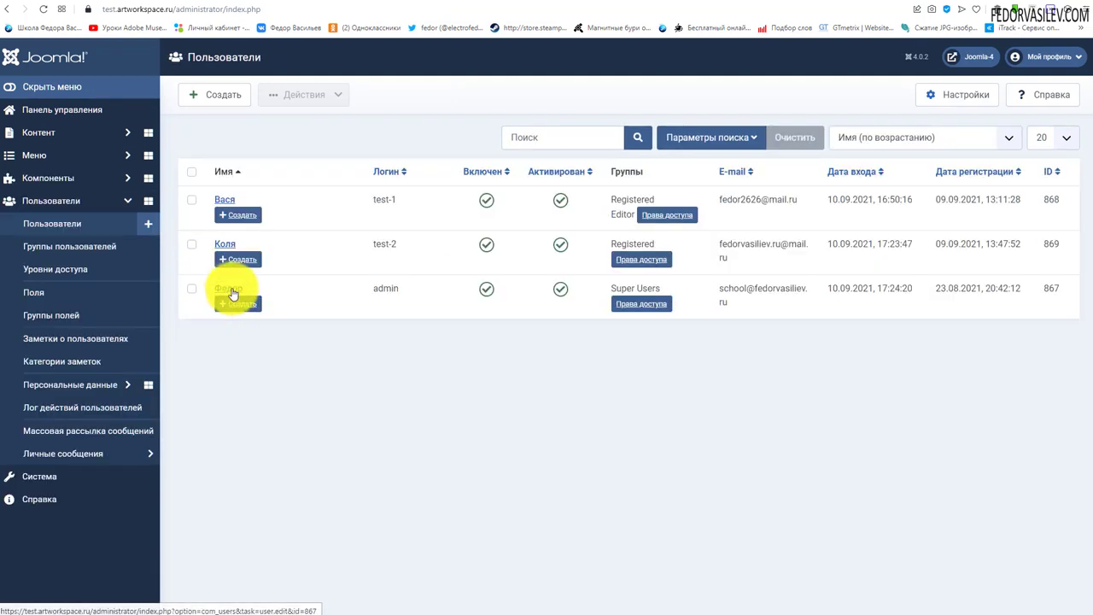
click(229, 290)
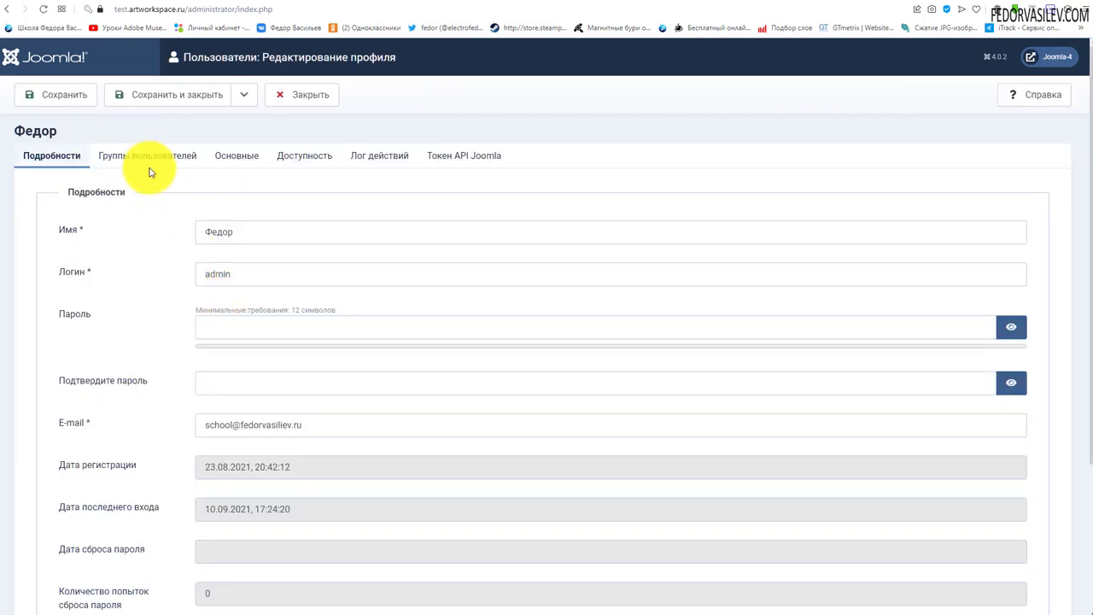
click(147, 162)
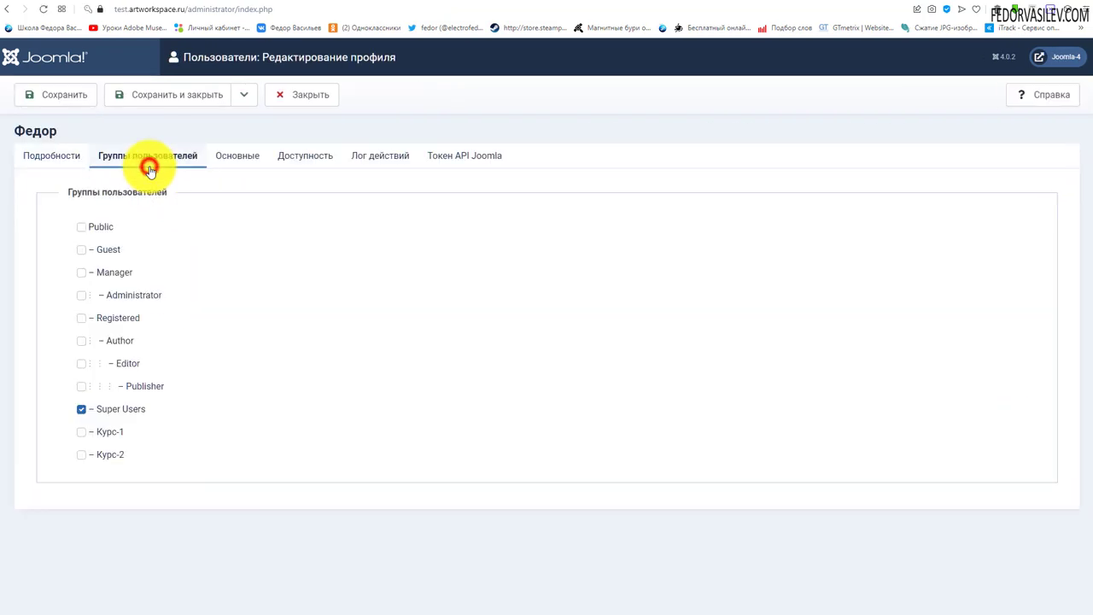
click(85, 433)
click(81, 454)
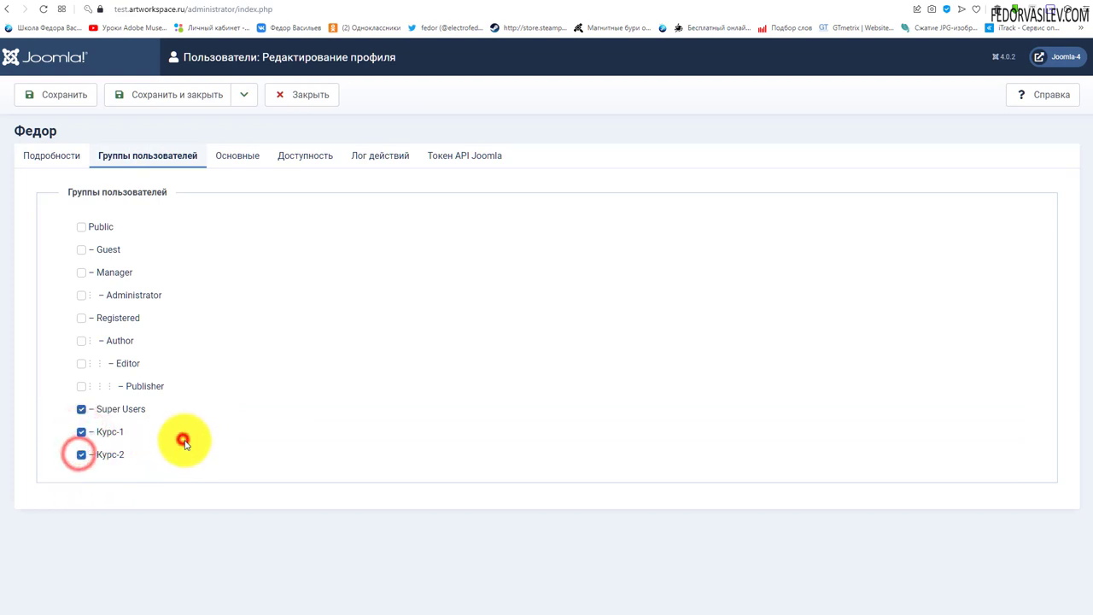
click(185, 443)
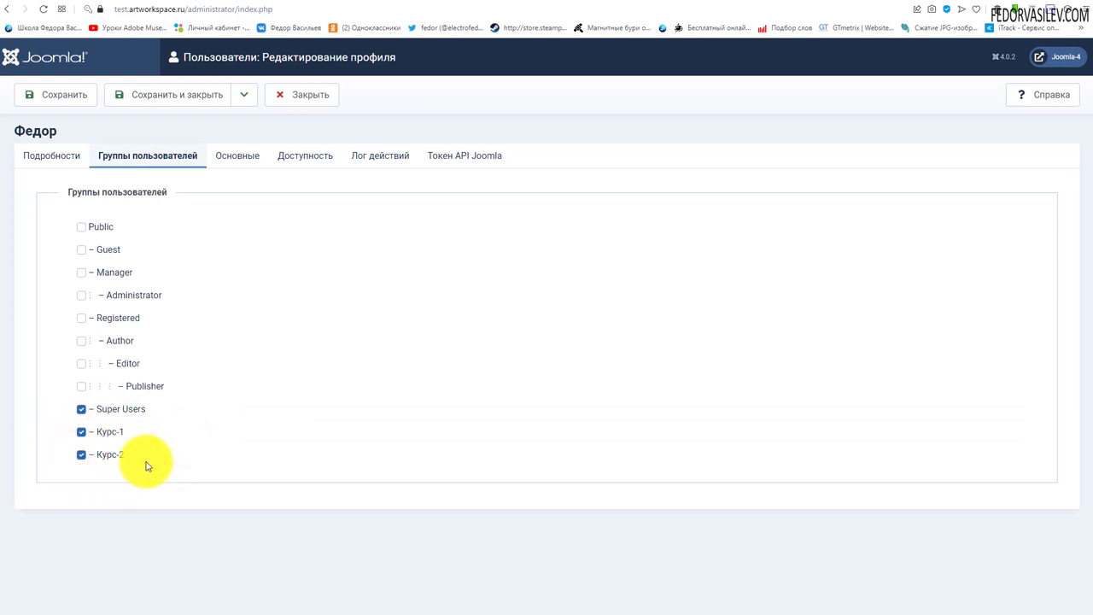
click(176, 94)
- Log out of the public site and log back in as admin with the saved account password
click(492, 2)
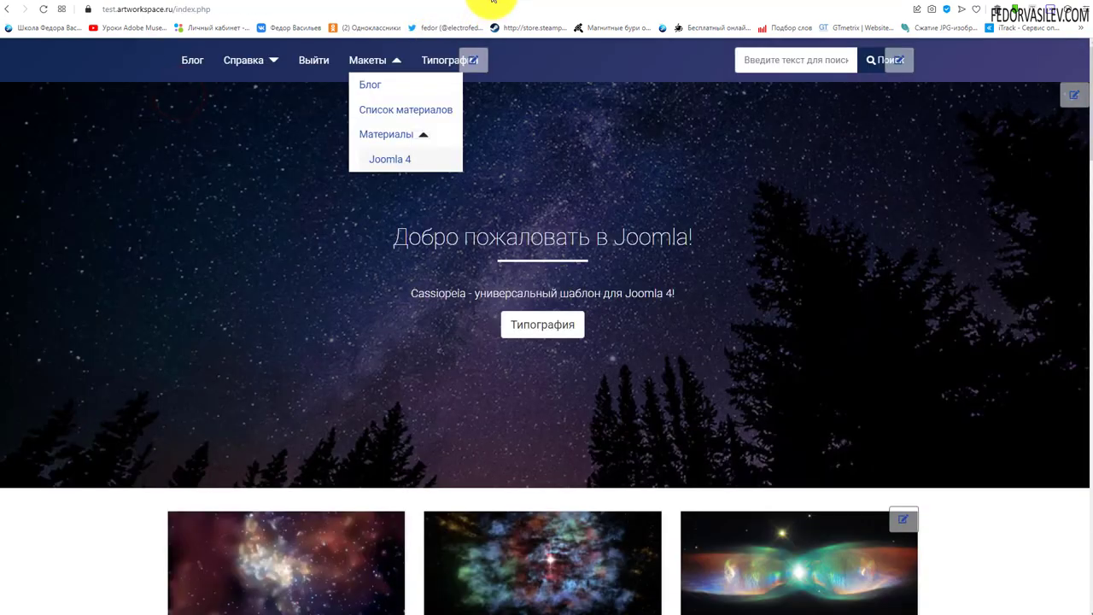
scroll(555, 227, down, 9)
click(770, 284)
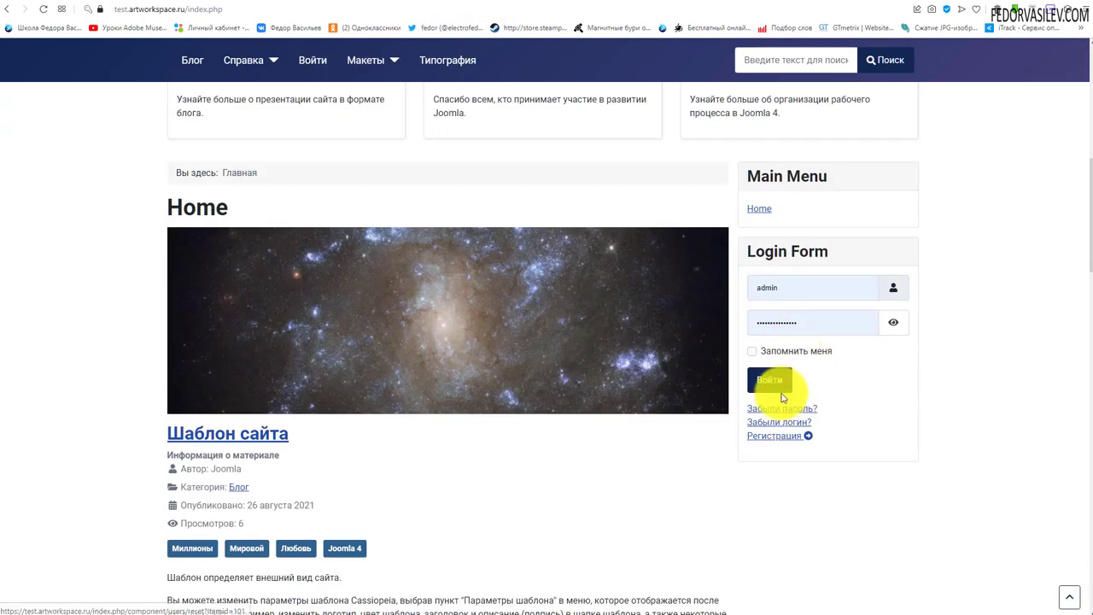
click(780, 391)
- View the Материалы submenu as admin and visit its Курс-1 and Курс-2 pages
mouse_move(397, 66)
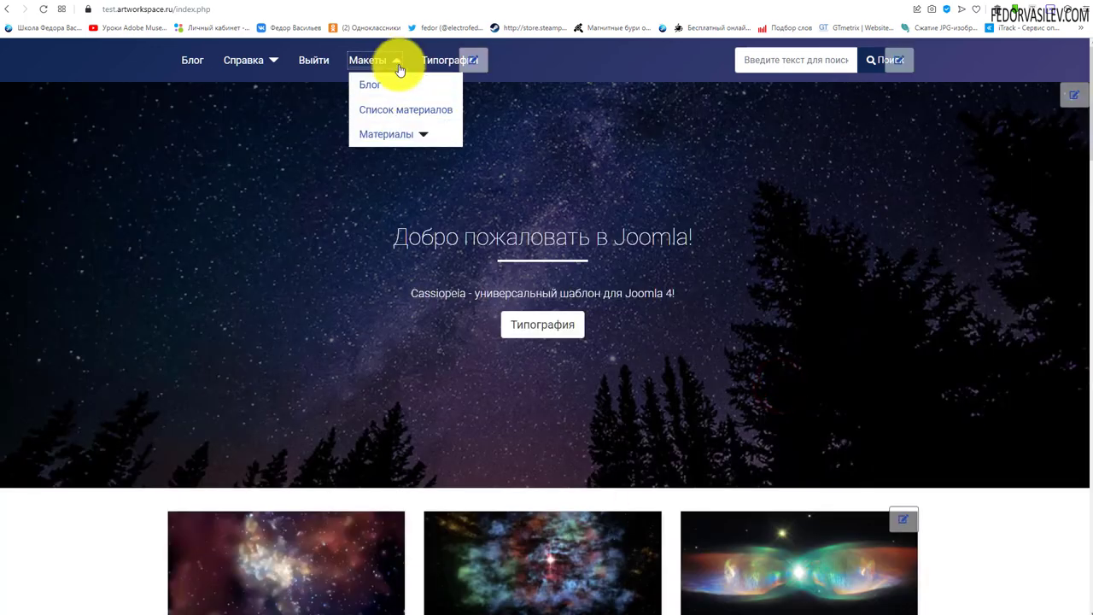
click(420, 143)
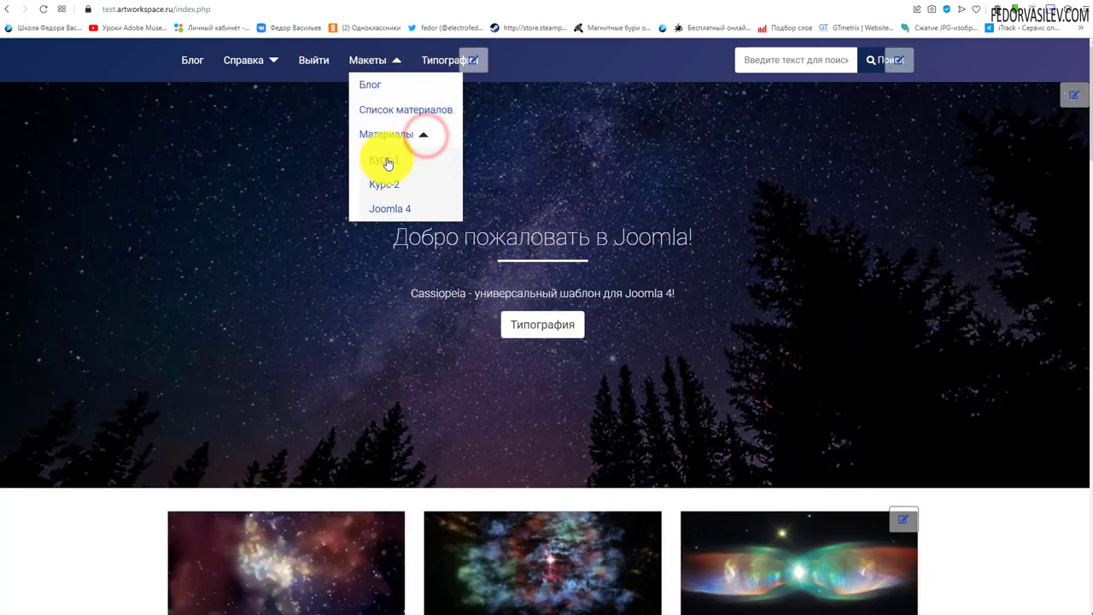
click(384, 159)
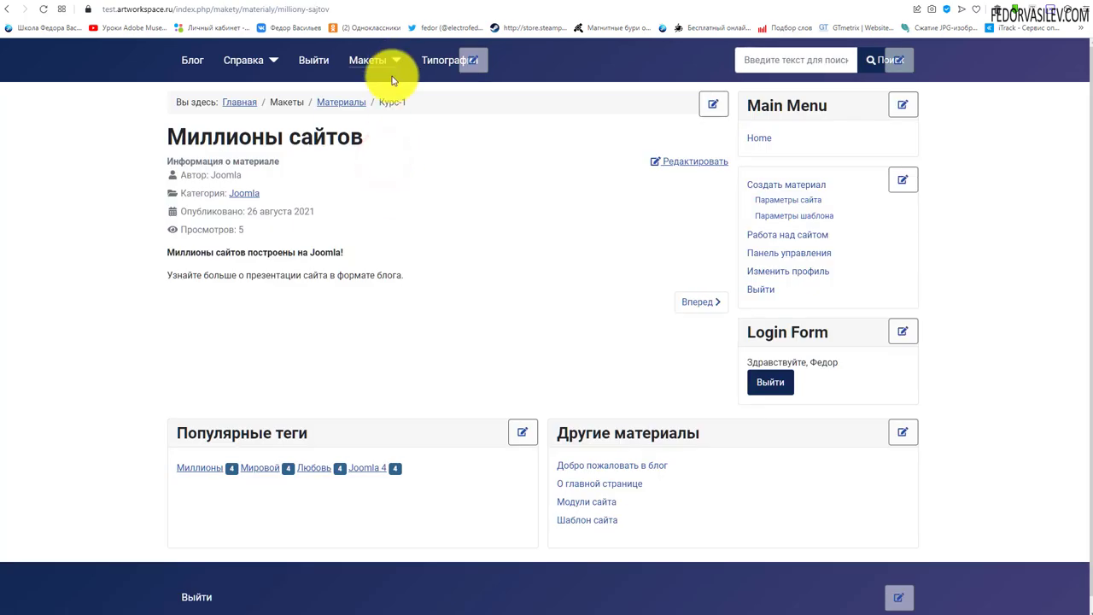
click(397, 62)
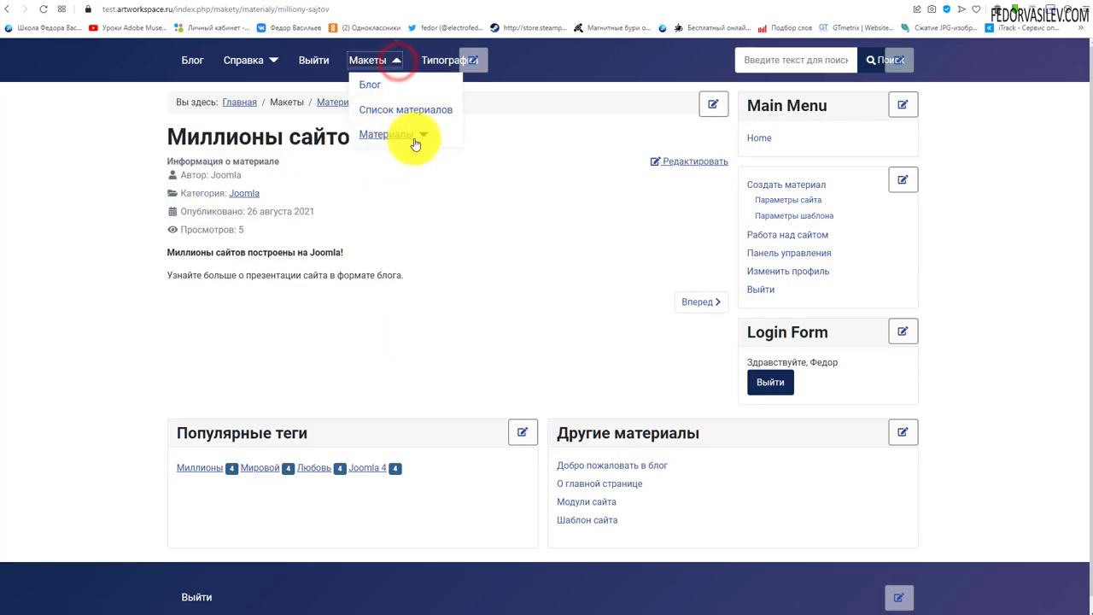
click(418, 140)
click(383, 184)
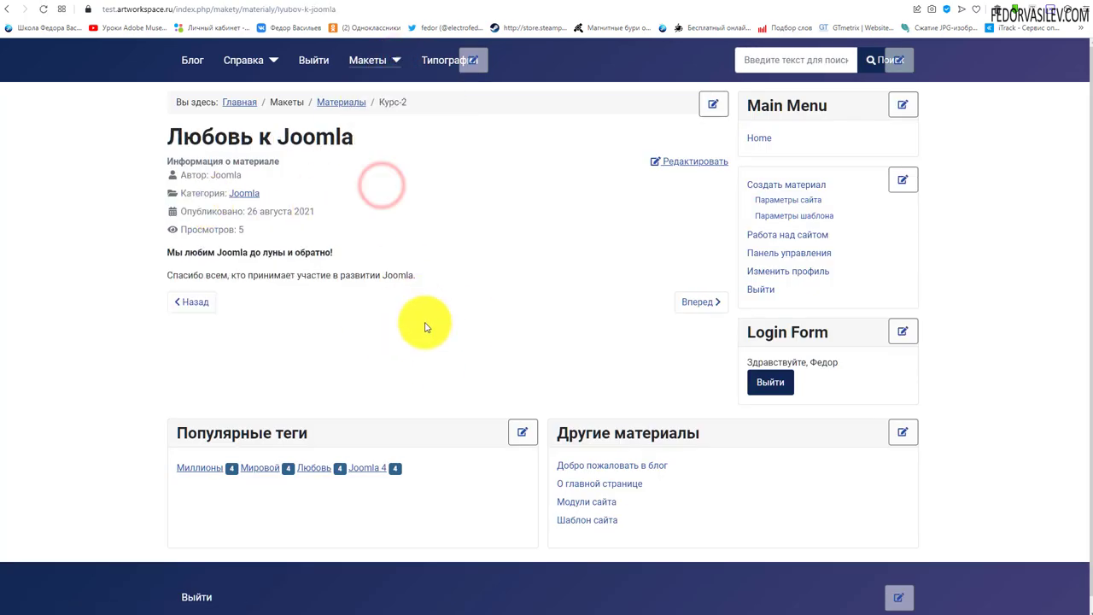
- Log out of the public site and return to the home page's login form
click(770, 382)
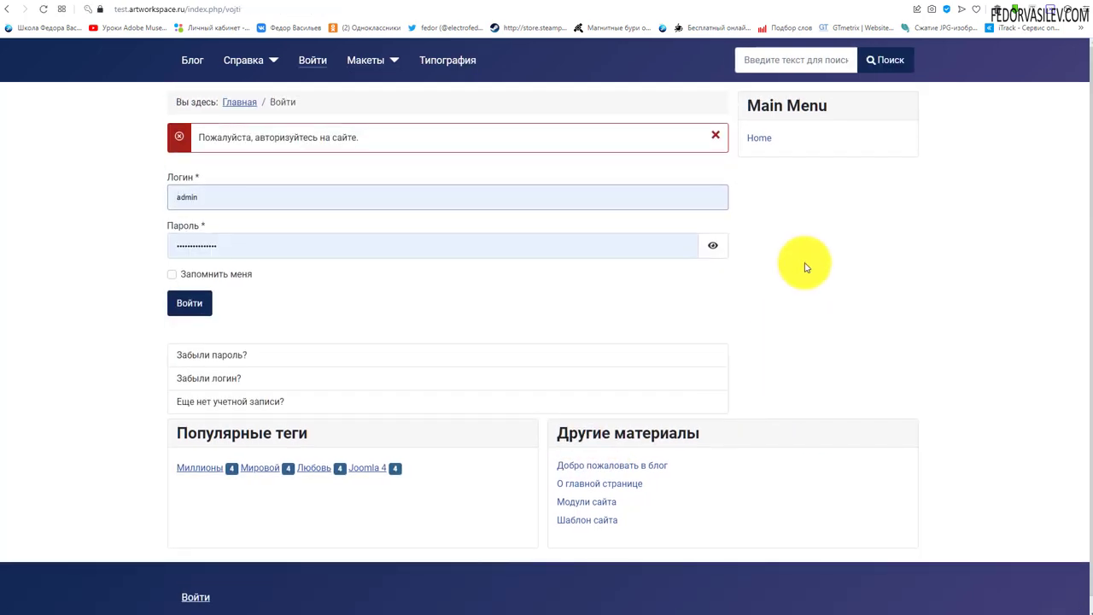
click(192, 59)
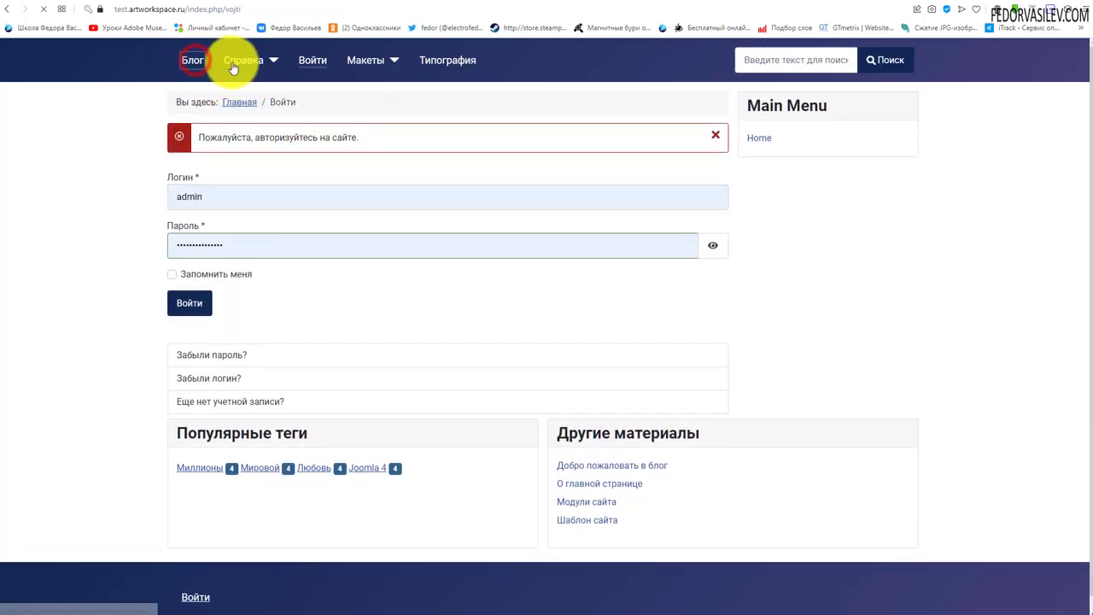
click(236, 104)
scroll(734, 427, down, 5)
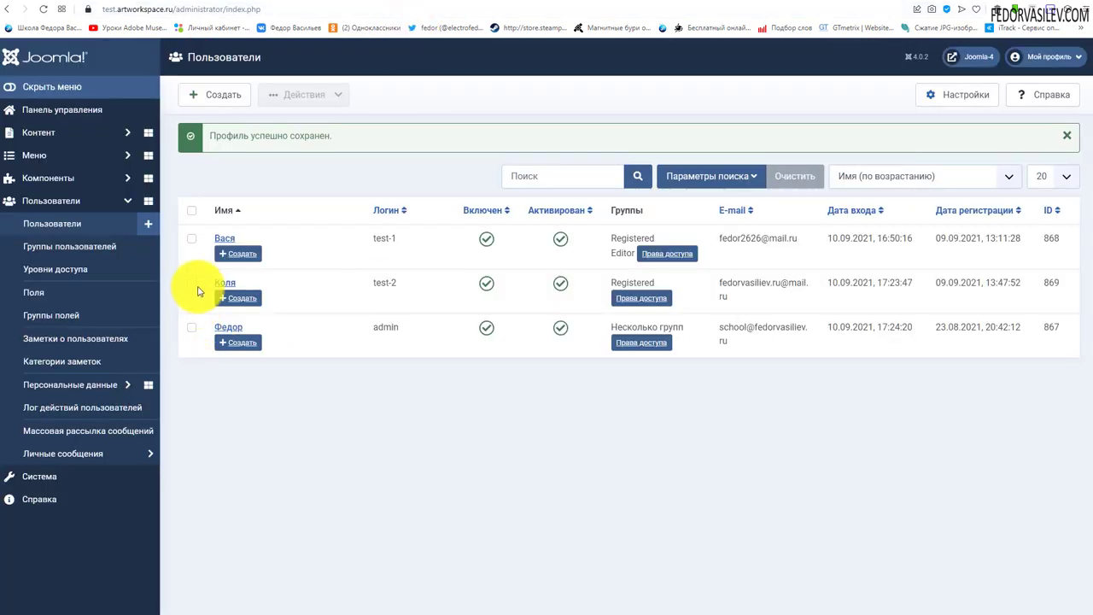
- Add the test-1 account to the Курс-1 user group in the administrator, then save and close the profile
click(224, 242)
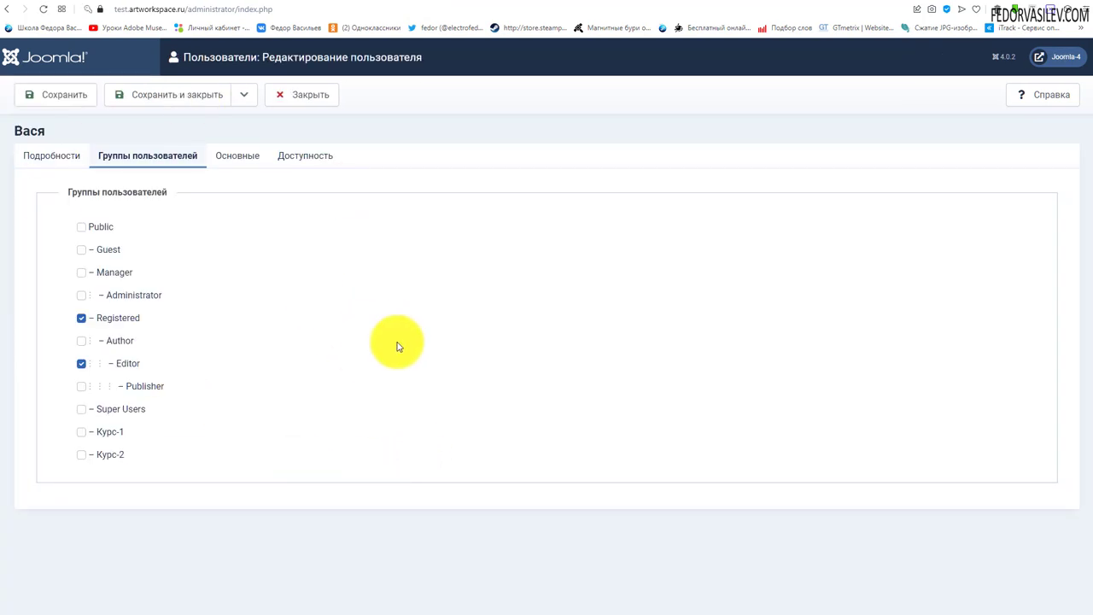
click(82, 432)
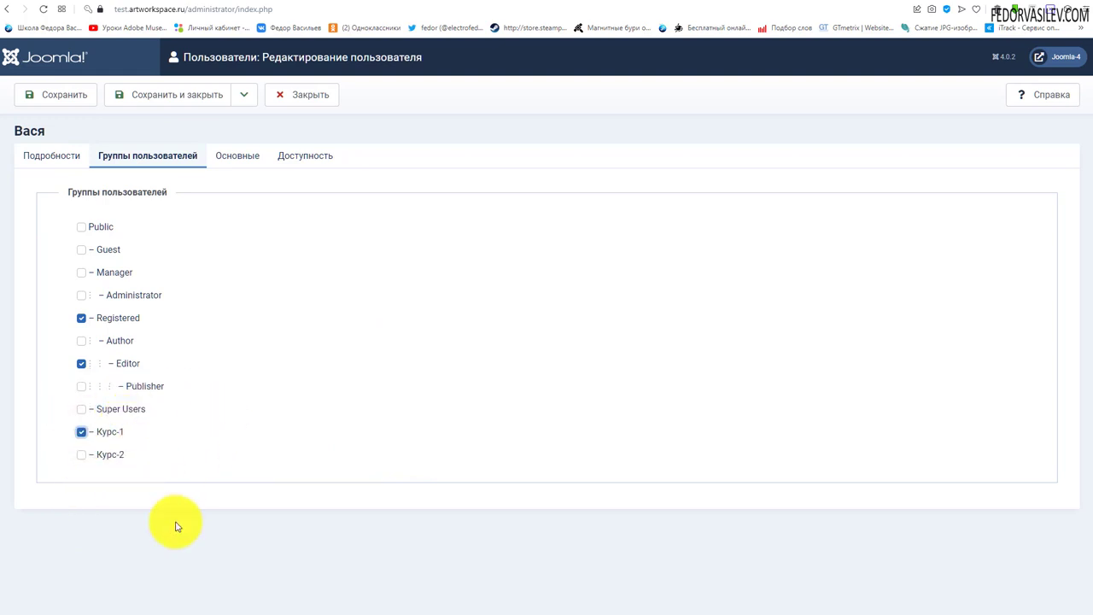
click(158, 95)
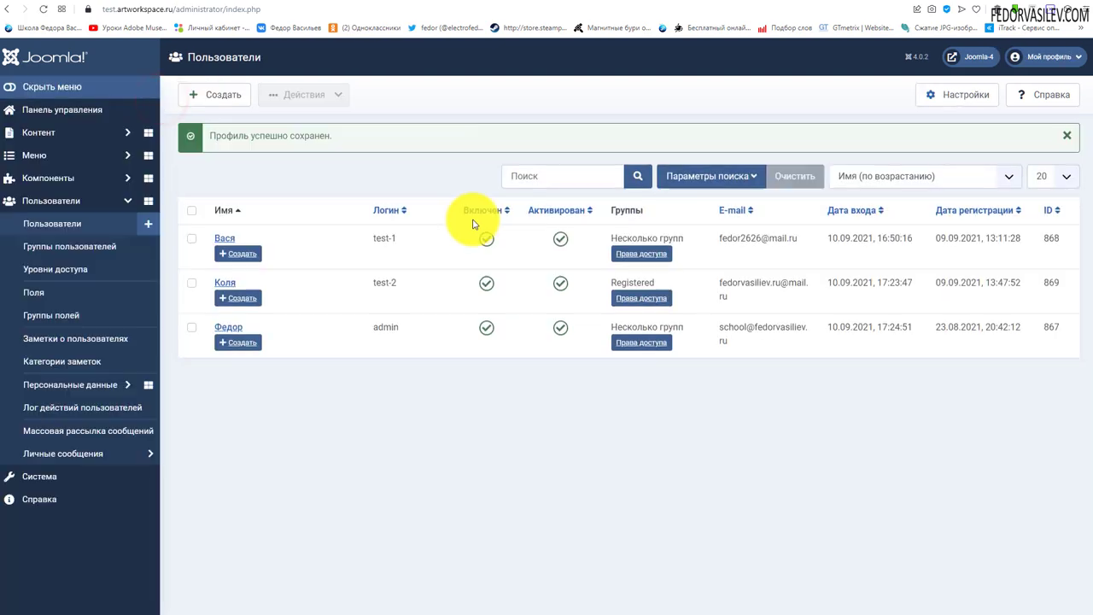
- Look up the first test user's login and log in to the public site as test-1 with the saved account password
click(394, 239)
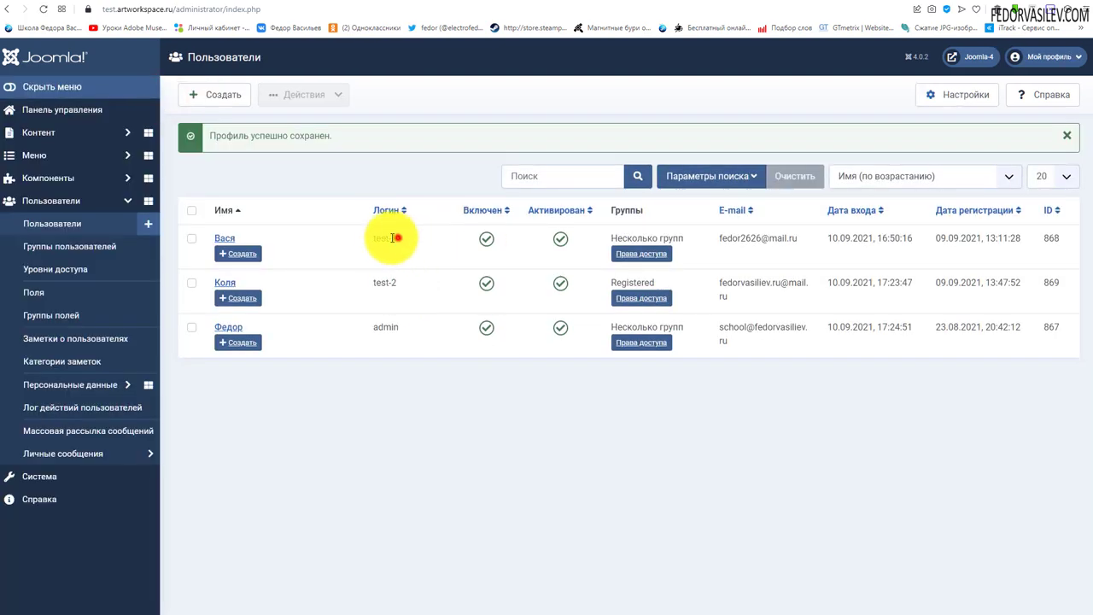
double_click(388, 238)
click(488, 4)
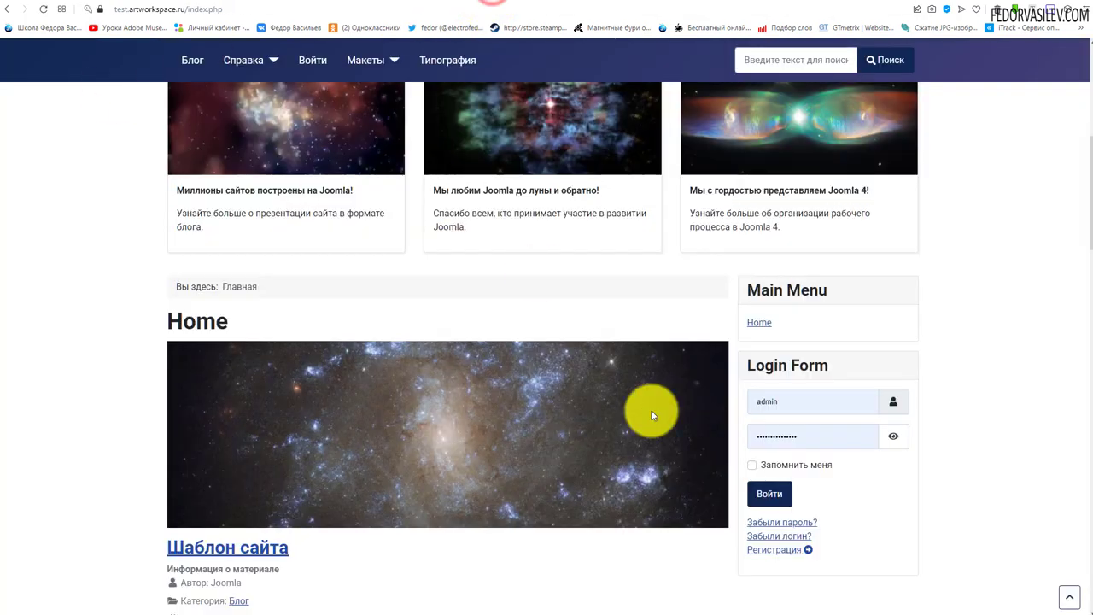
click(796, 400)
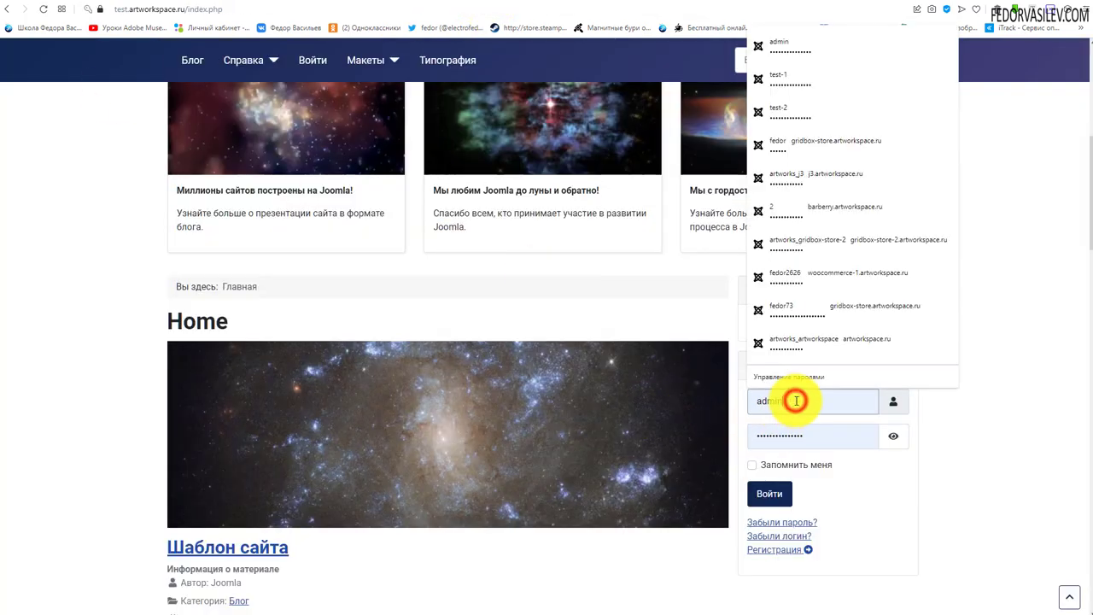
click(779, 82)
click(751, 500)
- Check the Материалы submenu as test-1 and view the Курс-1 page's content
click(395, 61)
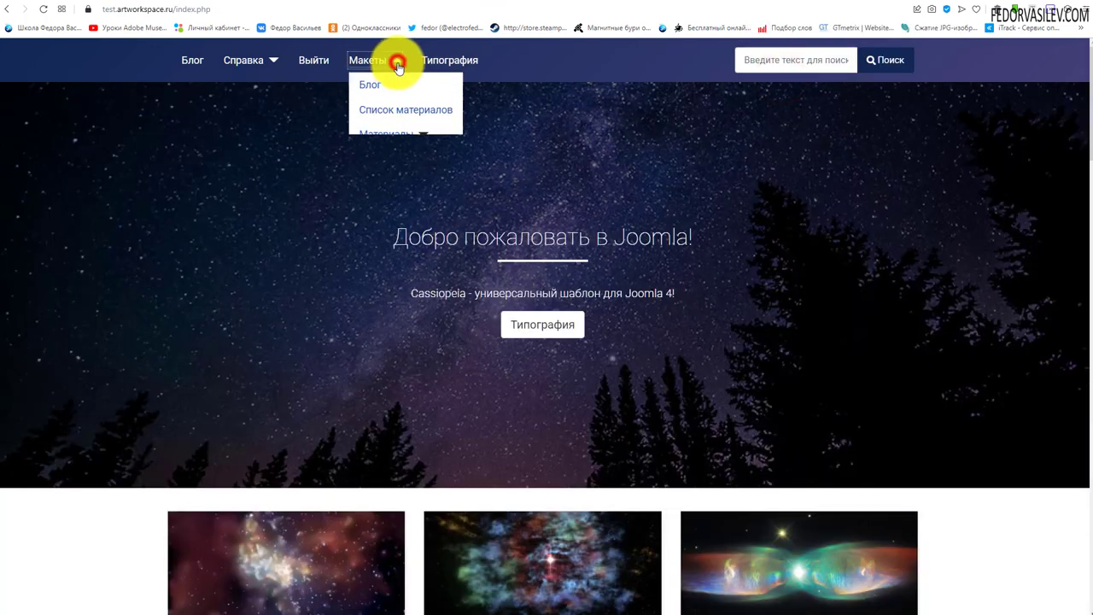
click(421, 135)
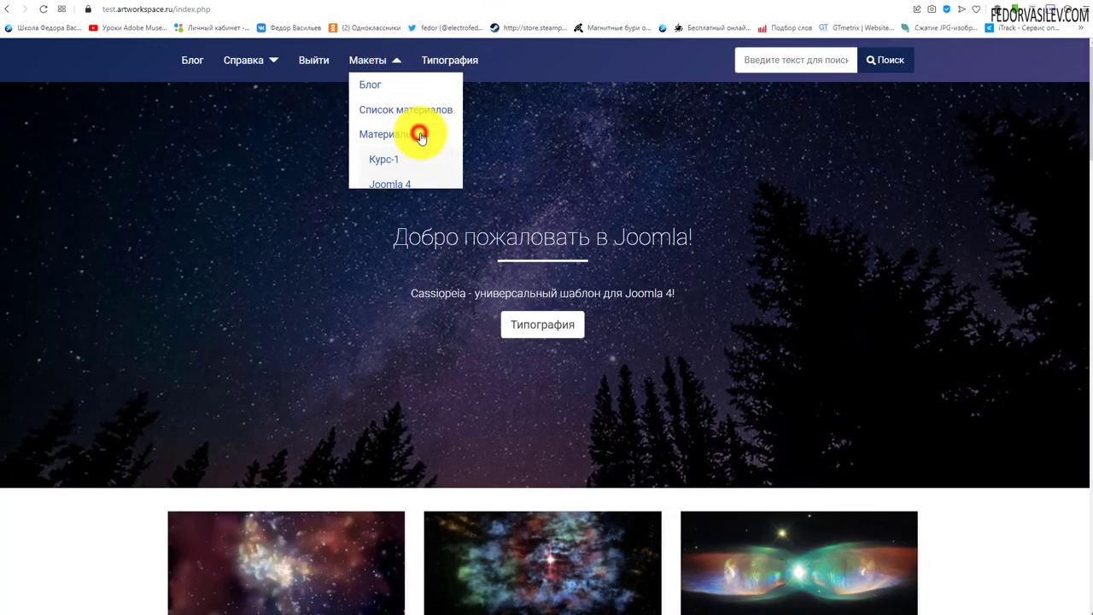
click(381, 160)
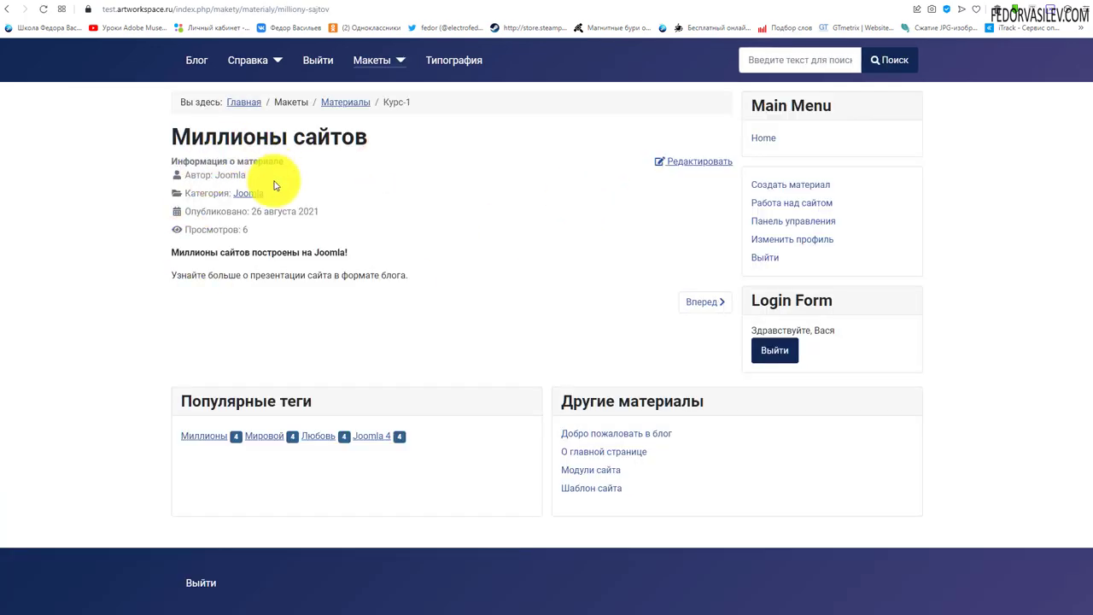
drag(468, 264, 188, 134)
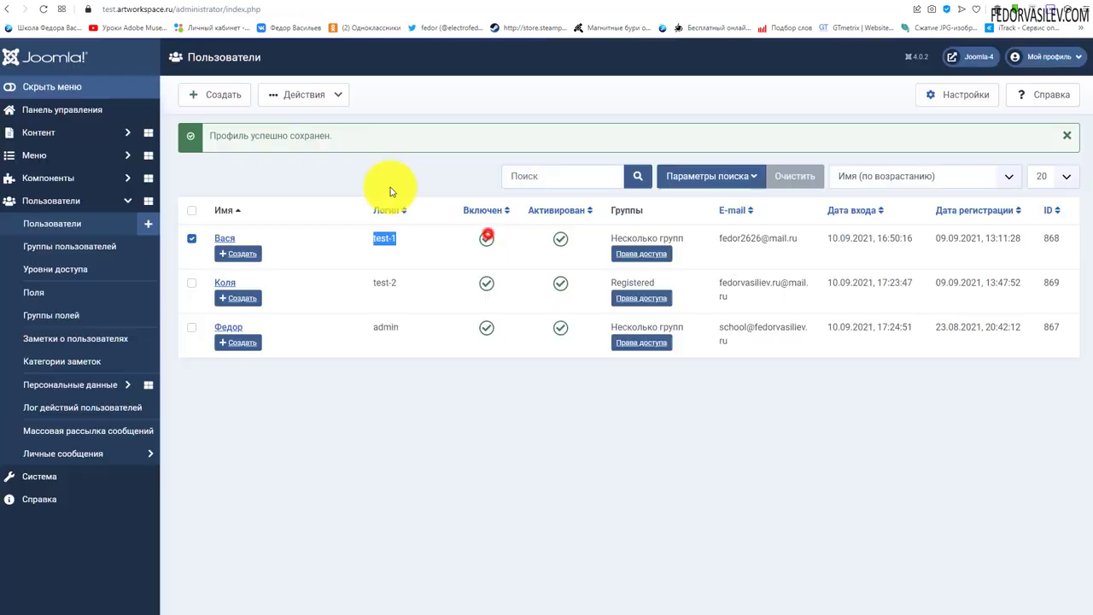
- Add the test-2 account to the Курс-2 user group in the administrator, then save and close the profile
click(419, 447)
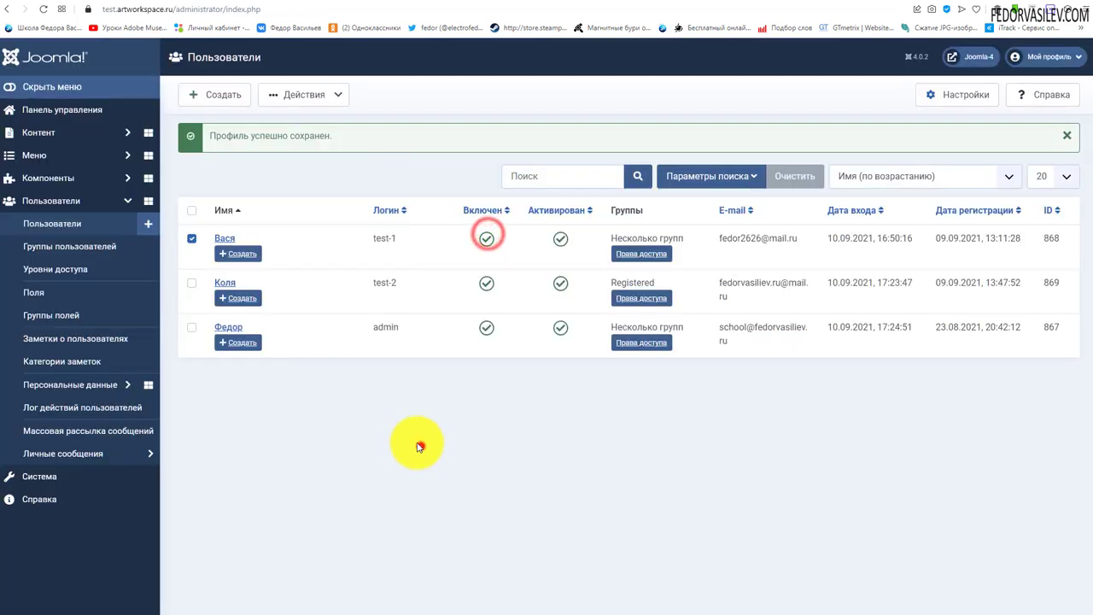
click(225, 288)
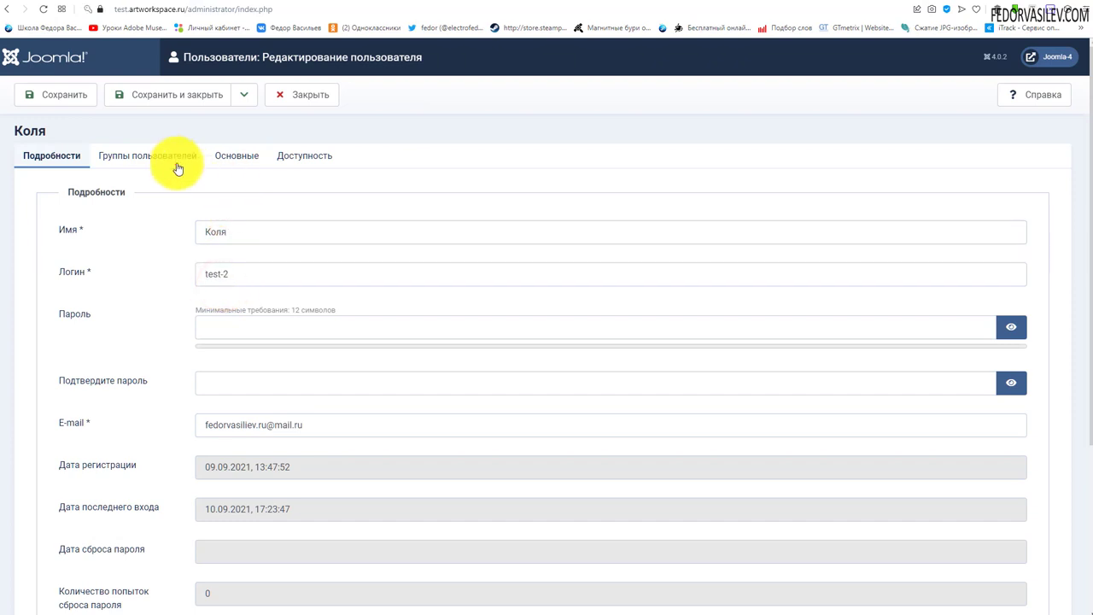
click(174, 165)
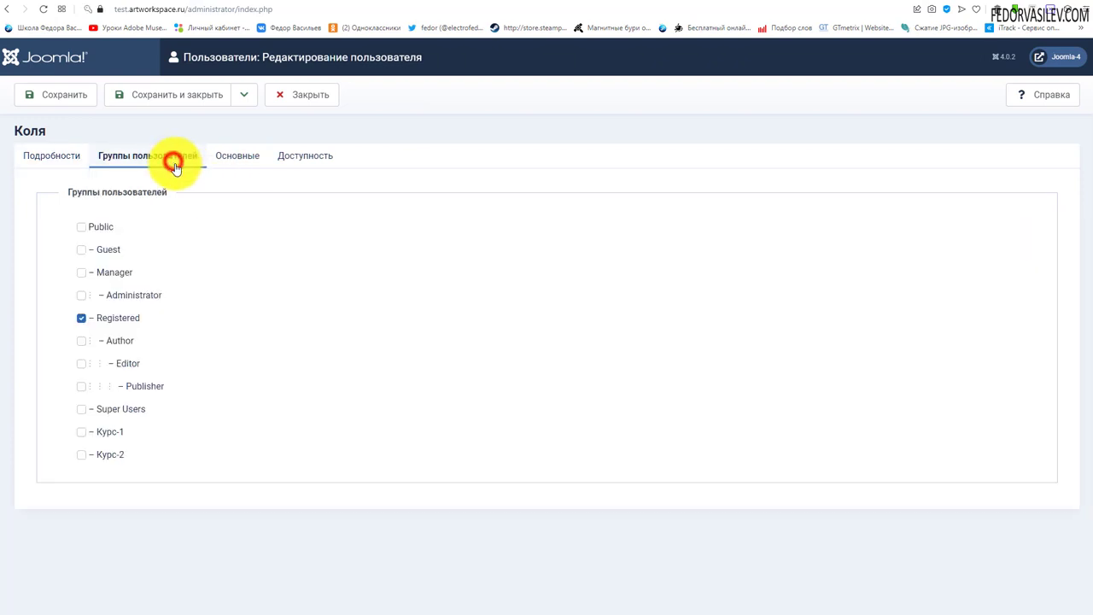
click(83, 454)
click(156, 94)
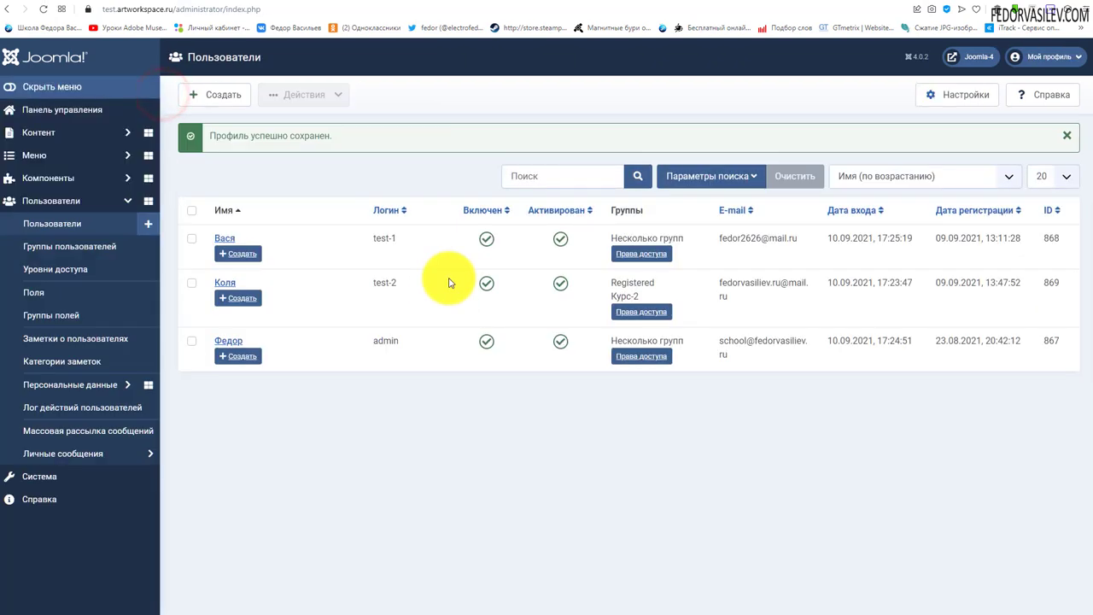
- Switch the public site's login from test-1 to test-2 using the saved account password
click(397, 286)
double_click(380, 283)
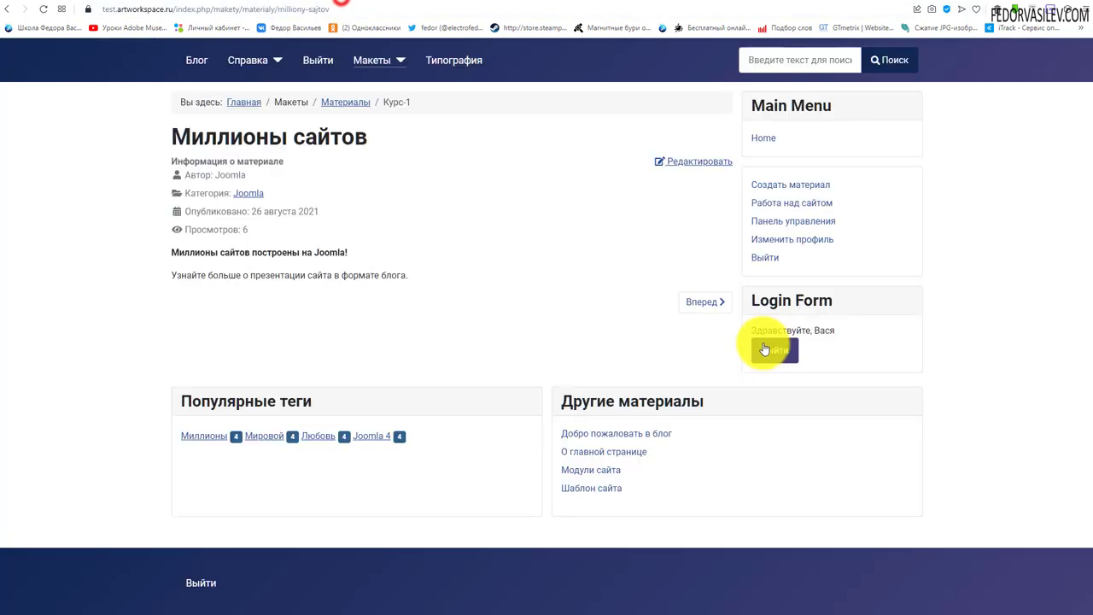
click(764, 348)
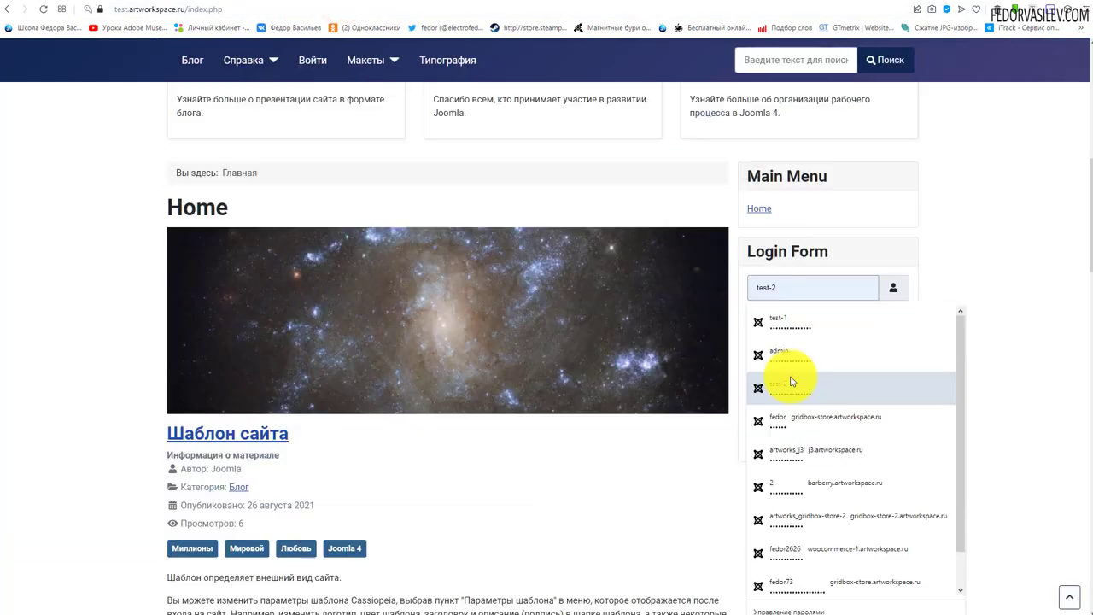
click(793, 376)
click(766, 379)
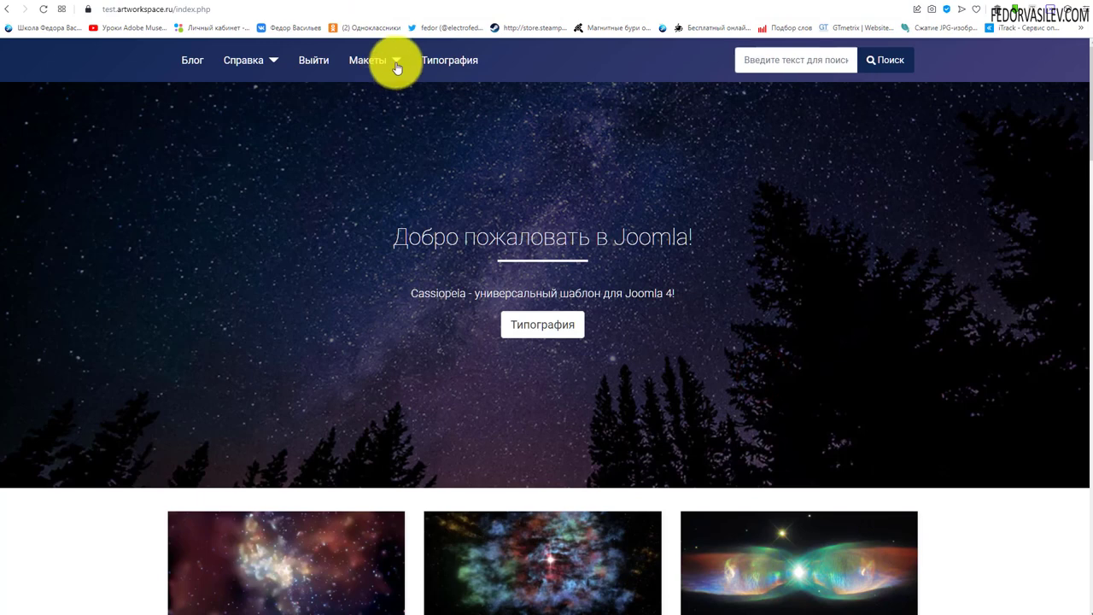
- Check the Материалы submenu on the public site as test-2, and return to the administrator's user list
click(396, 60)
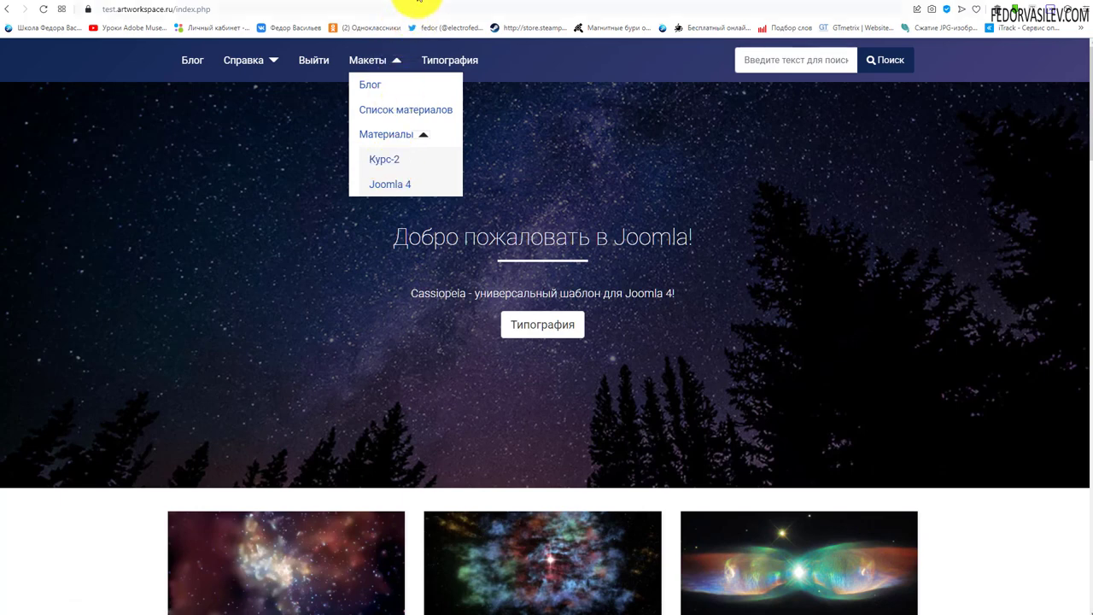
click(419, 3)
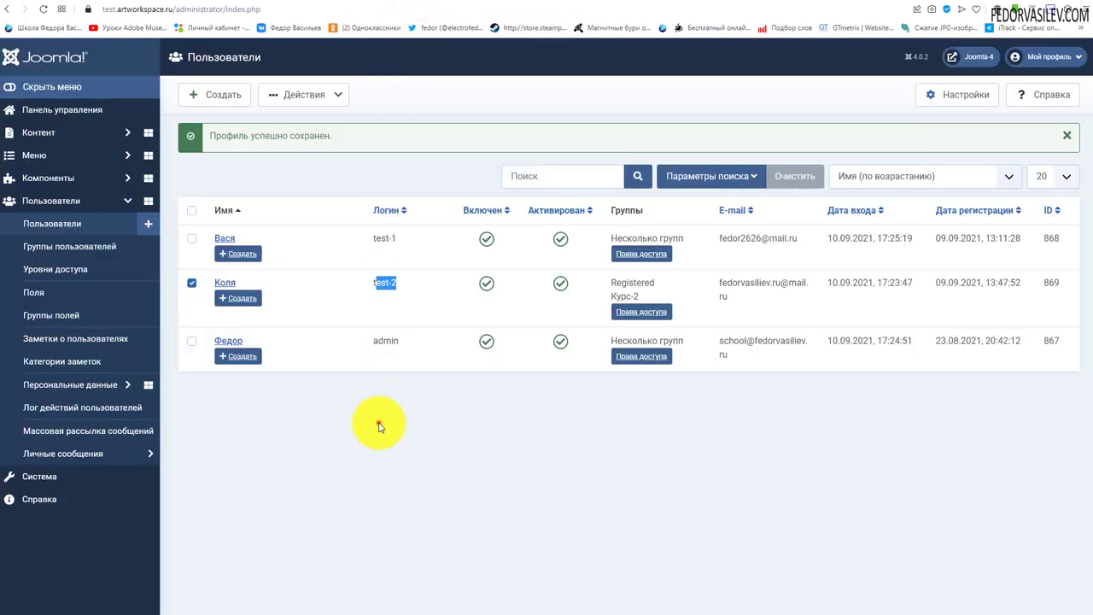
click(378, 423)
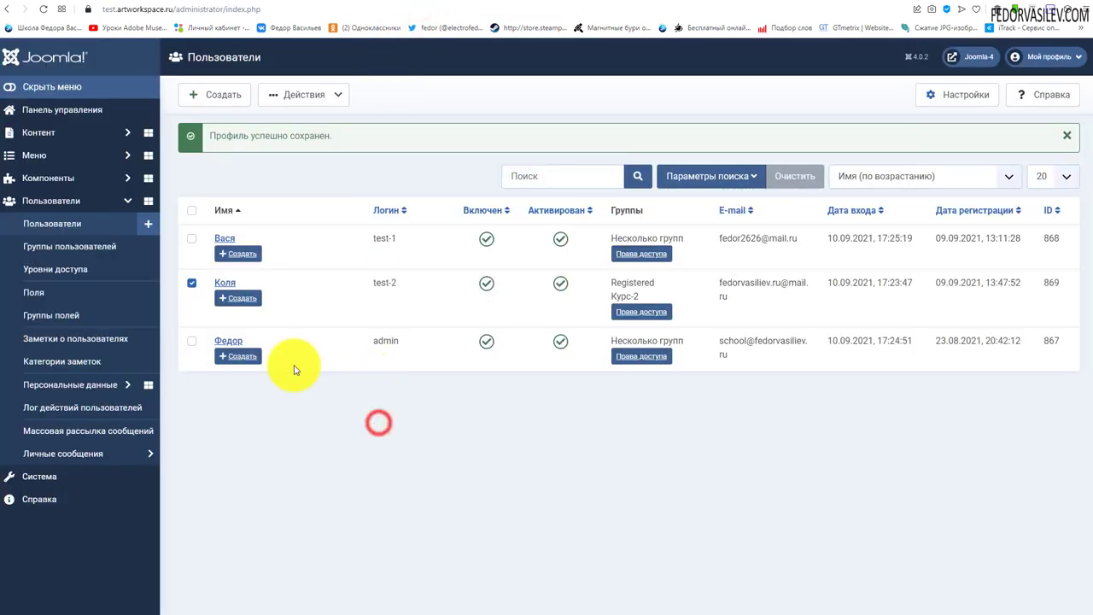
click(205, 291)
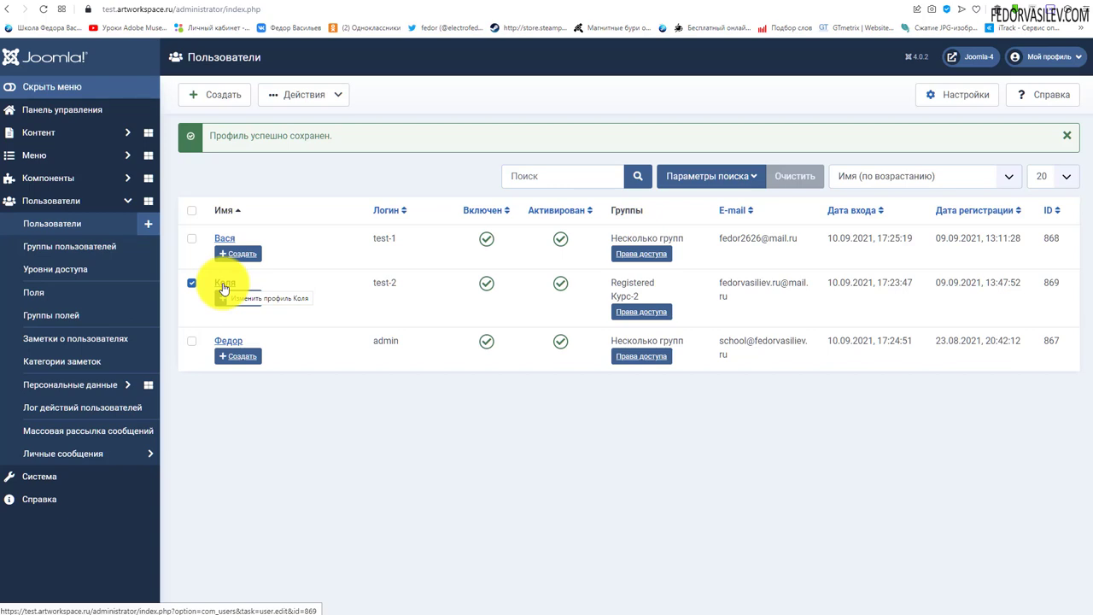
click(265, 308)
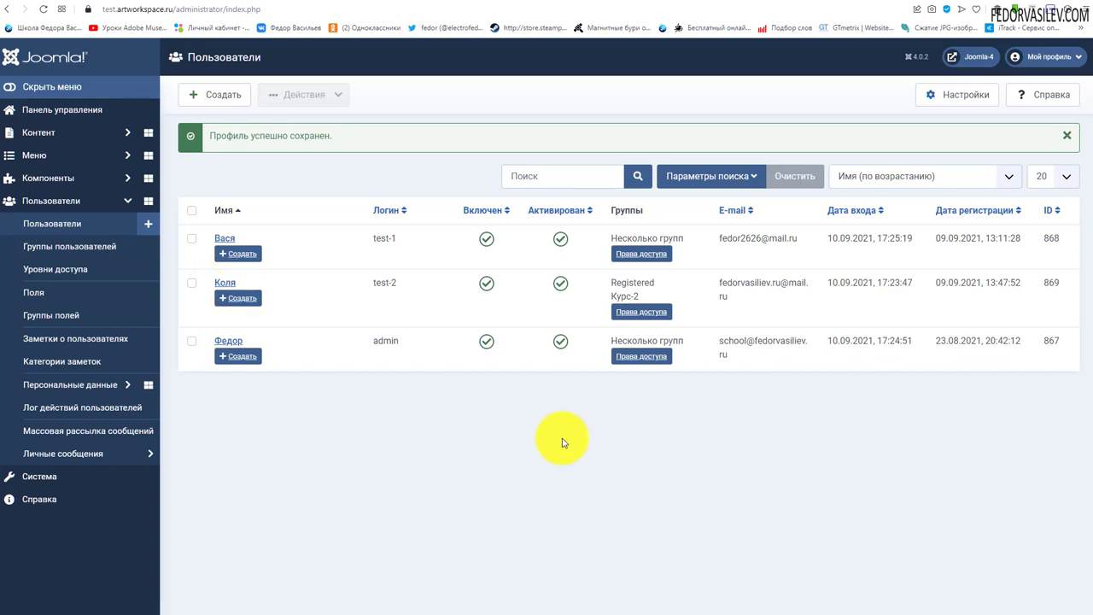
click(190, 239)
click(191, 284)
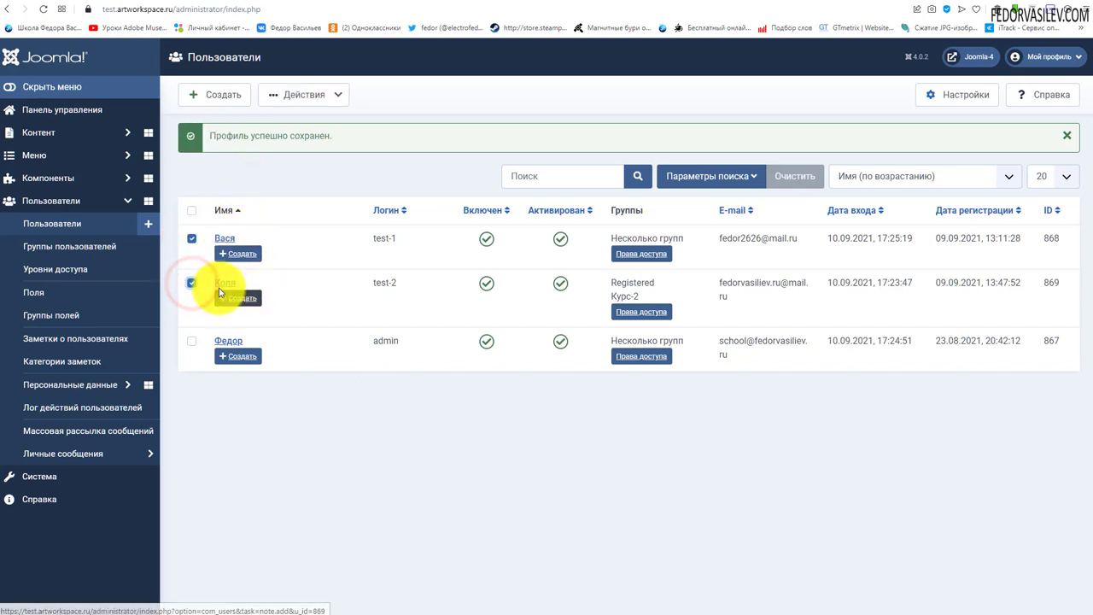
click(340, 97)
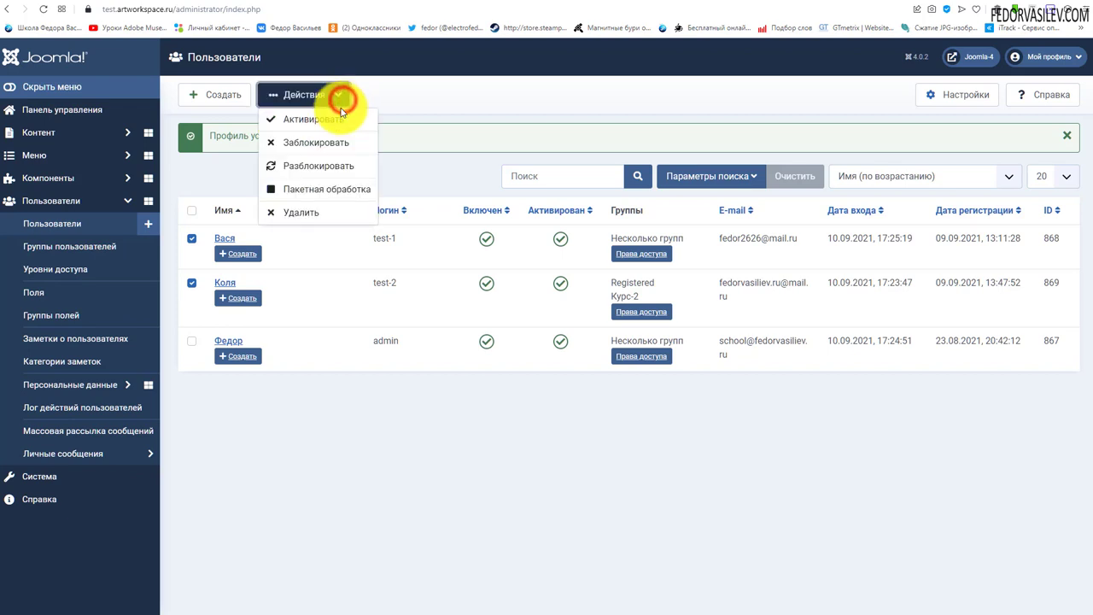
click(321, 190)
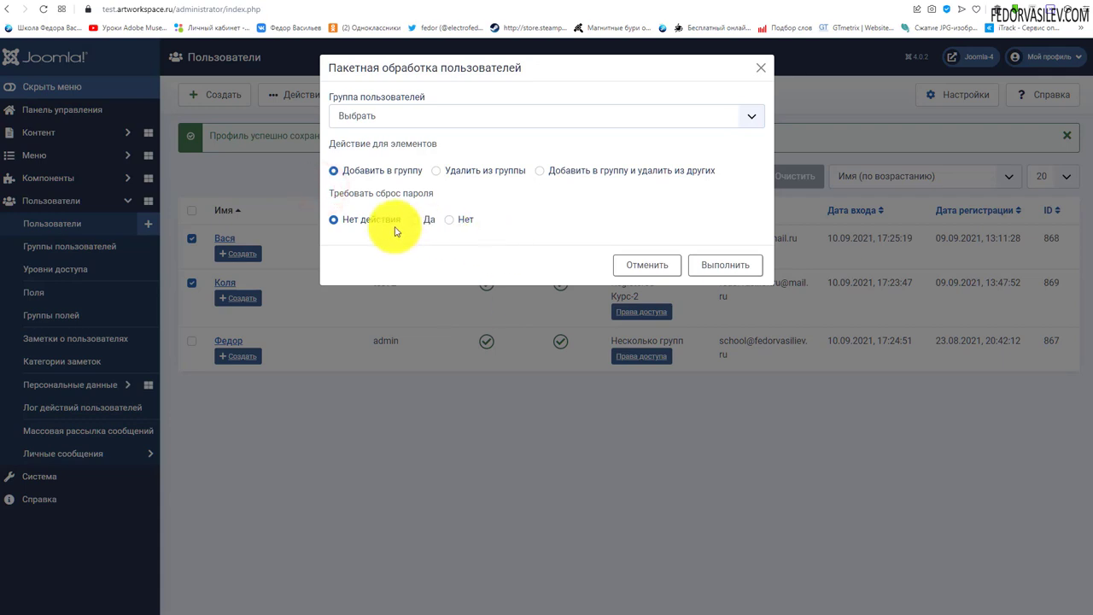
click(389, 115)
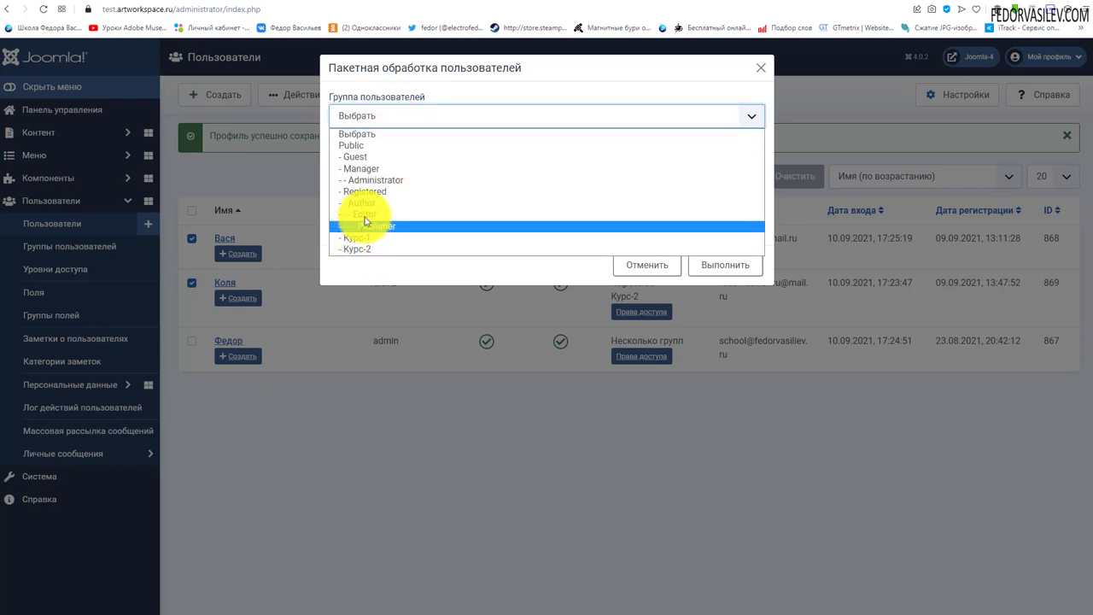
click(374, 192)
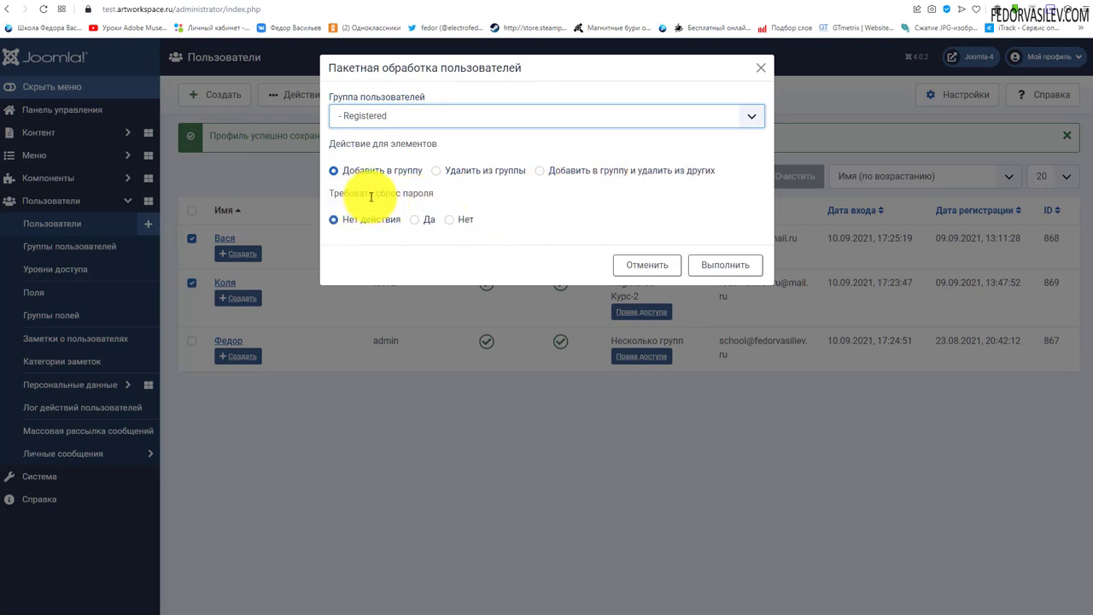
click(335, 224)
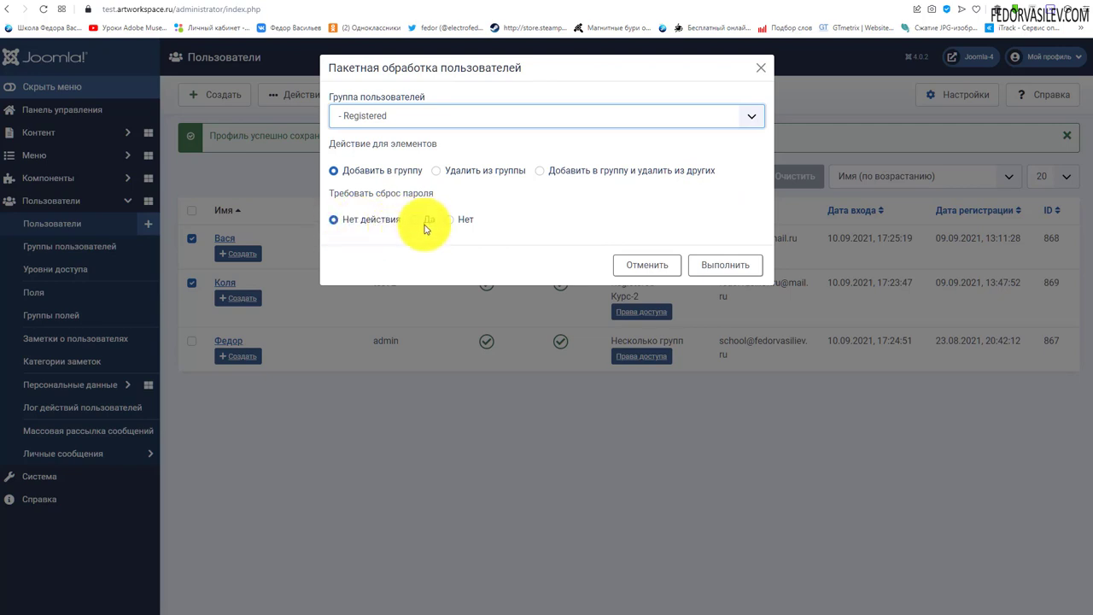
click(415, 220)
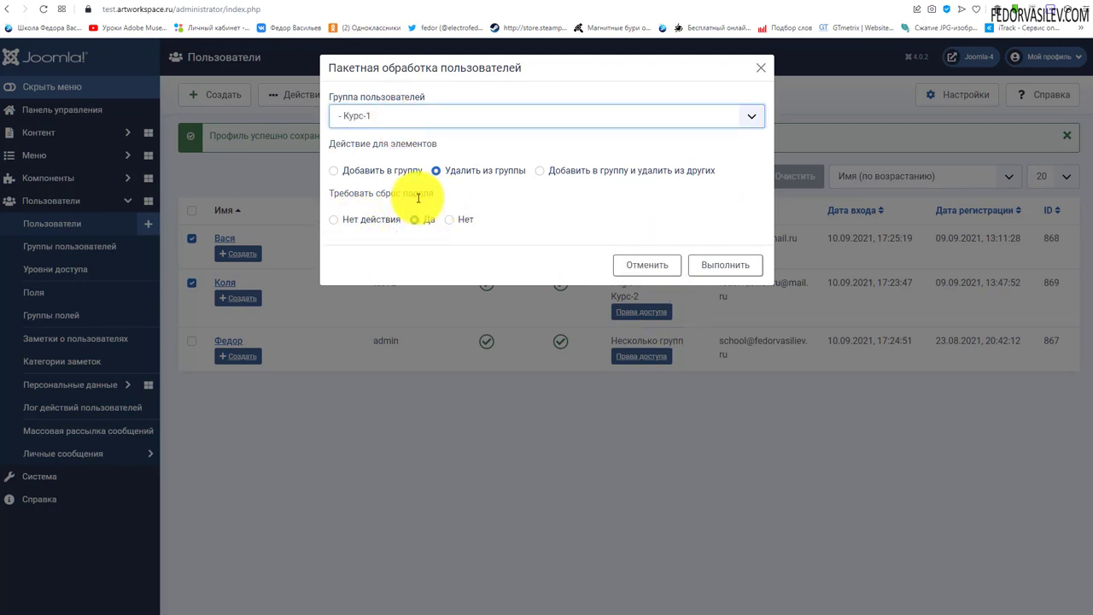
click(631, 265)
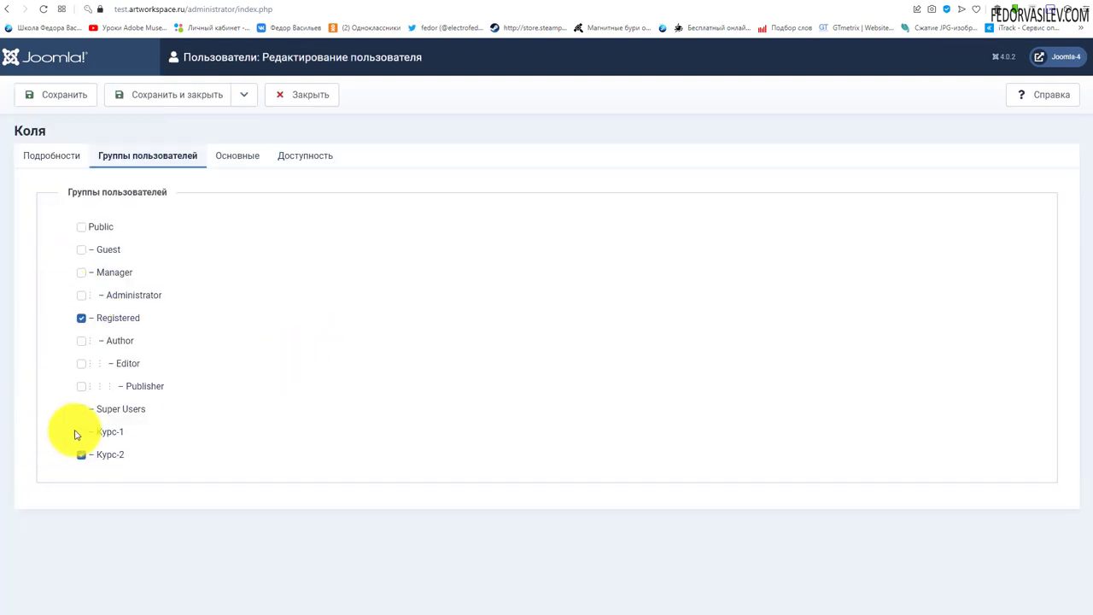
- Add test-2 to the Курс-1 group and test-1 to the Курс-2 group, saving and closing each profile
click(83, 433)
click(174, 93)
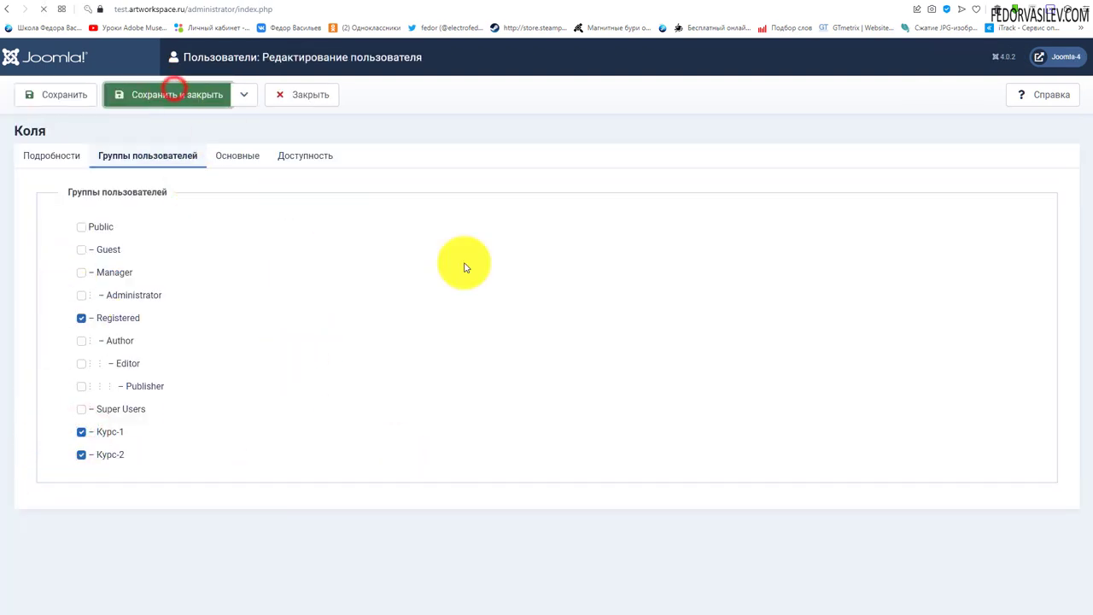
click(224, 236)
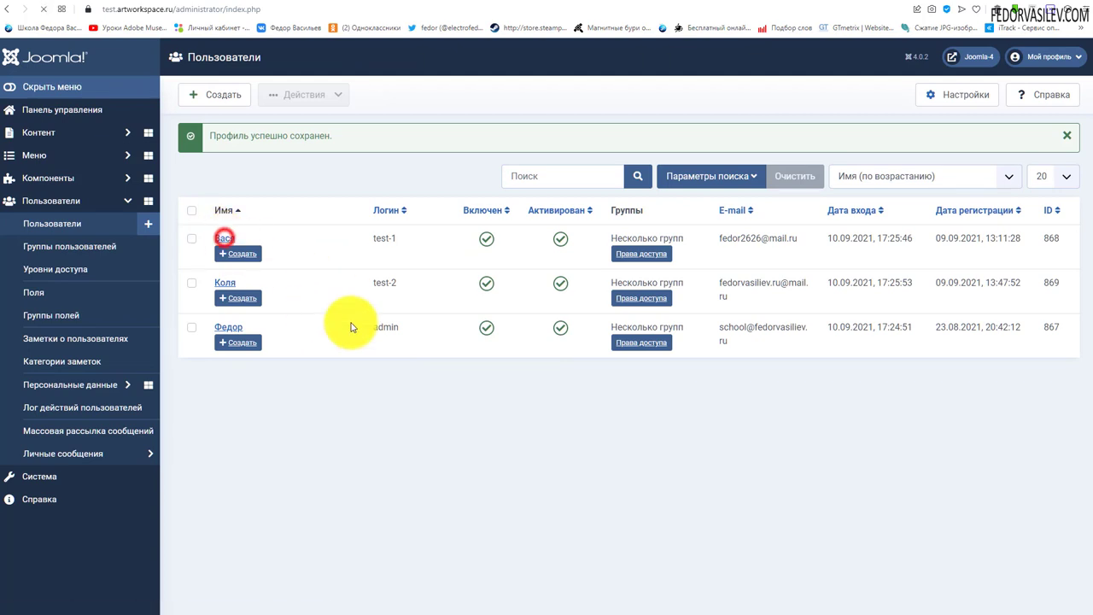
click(81, 455)
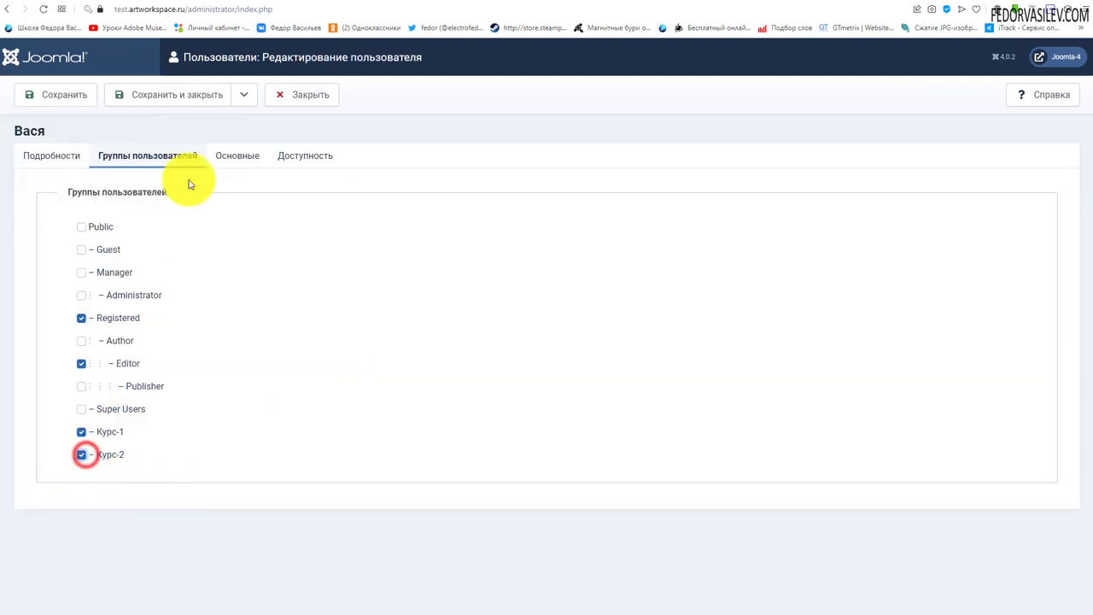
click(163, 95)
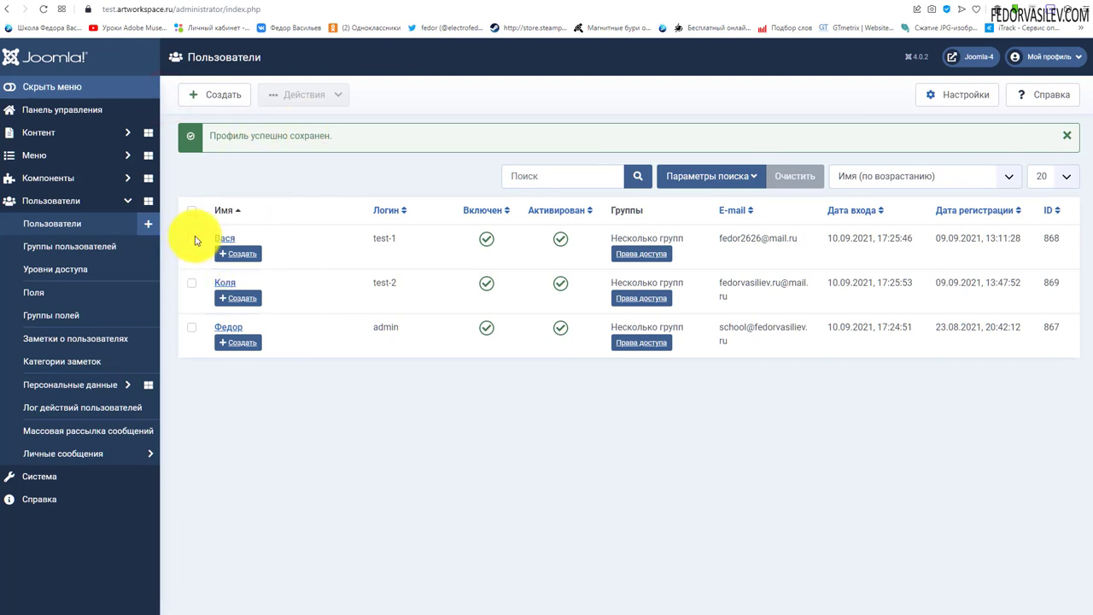
- Batch-process test-1 and test-2 to remove them from the Курс-1 group and require a password reset
click(192, 238)
click(193, 283)
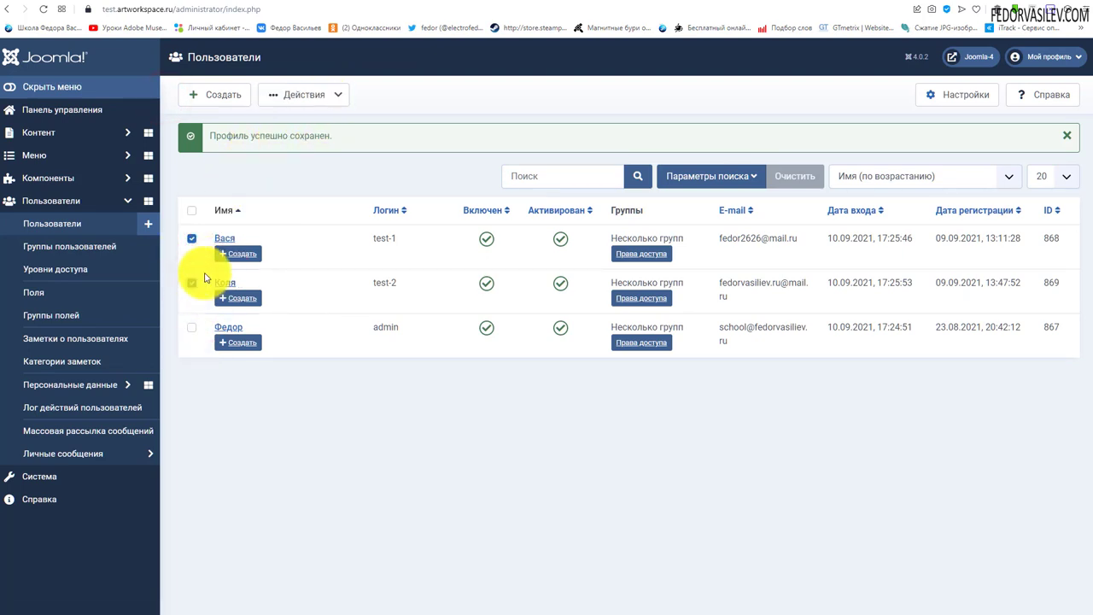
click(335, 99)
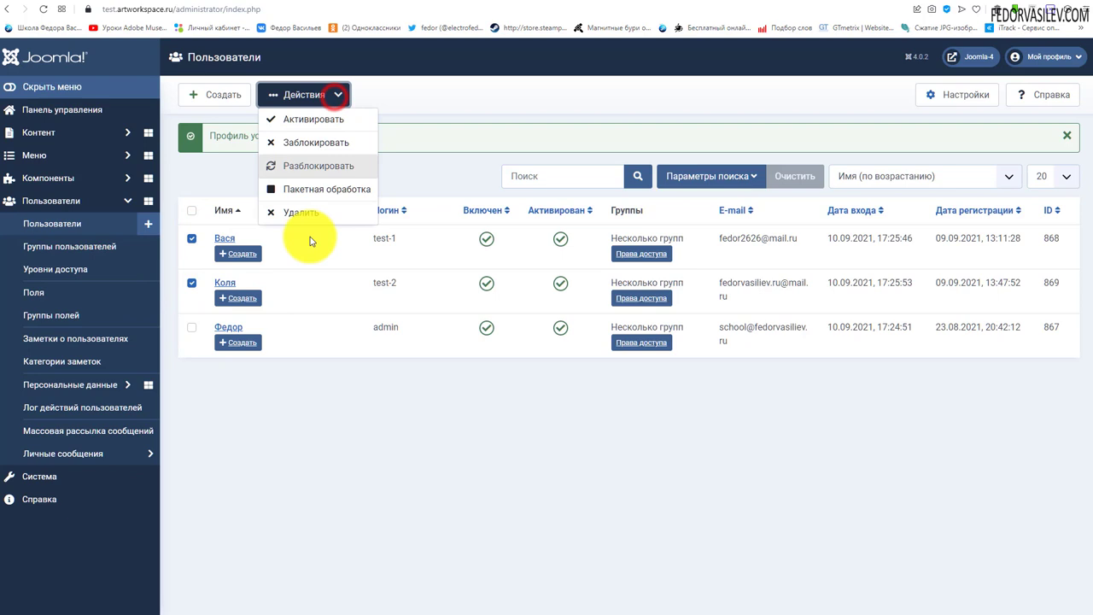
click(304, 192)
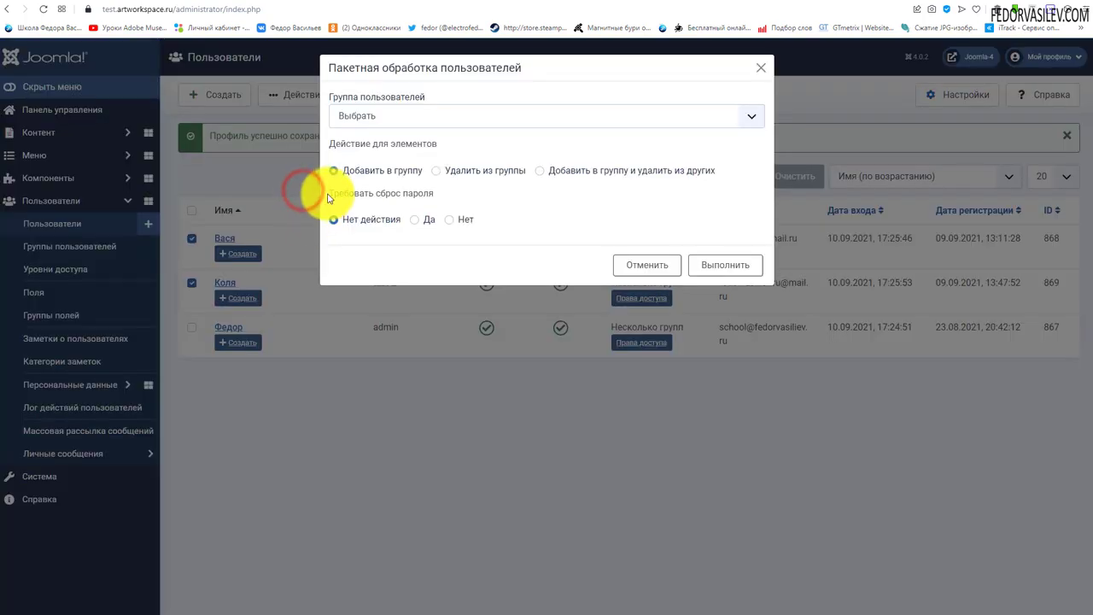
click(353, 116)
click(367, 240)
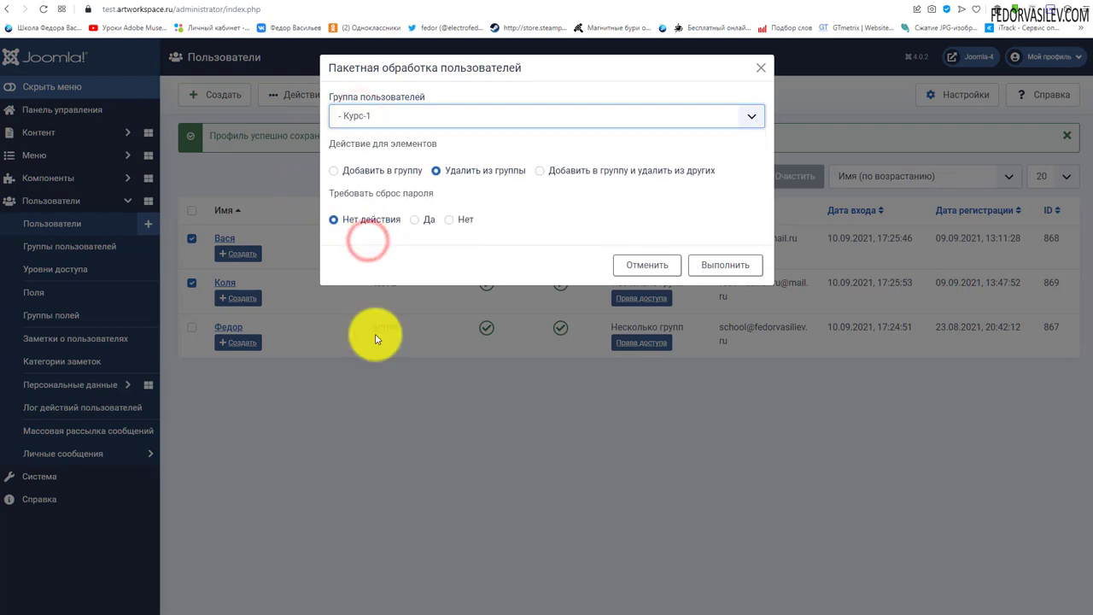
click(414, 219)
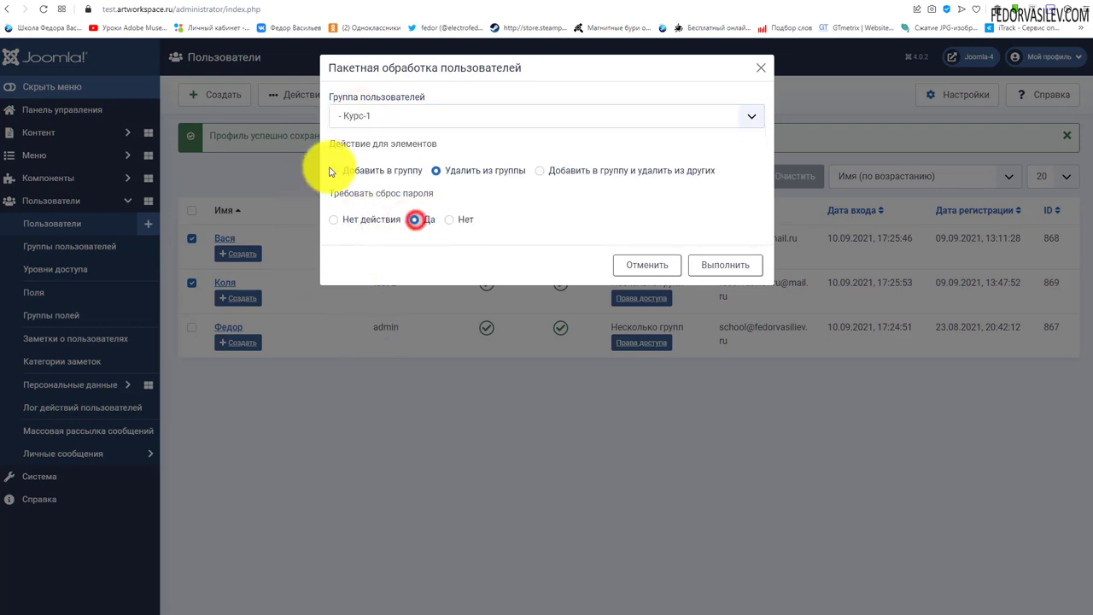
click(709, 266)
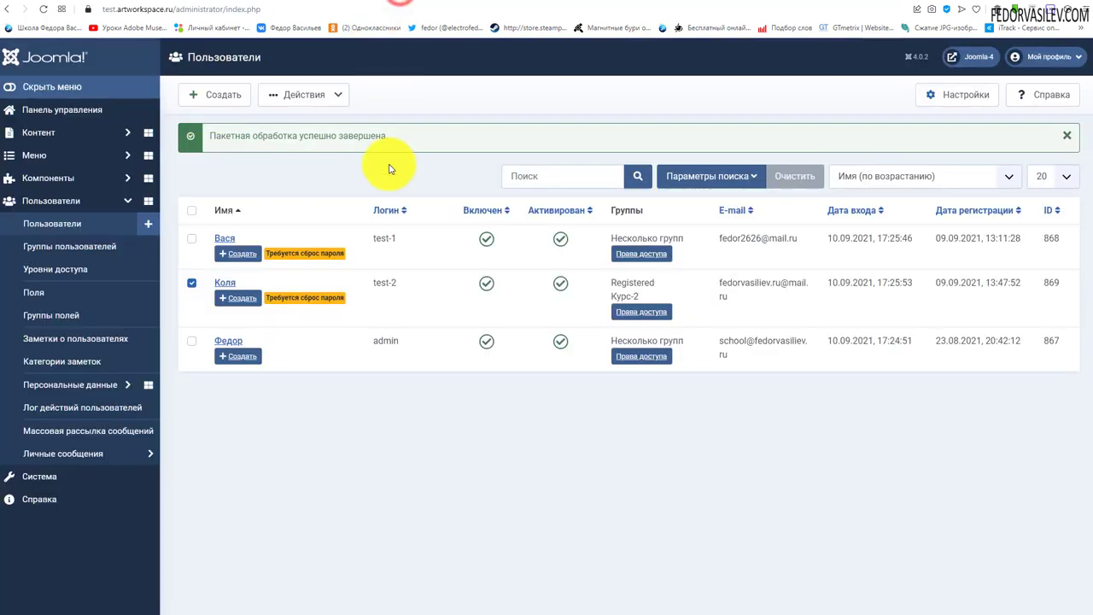
- Switch to the public site as test-2, enter and confirm a new account password, and save the profile
click(275, 249)
click(299, 329)
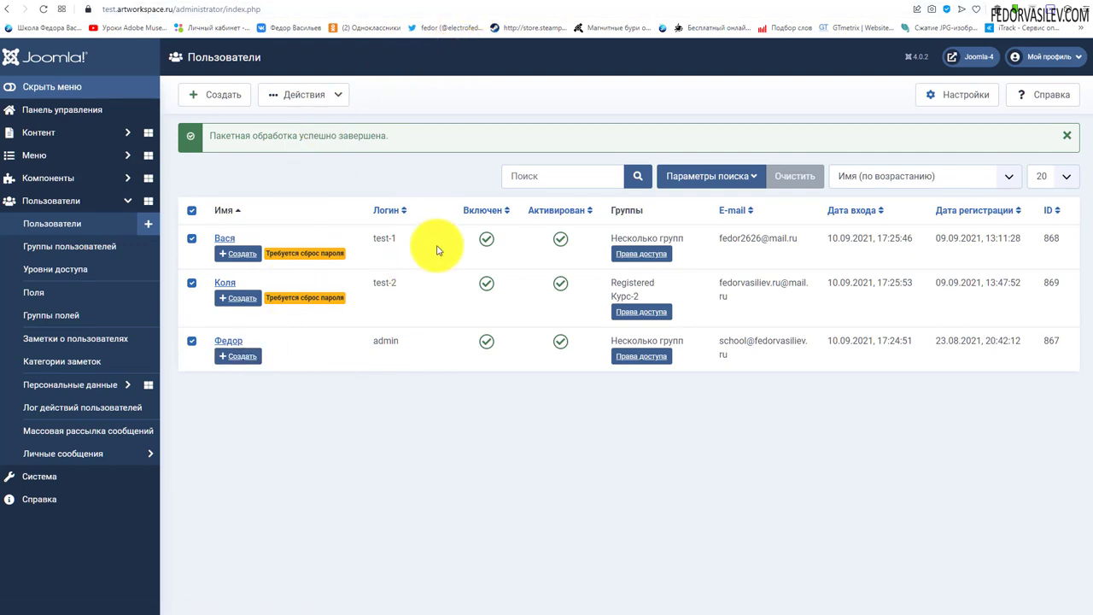
click(478, 2)
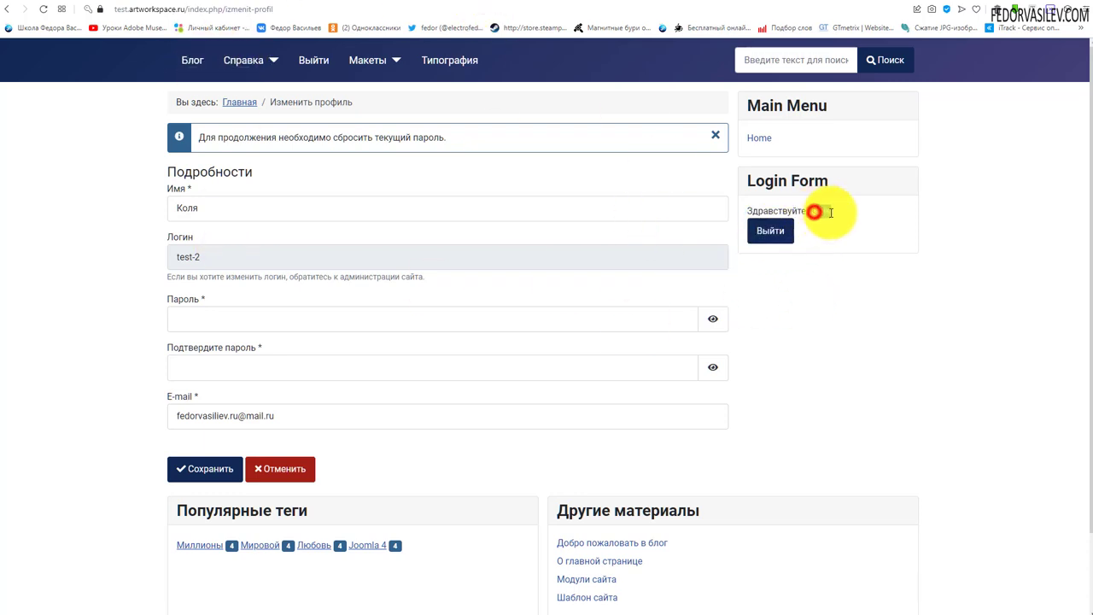
drag(215, 136, 446, 145)
click(237, 143)
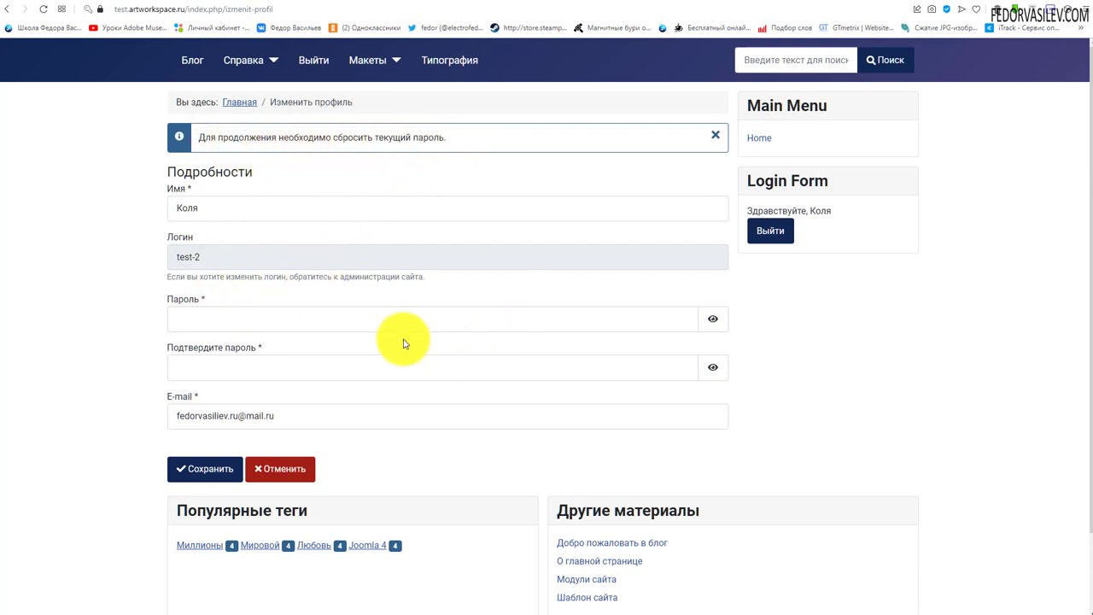
scroll(402, 342, down, 1)
scroll(286, 341, up, 1)
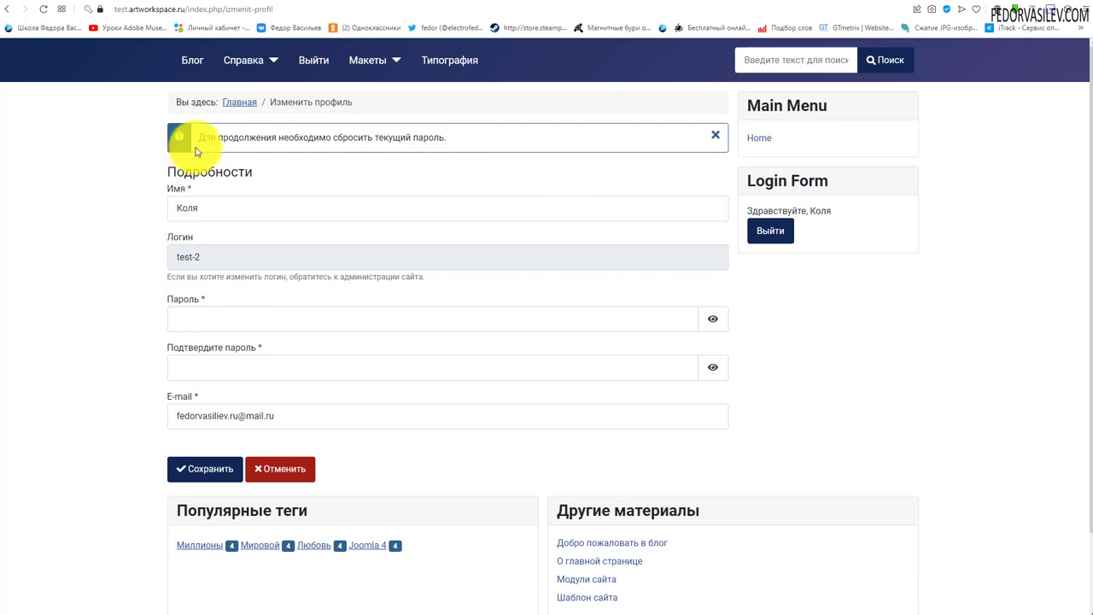
click(186, 318)
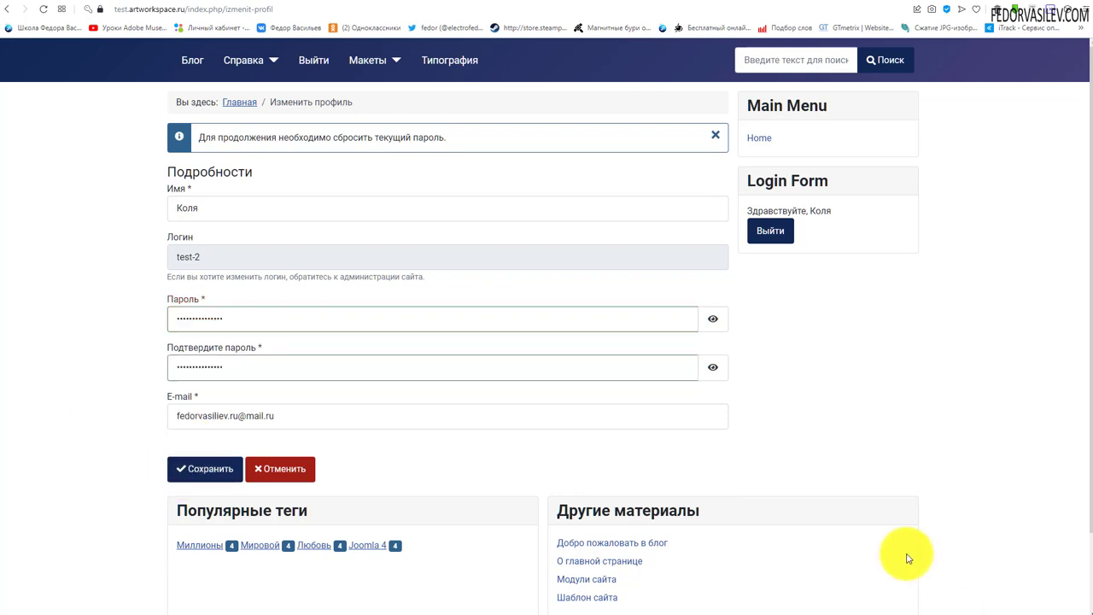
click(189, 474)
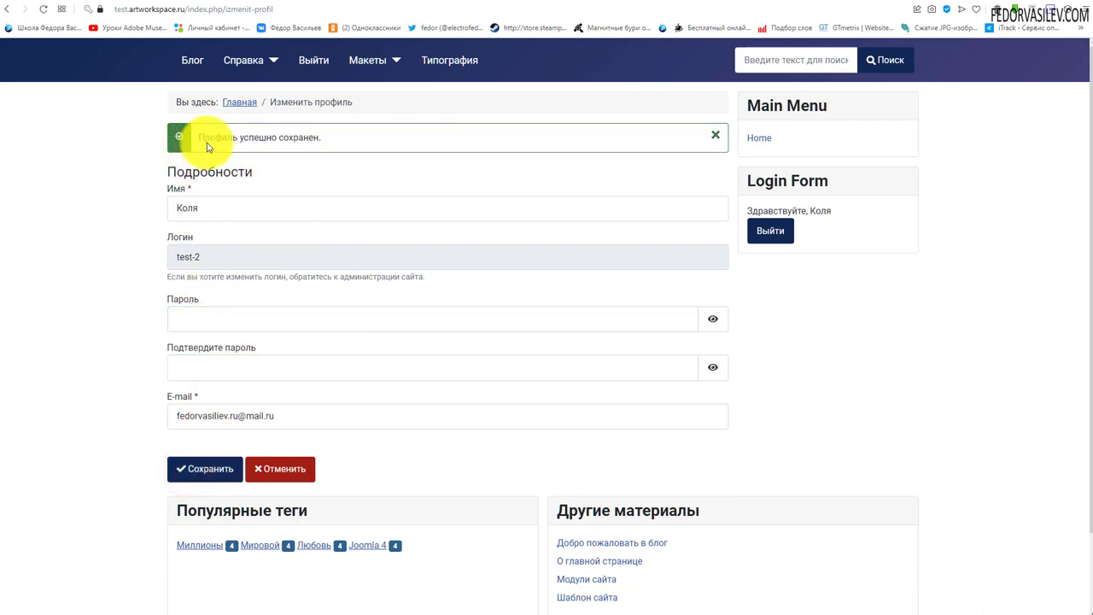
drag(207, 147, 402, 140)
- Reload the administrator's user list and check the group assignments of test-2 and test-1, closing each profile without changes
click(406, 3)
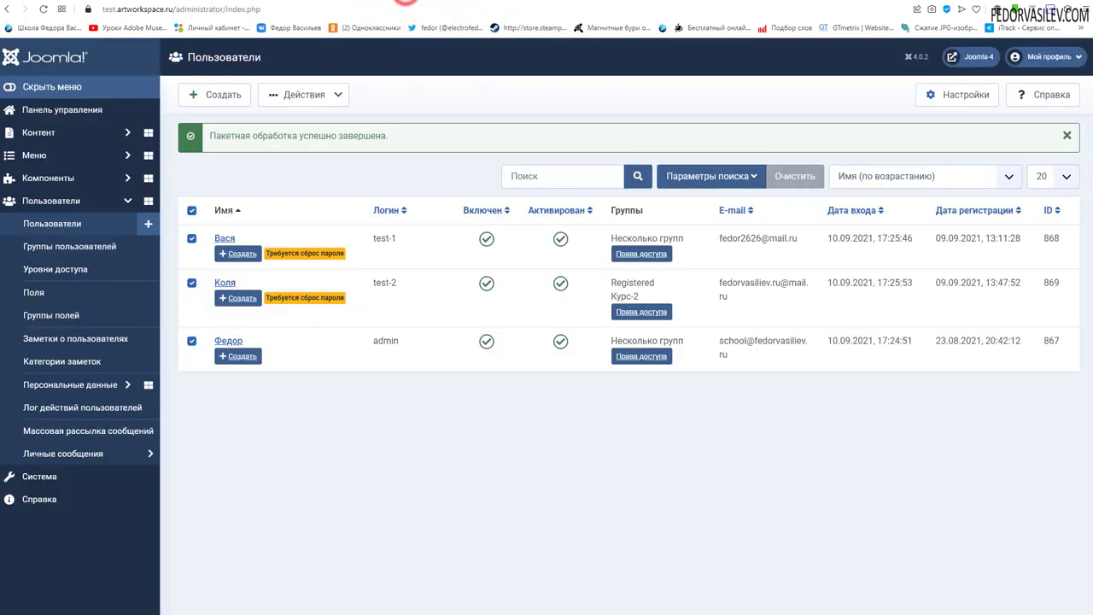
click(43, 9)
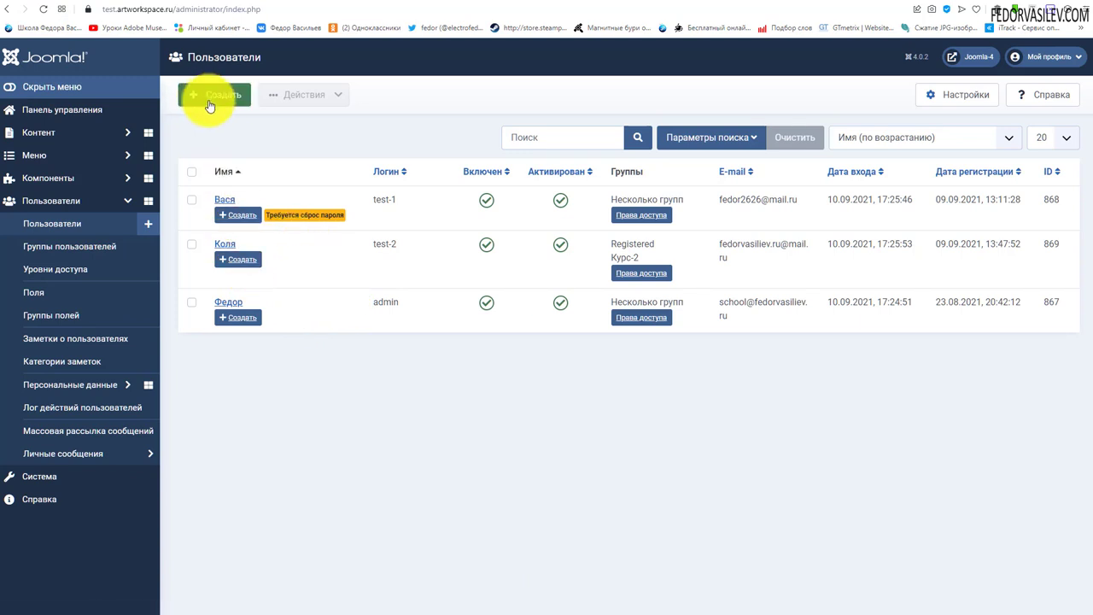
click(225, 244)
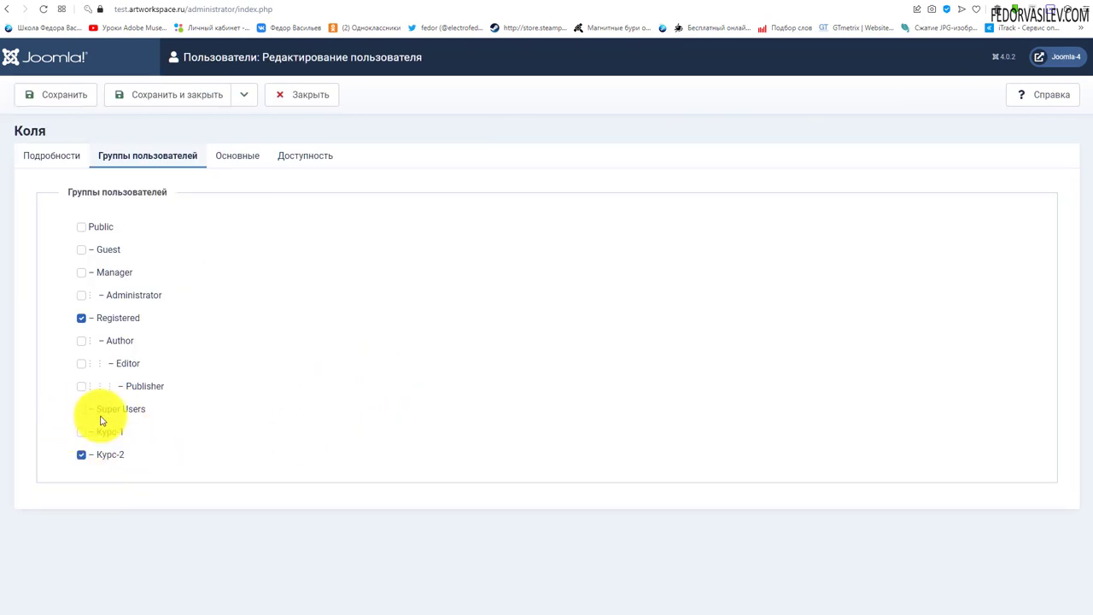
click(287, 97)
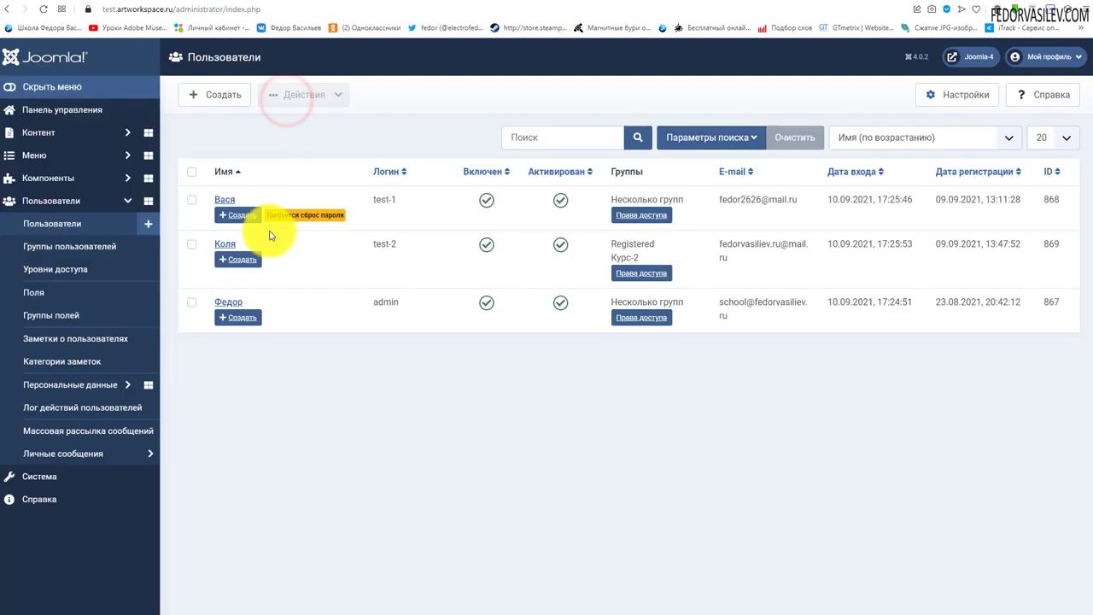
click(223, 200)
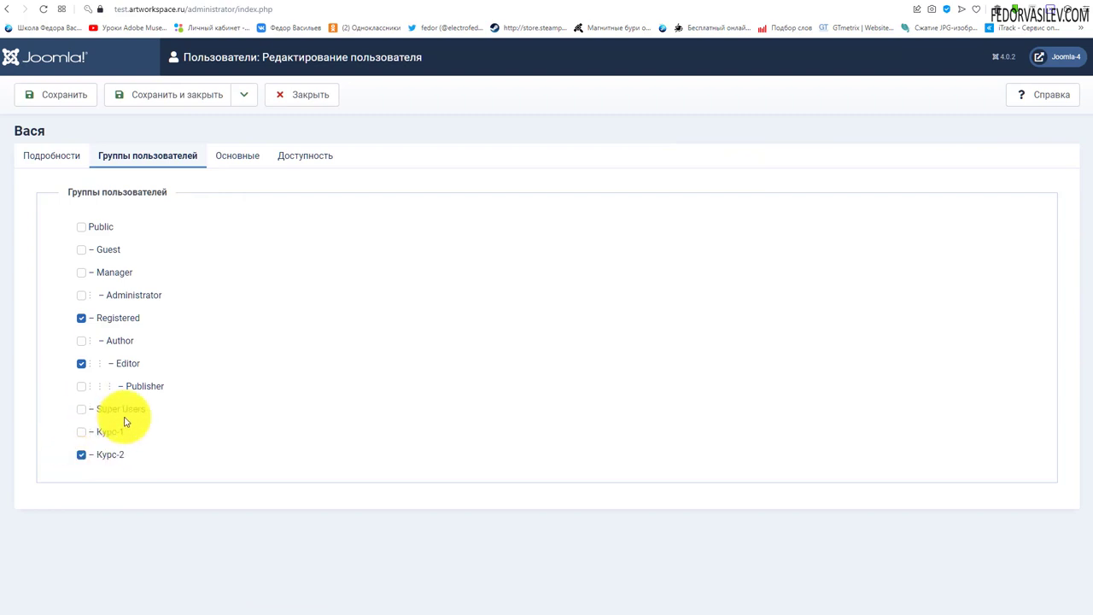
click(305, 97)
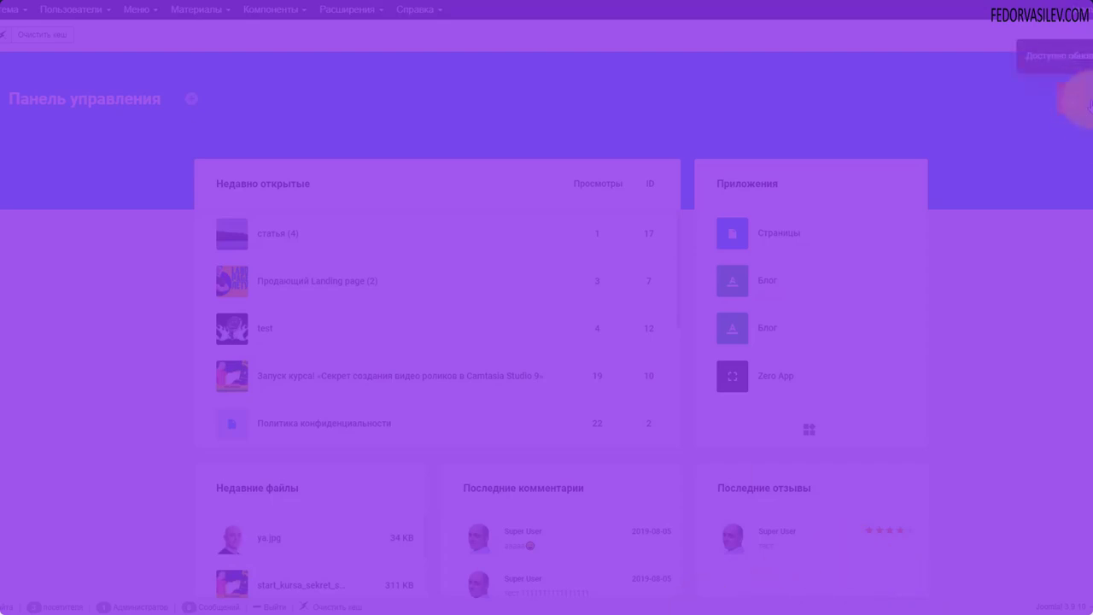
click(1081, 104)
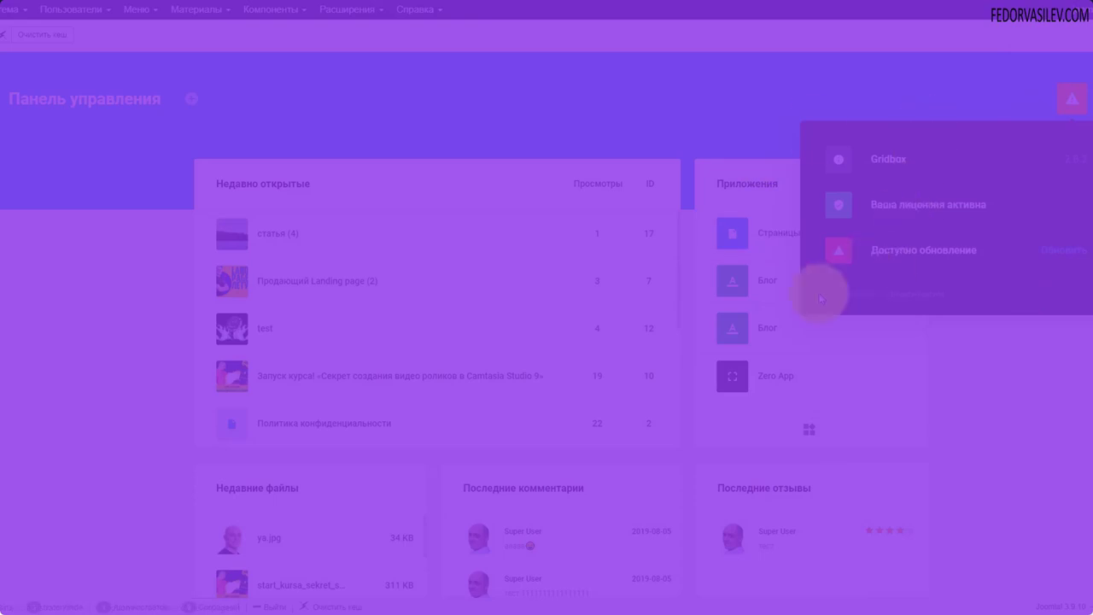
click(903, 214)
click(731, 375)
click(19, 205)
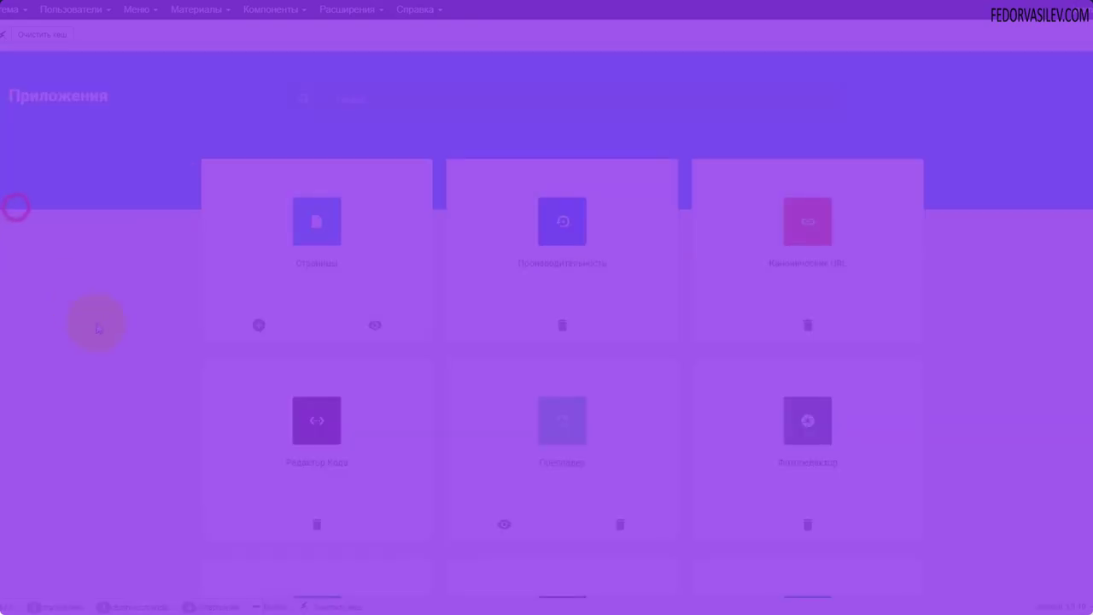